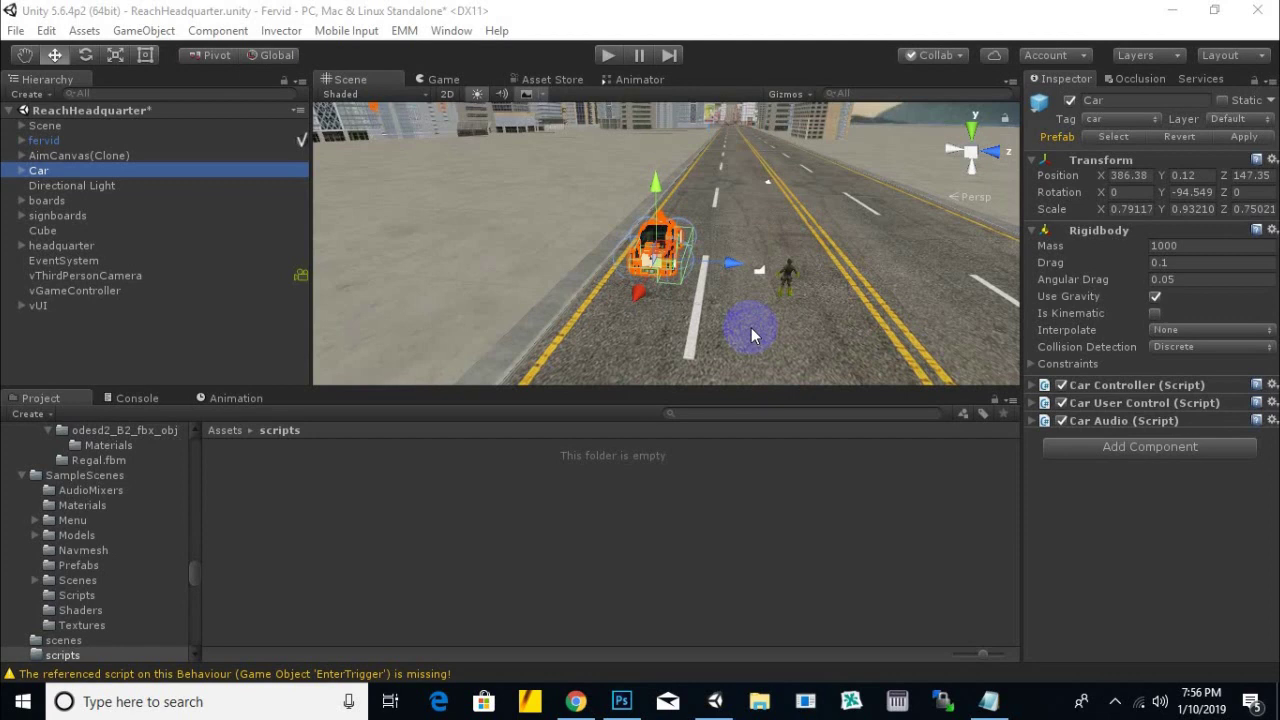
Frame the car and orbit to view it from the side and from behind on the road
click(641, 271)
key(f)
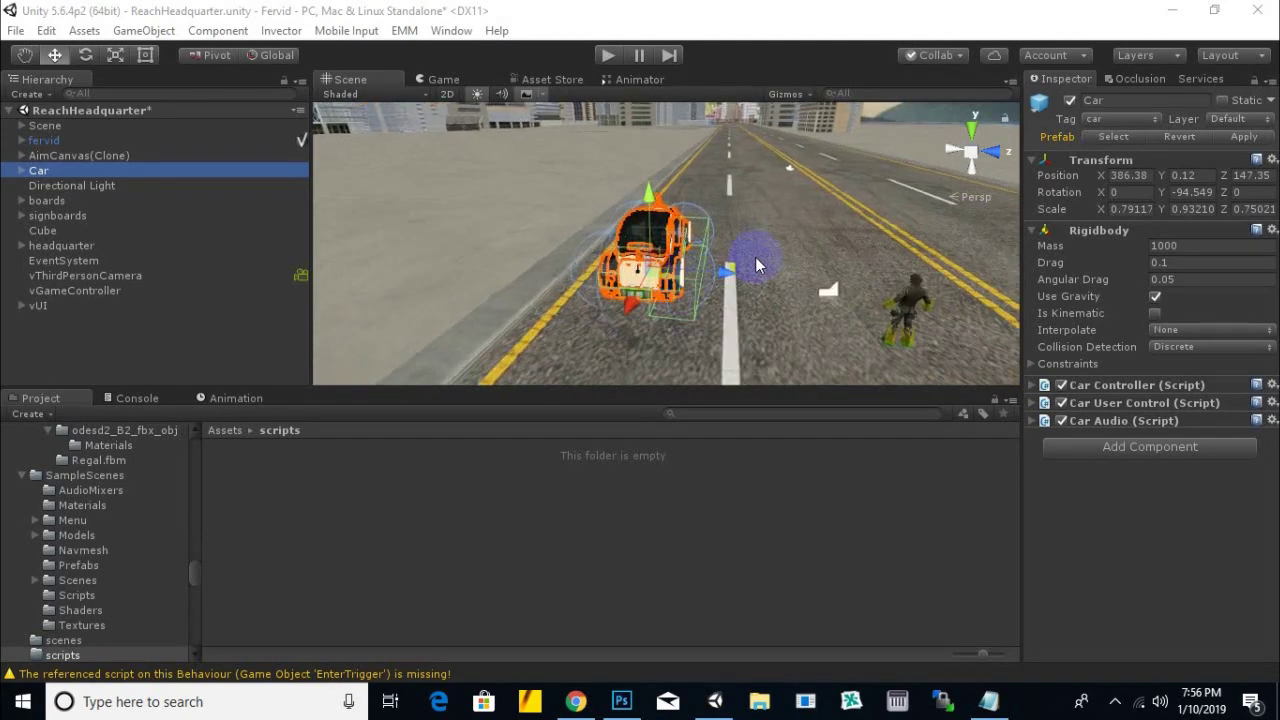
mouse_move(755, 257)
alt+mouse_down()
mouse_move(322, 267)
mouse_move(613, 291)
alt+mouse_up()
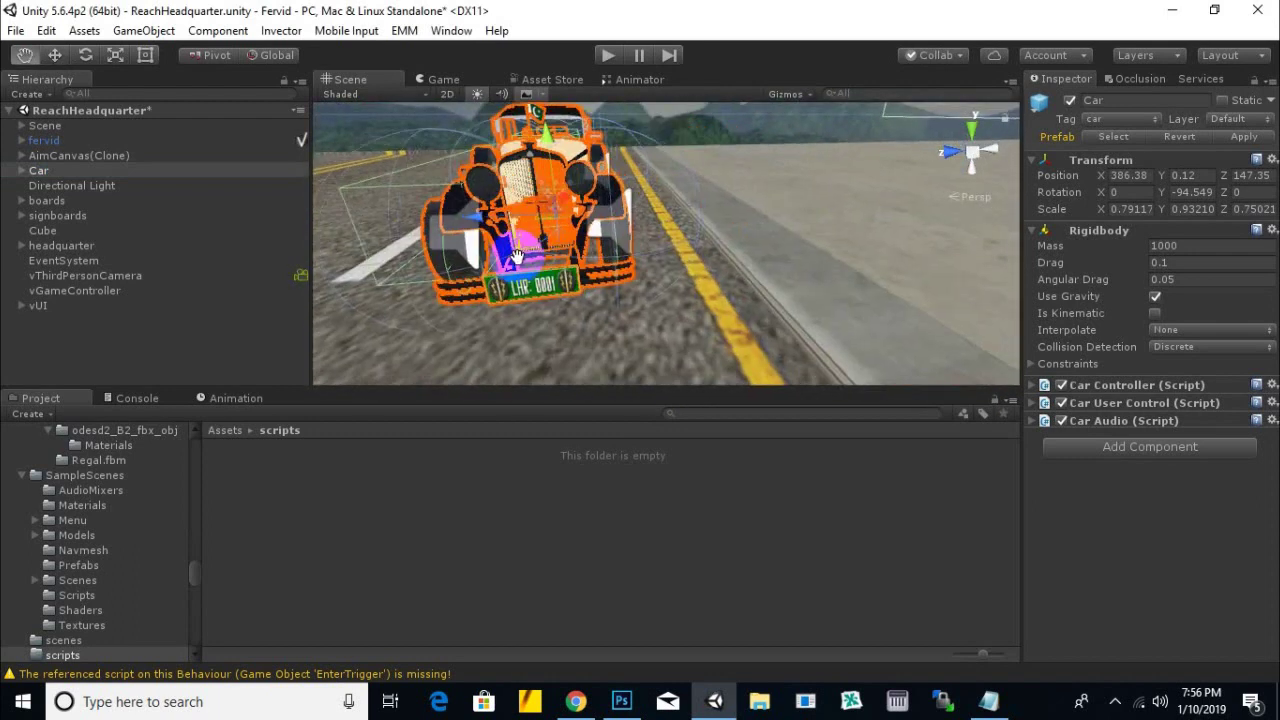
scroll(613, 291, up, 6)
scroll(613, 291, down, 5)
scroll(645, 310, up, 2)
alt+drag(645, 310, 895, 259)
scroll(700, 280, down, 3)
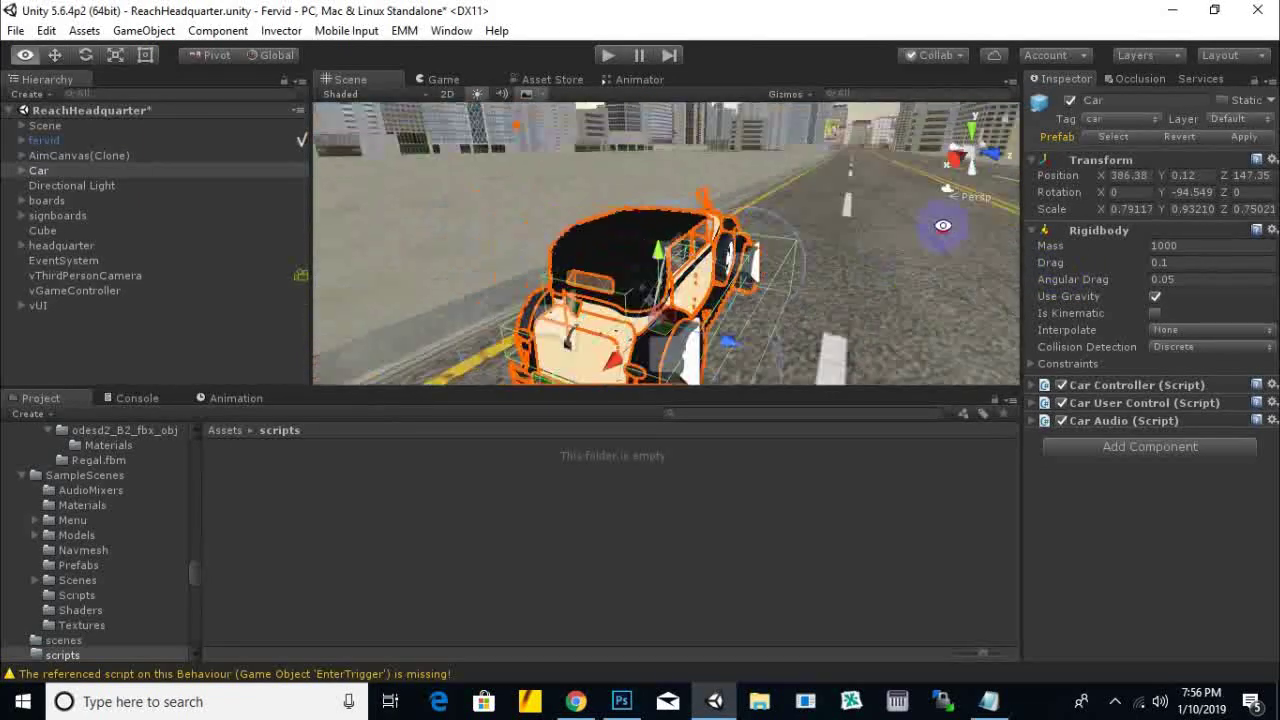
alt+drag(895, 259, 808, 266)
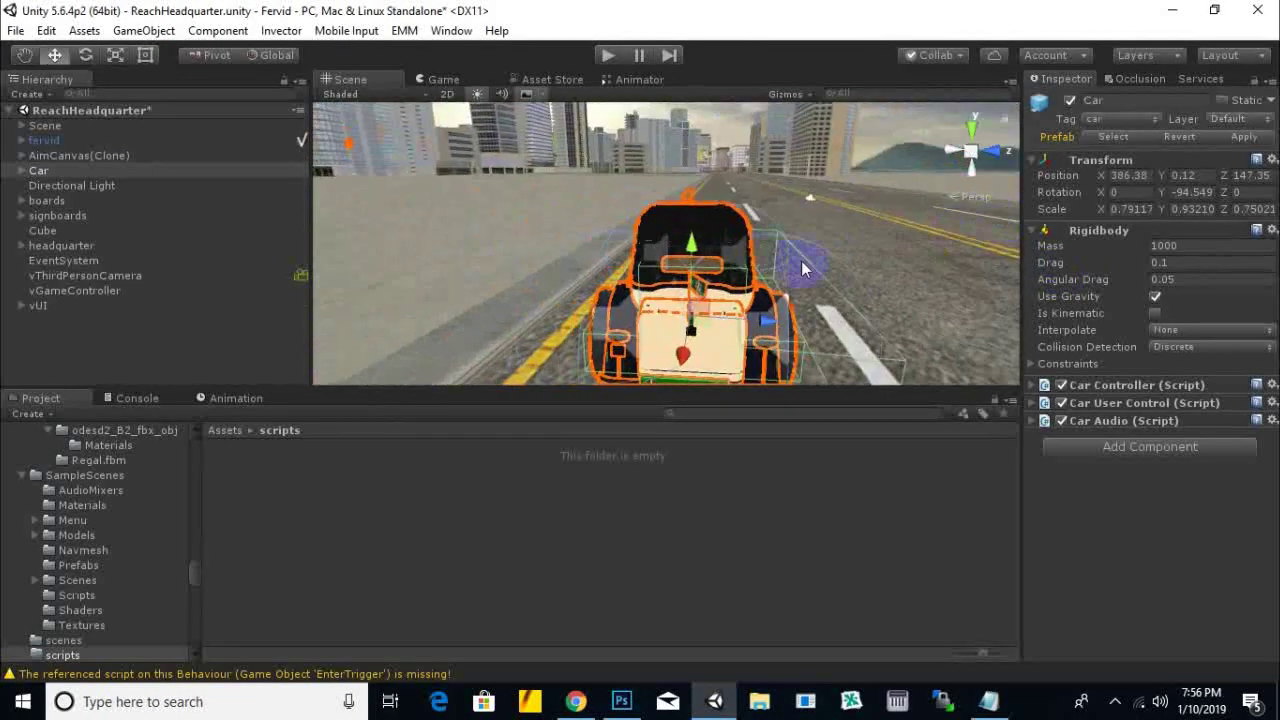
Select the headquarter object, frame it, and orbit the building from high and low angles
click(60, 245)
scroll(748, 267, down, 2)
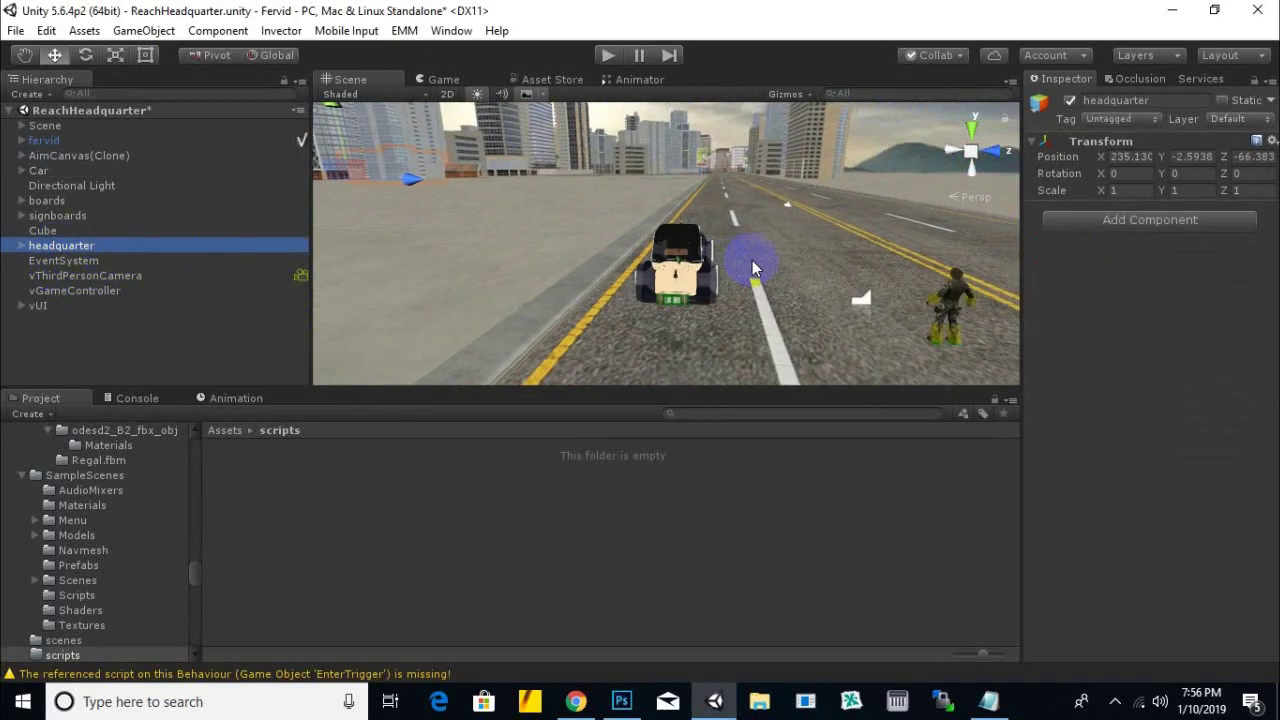
key(f)
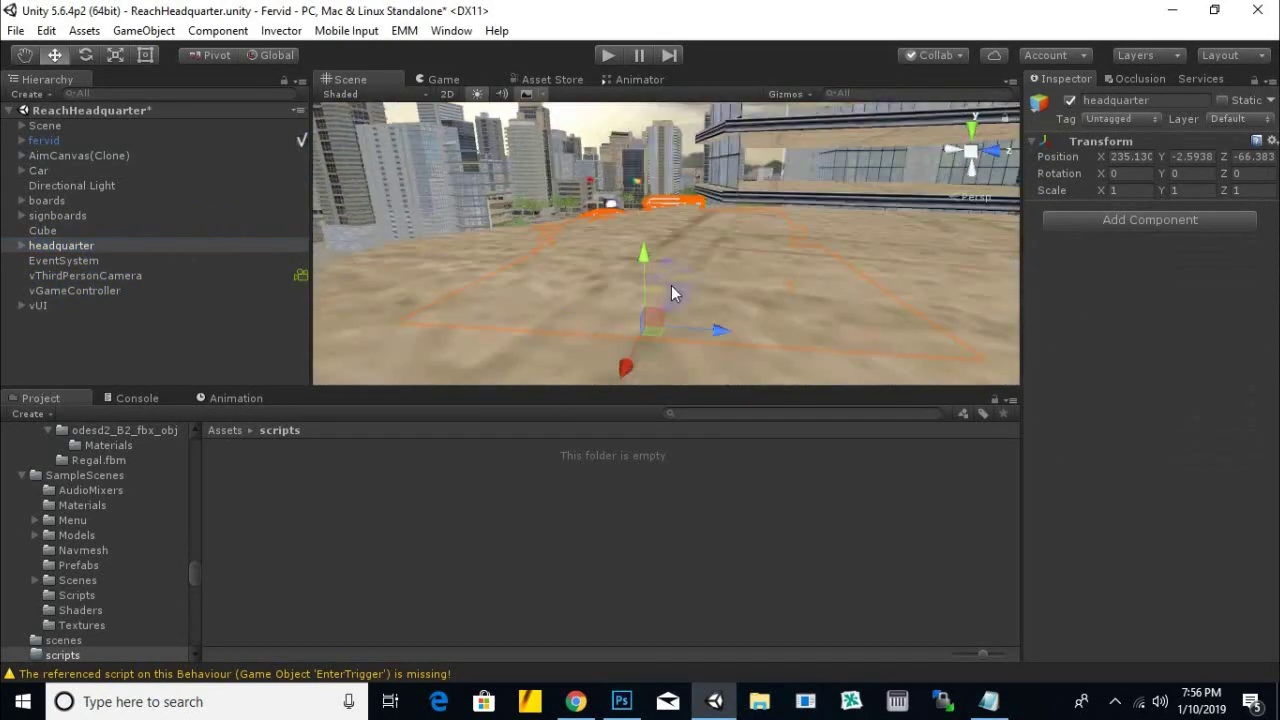
scroll(671, 285, down, 5)
scroll(673, 284, up, 3)
scroll(678, 270, up, 2)
scroll(681, 270, down, 2)
mouse_move(681, 270)
alt+mouse_down()
mouse_move(884, 250)
mouse_move(609, 219)
mouse_move(723, 229)
alt+mouse_up()
scroll(609, 219, down, 2)
scroll(729, 214, up, 3)
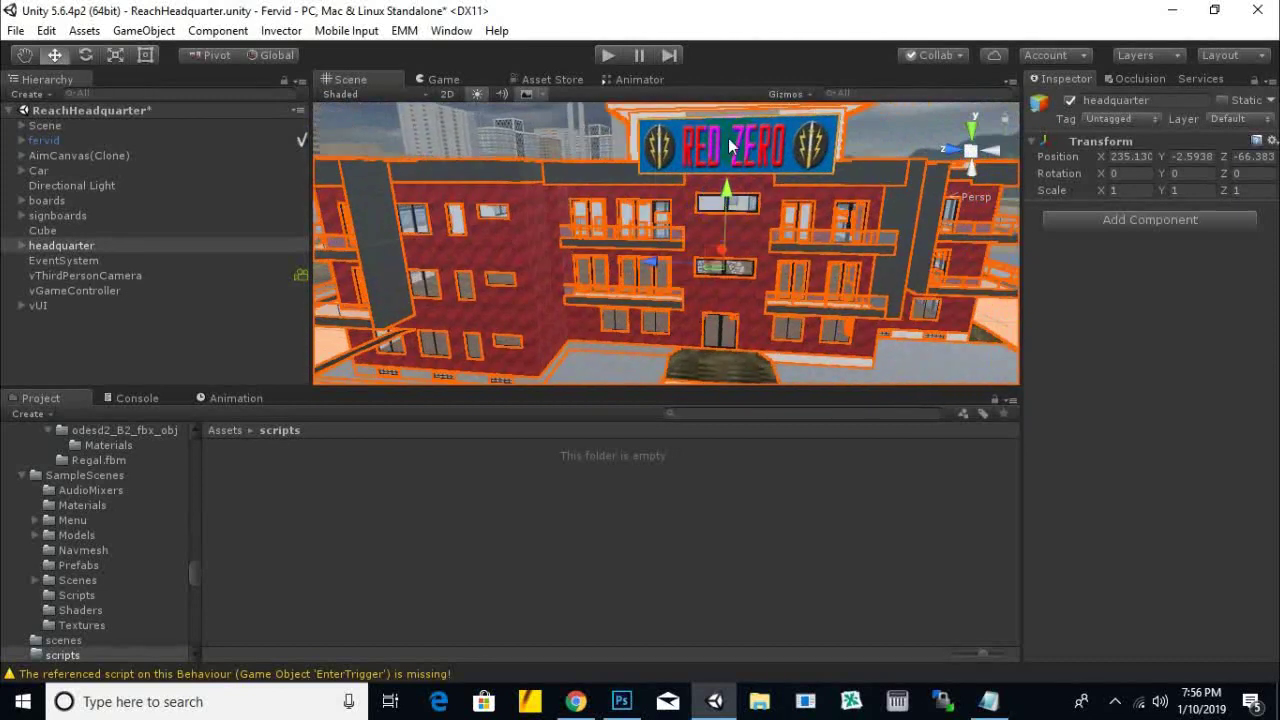
scroll(770, 150, down, 3)
alt+drag(686, 223, 643, 230)
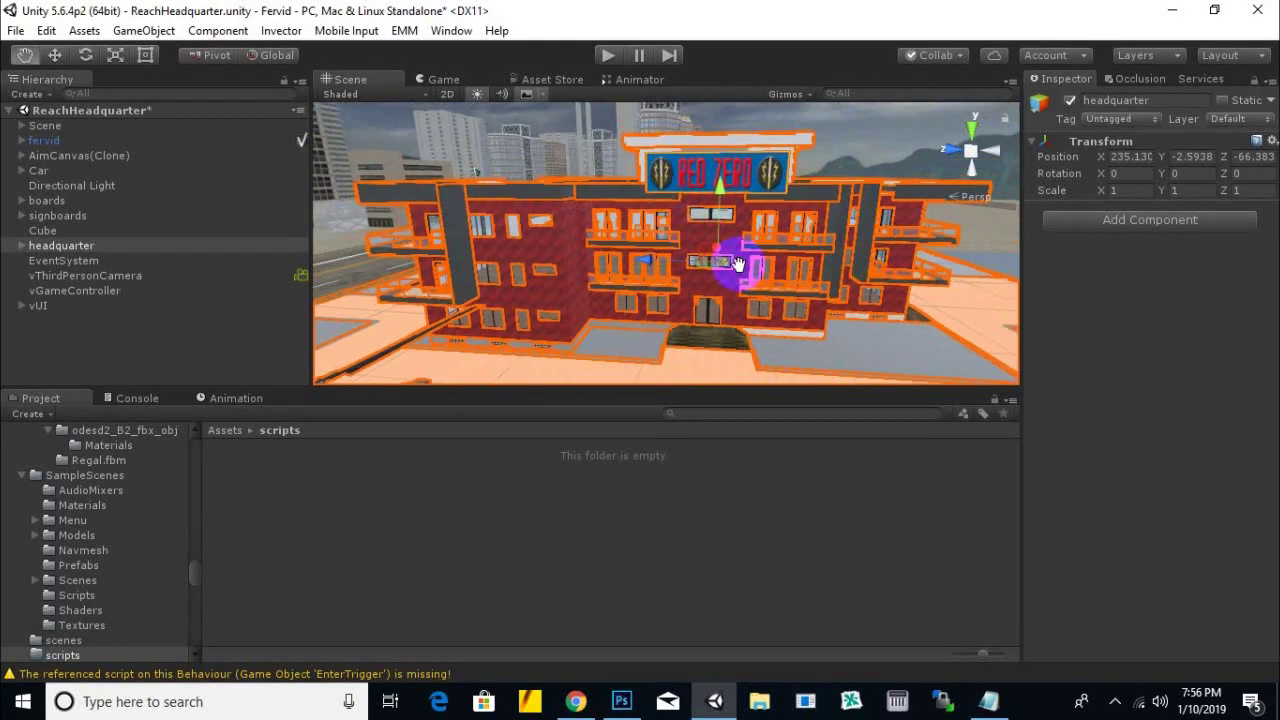
alt+drag(643, 230, 695, 279)
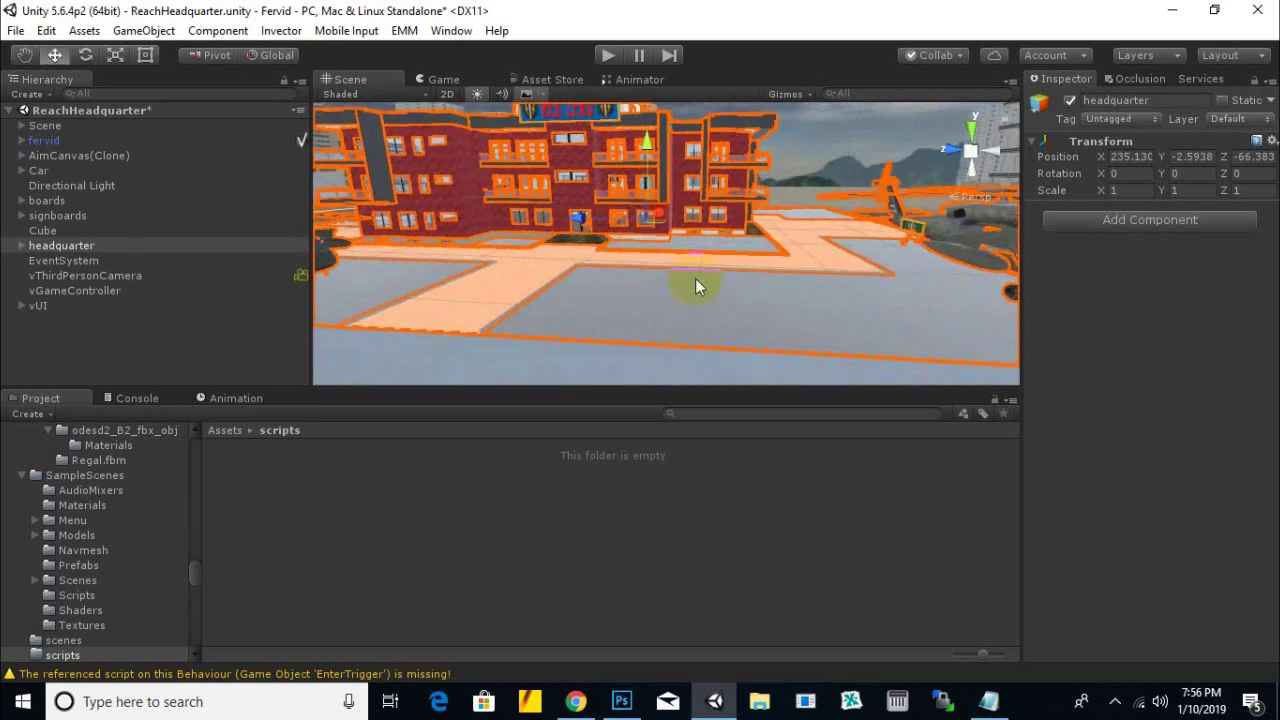
scroll(695, 279, down, 3)
Look down on the building's helipads, then zoom in to face the meeting room wall
alt+drag(941, 266, 924, 246)
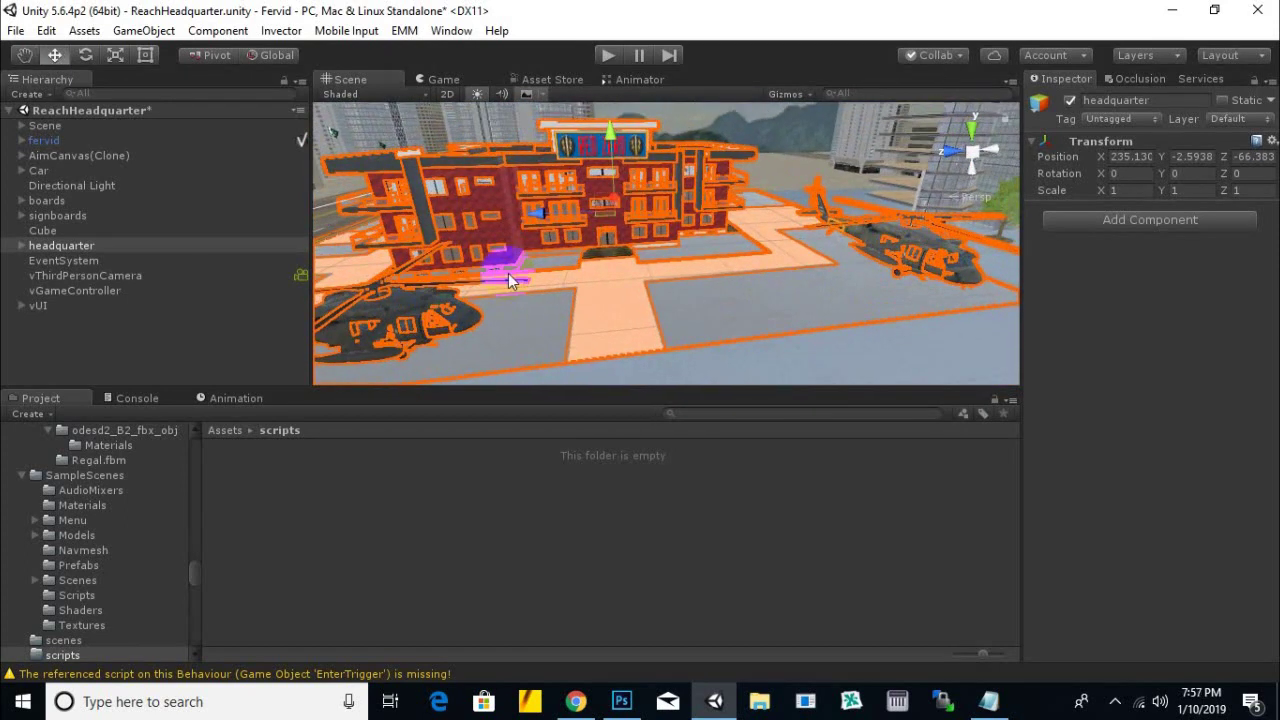
scroll(503, 277, up, 5)
scroll(512, 250, up, 3)
scroll(515, 235, up, 3)
scroll(646, 278, up, 3)
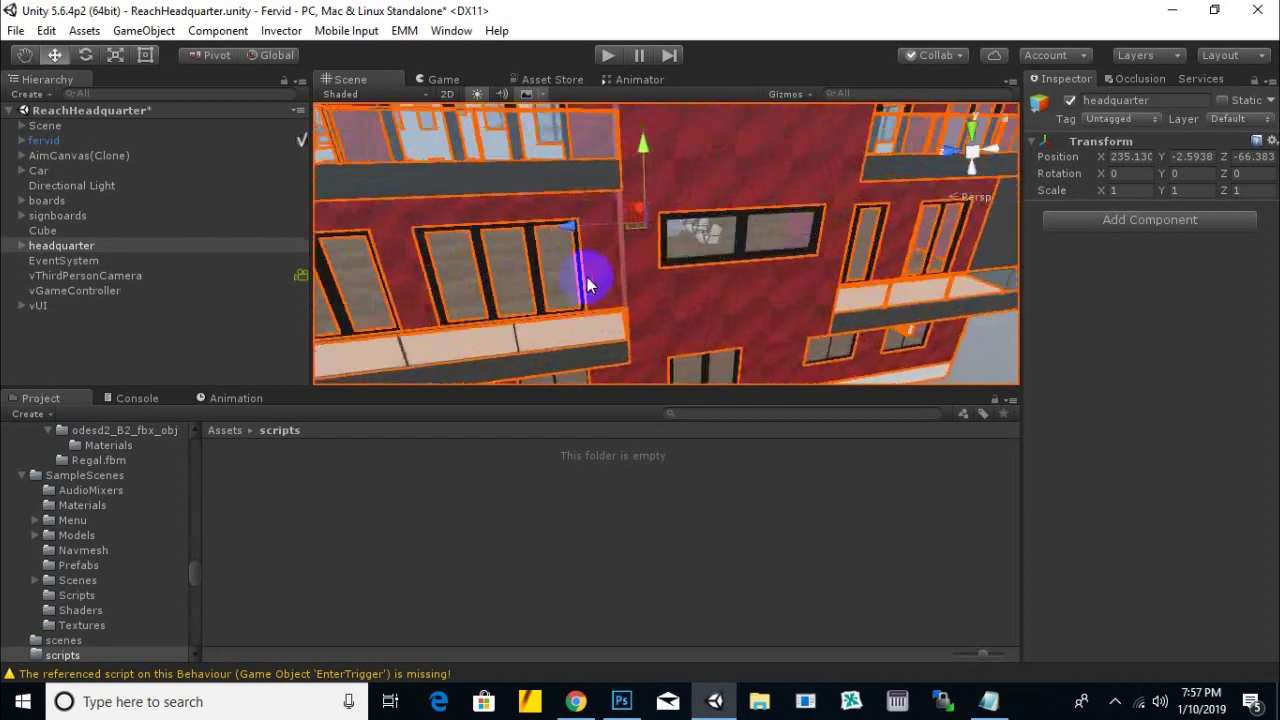
scroll(586, 277, up, 3)
scroll(597, 251, up, 4)
mouse_move(640, 252)
alt+mouse_down()
mouse_move(578, 243)
mouse_move(692, 335)
alt+mouse_up()
Orbit around the meeting table inside the headquarter, then zoom back out
click(612, 187)
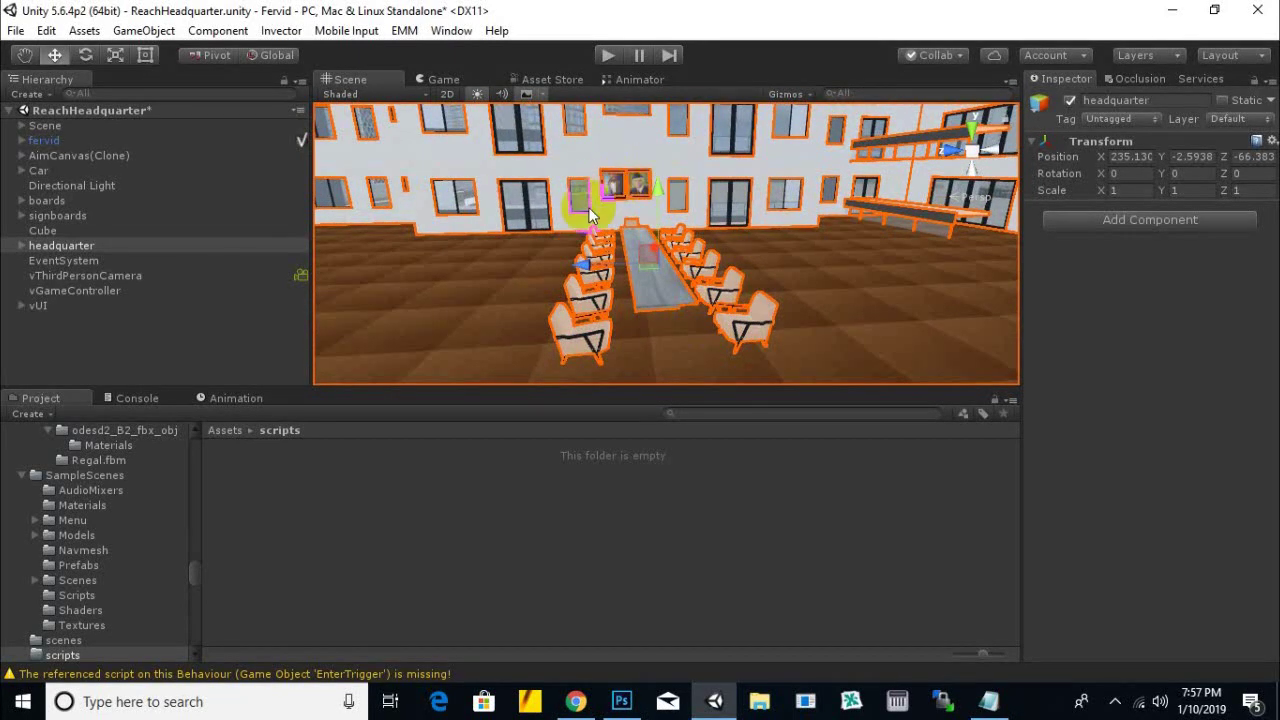
click(671, 186)
click(571, 251)
click(623, 343)
click(563, 251)
click(790, 333)
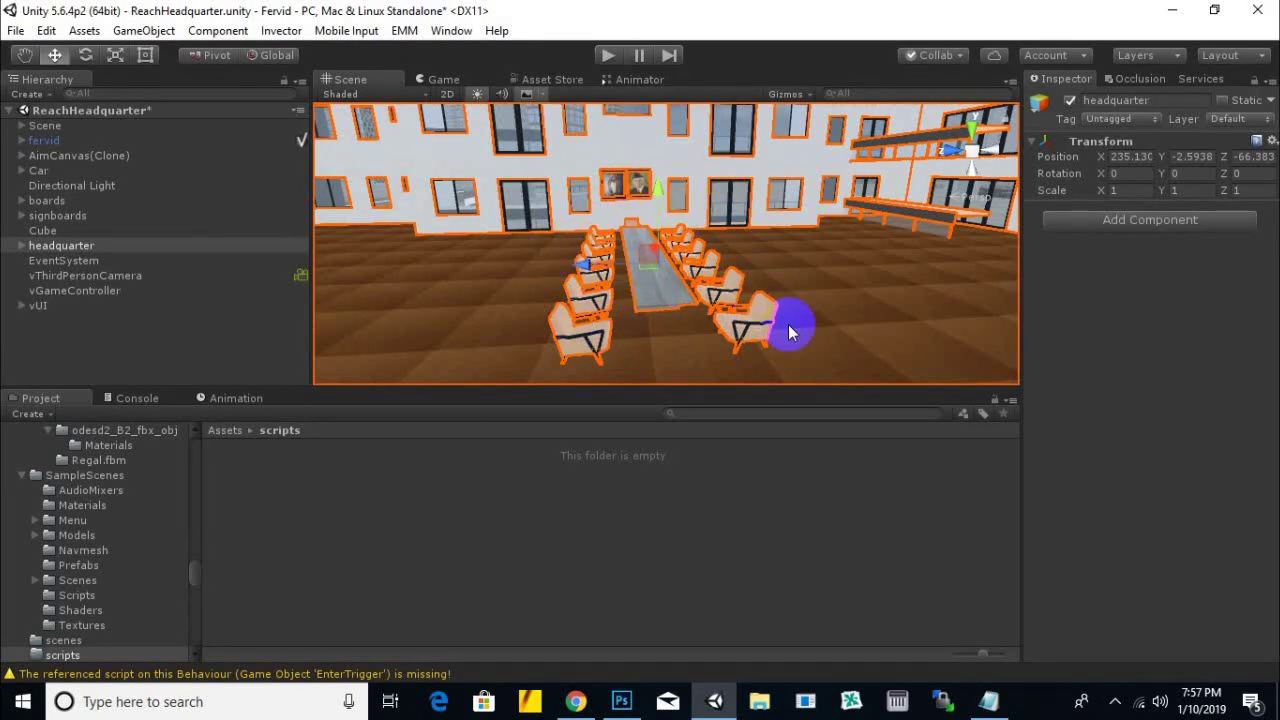
scroll(761, 317, down, 2)
scroll(761, 317, down, 3)
scroll(761, 315, down, 3)
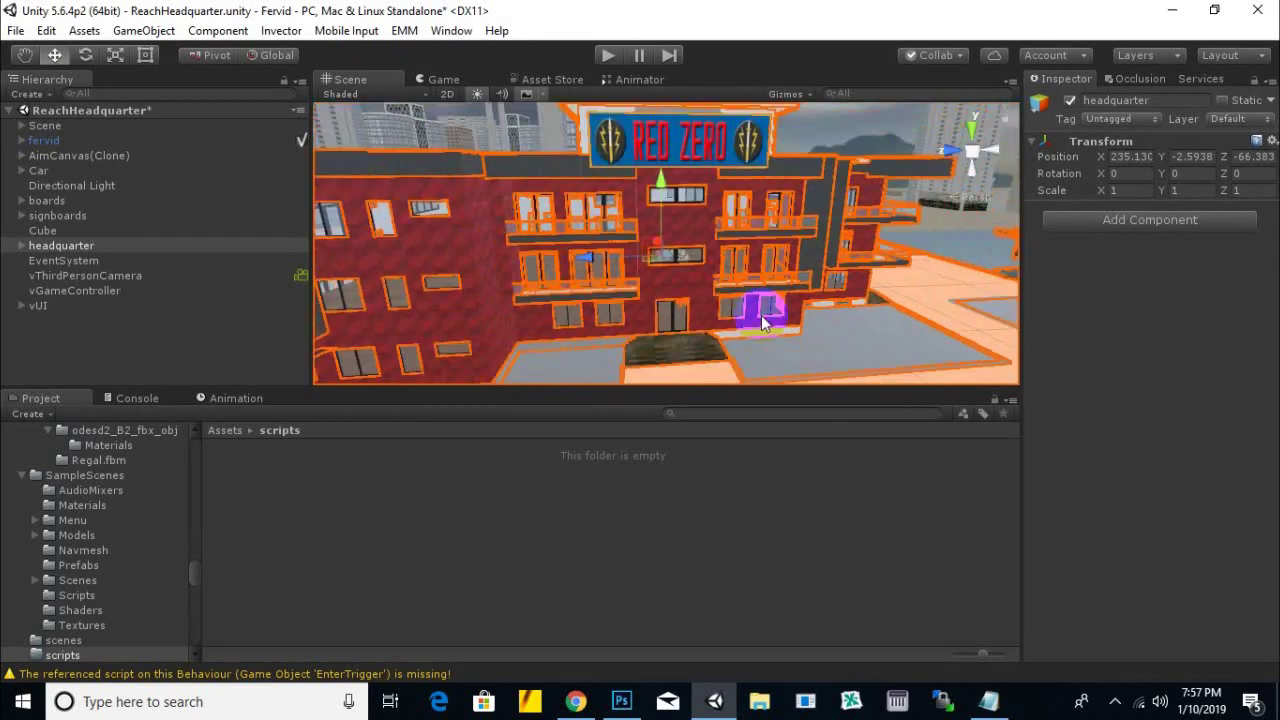
scroll(761, 315, down, 3)
scroll(717, 288, down, 3)
scroll(715, 294, down, 3)
scroll(714, 296, down, 3)
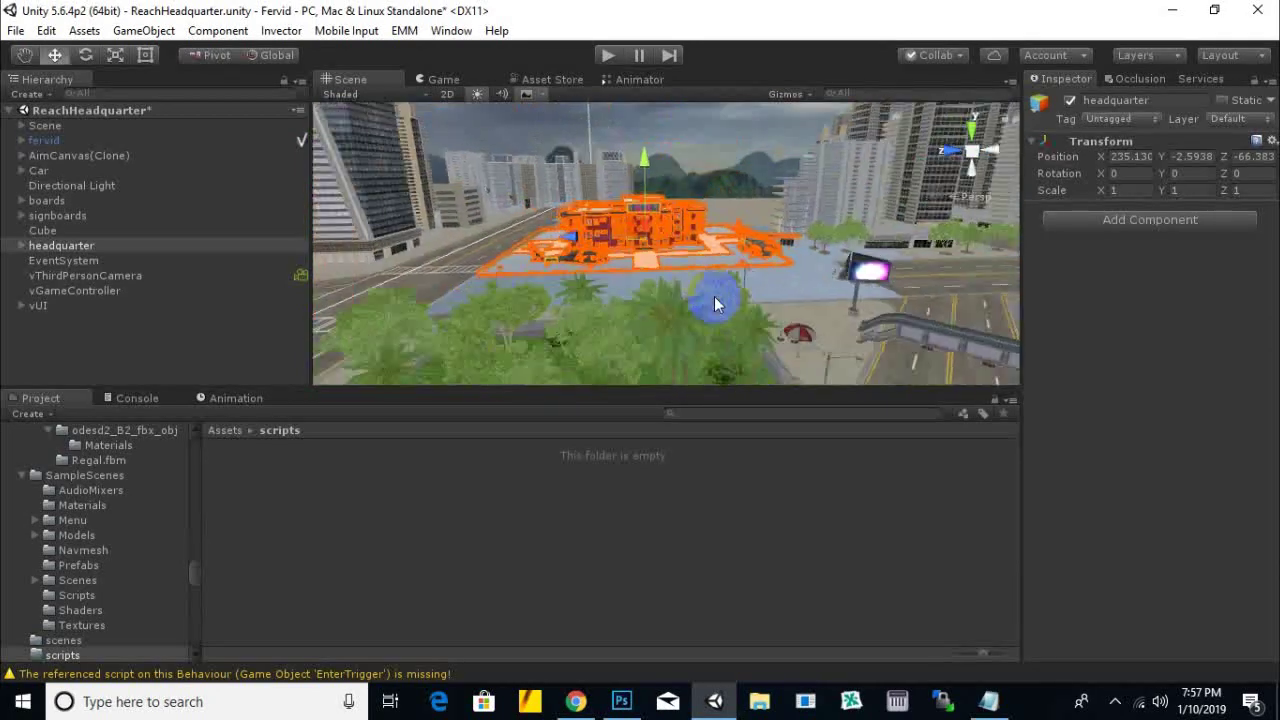
scroll(713, 297, down, 3)
Orbit over the city, then select the car's roof mesh and frame it
alt+drag(713, 297, 794, 333)
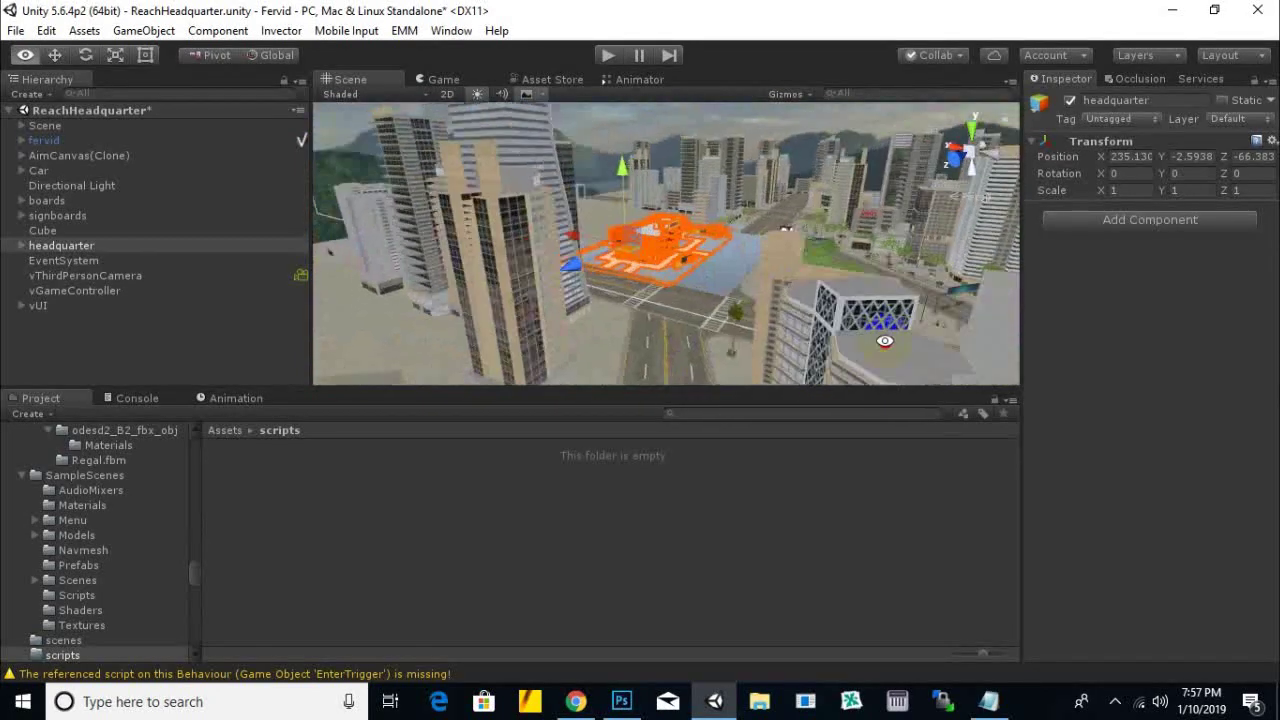
middle_drag(794, 333, 733, 228)
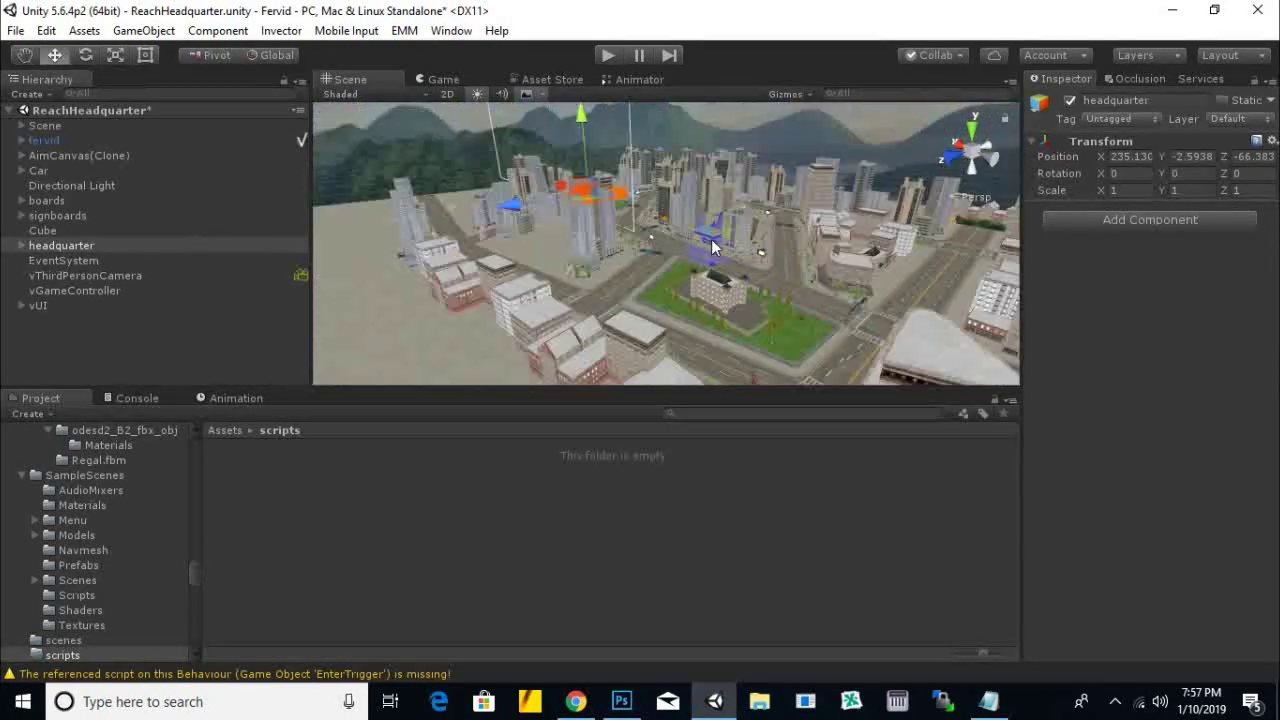
mouse_move(733, 228)
alt+mouse_down()
mouse_move(917, 289)
mouse_move(527, 366)
mouse_move(667, 271)
alt+mouse_up()
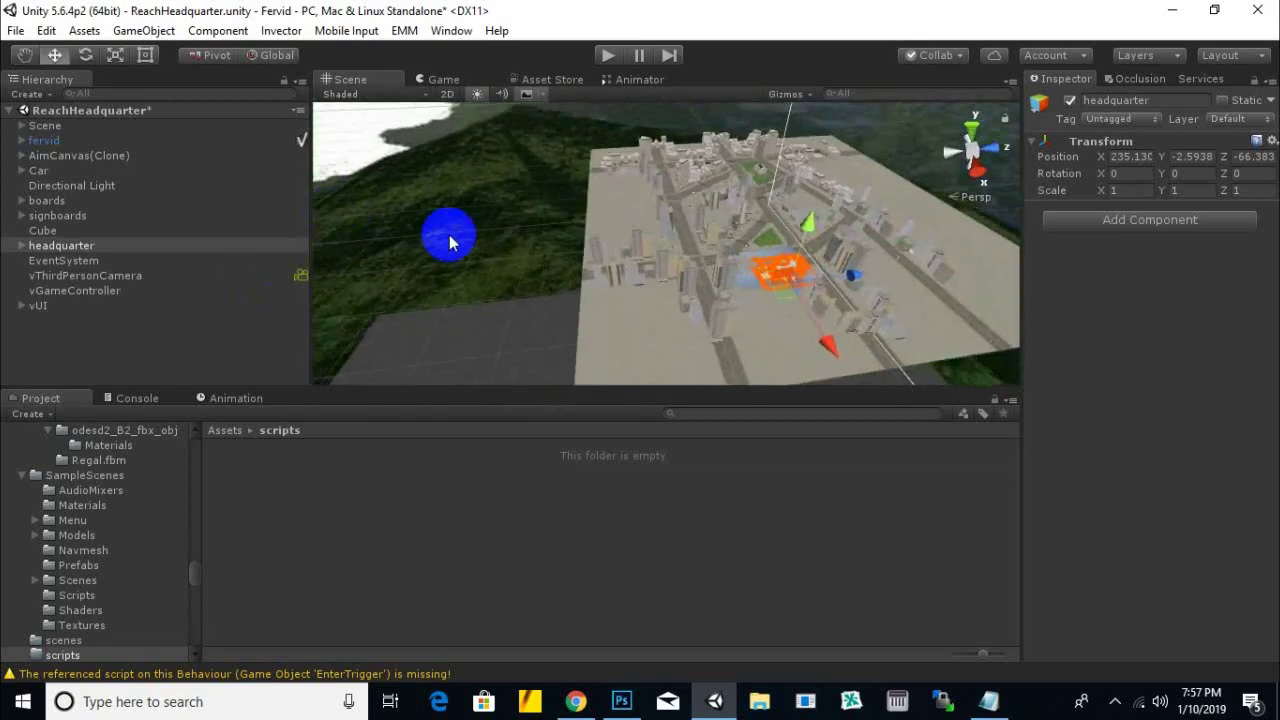
mouse_move(667, 271)
alt+mouse_down()
mouse_move(551, 233)
mouse_move(615, 251)
alt+mouse_up()
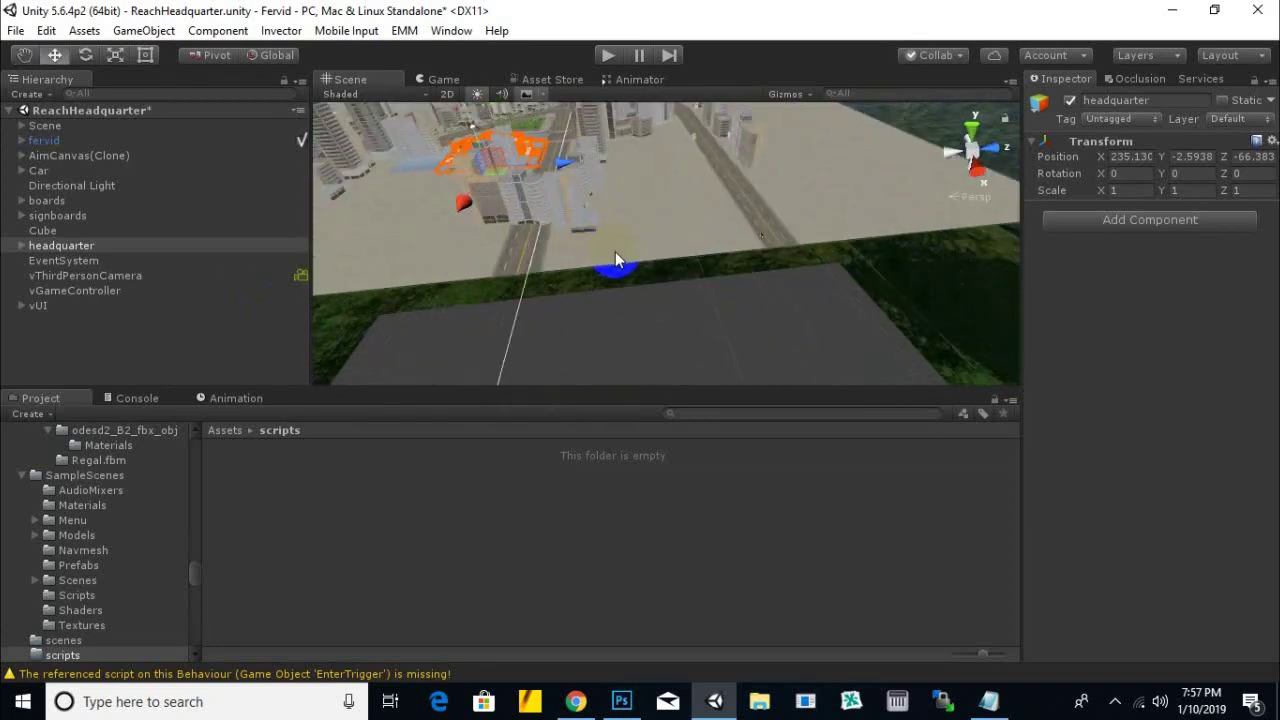
click(762, 242)
key(f)
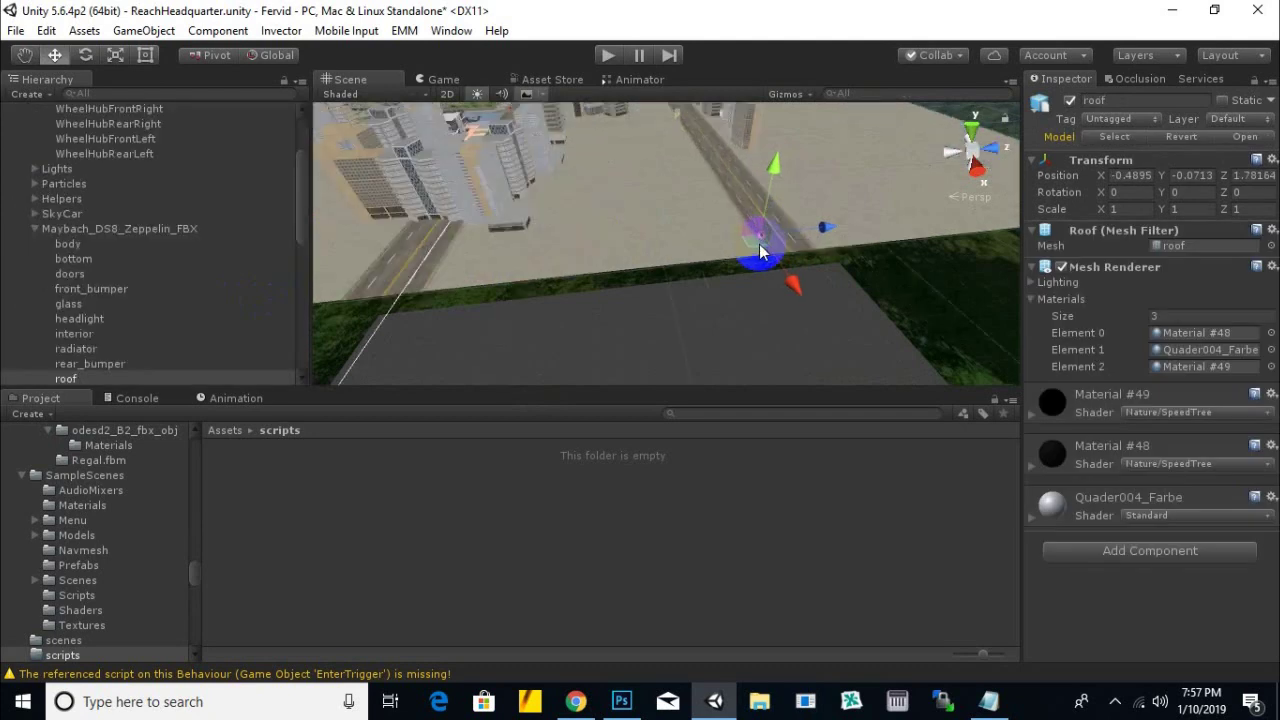
View the car and character along the road and collapse the Car's children in the Hierarchy
alt+drag(758, 252, 602, 249)
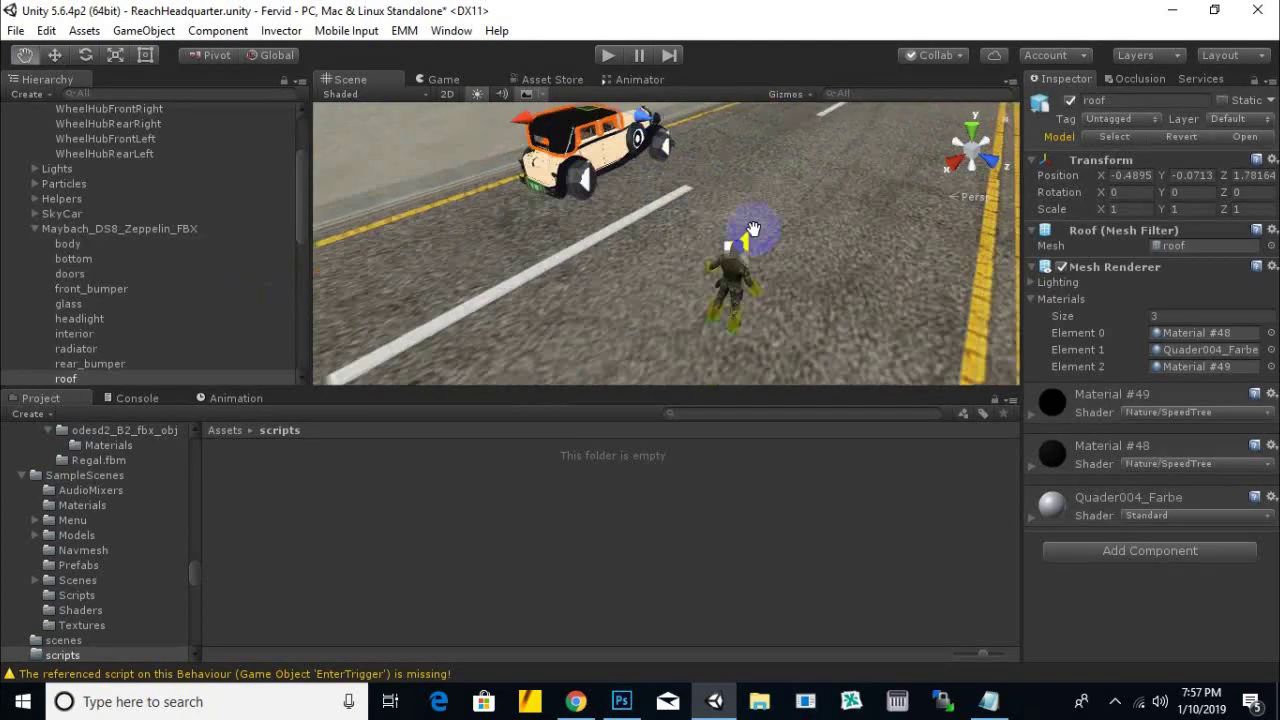
alt+drag(602, 249, 756, 235)
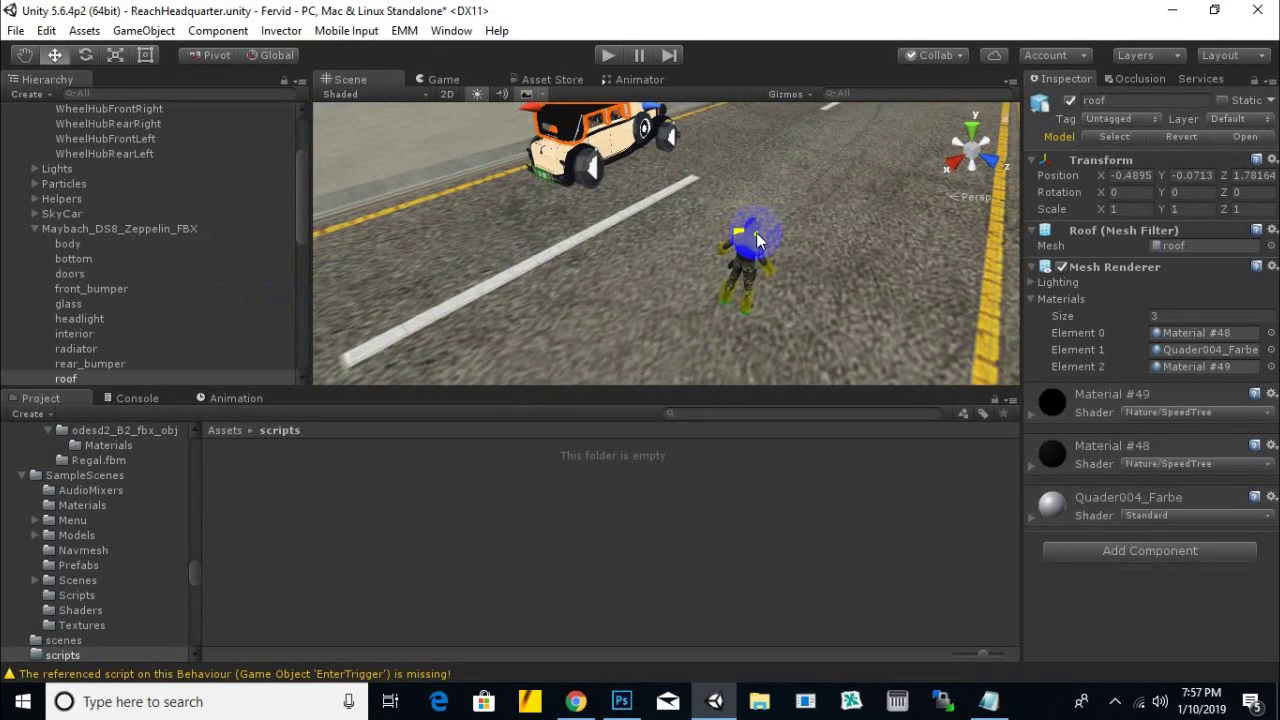
mouse_move(763, 233)
alt+mouse_down()
mouse_move(752, 252)
mouse_move(664, 237)
alt+mouse_up()
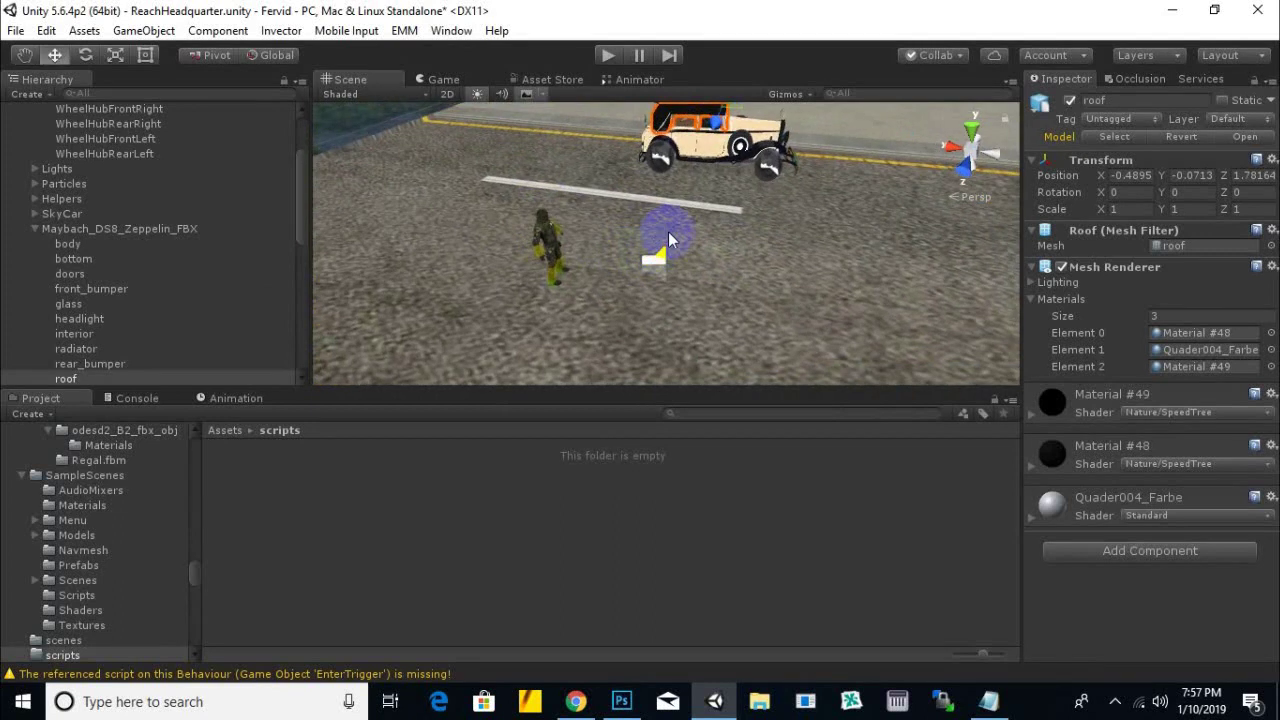
alt+drag(664, 233, 591, 235)
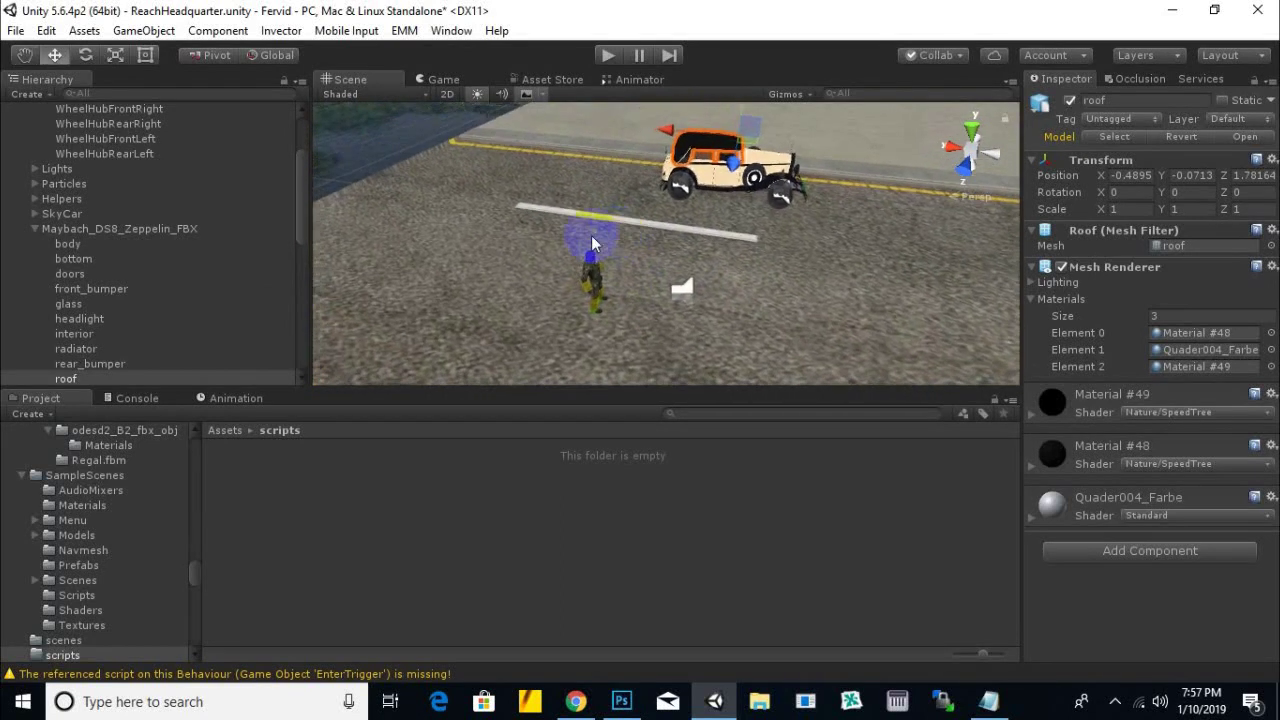
click(34, 229)
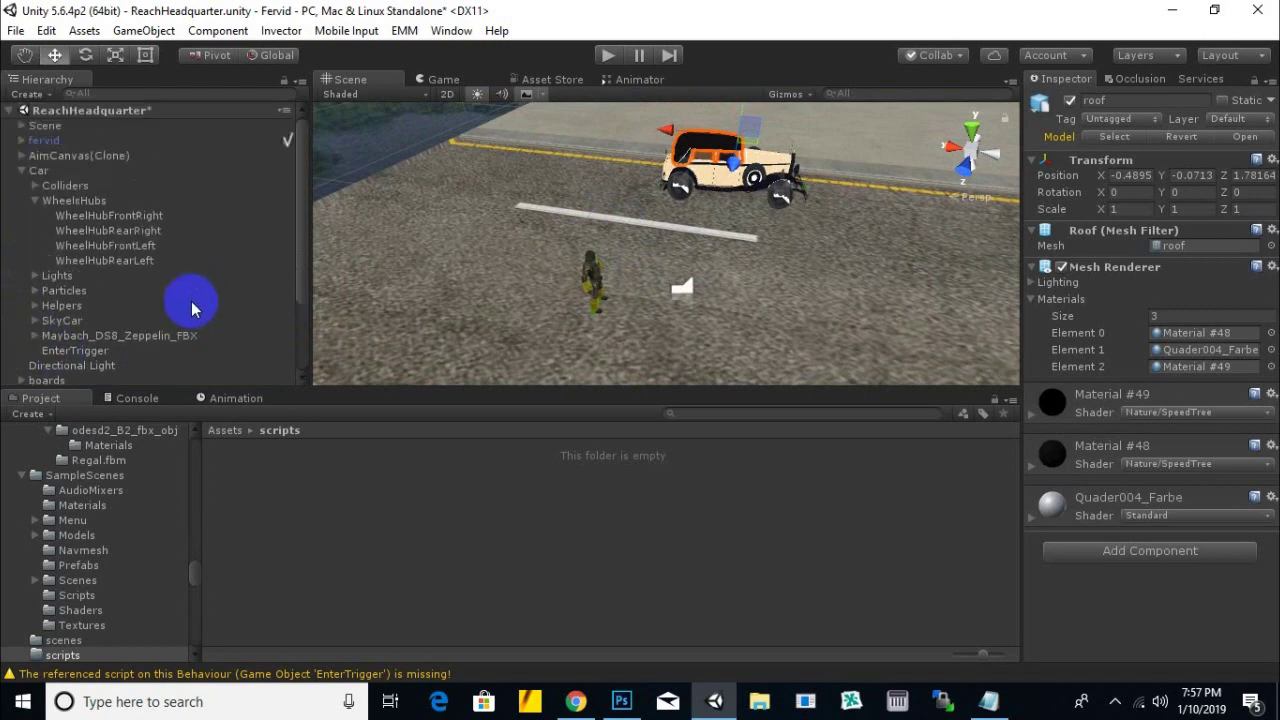
click(22, 170)
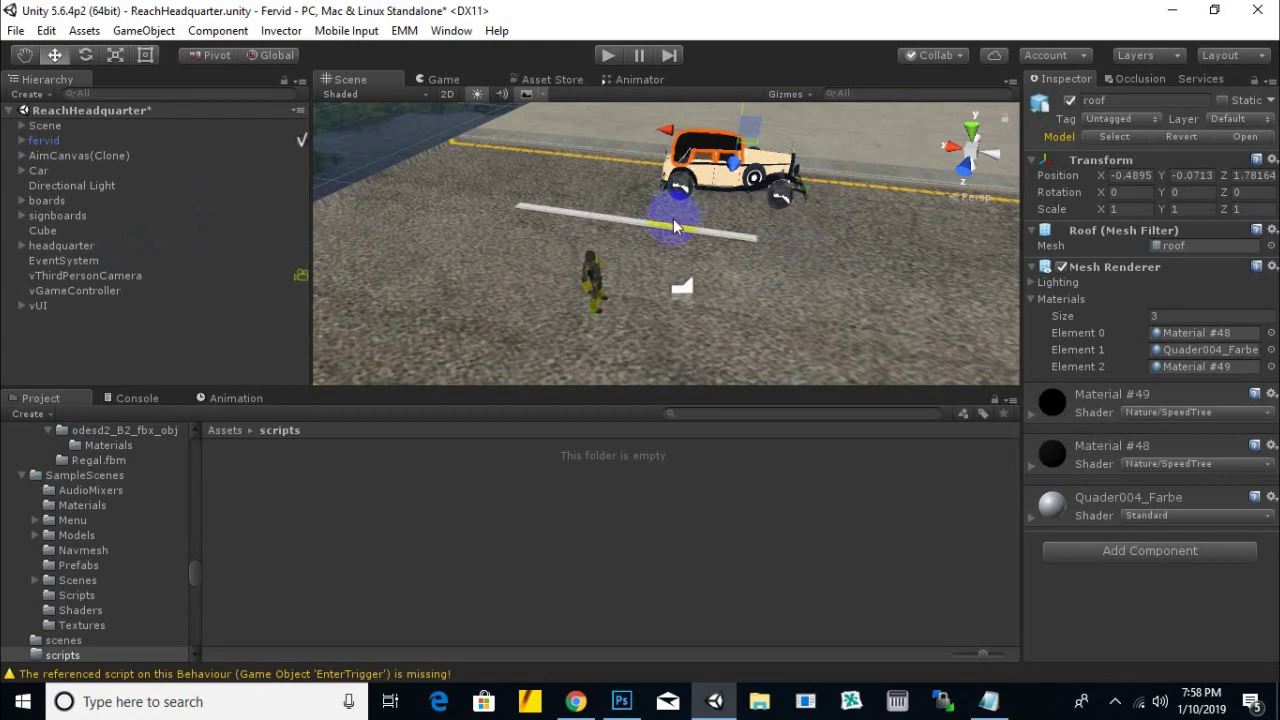
Select the Car object and enter Play mode
middle_drag(673, 226, 562, 270)
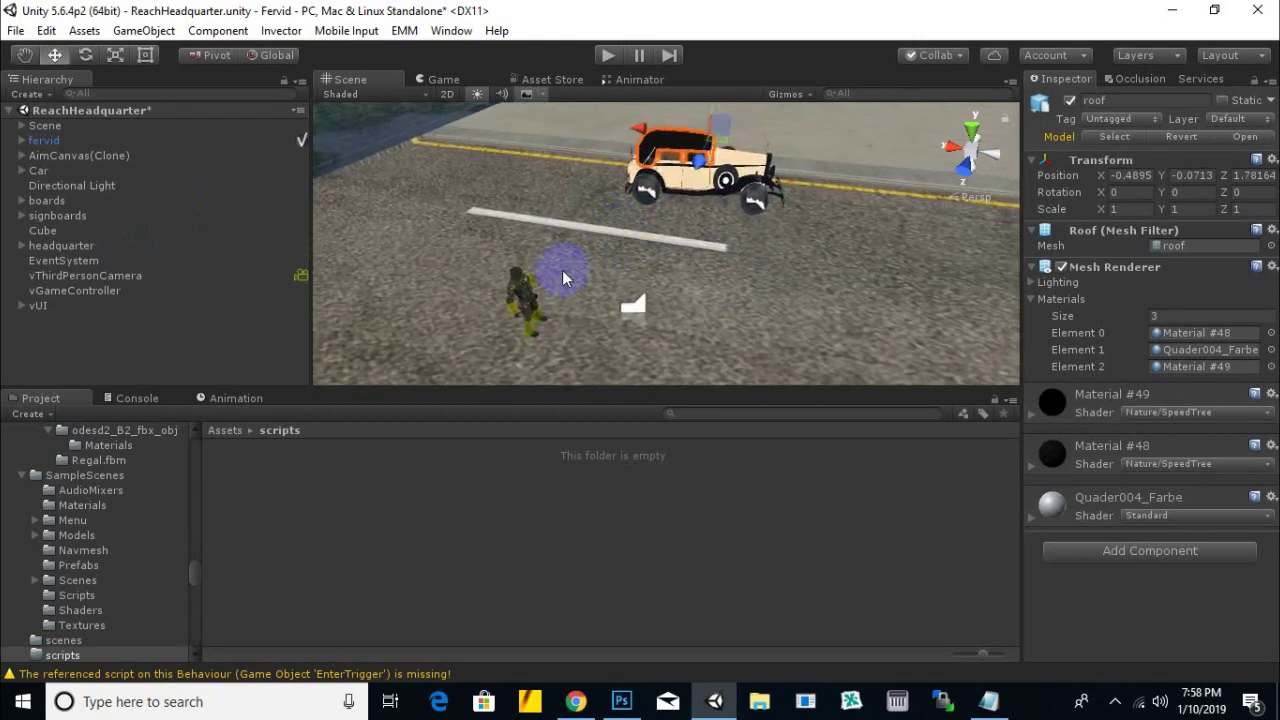
click(38, 170)
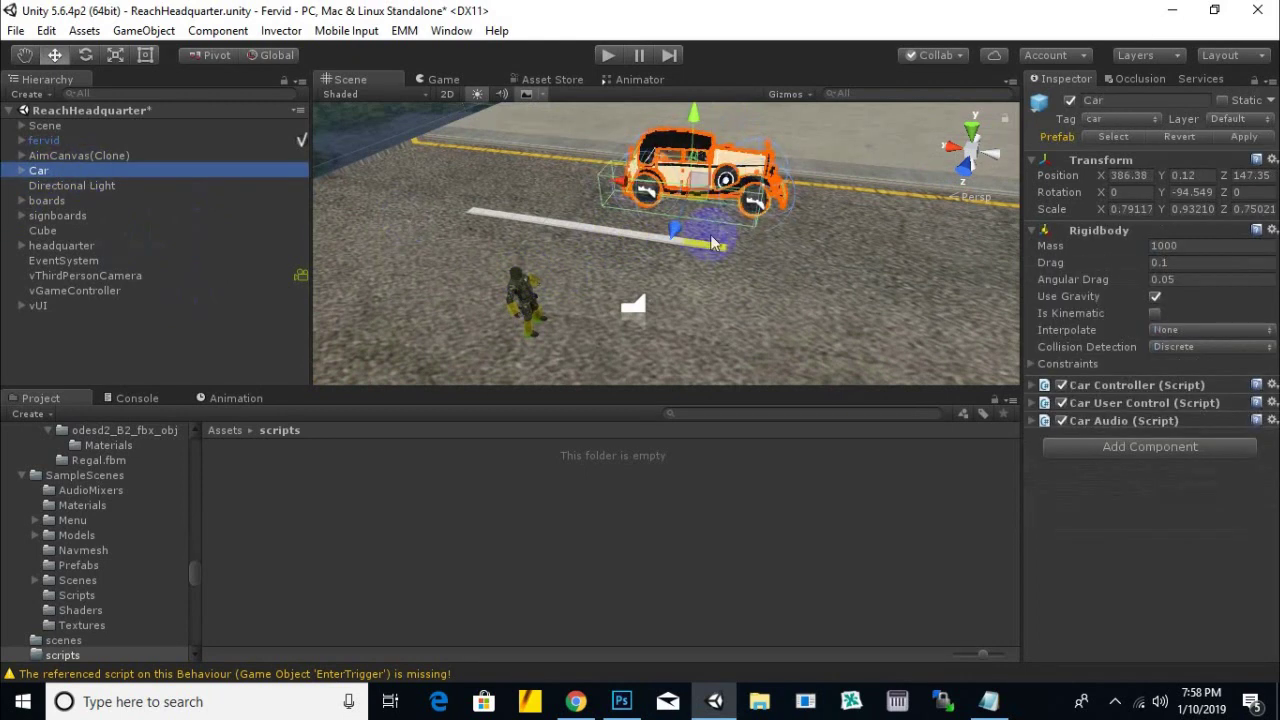
middle_drag(712, 242, 688, 237)
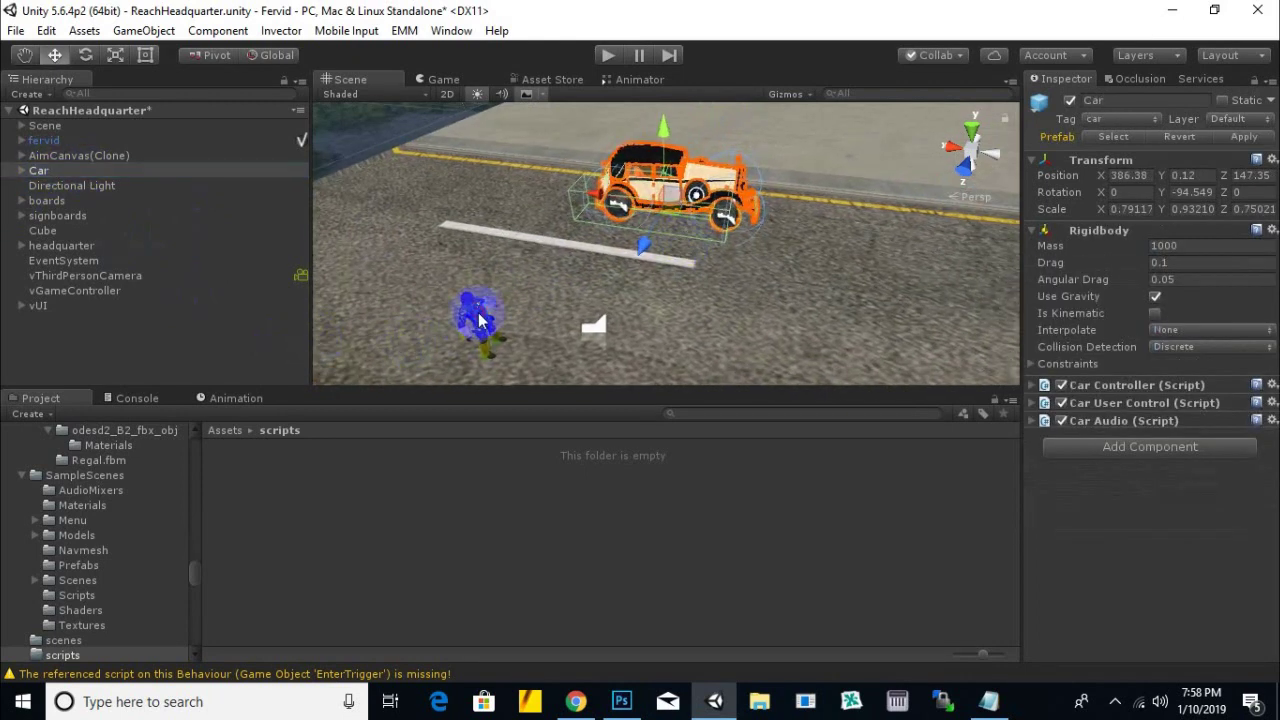
click(608, 55)
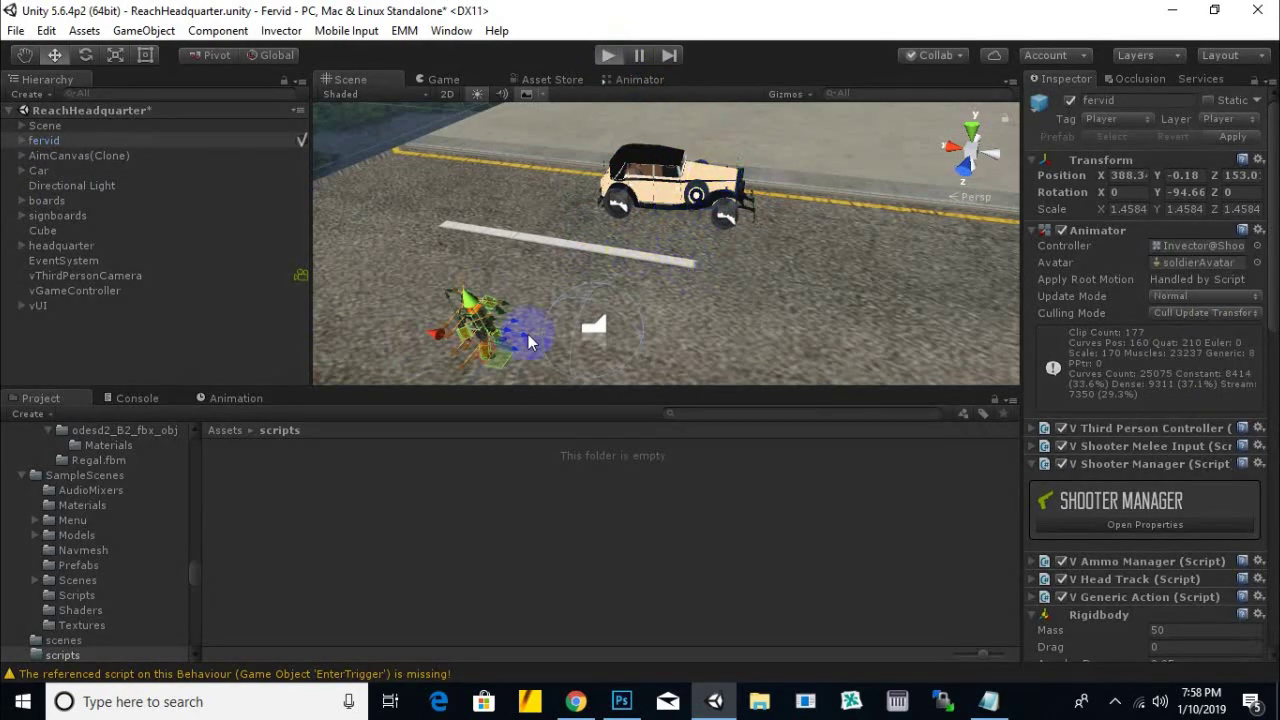
Run the soldier along the road, stop, fire the pistol, then exit Play mode
key(w)
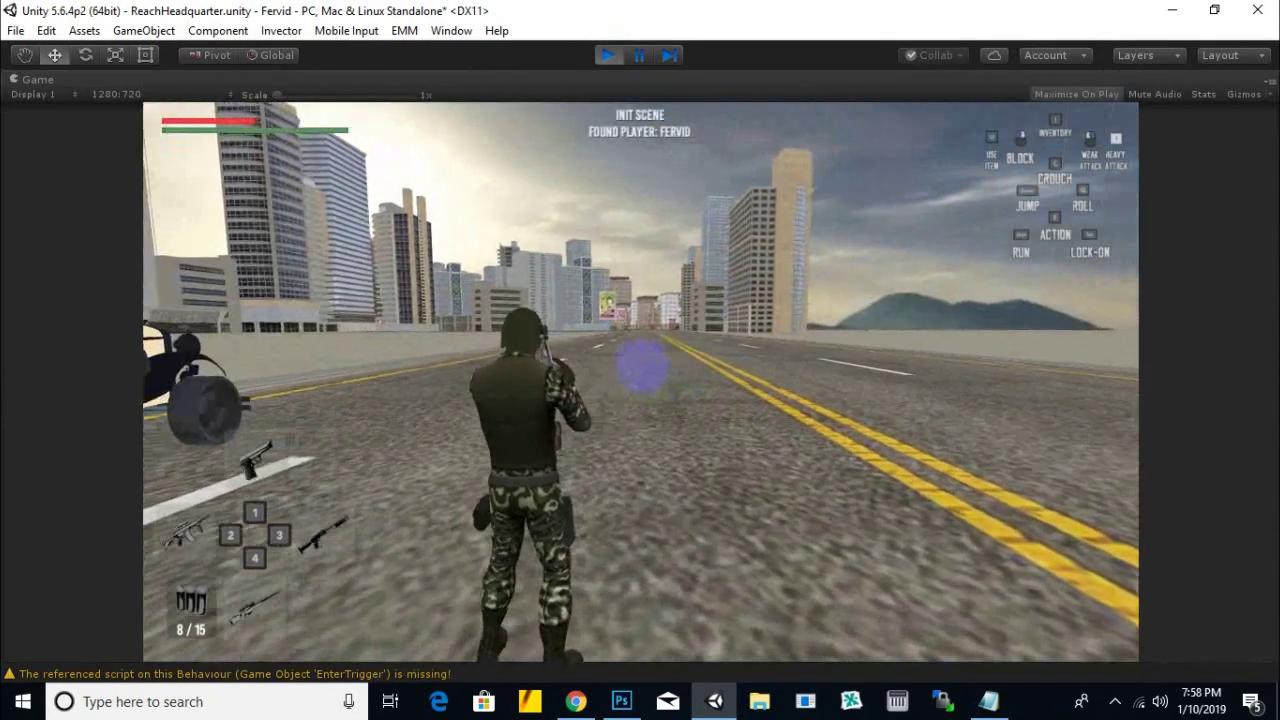
key(w)
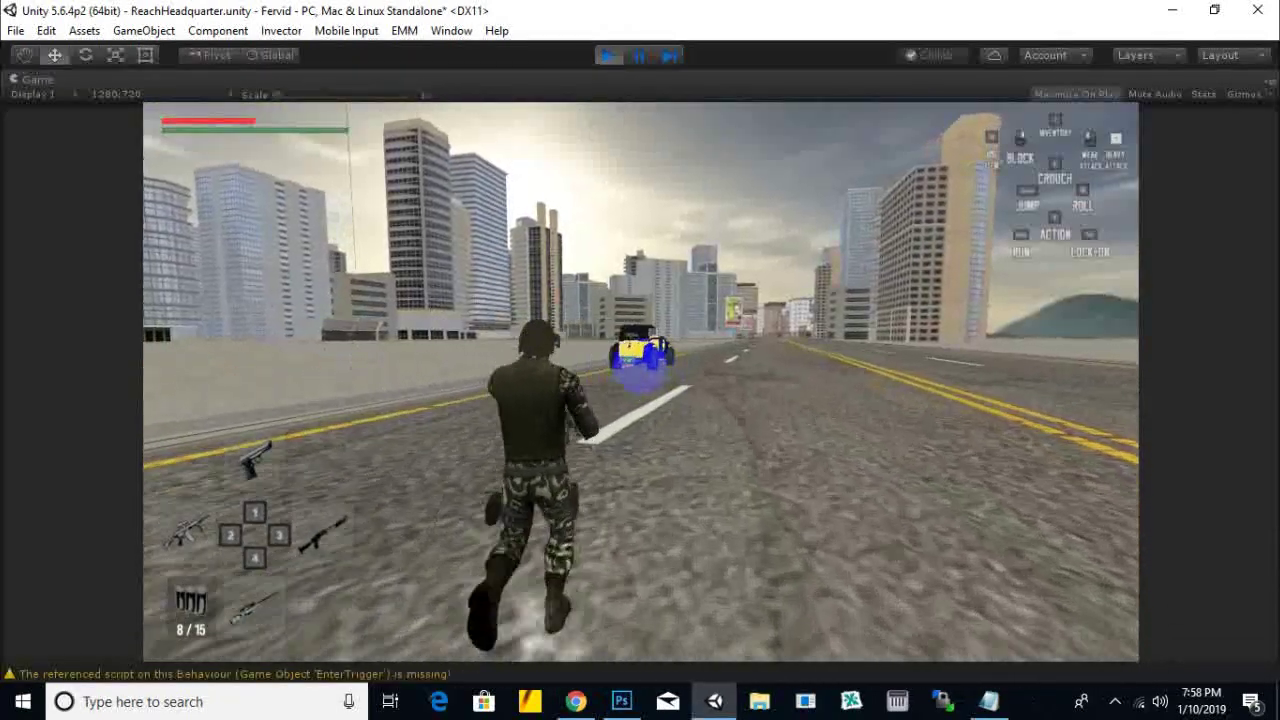
key(s)
click(640, 380)
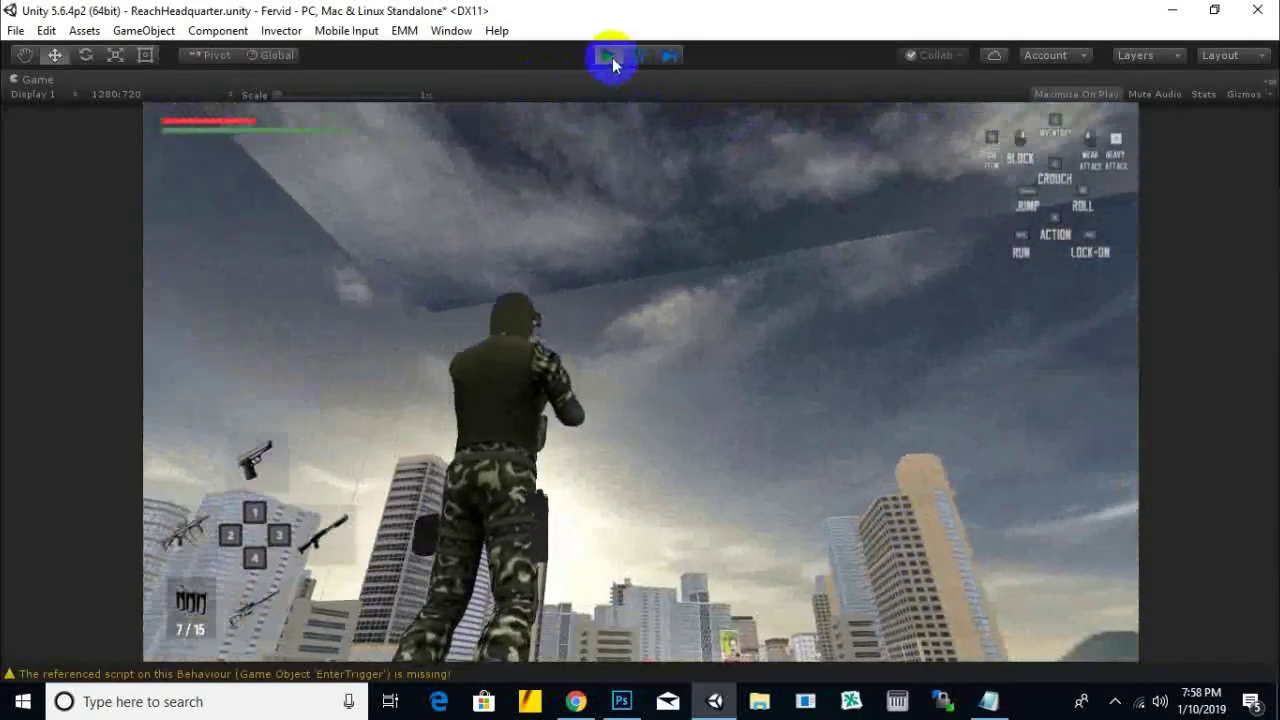
click(612, 57)
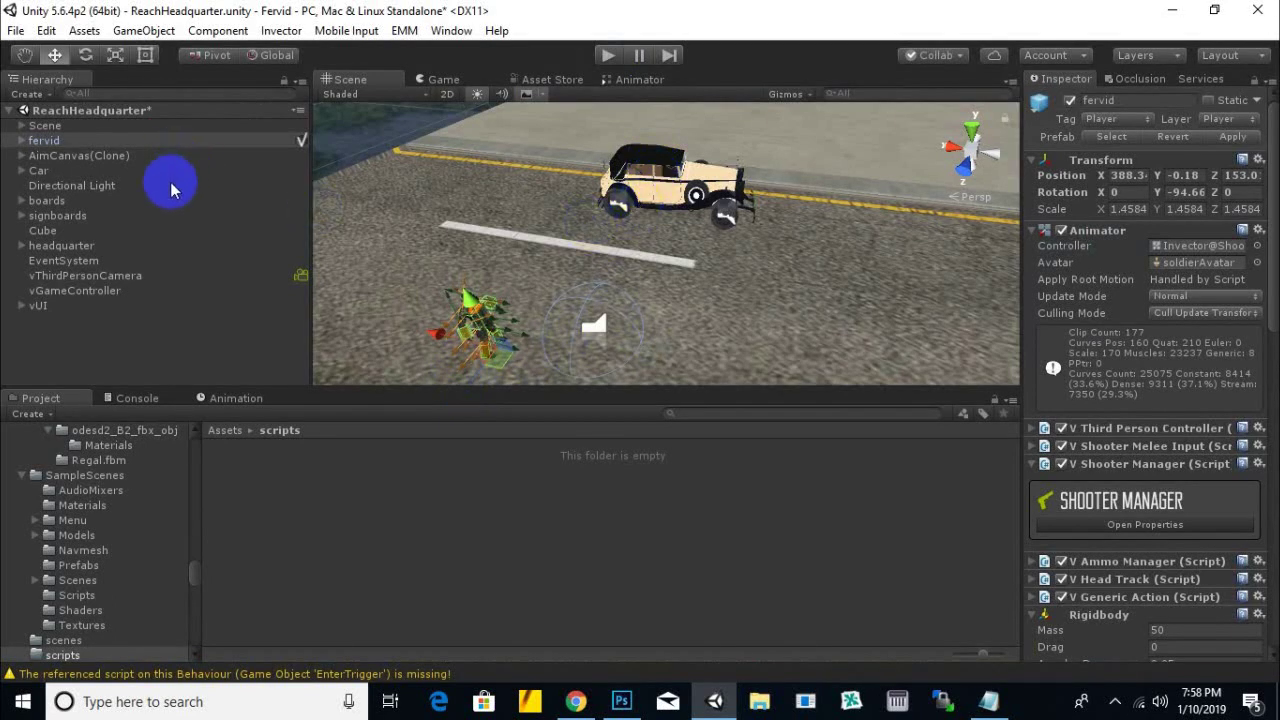
Disable the Car Controller and Car User Control scripts on the Car
click(72, 170)
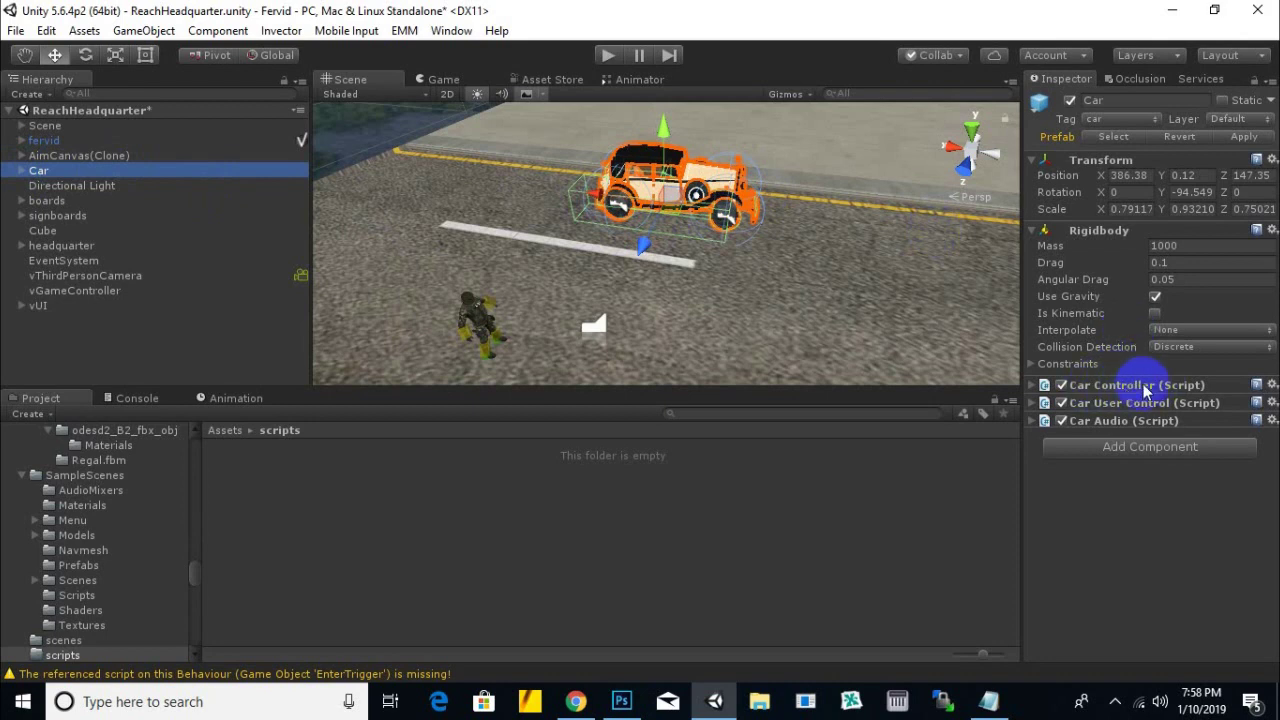
click(1061, 386)
click(1061, 403)
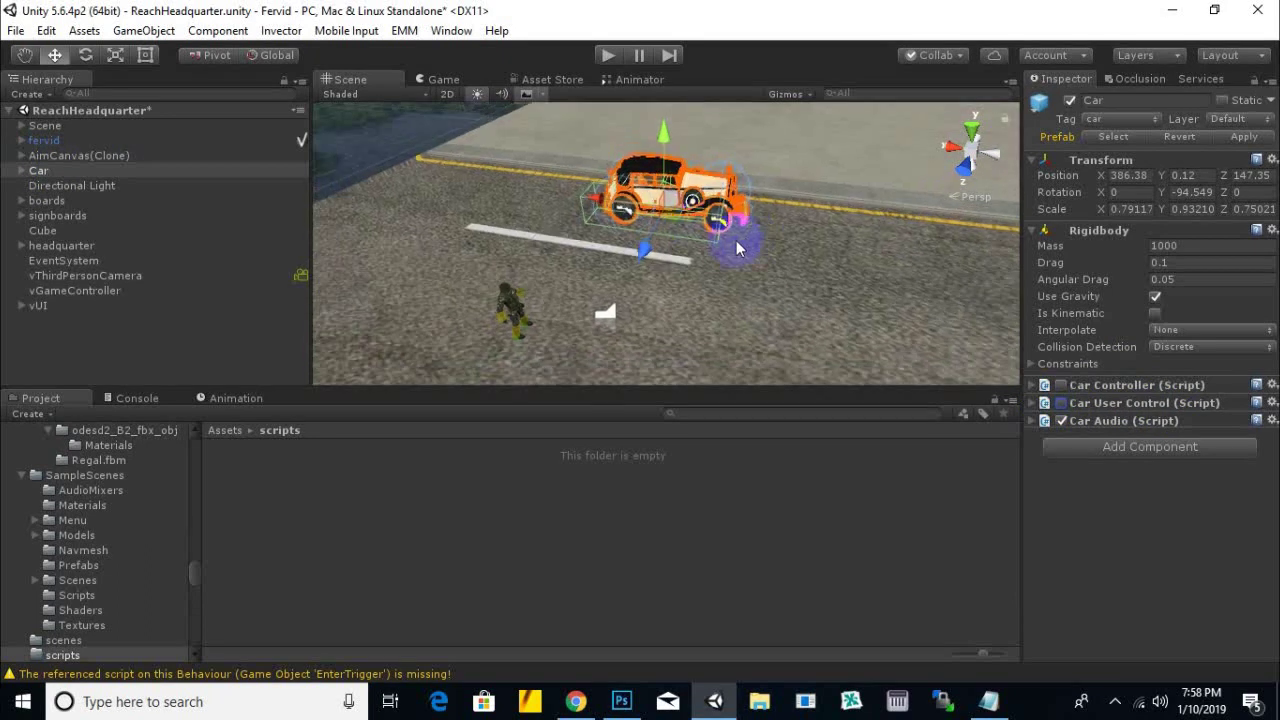
Frame the Car in the Scene view, orbit to its side, and reselect it
middle_drag(729, 234, 763, 254)
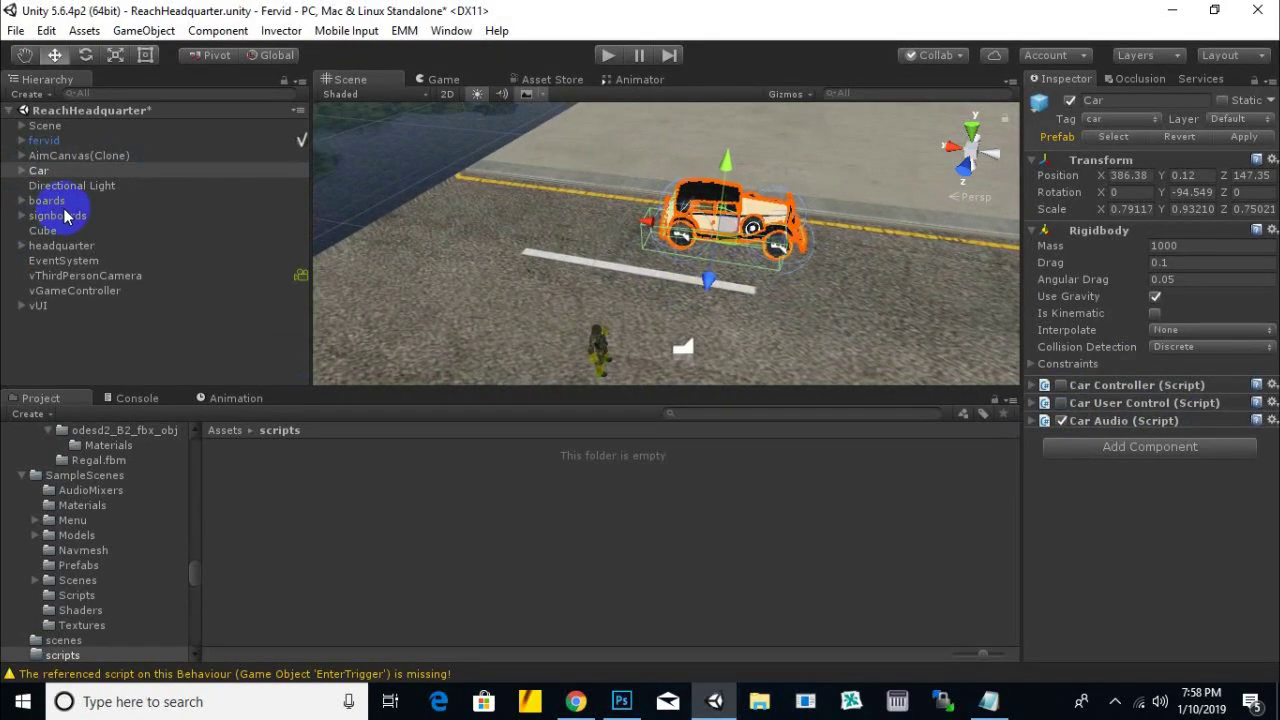
scroll(595, 286, down, 1)
mouse_move(595, 286)
middle_down()
mouse_move(574, 246)
mouse_move(739, 222)
middle_up()
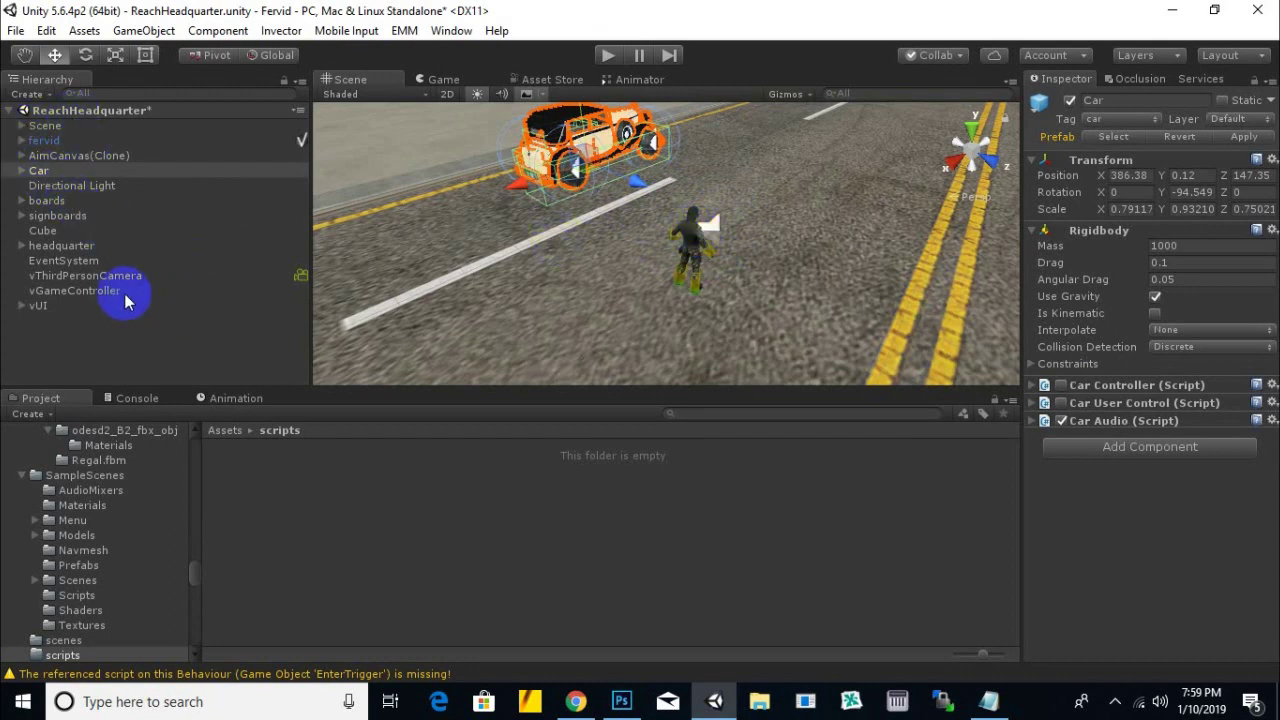
key(f)
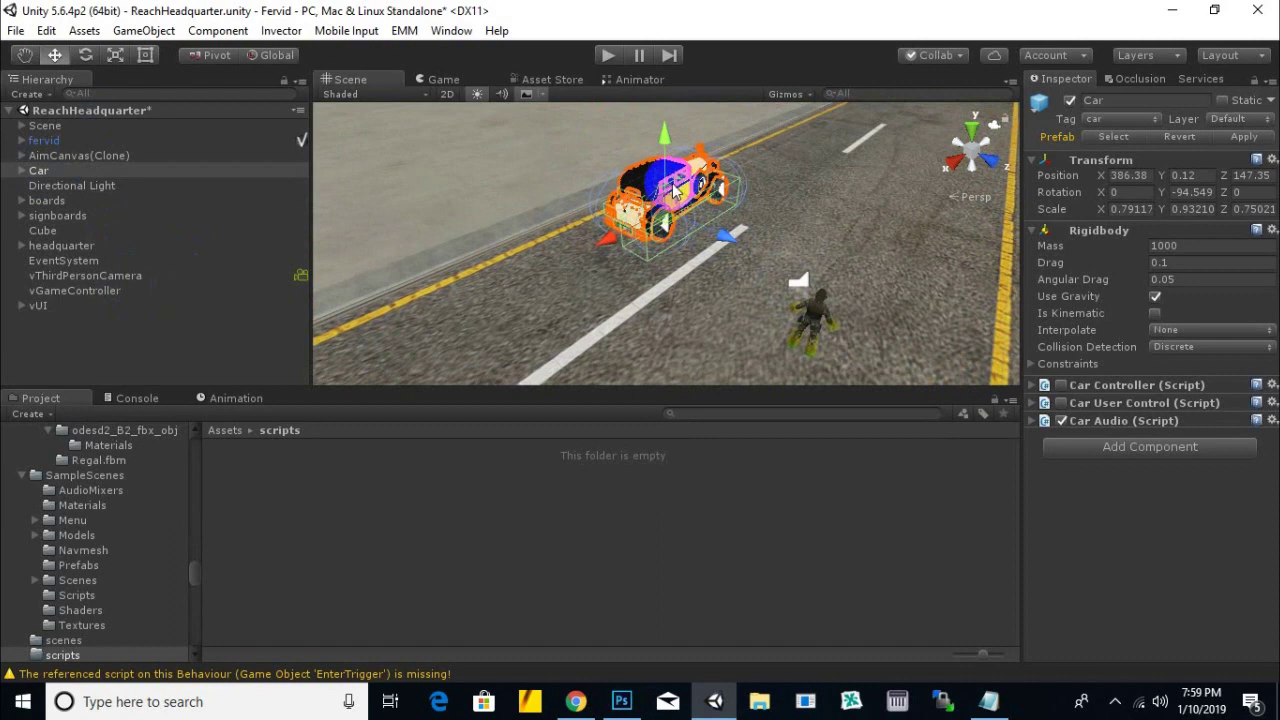
middle_drag(672, 195, 790, 218)
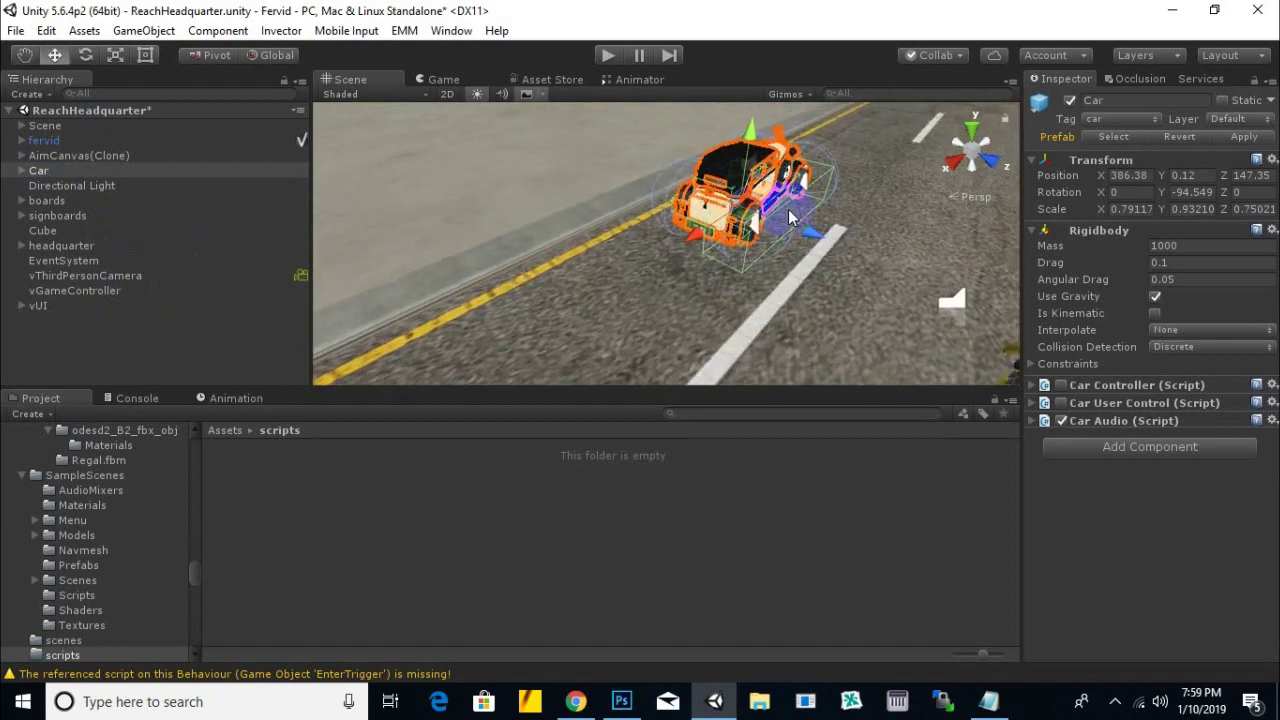
alt+drag(757, 220, 683, 203)
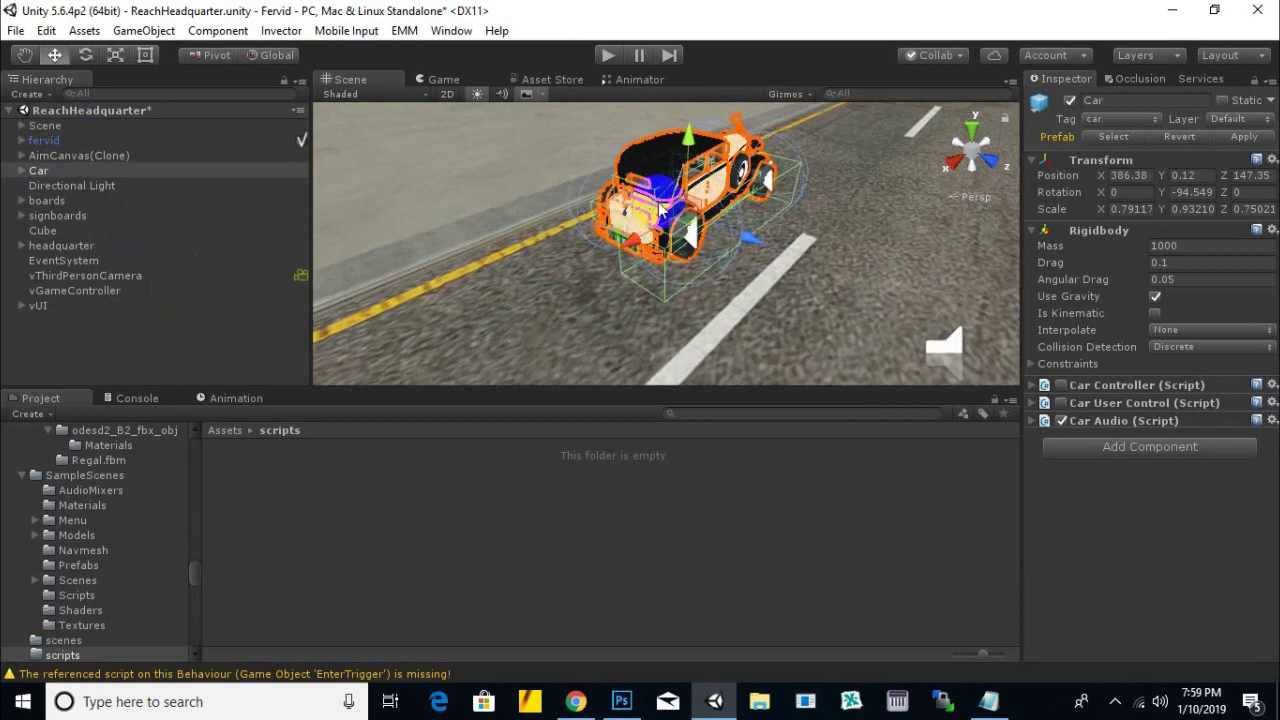
click(34, 177)
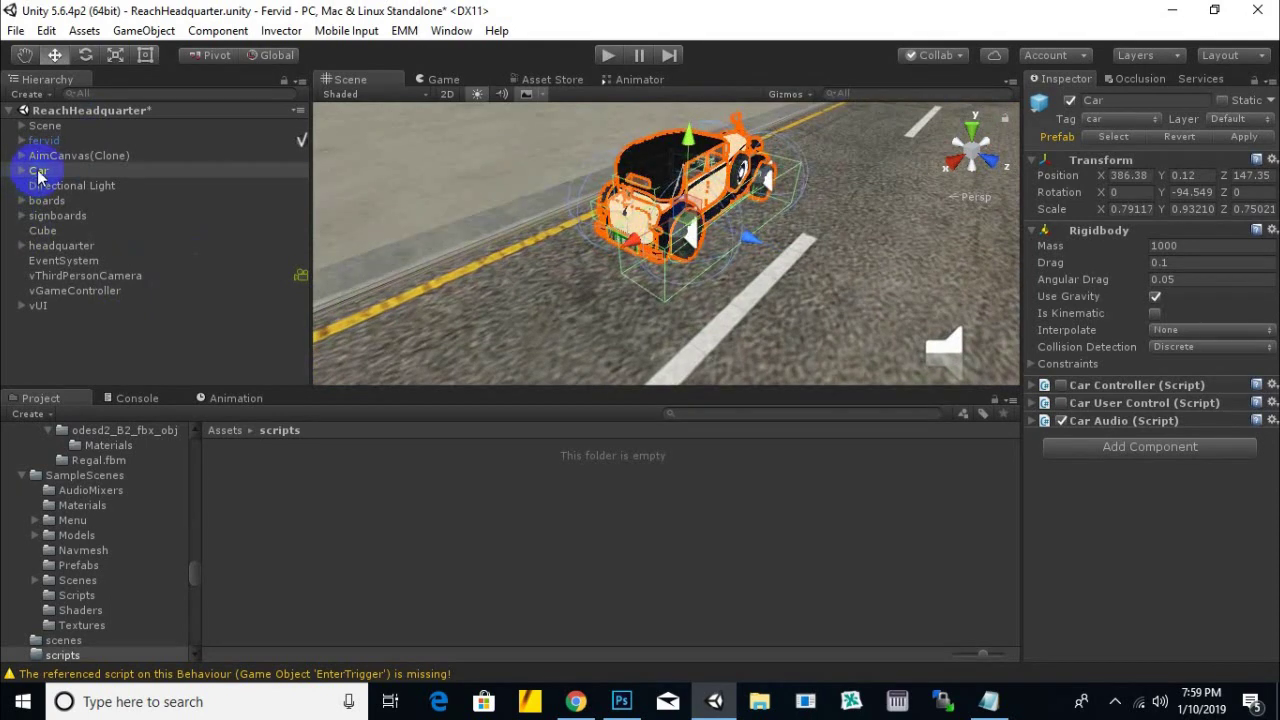
Add a Camera as a child of Car and rename it CarCam
right_click(38, 172)
mouse_move(168, 430)
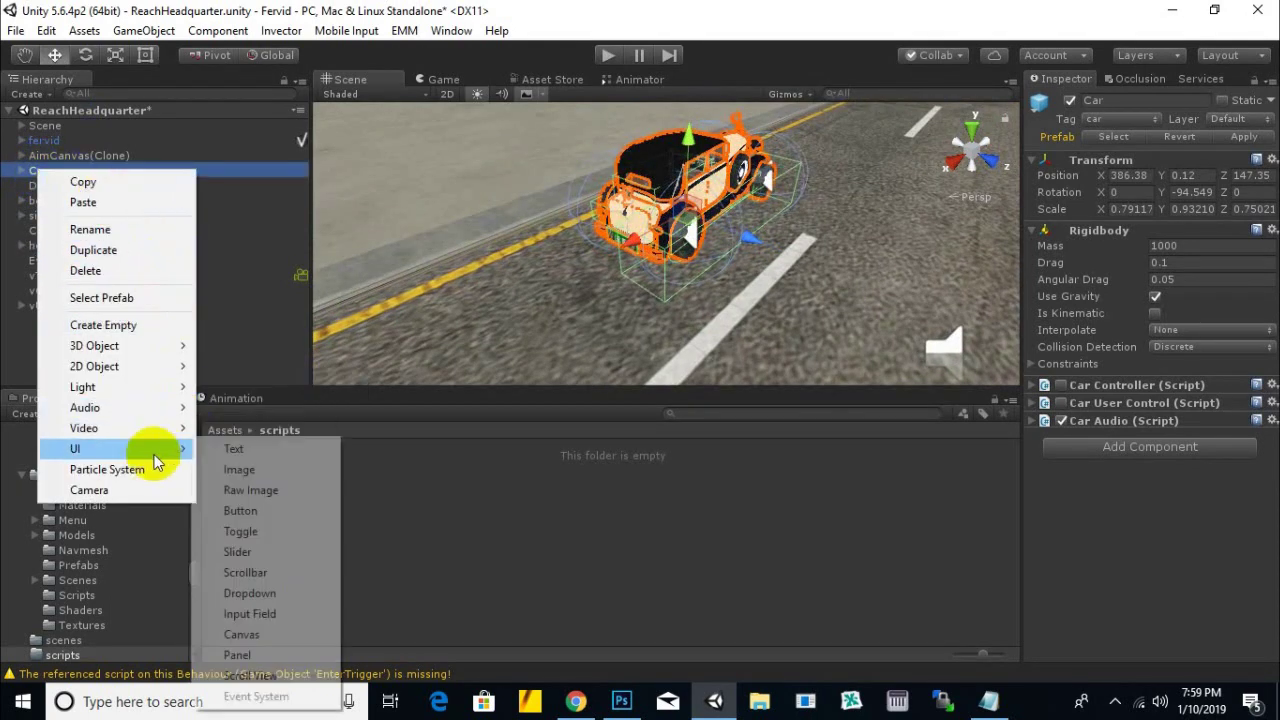
click(130, 489)
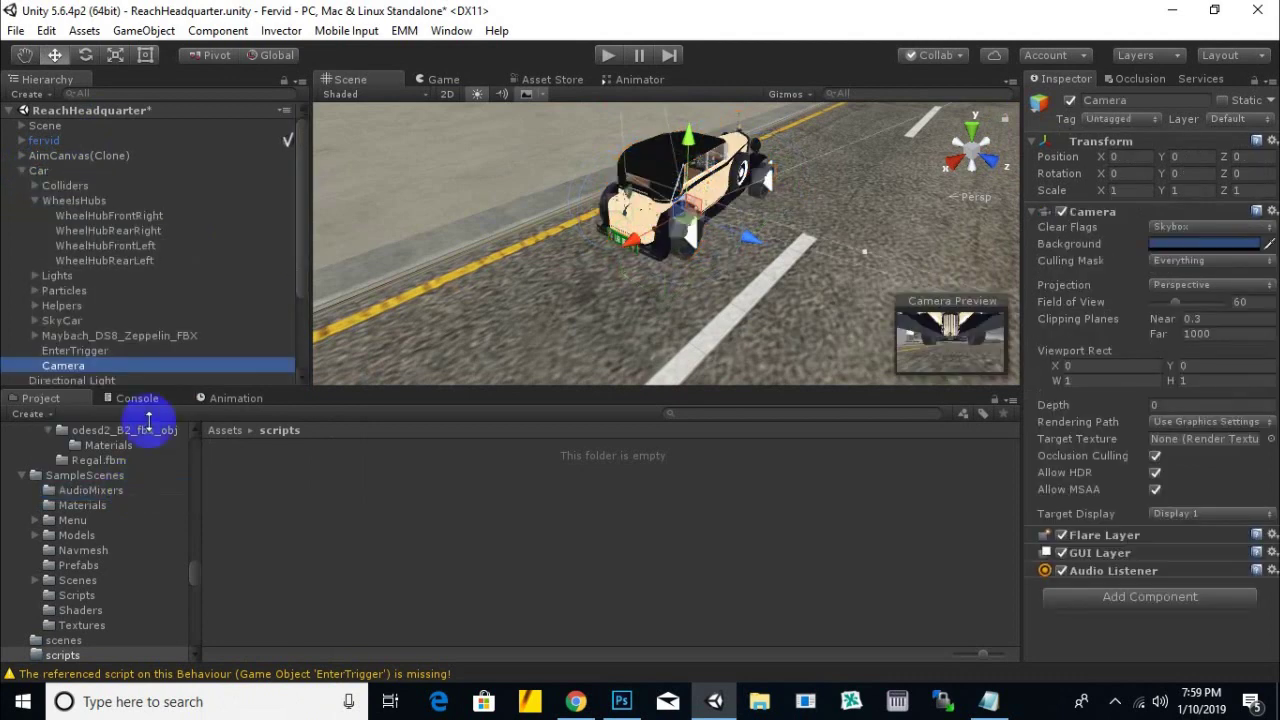
right_click(70, 368)
click(122, 89)
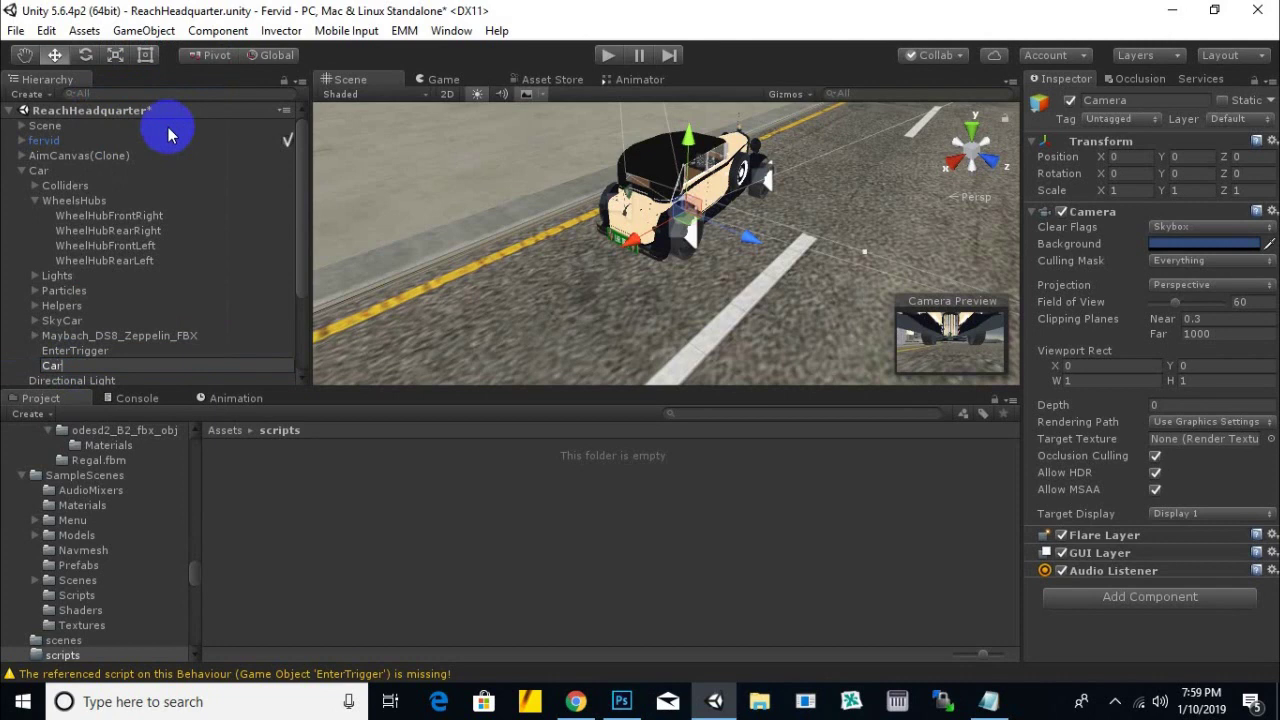
key(Return)
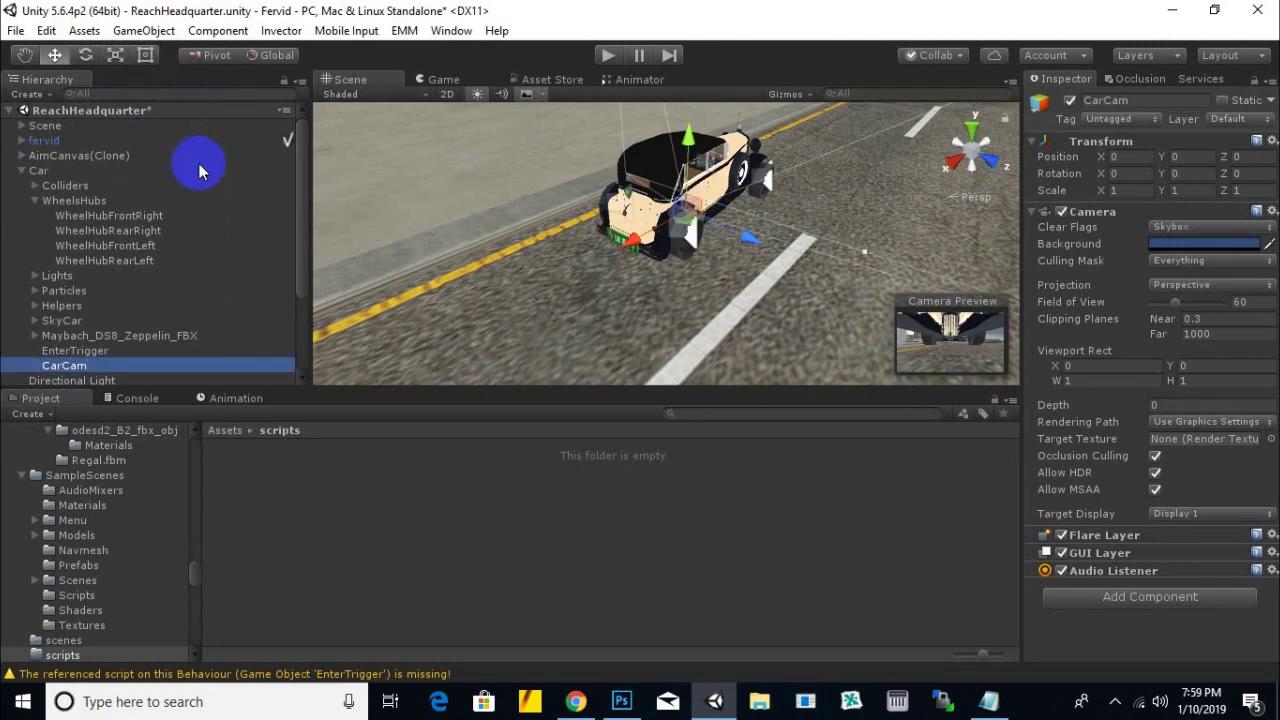
Position CarCam behind and above the car at -0.39, 1.77, -5.25, tilted 8.874 on X
drag(720, 207, 547, 225)
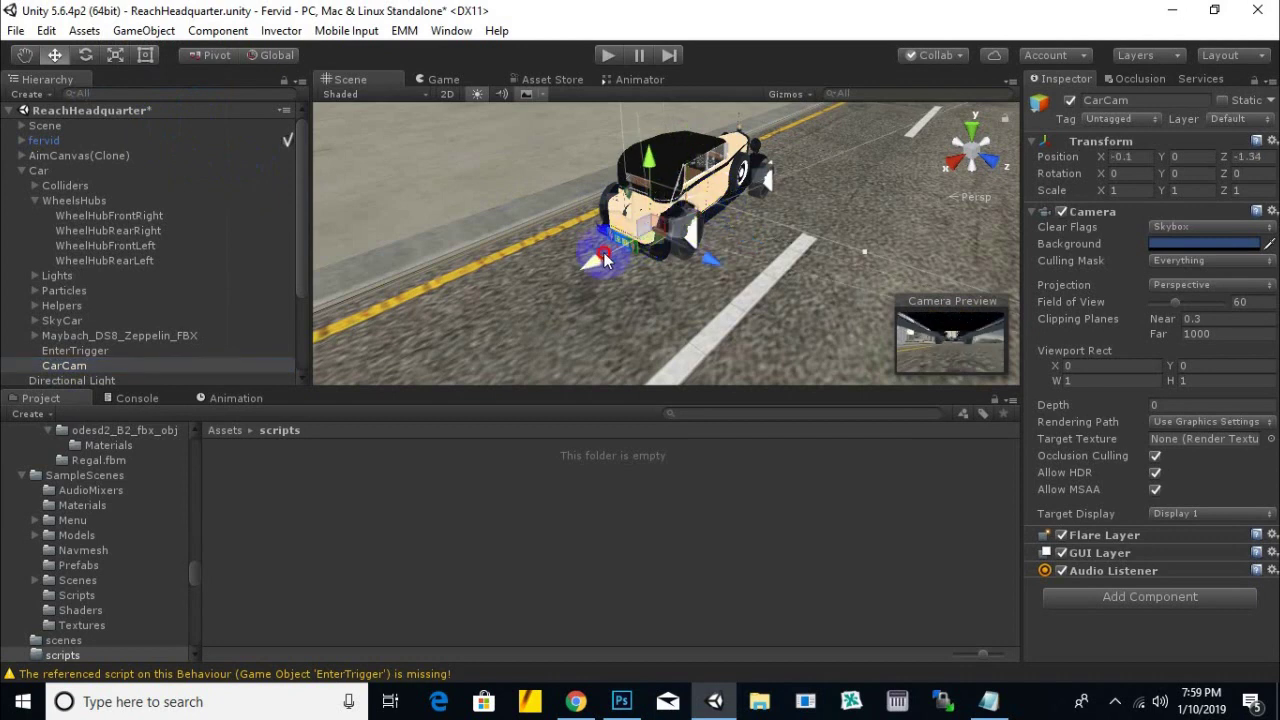
drag(500, 185, 401, 257)
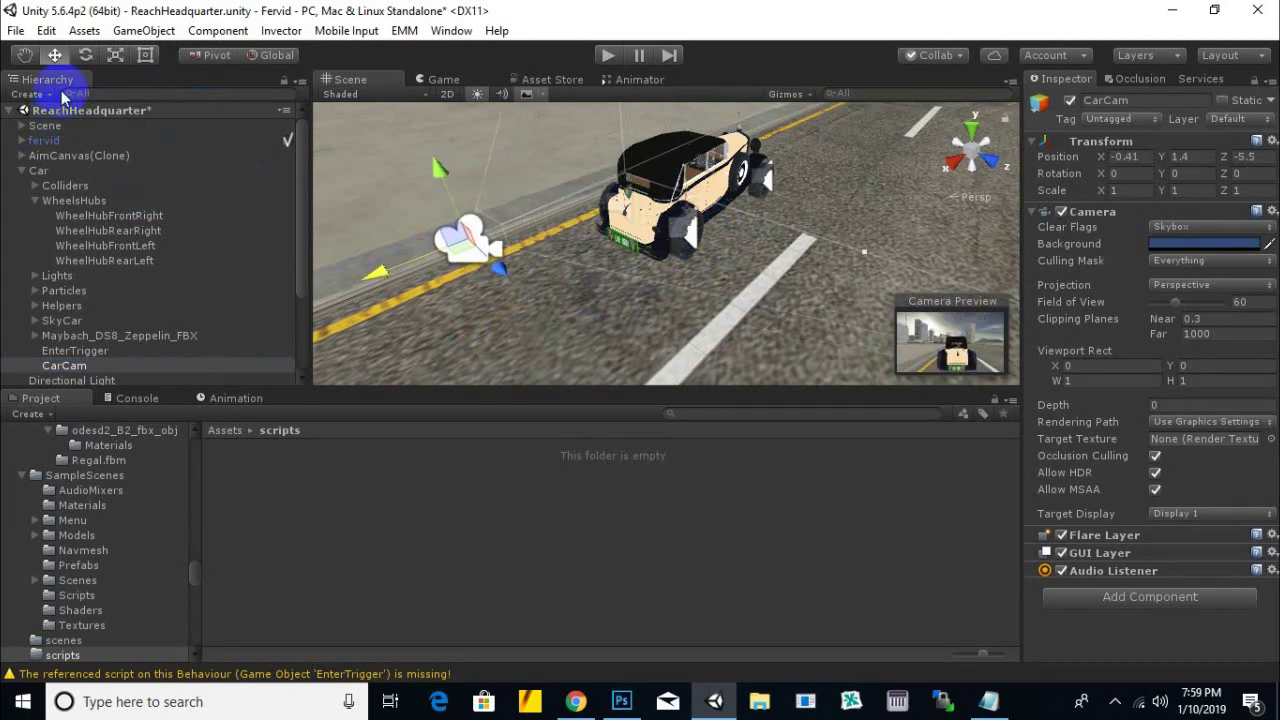
click(85, 55)
drag(365, 226, 363, 213)
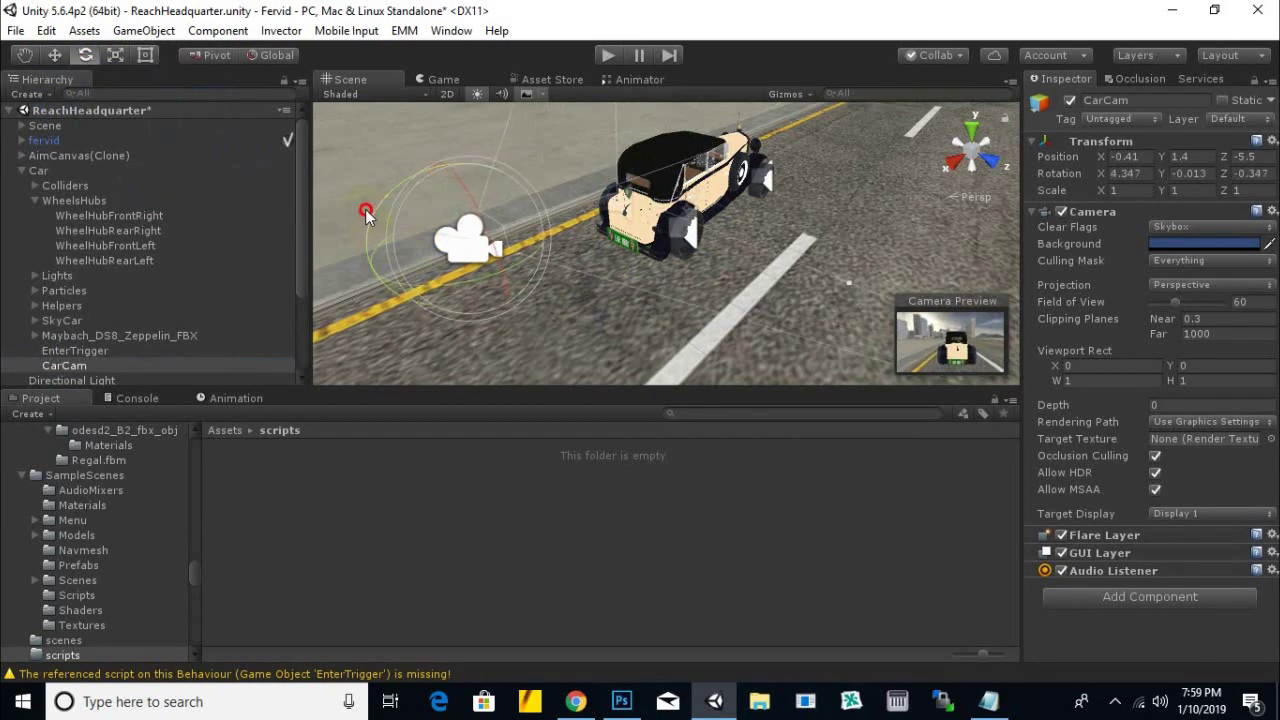
key(ctrl+z)
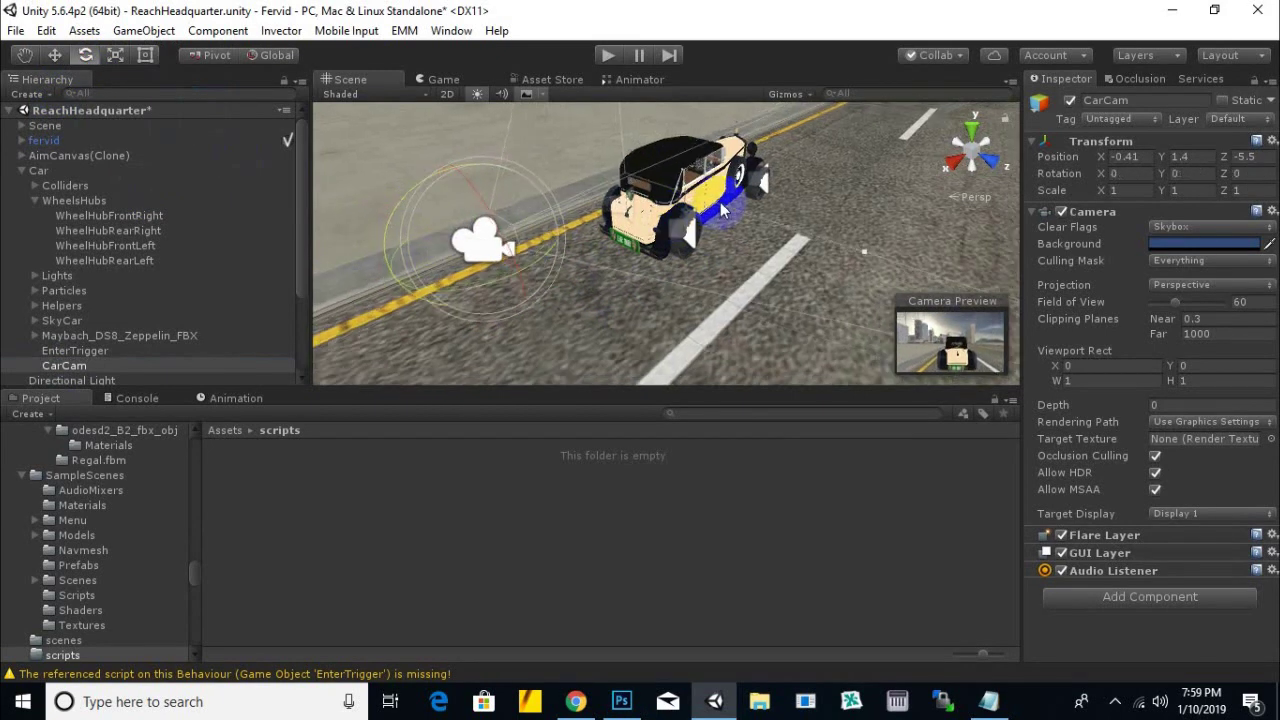
alt+drag(415, 248, 520, 250)
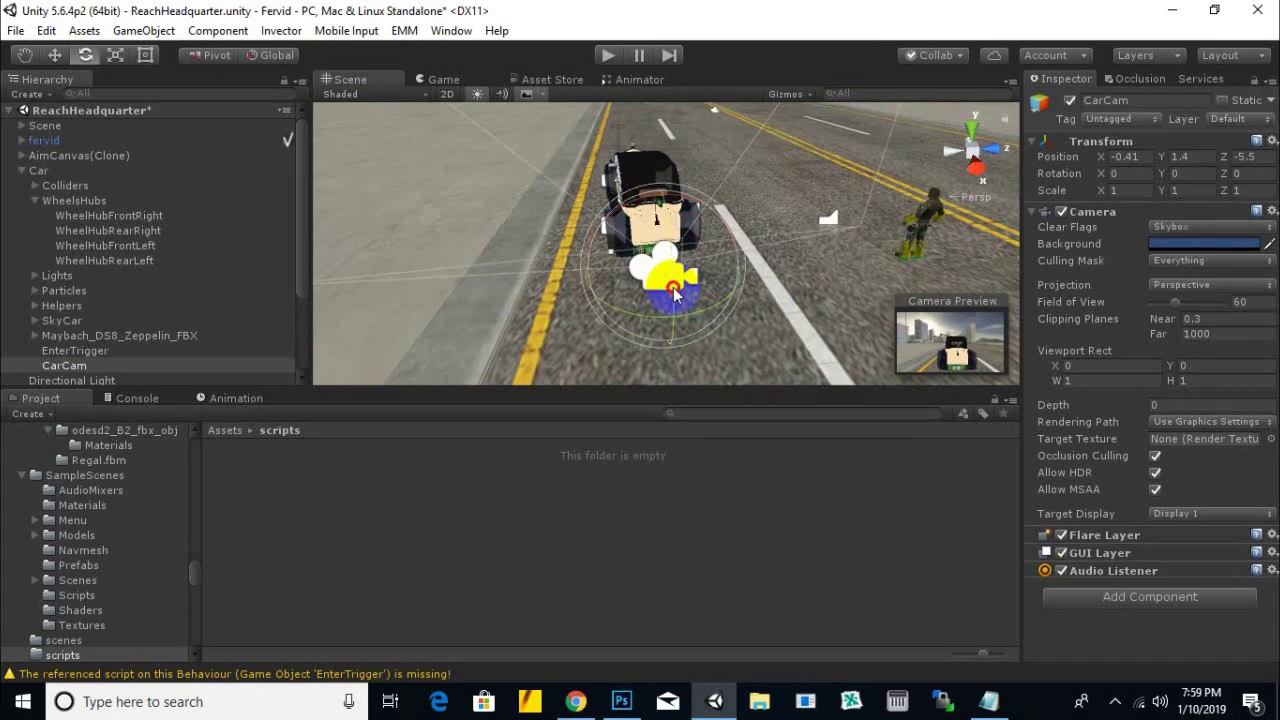
drag(672, 290, 670, 268)
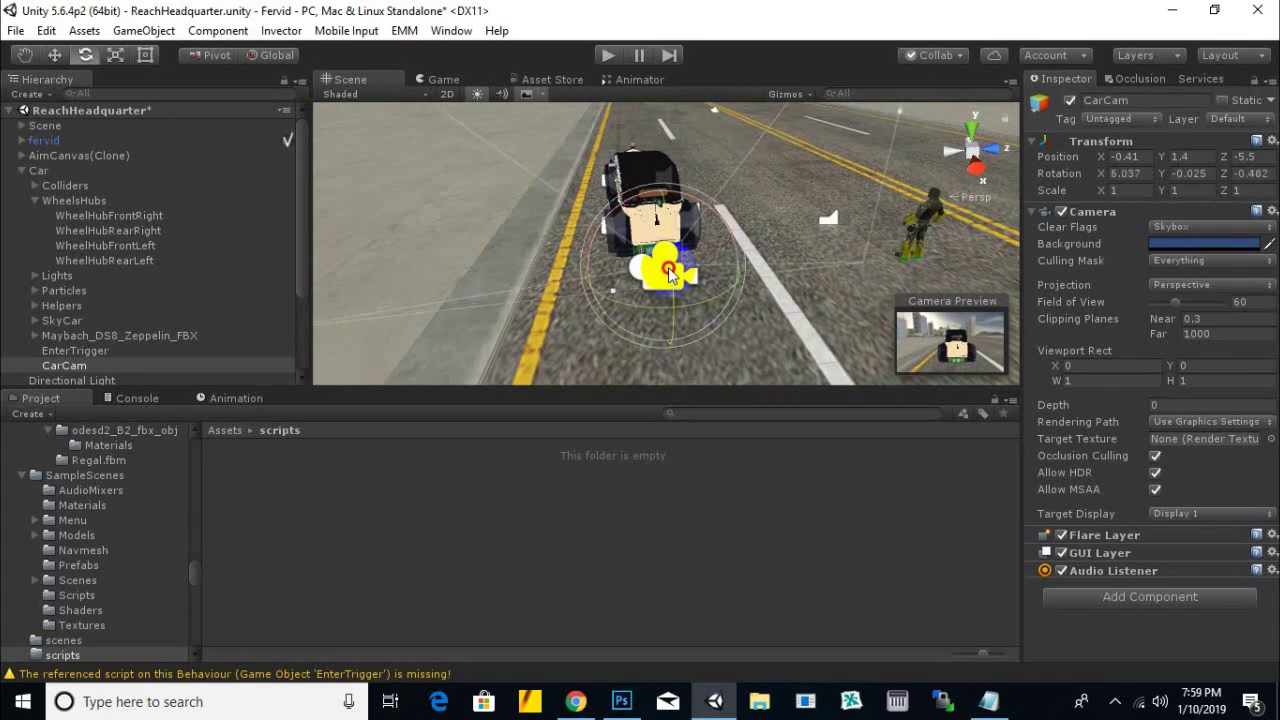
click(55, 55)
drag(663, 200, 668, 250)
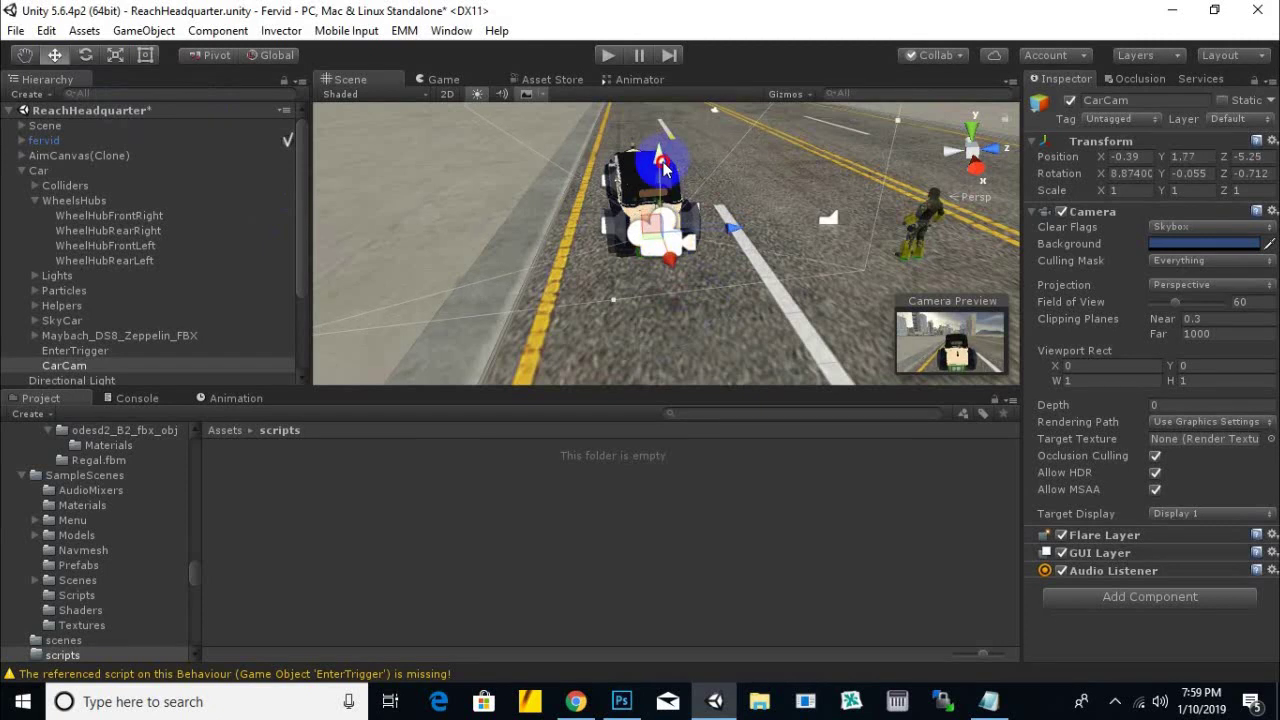
mouse_move(668, 250)
mouse_down()
mouse_move(727, 263)
mouse_move(620, 280)
mouse_up()
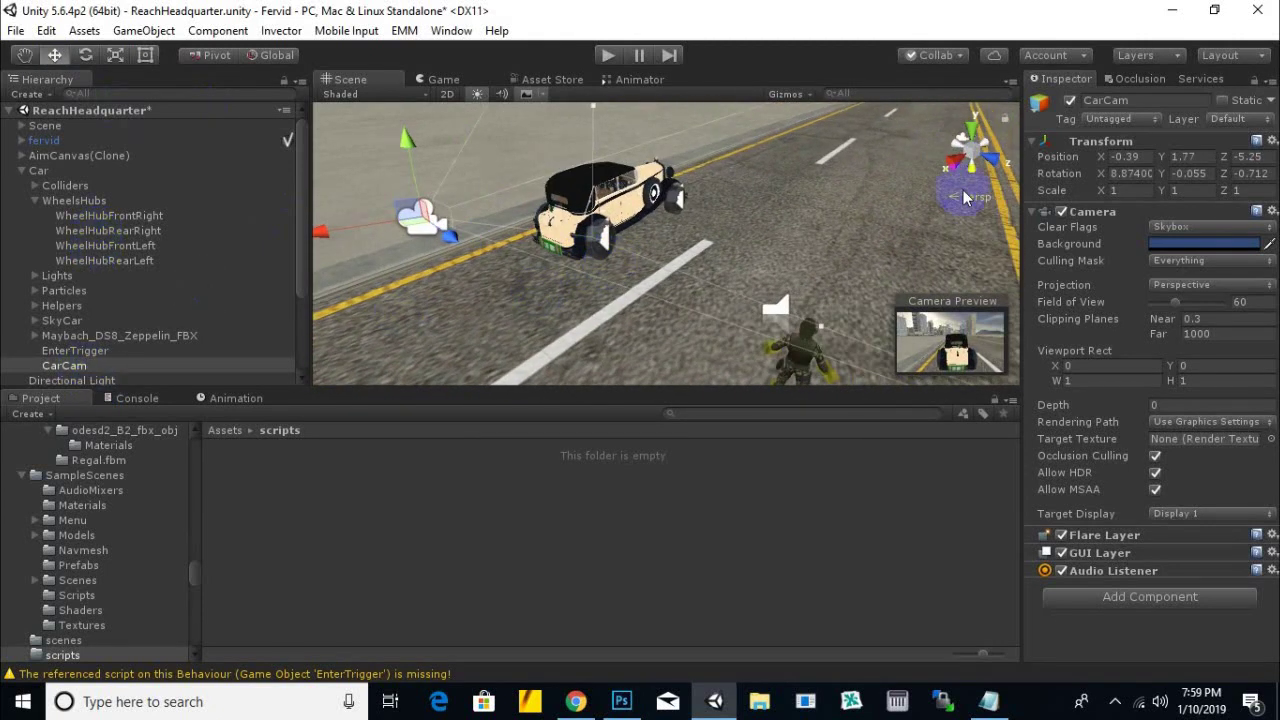
Deactivate CarCam and zoom the Scene view in toward the car
click(1072, 102)
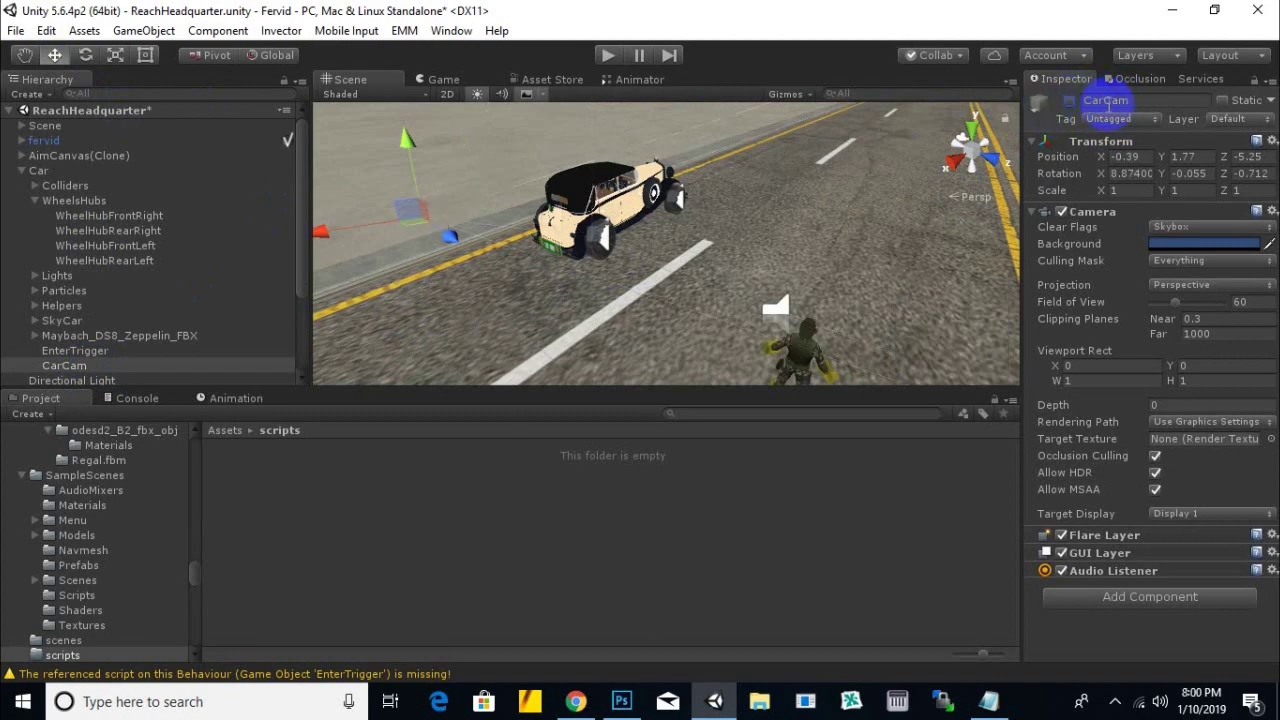
middle_drag(650, 225, 595, 208)
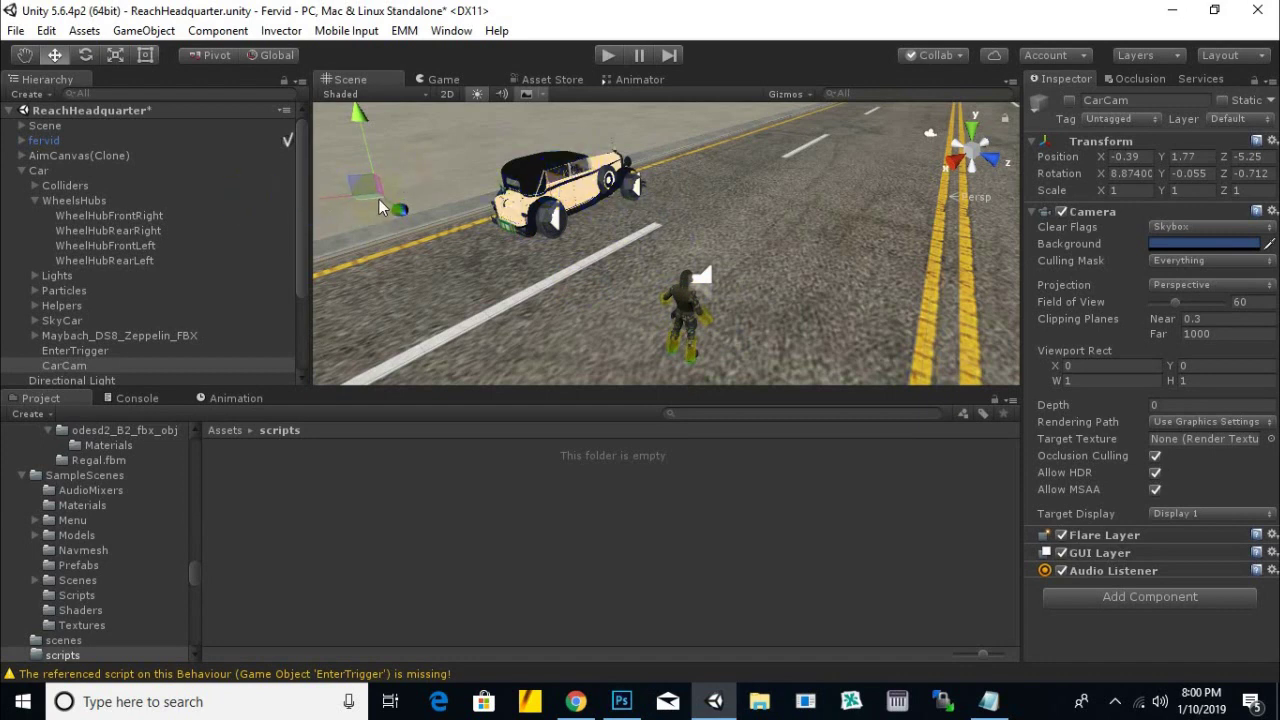
scroll(486, 240, down, 1)
scroll(519, 237, down, 1)
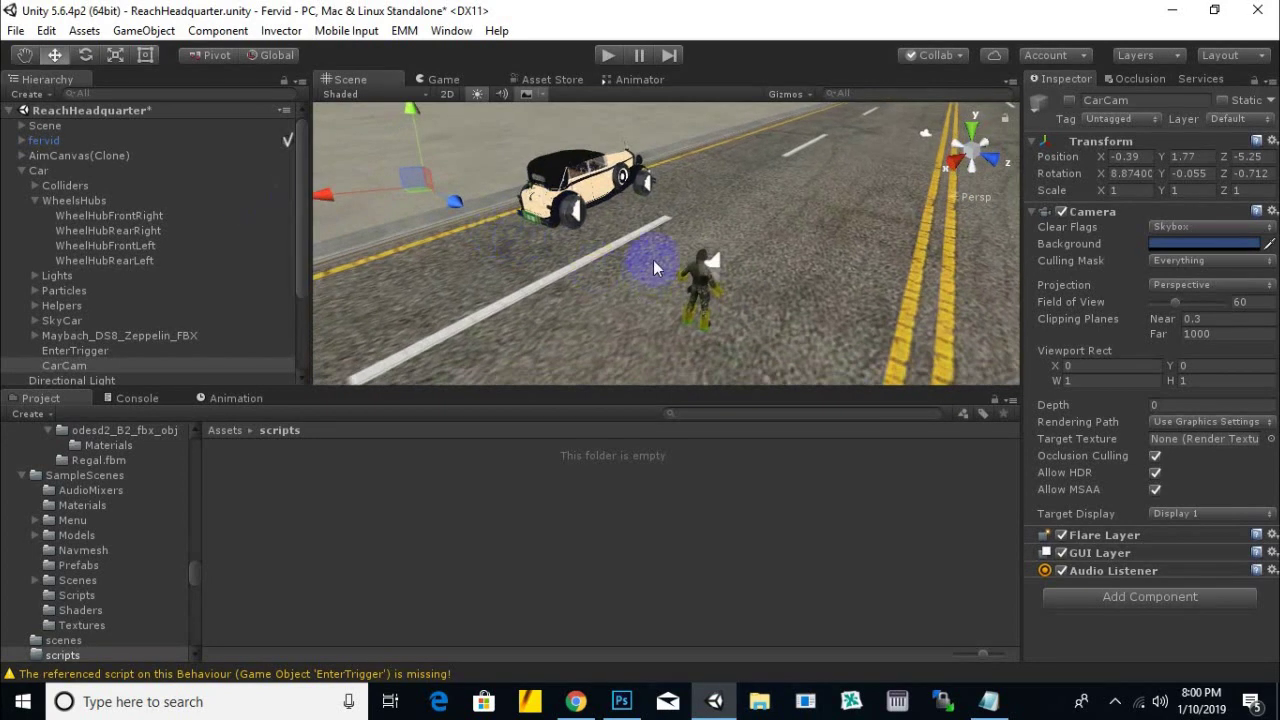
scroll(654, 258, down, 1)
middle_drag(654, 258, 705, 262)
Orbit the view to see the vintage car close up from behind
scroll(200, 320, down, 3)
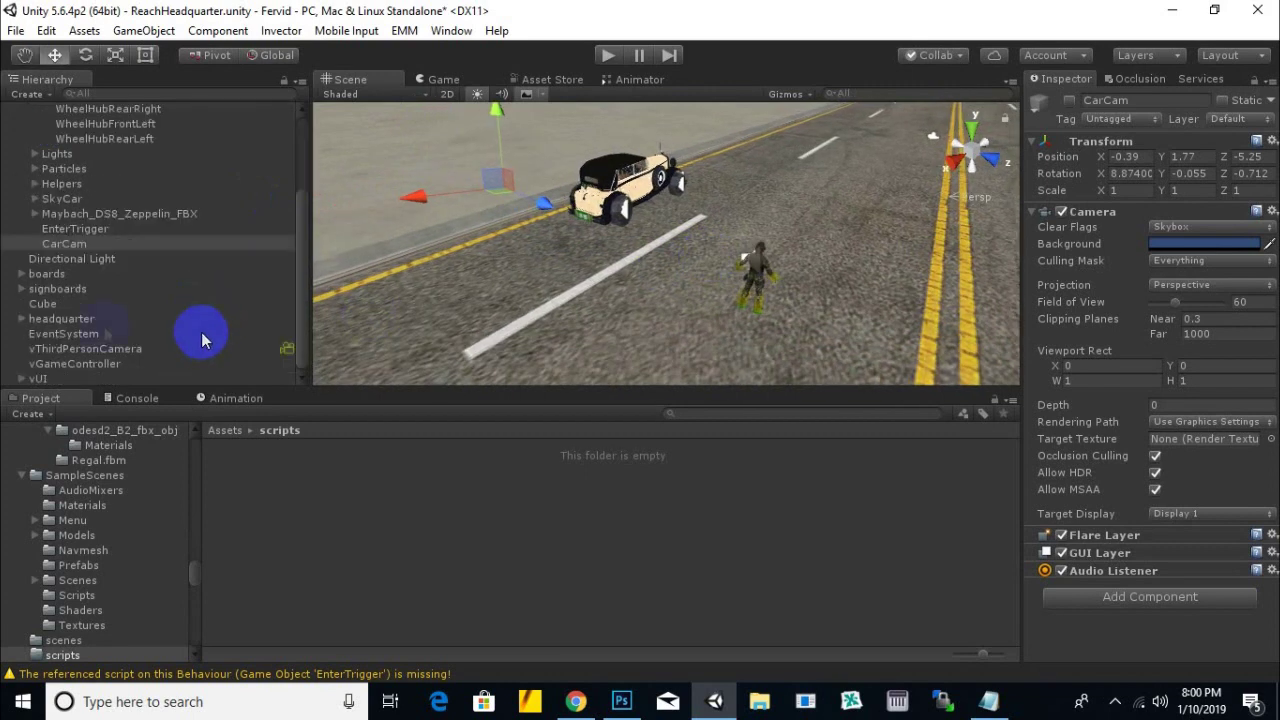
scroll(709, 233, up, 2)
scroll(628, 233, up, 2)
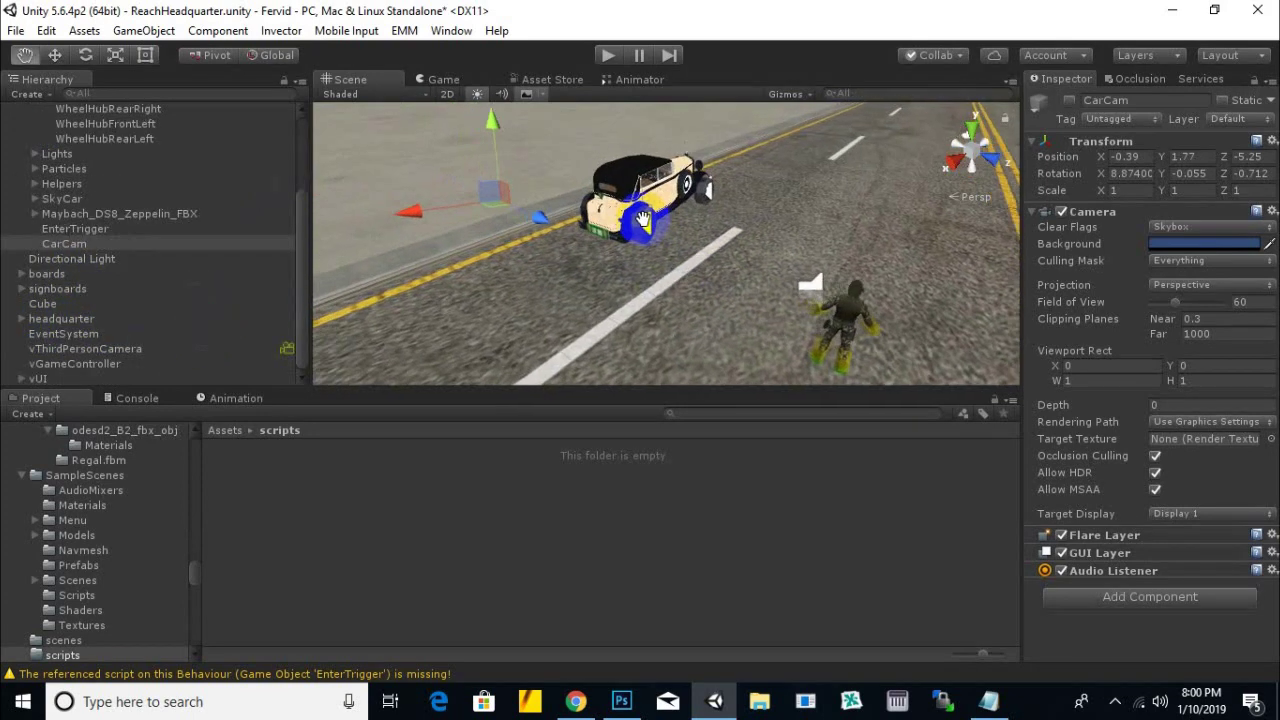
scroll(683, 222, up, 1)
scroll(683, 222, up, 2)
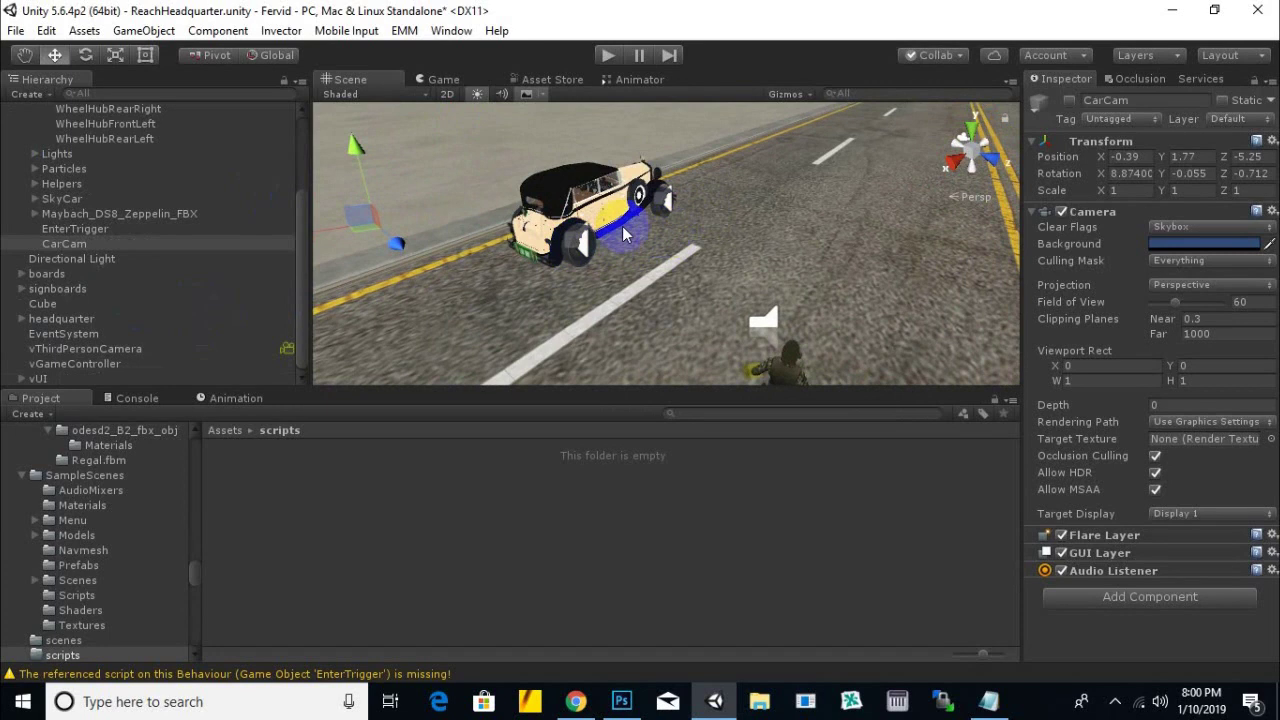
alt+drag(681, 222, 575, 210)
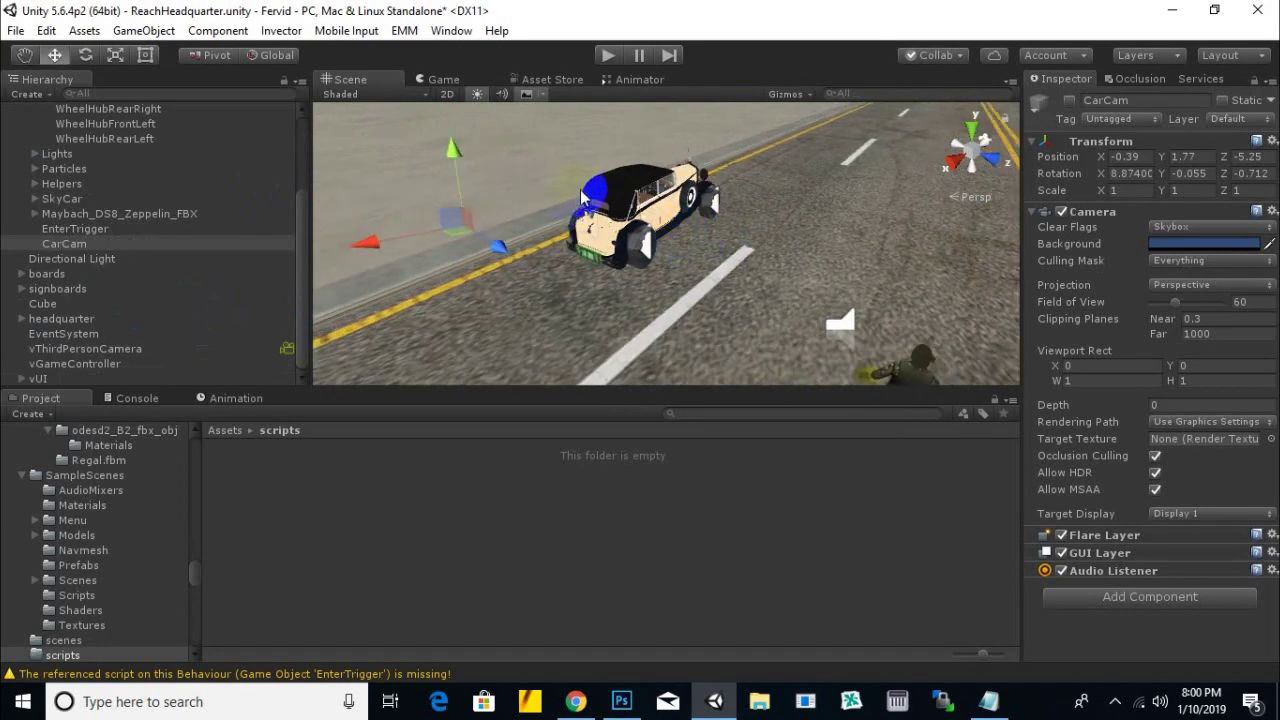
alt+drag(581, 197, 562, 262)
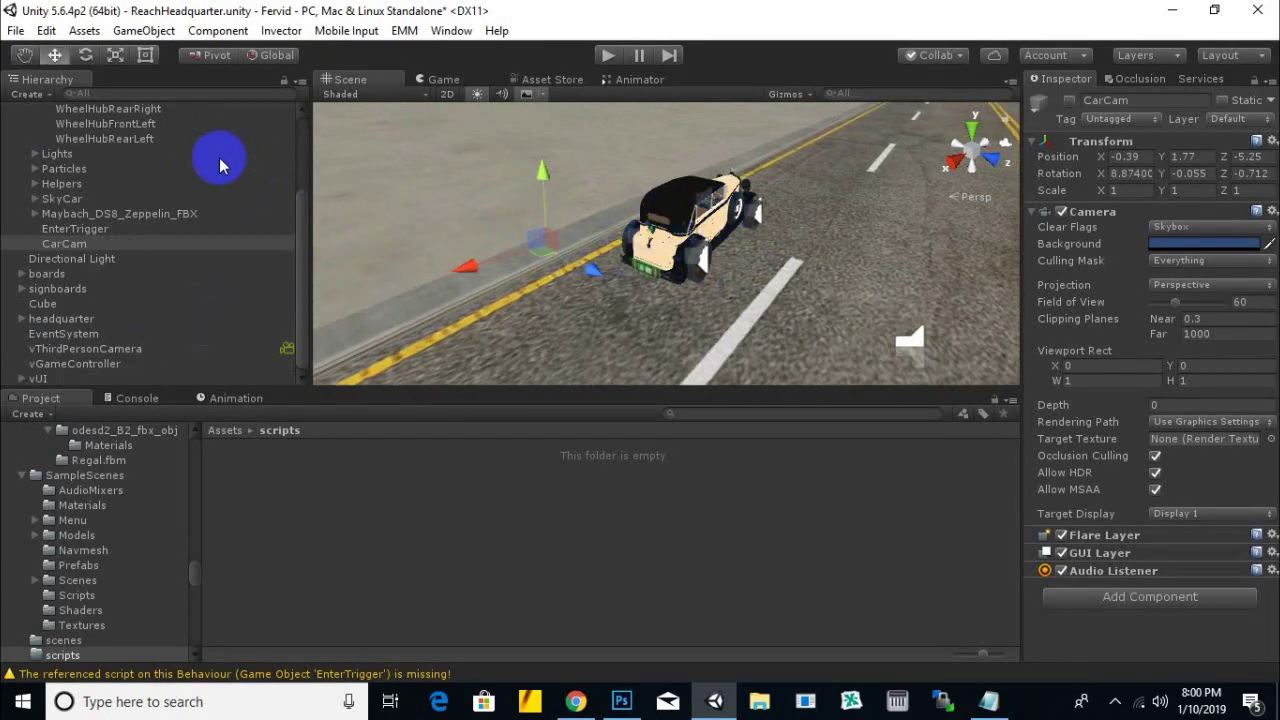
scroll(96, 141, up, 3)
scroll(90, 138, up, 1)
Create a cube and stretch it along X into a box on the road beside the car
click(30, 94)
mouse_move(65, 158)
click(238, 157)
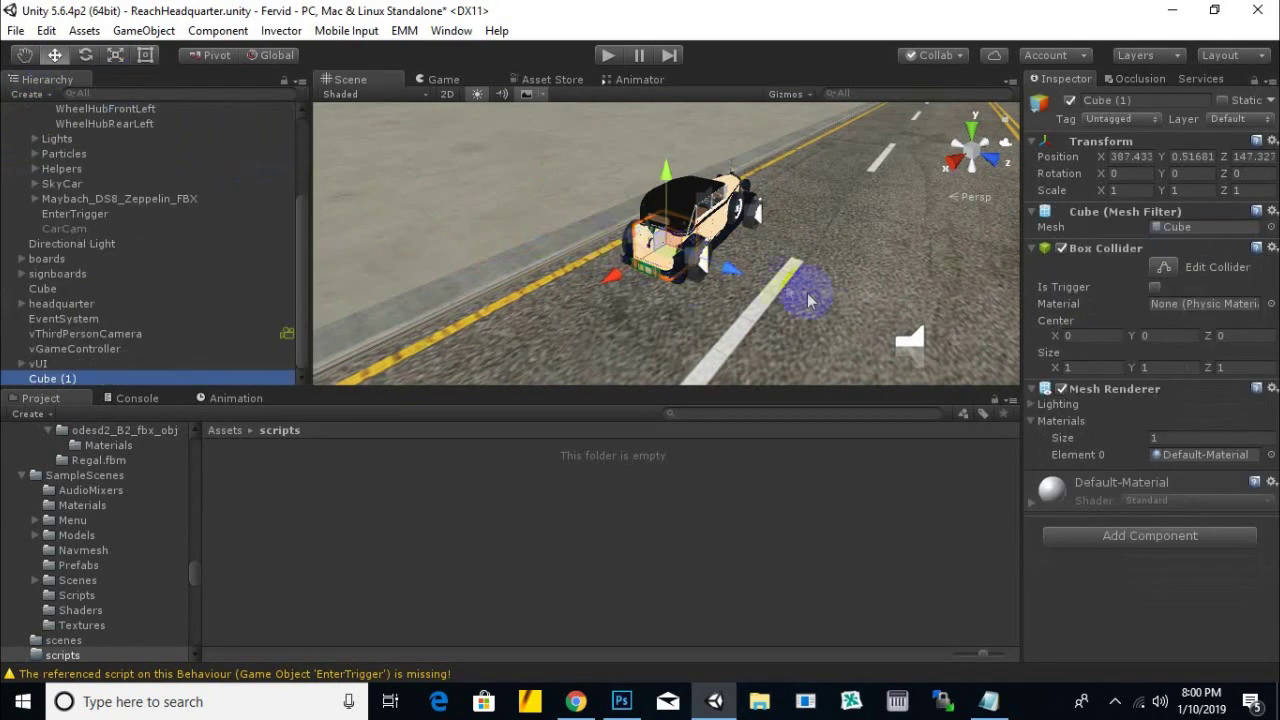
drag(726, 285, 768, 303)
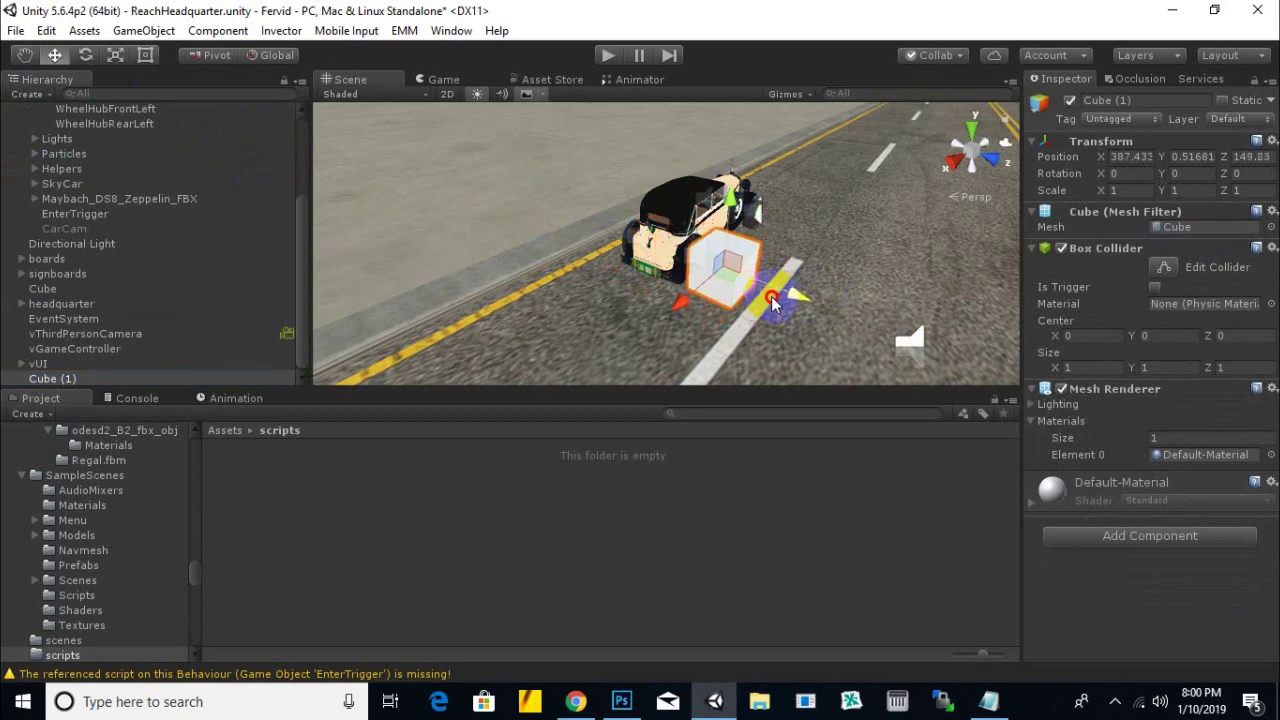
click(115, 55)
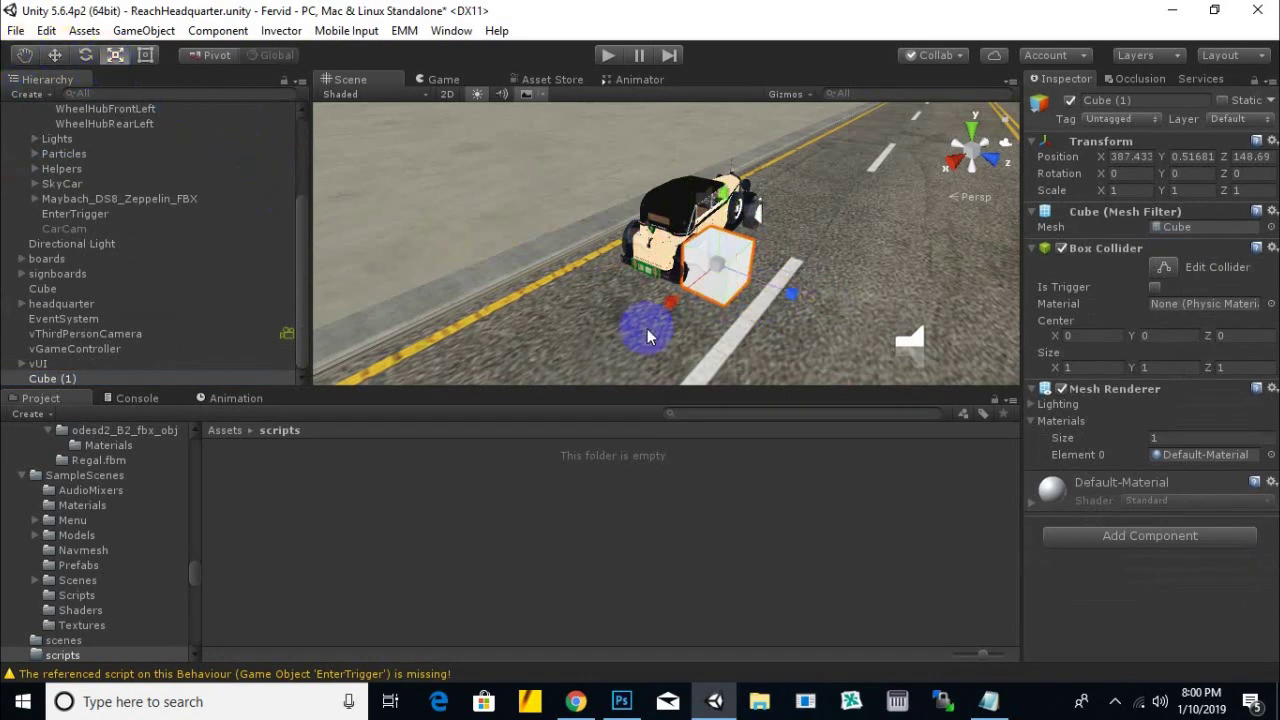
drag(668, 316, 575, 340)
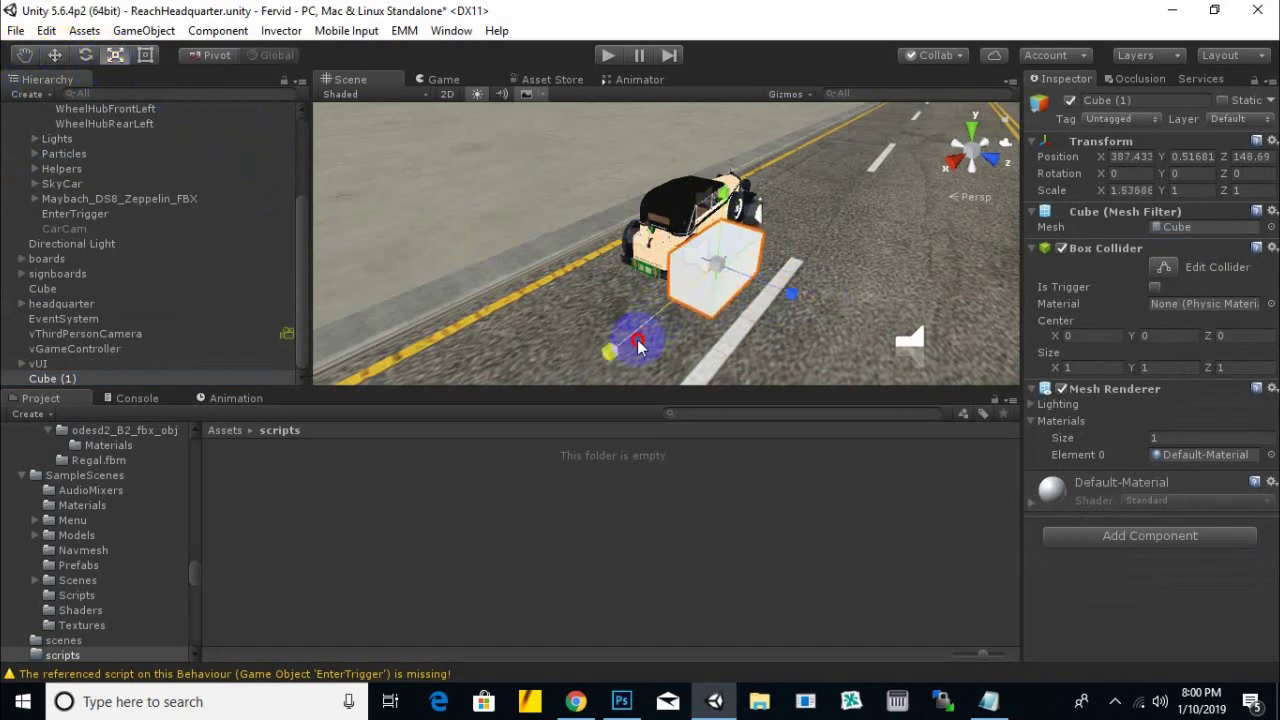
click(55, 55)
drag(680, 293, 697, 282)
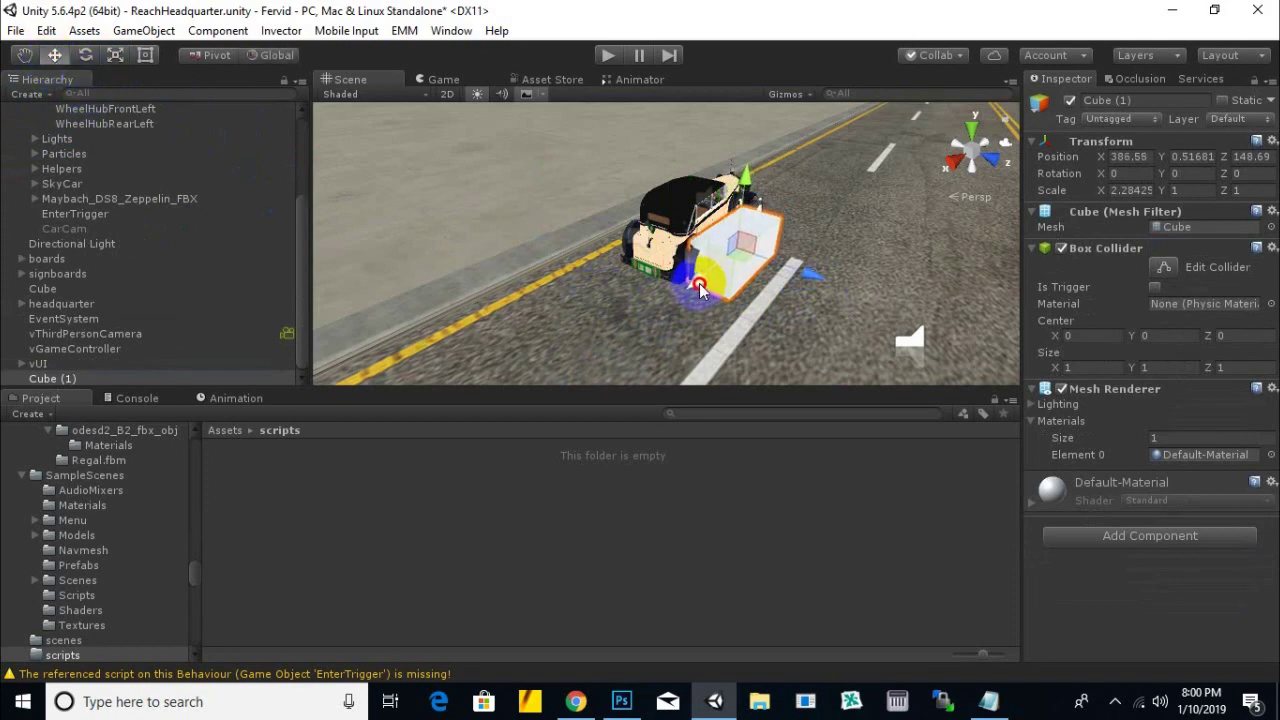
click(115, 55)
drag(680, 286, 694, 302)
click(55, 55)
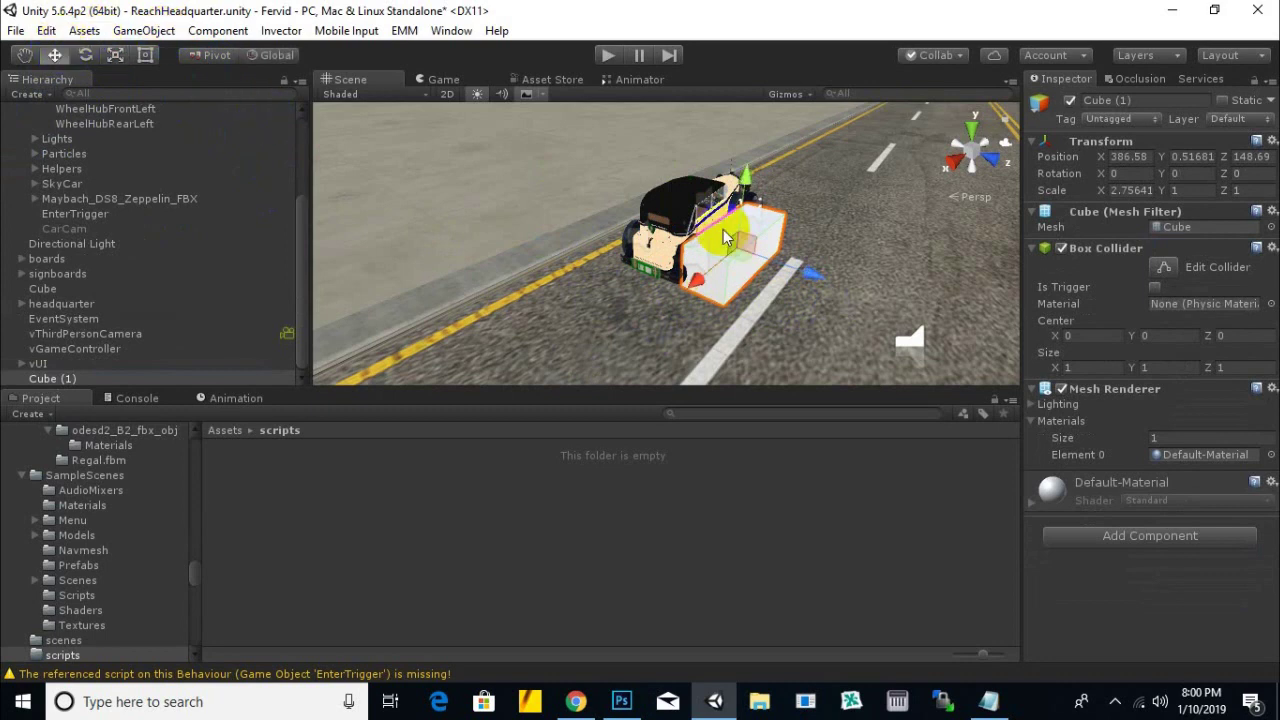
drag(808, 281, 797, 281)
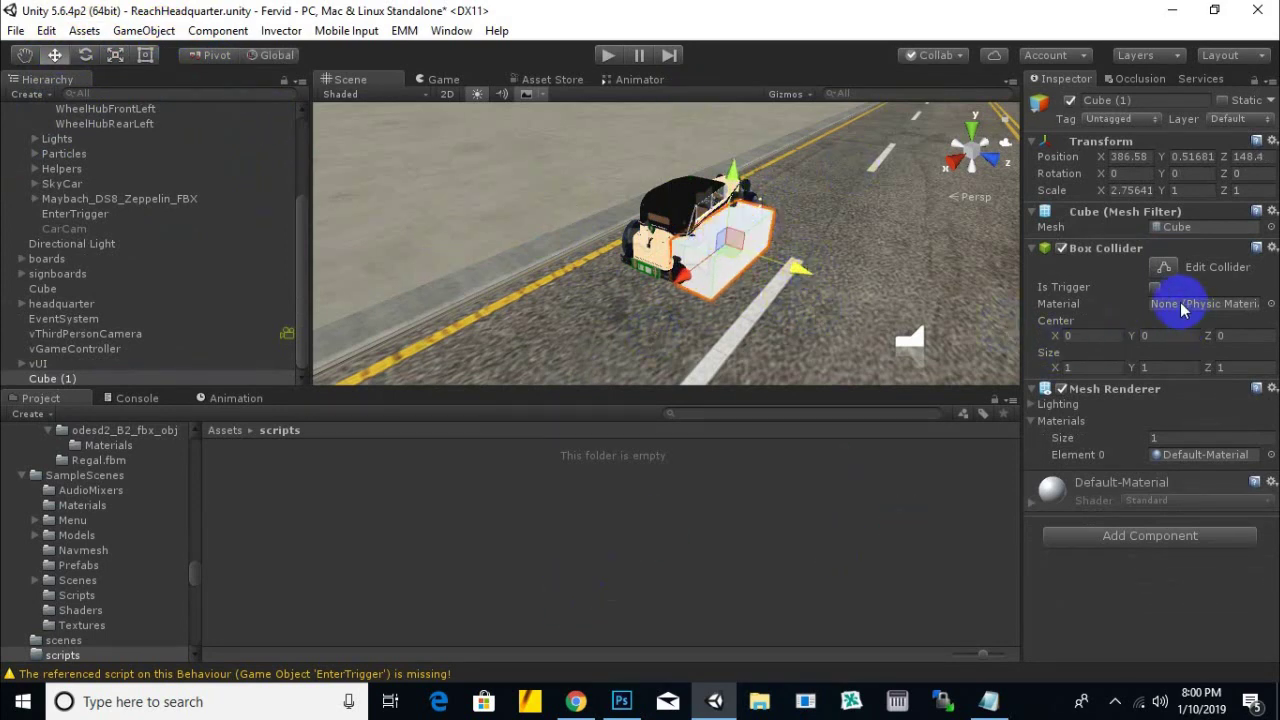
Make the box's collider a trigger, rename it EnterTrigger, and slide it back along the car
click(1155, 288)
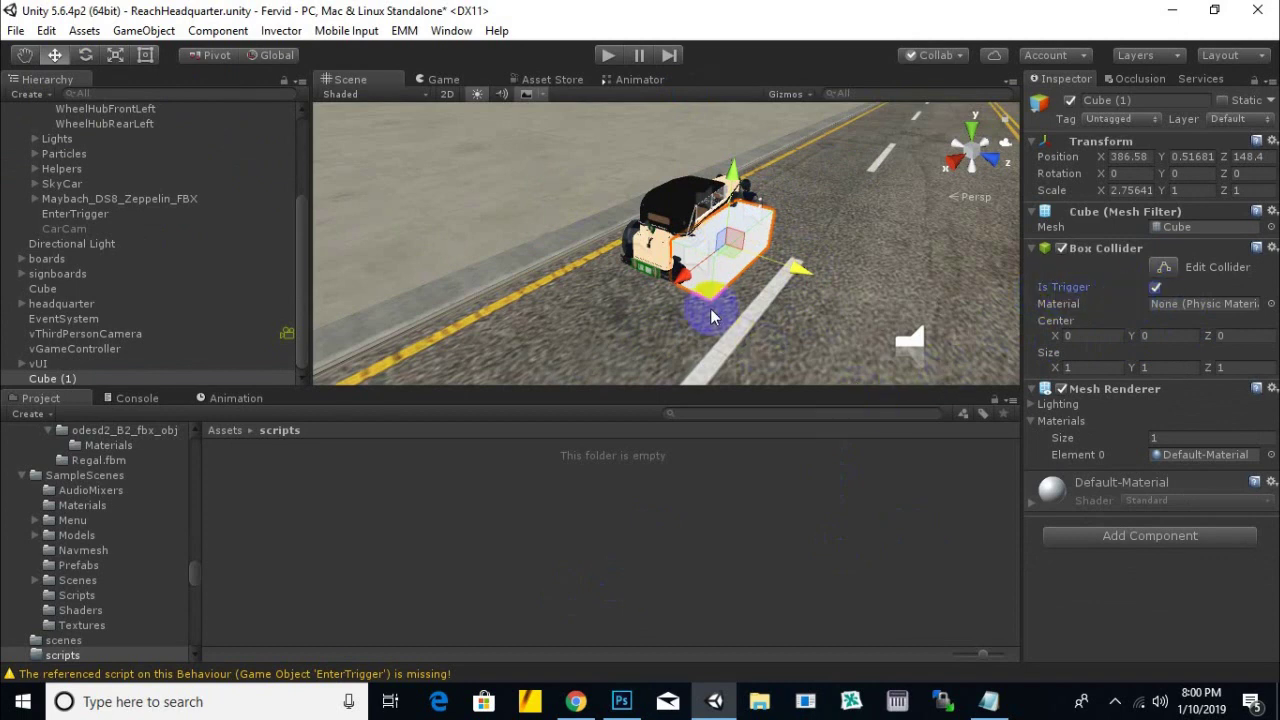
click(1144, 99)
text(Enter)
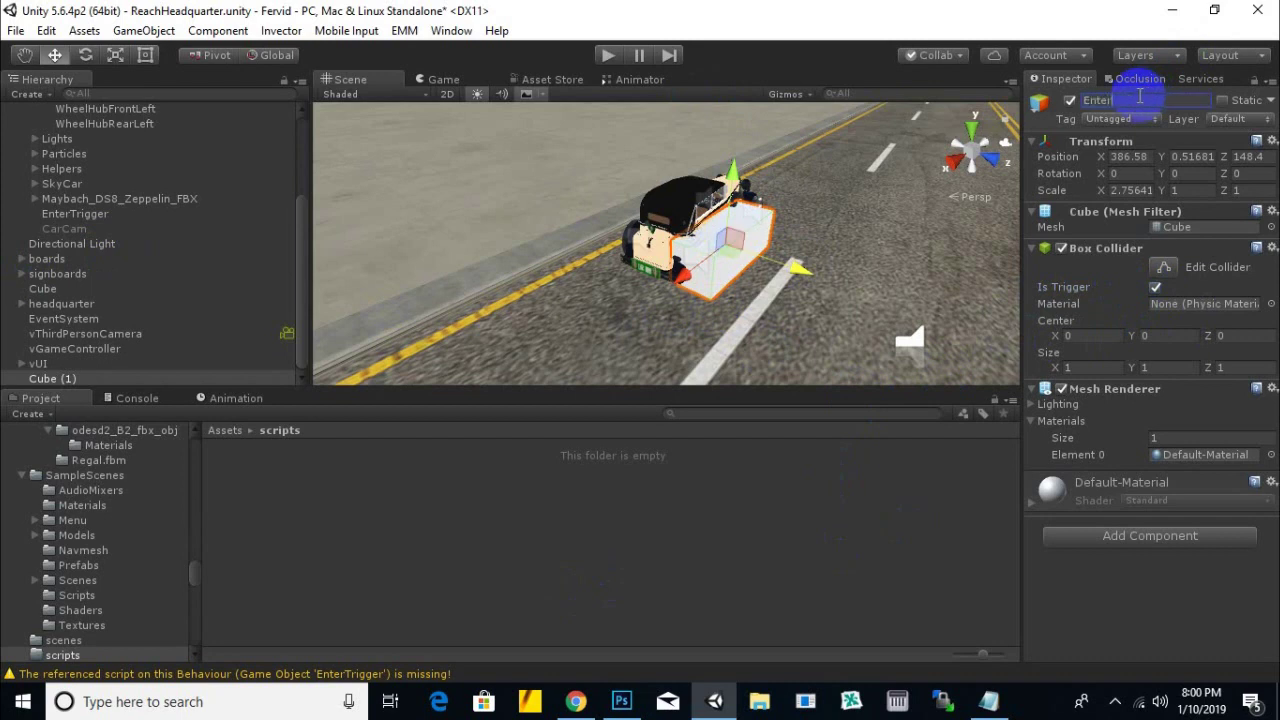
text(Trigger)
key(Return)
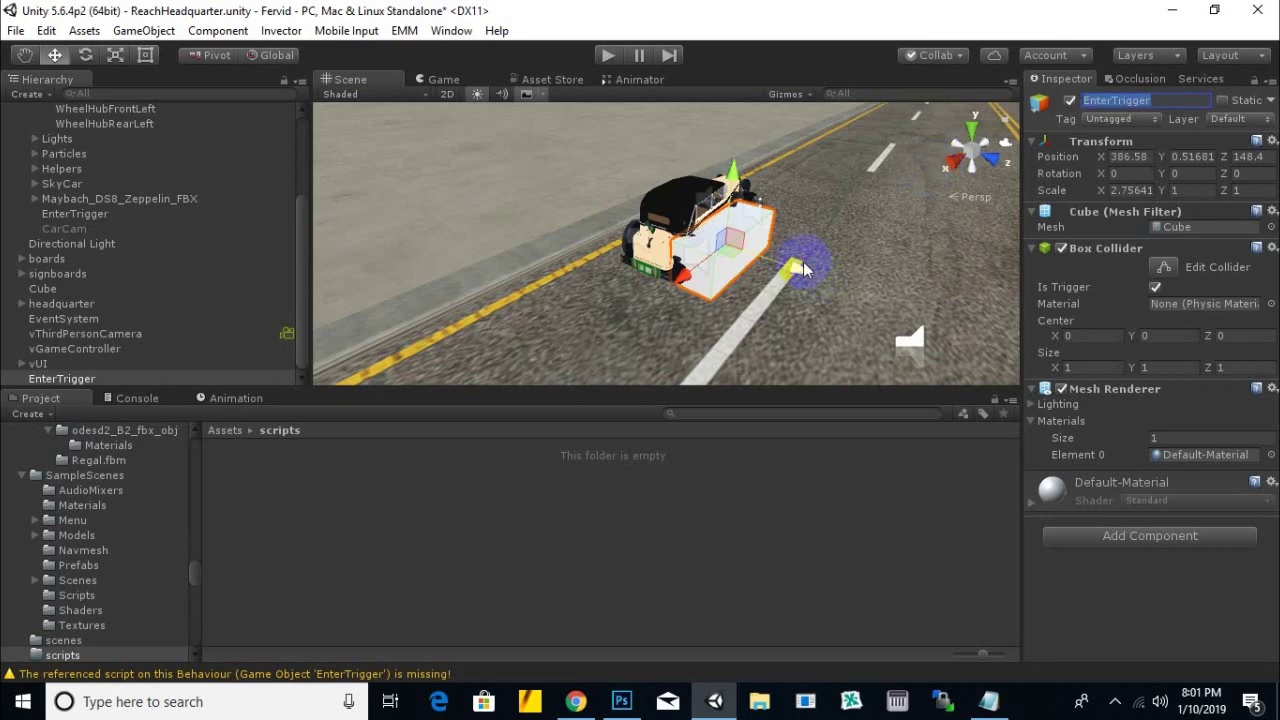
mouse_move(799, 261)
mouse_down()
mouse_move(727, 266)
mouse_move(928, 290)
mouse_move(660, 245)
mouse_move(740, 250)
mouse_up()
Duplicate EnterTrigger with Ctrl+D and rename the copy ExitTrigger
key(ctrl+d)
click(1189, 101)
drag(1117, 100, 1207, 95)
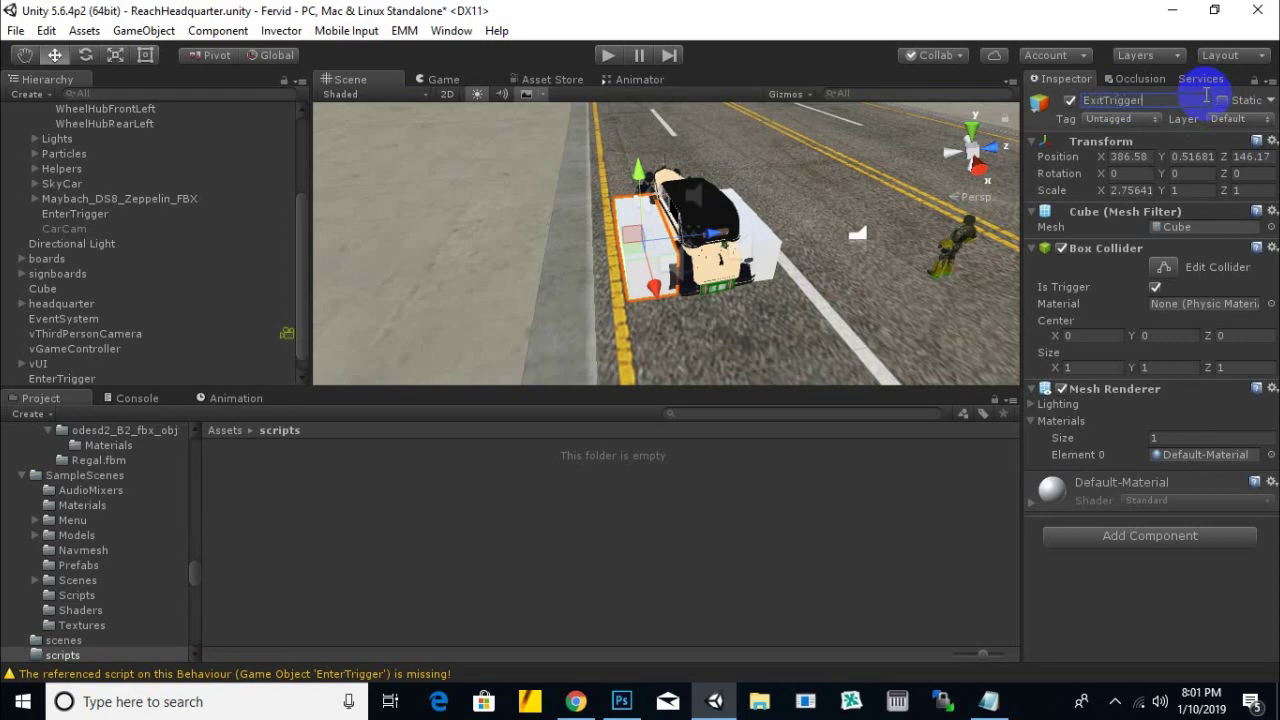
mouse_move(762, 228)
alt+mouse_down()
mouse_move(783, 260)
mouse_move(967, 260)
alt+mouse_up()
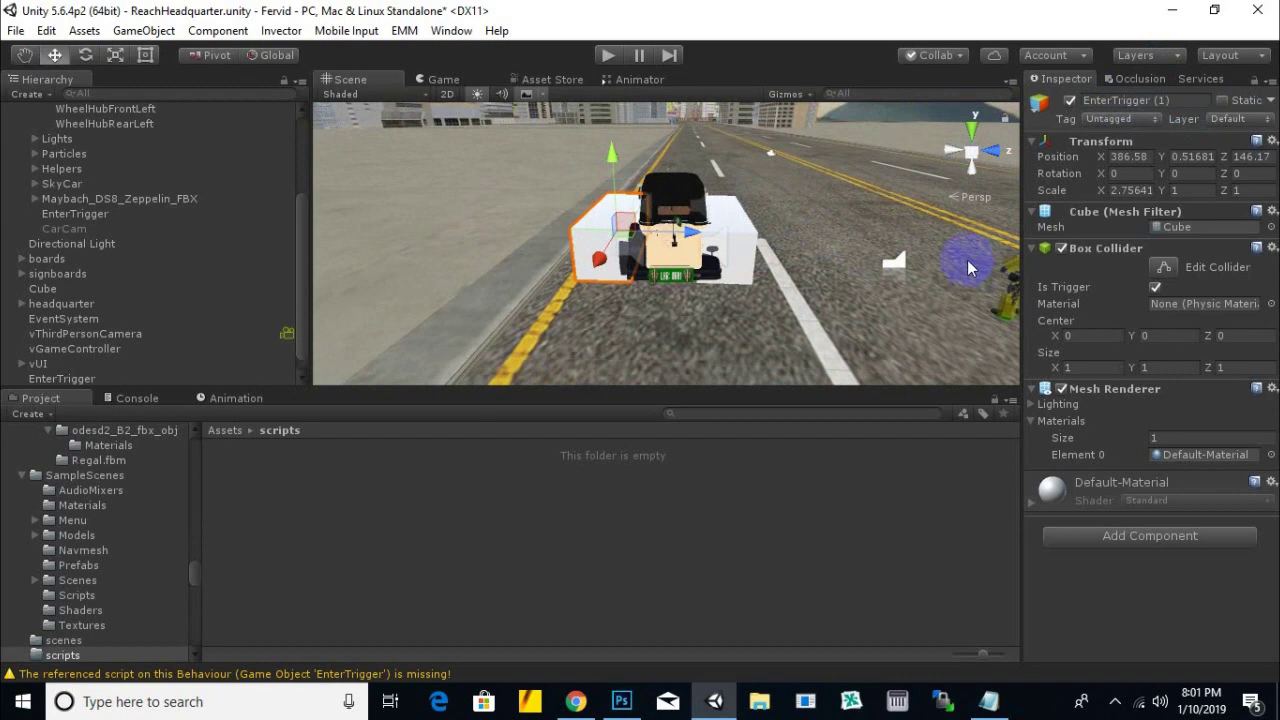
double_click(1157, 110)
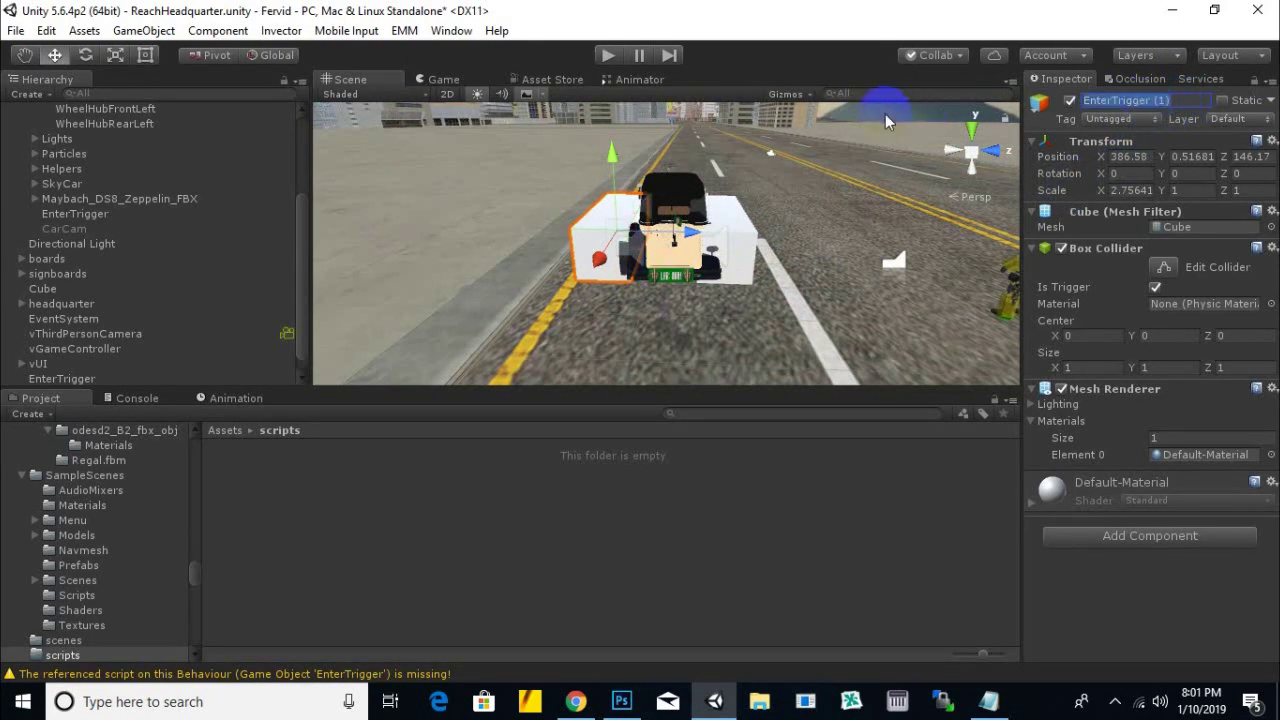
text(E)
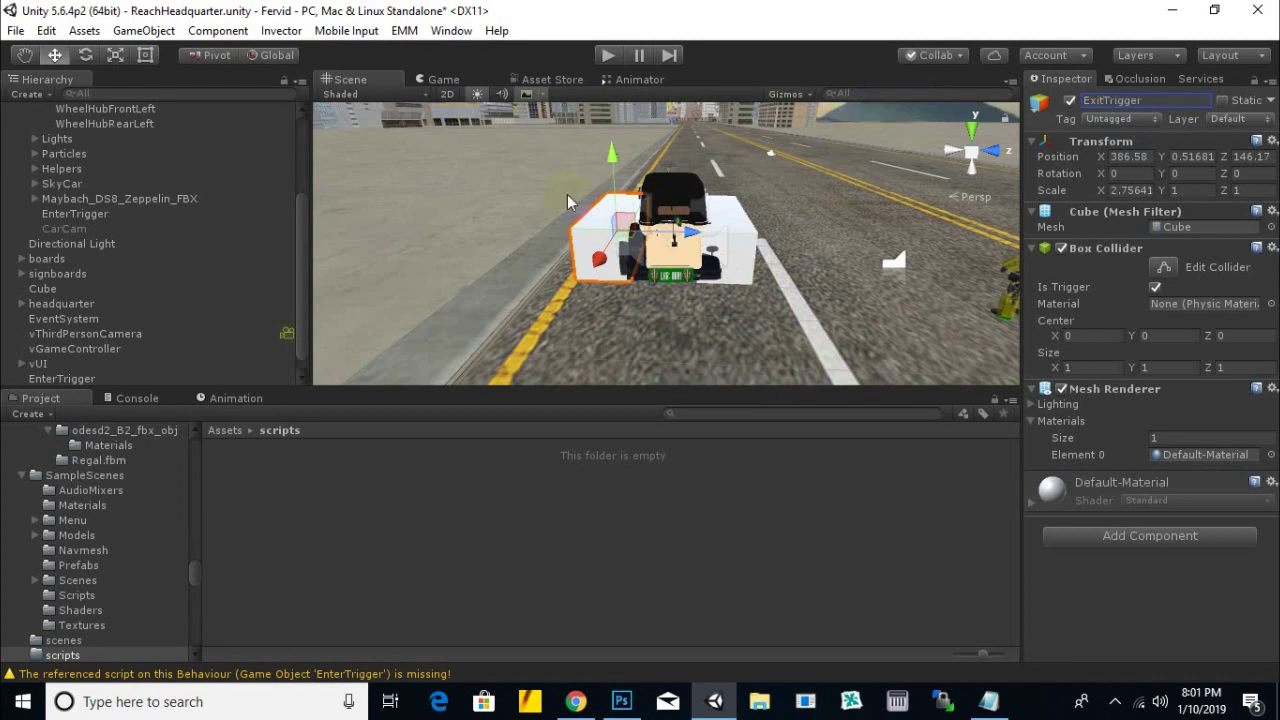
scroll(562, 204, down, 1)
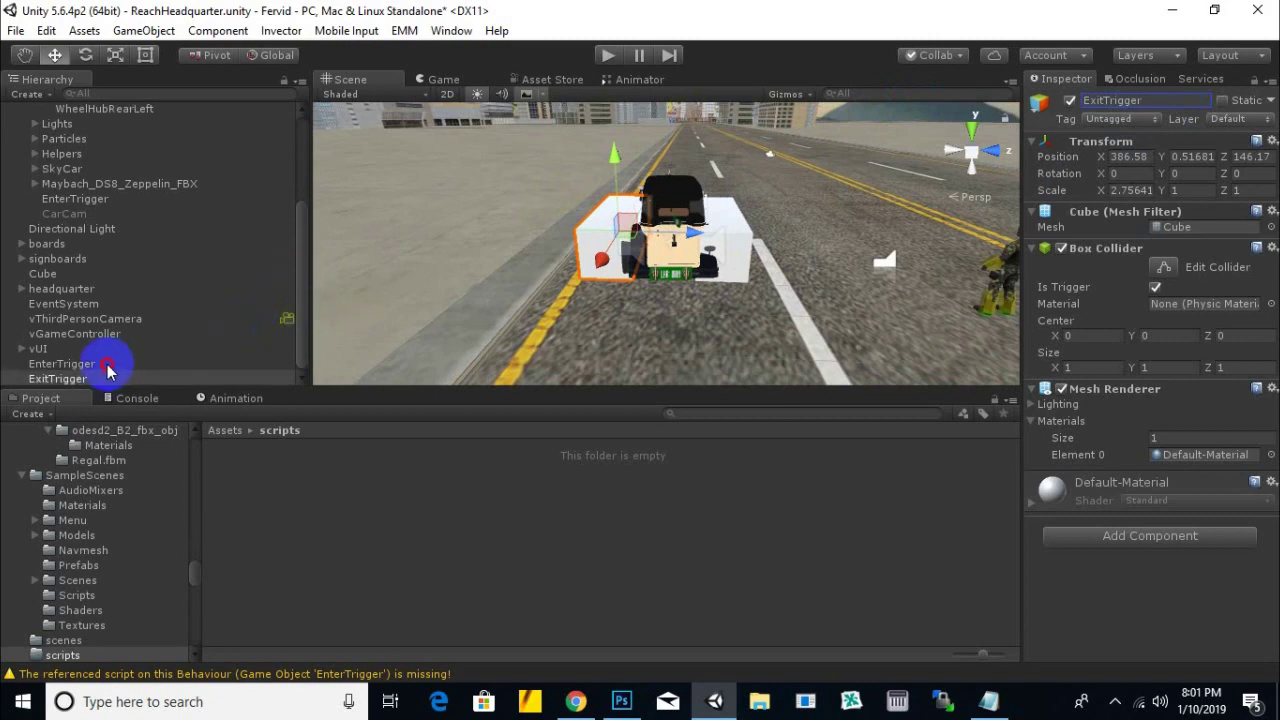
Select EnterTrigger and ExitTrigger together and switch off their Mesh Renderers
click(106, 363)
click(101, 381)
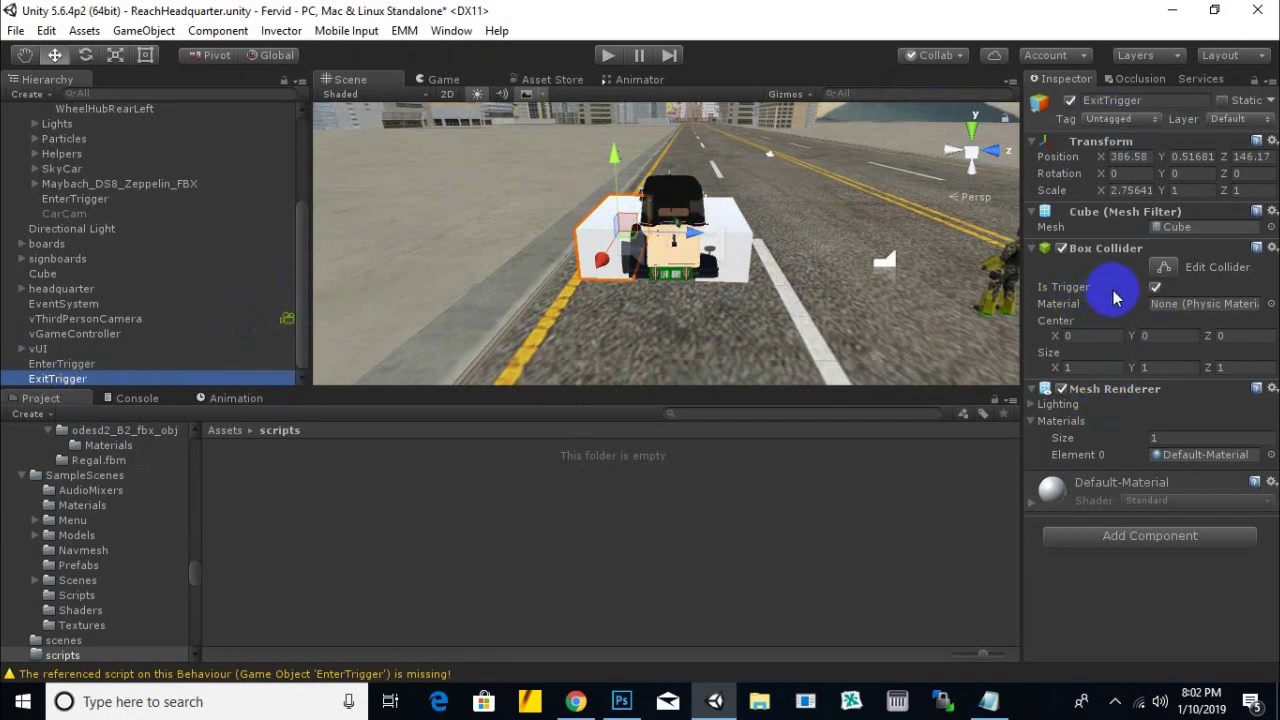
click(1071, 102)
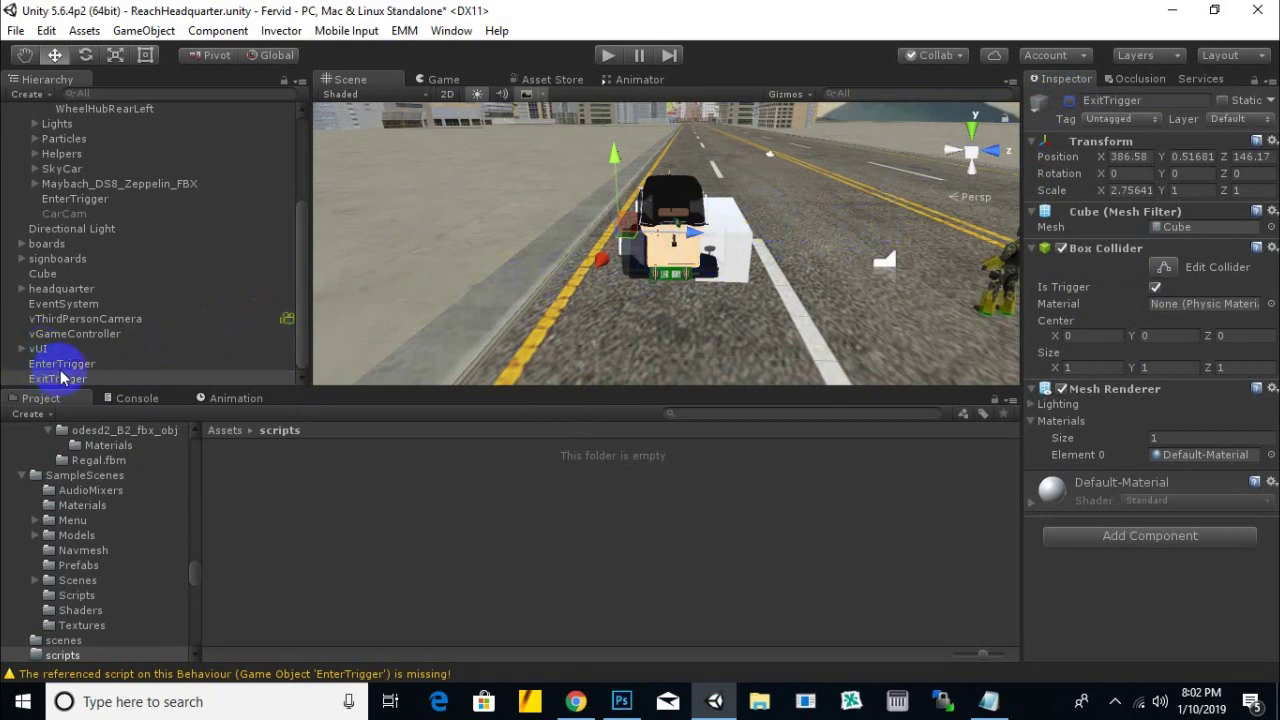
click(1071, 102)
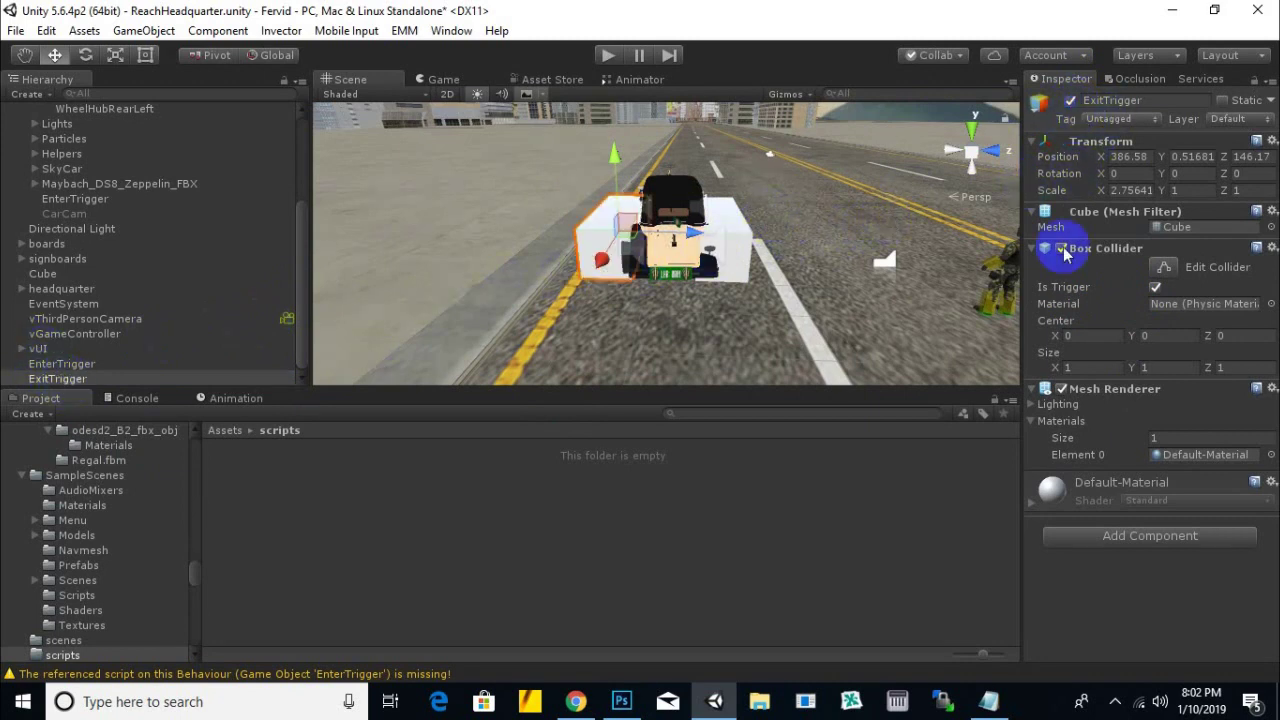
ctrl+click(70, 364)
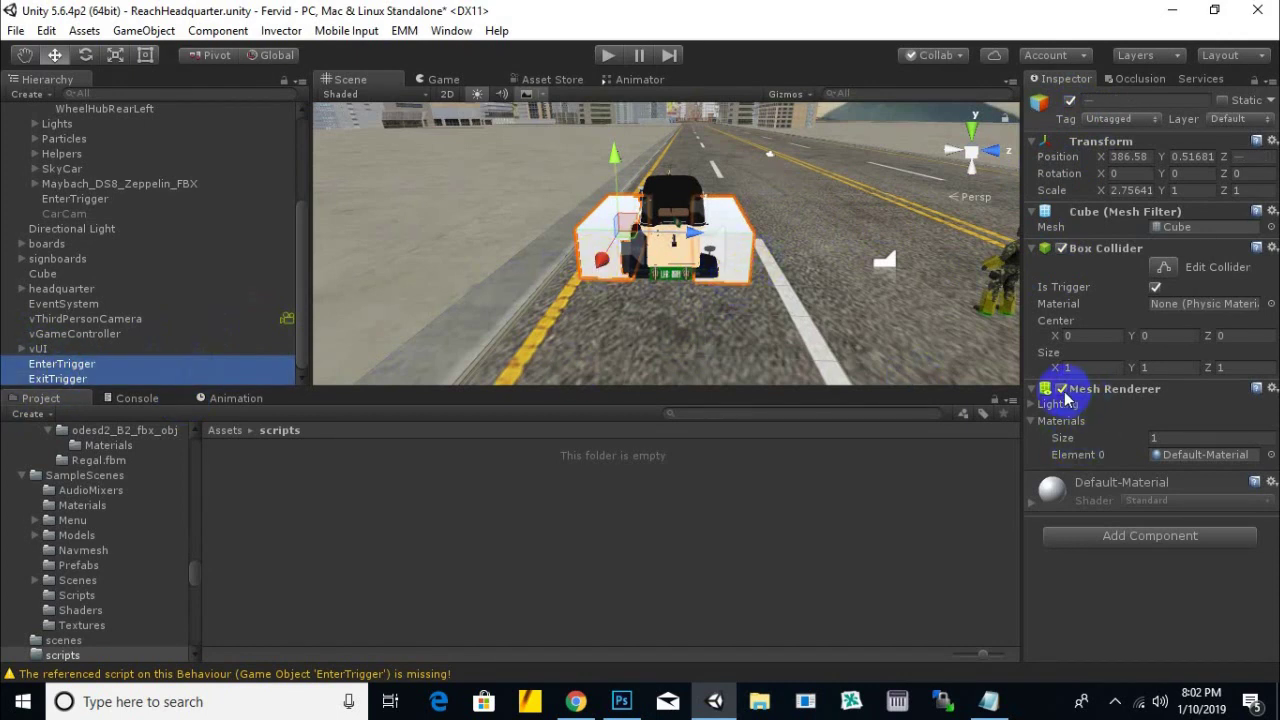
click(1062, 389)
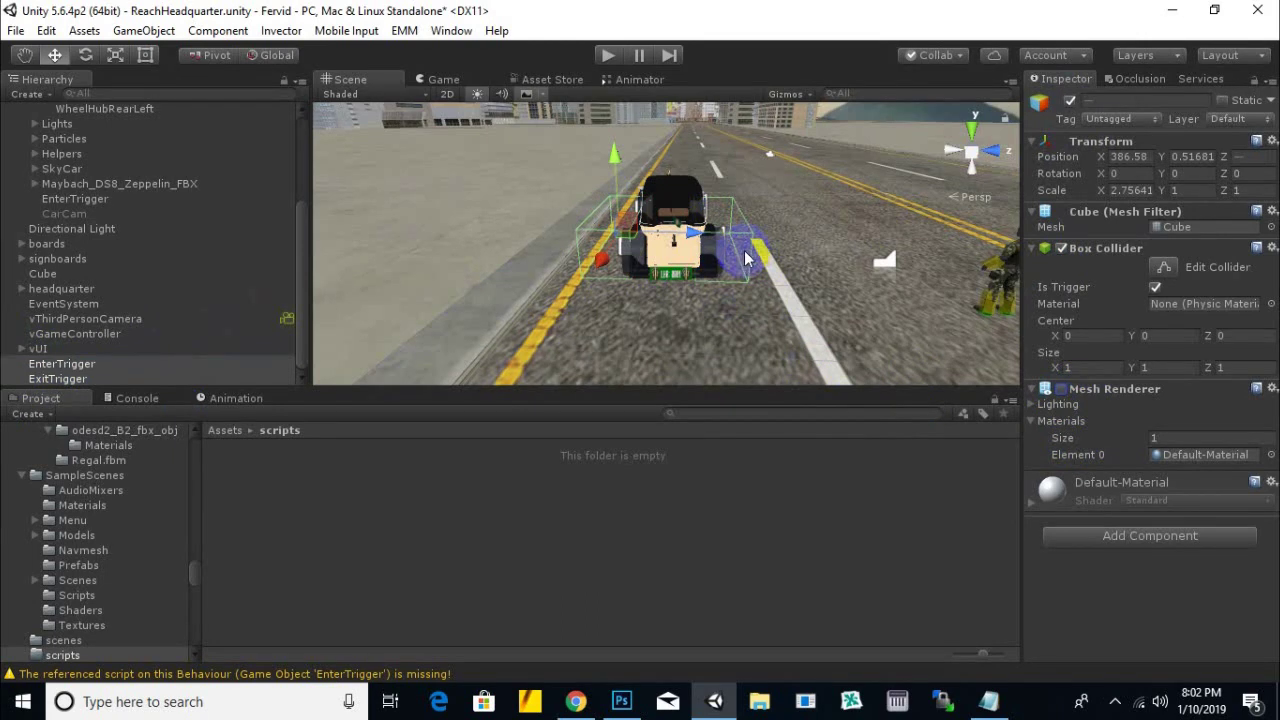
Deactivate ExitTrigger, then drag both triggers under the Car object in the Hierarchy
click(50, 388)
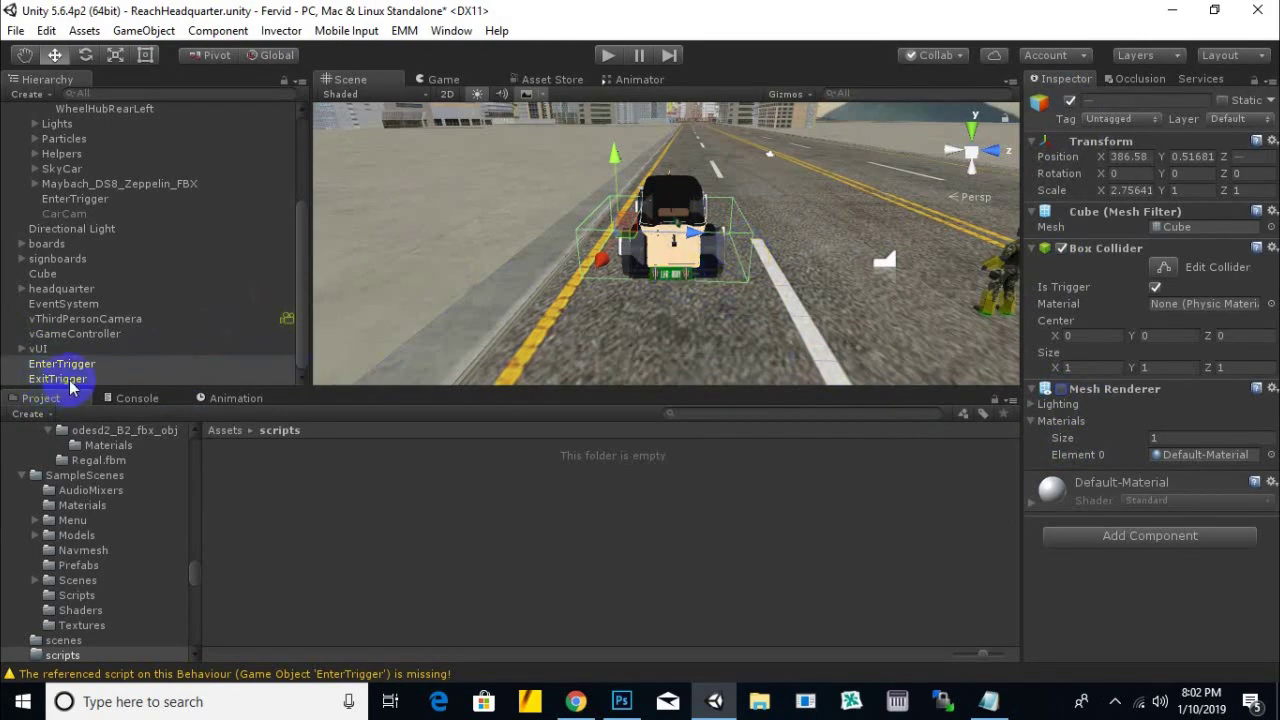
click(57, 378)
click(1098, 101)
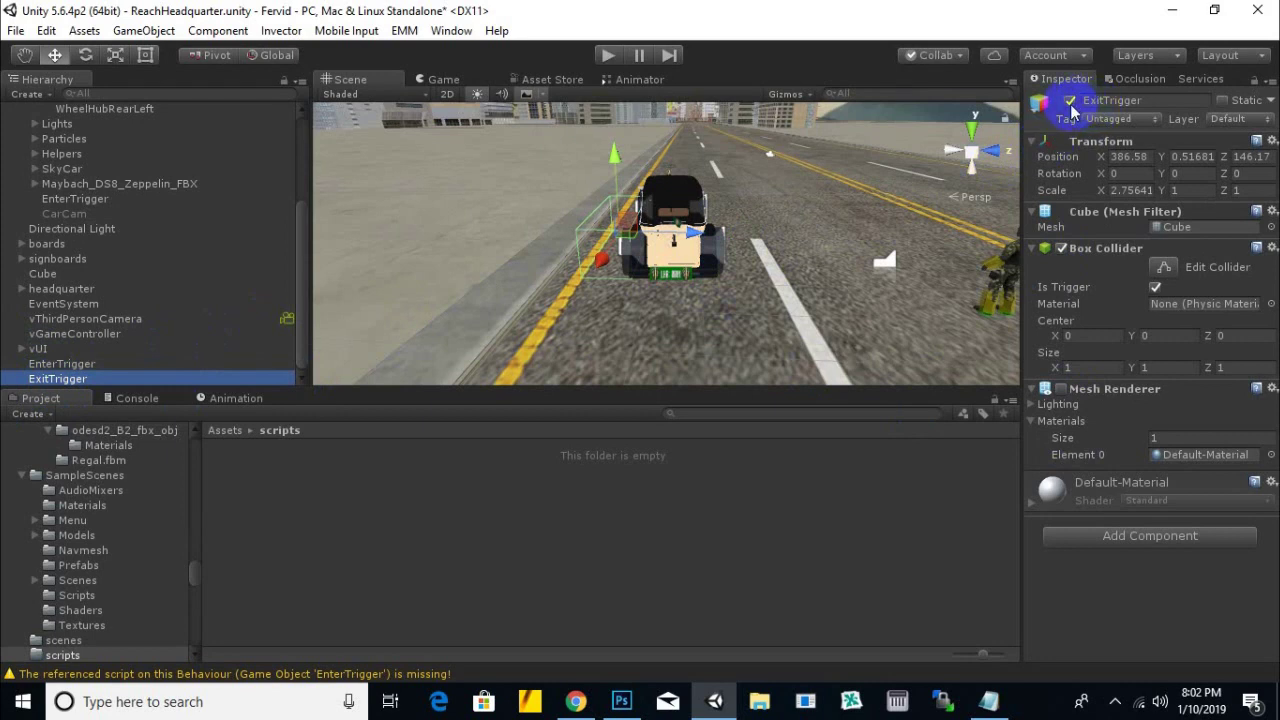
click(1070, 101)
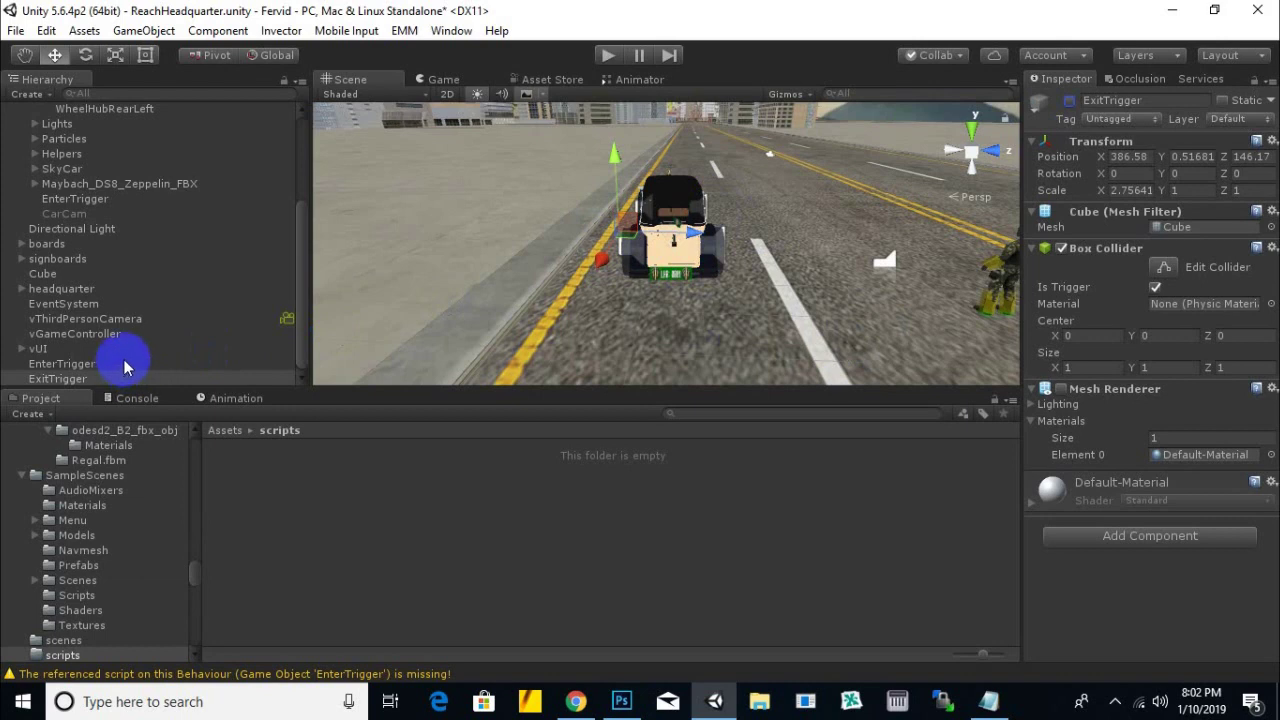
ctrl+click(77, 366)
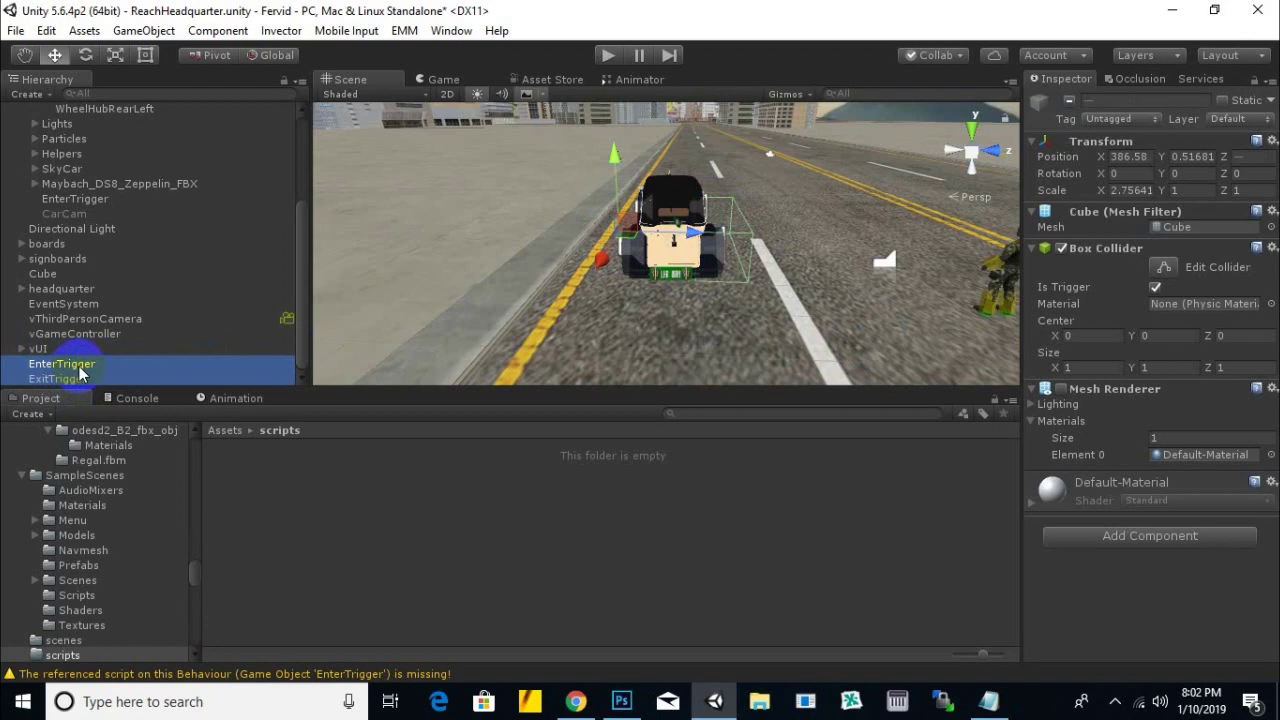
drag(83, 372, 58, 146)
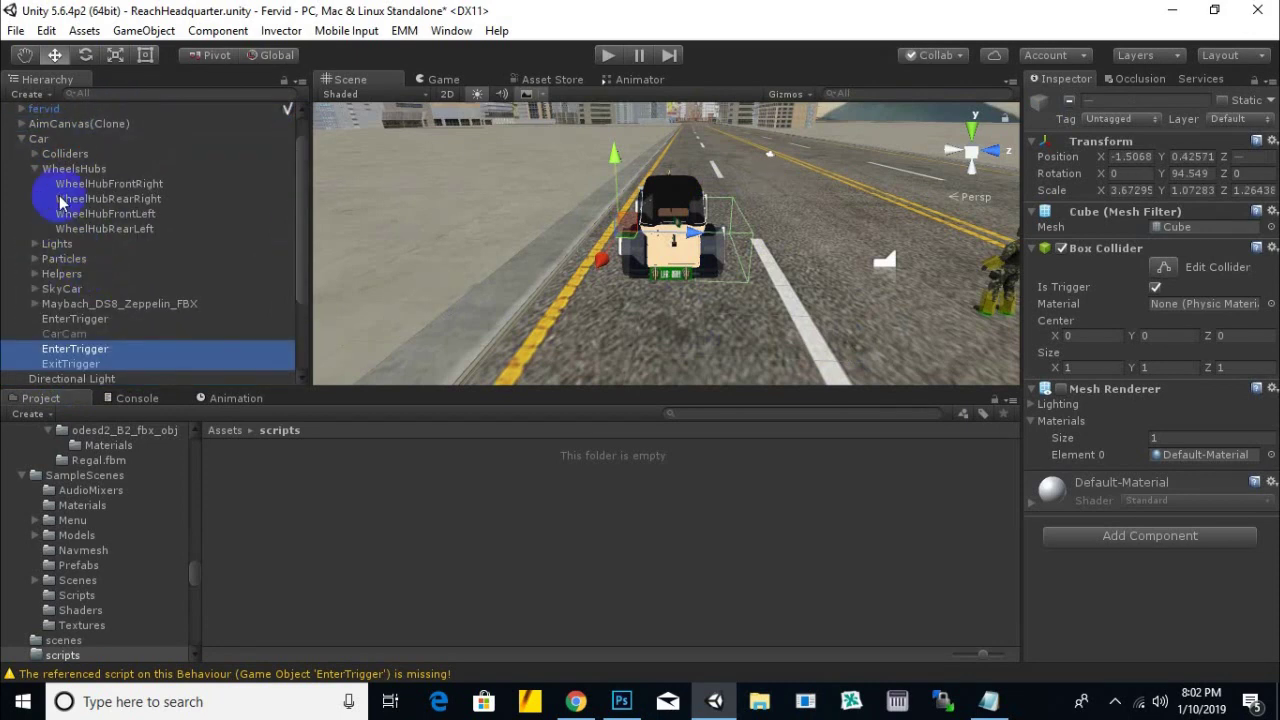
click(37, 141)
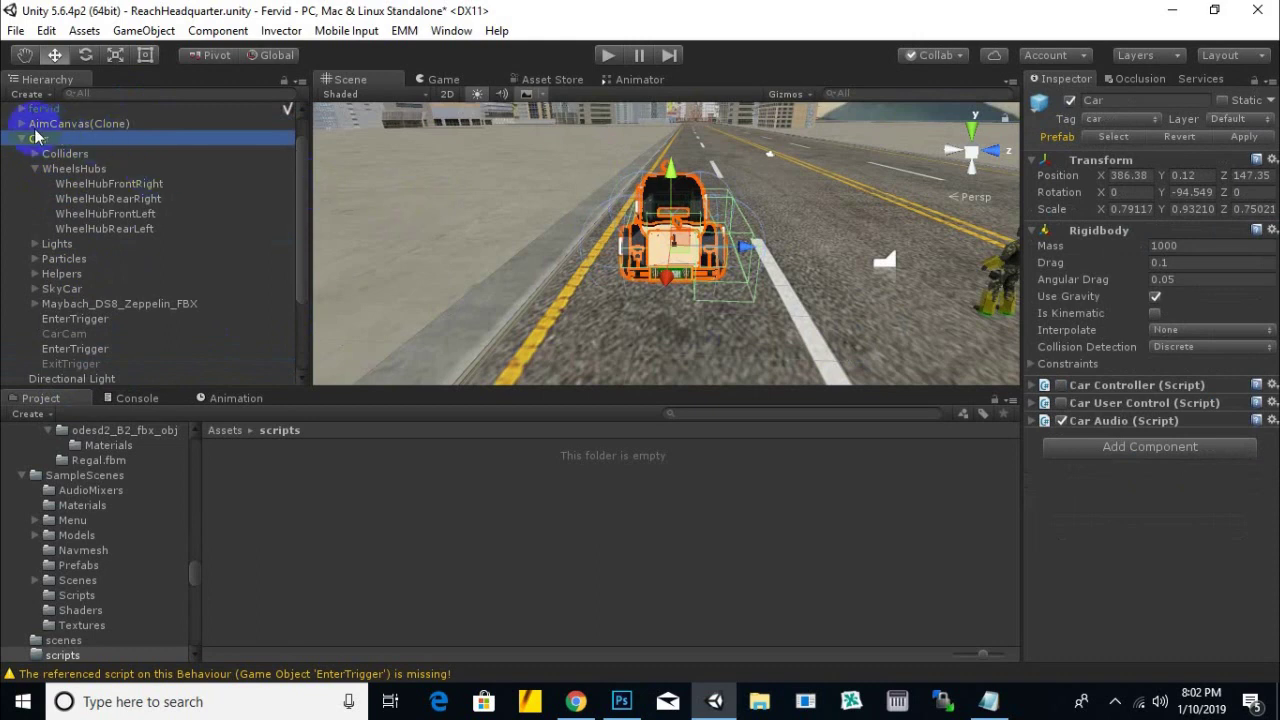
click(21, 139)
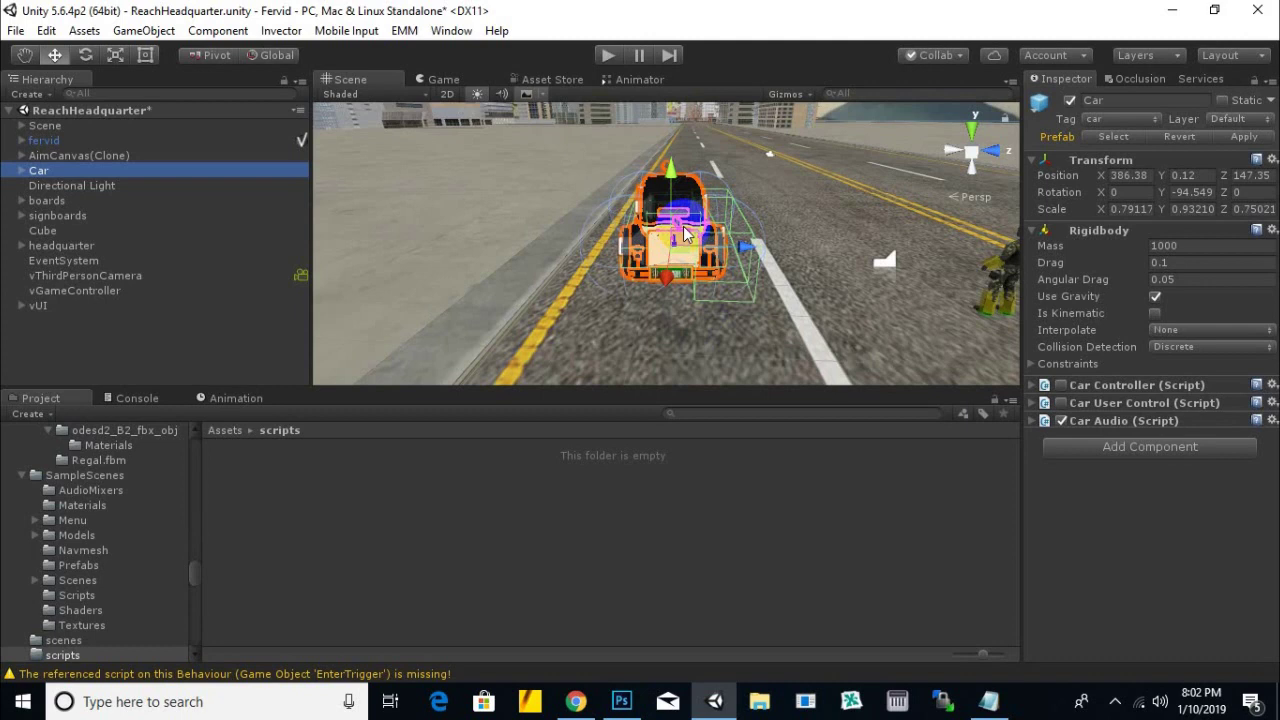
click(22, 172)
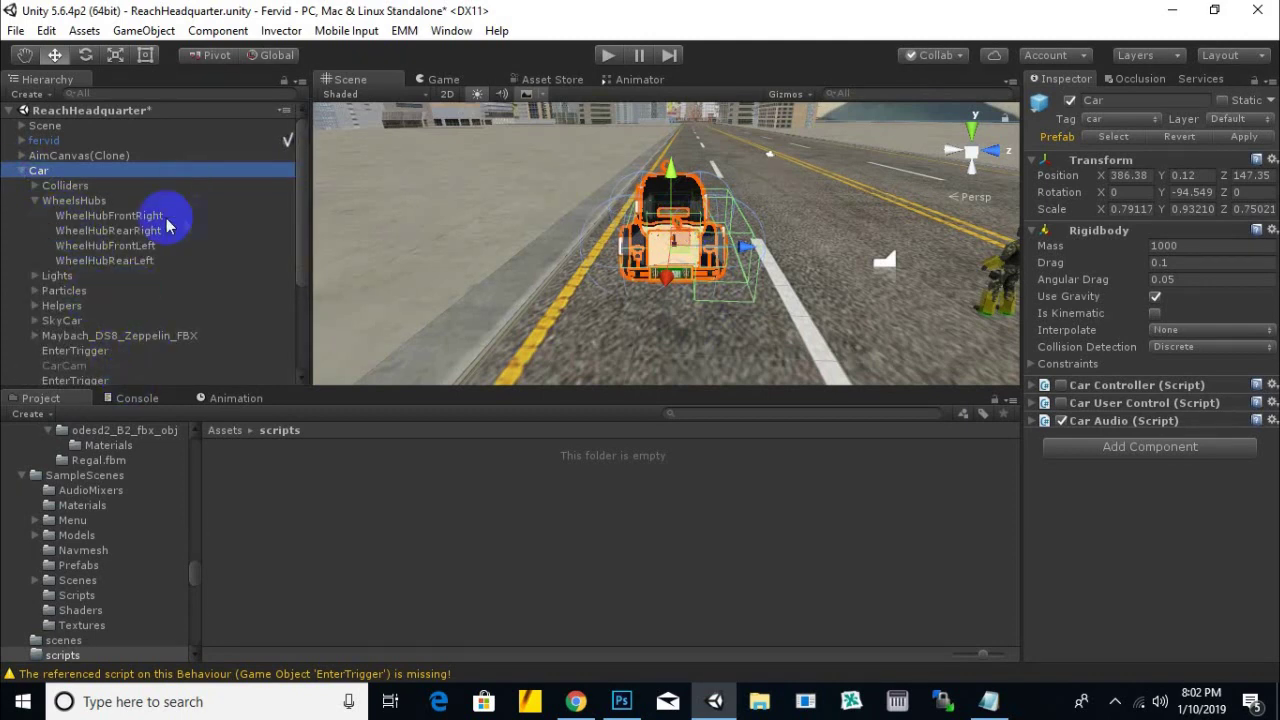
scroll(40, 255, down, 5)
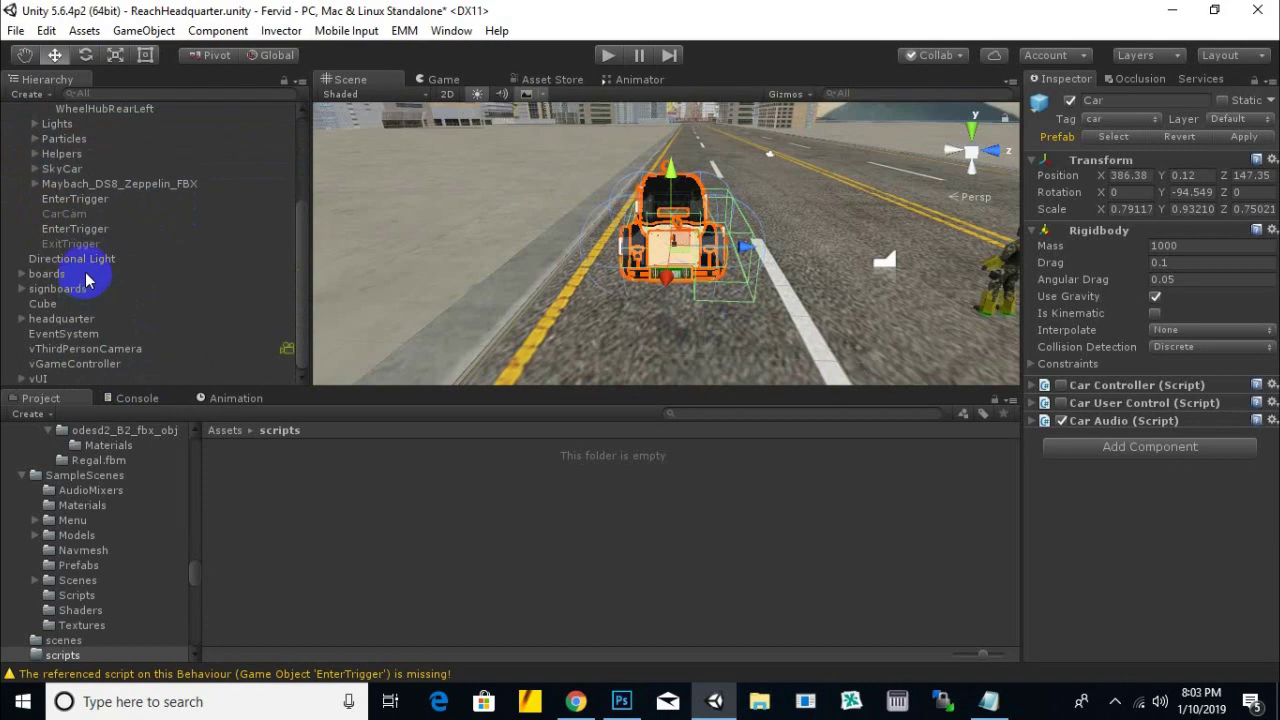
click(80, 214)
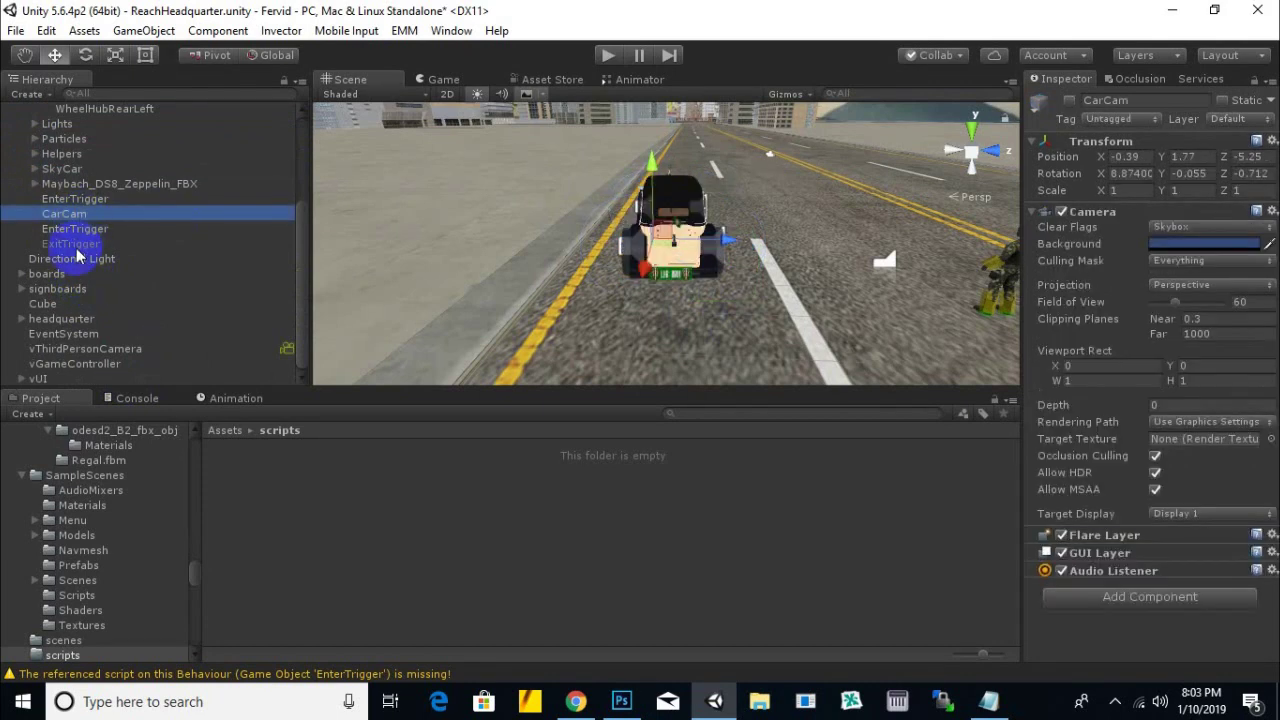
click(78, 244)
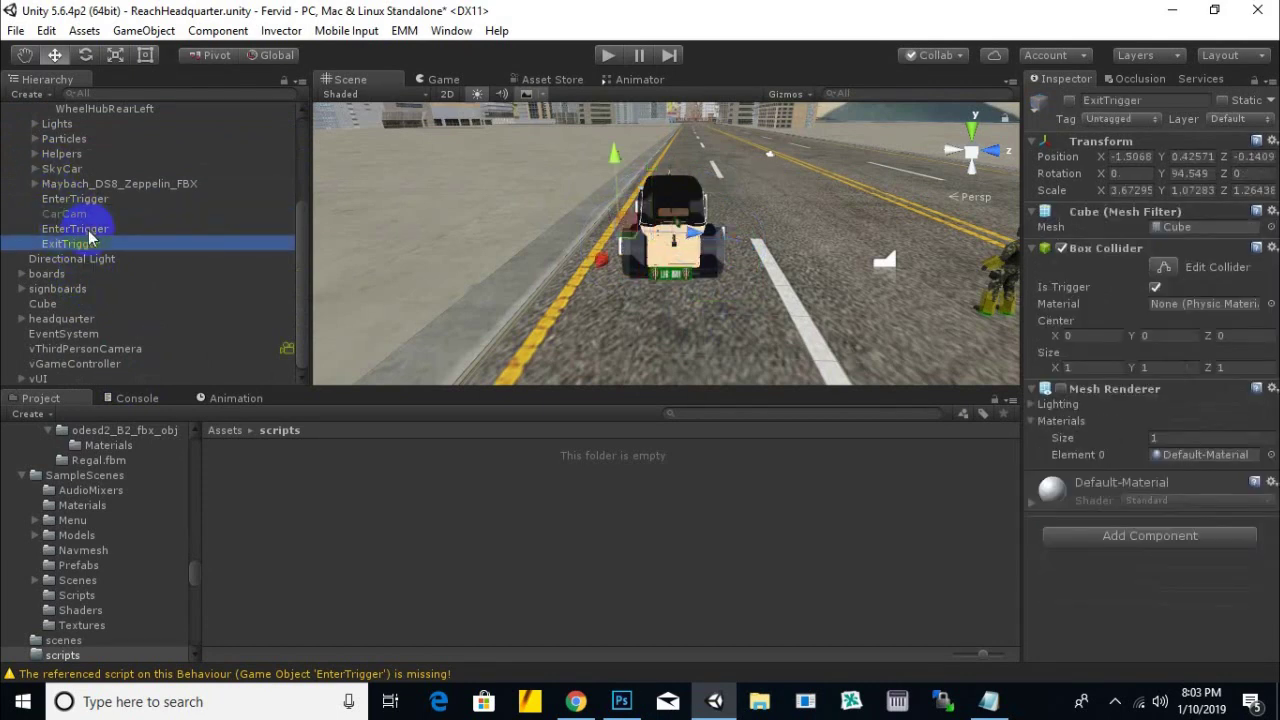
scroll(44, 174, up, 2)
scroll(42, 172, up, 3)
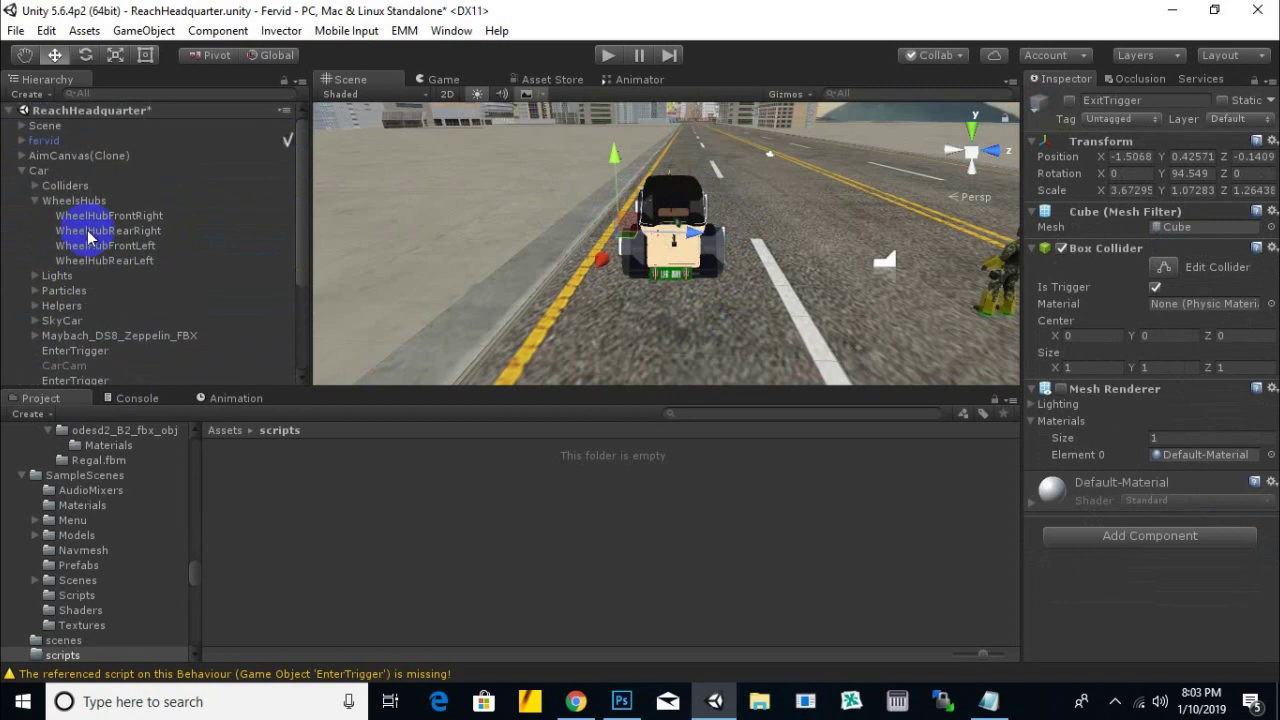
click(22, 170)
click(40, 170)
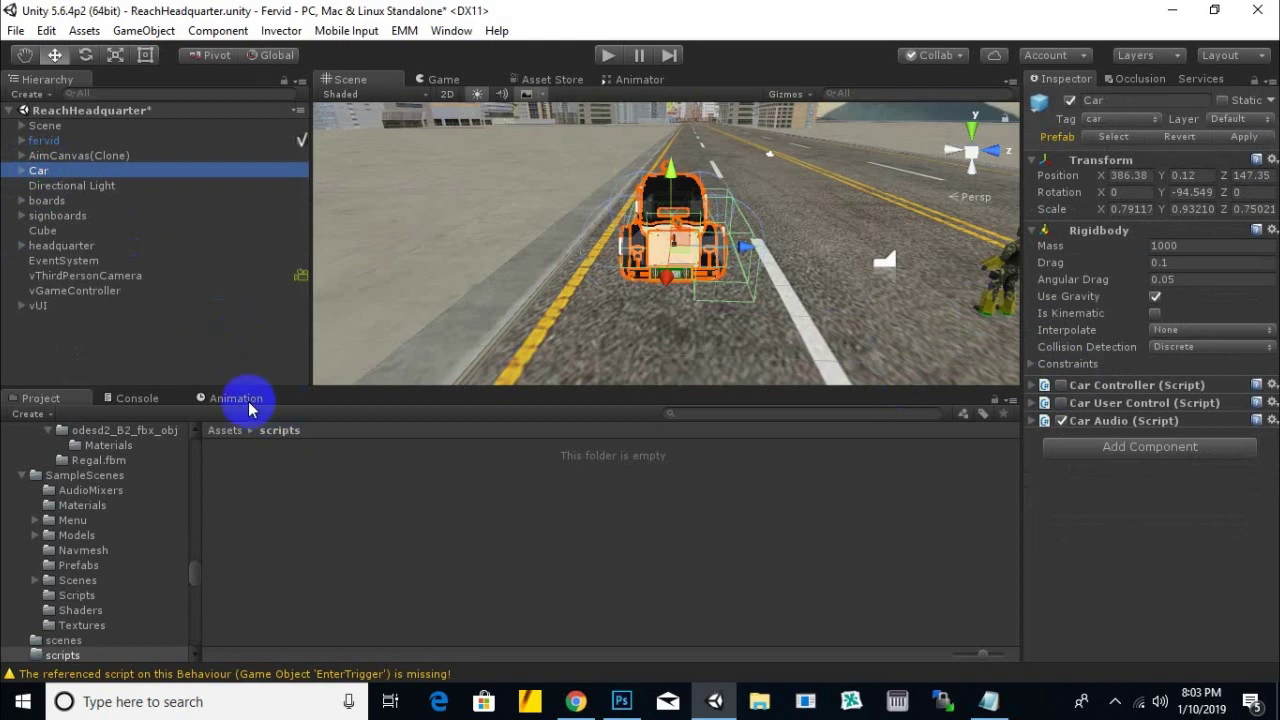
Create a new JavaScript file in the scripts folder named EnterTrigger
right_click(330, 549)
mouse_move(540, 197)
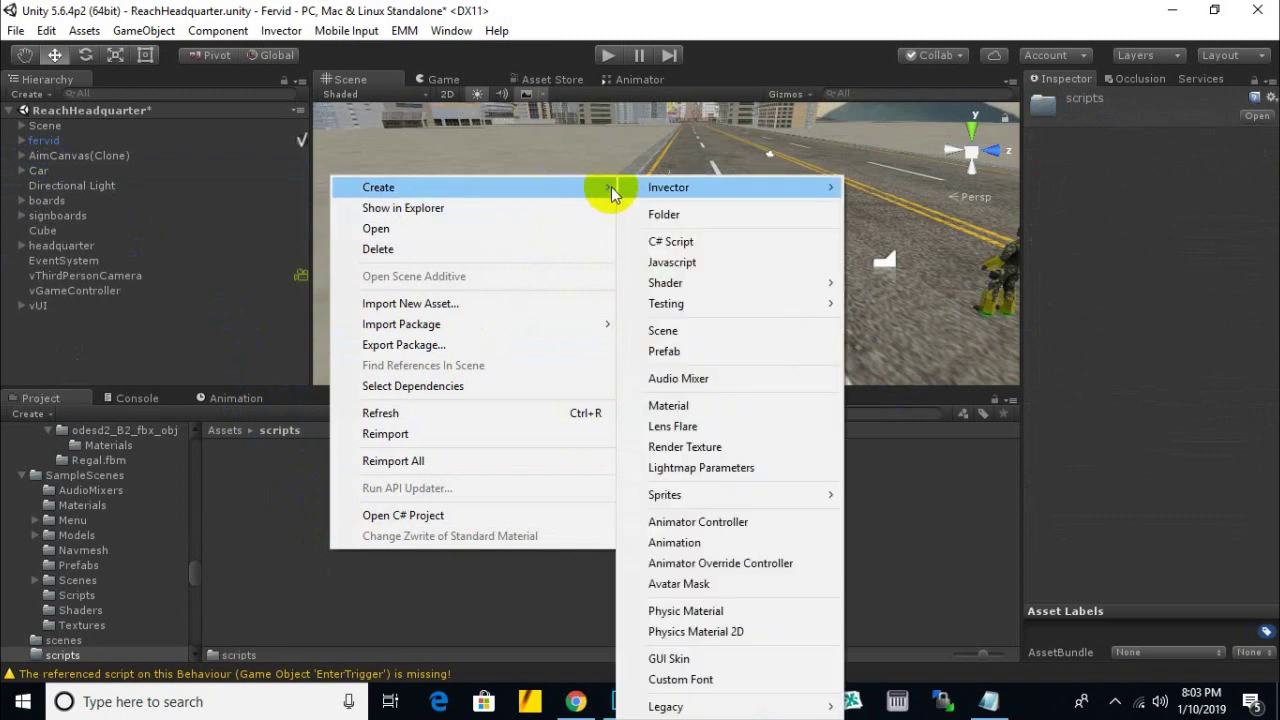
click(668, 263)
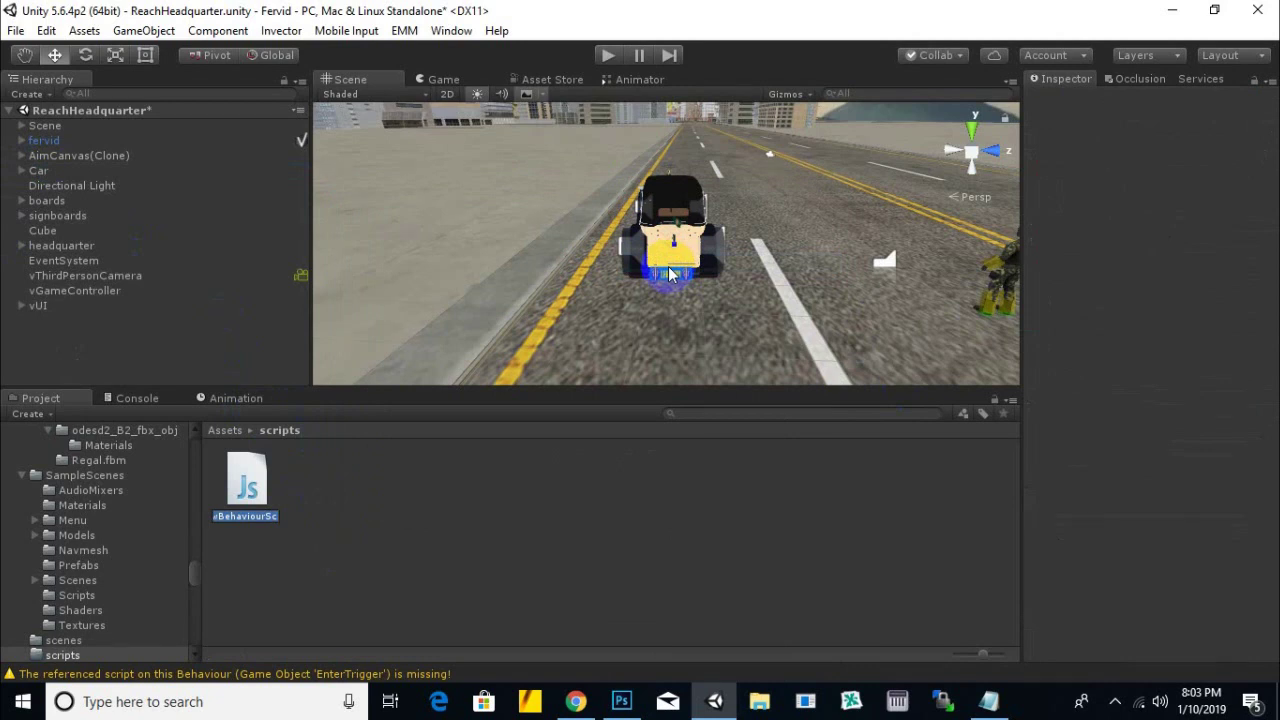
text(En)
text(ter)
text(Trigger)
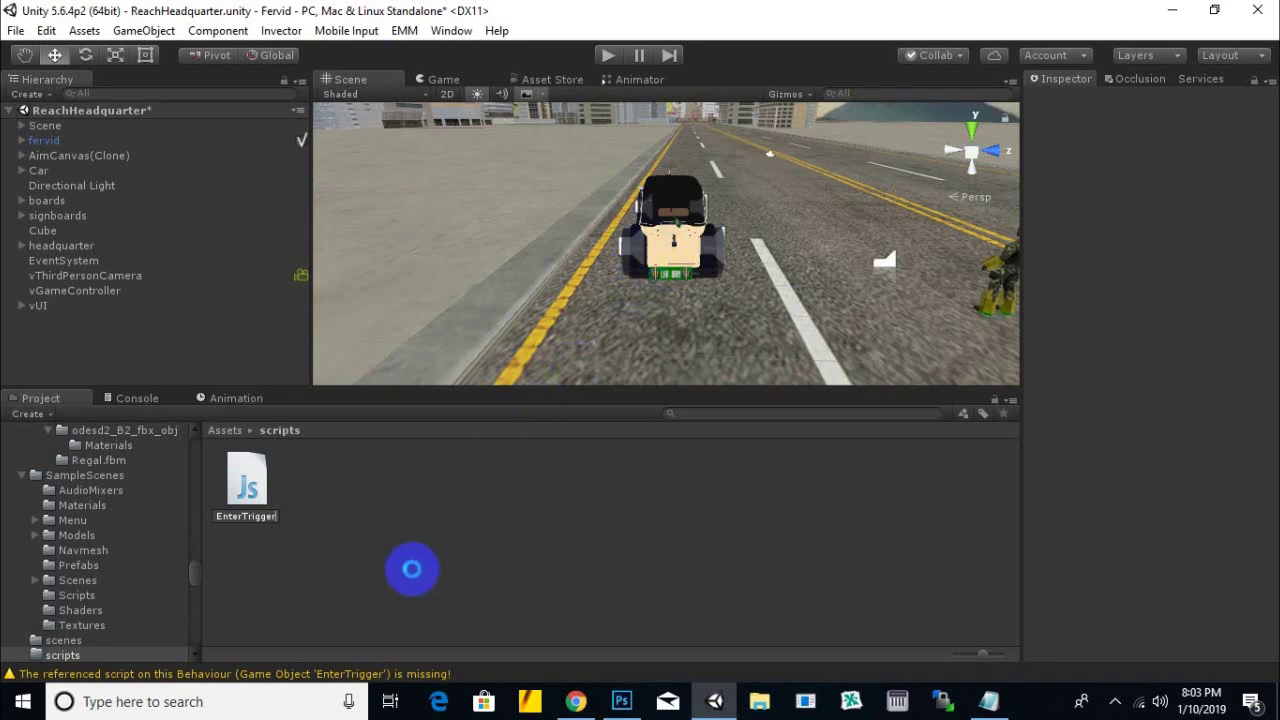
Create a second JavaScript file in the scripts folder named ExitTrigger
right_click(414, 577)
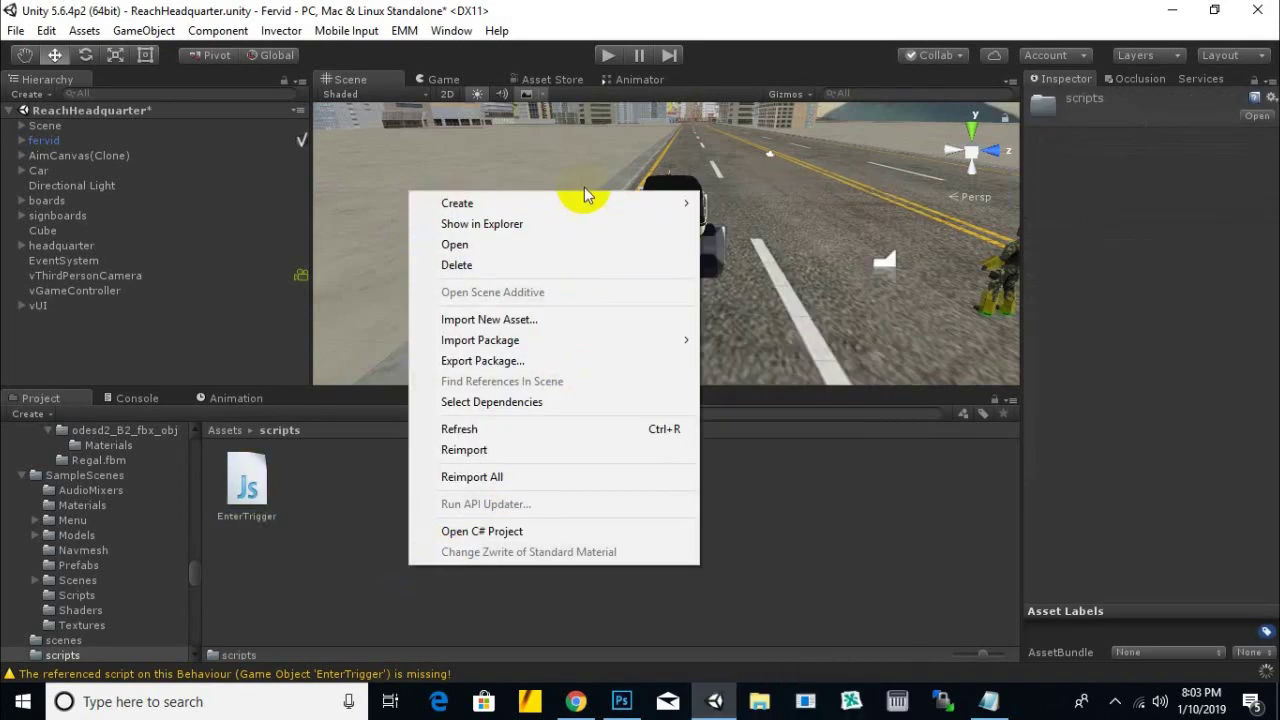
mouse_move(597, 212)
click(748, 264)
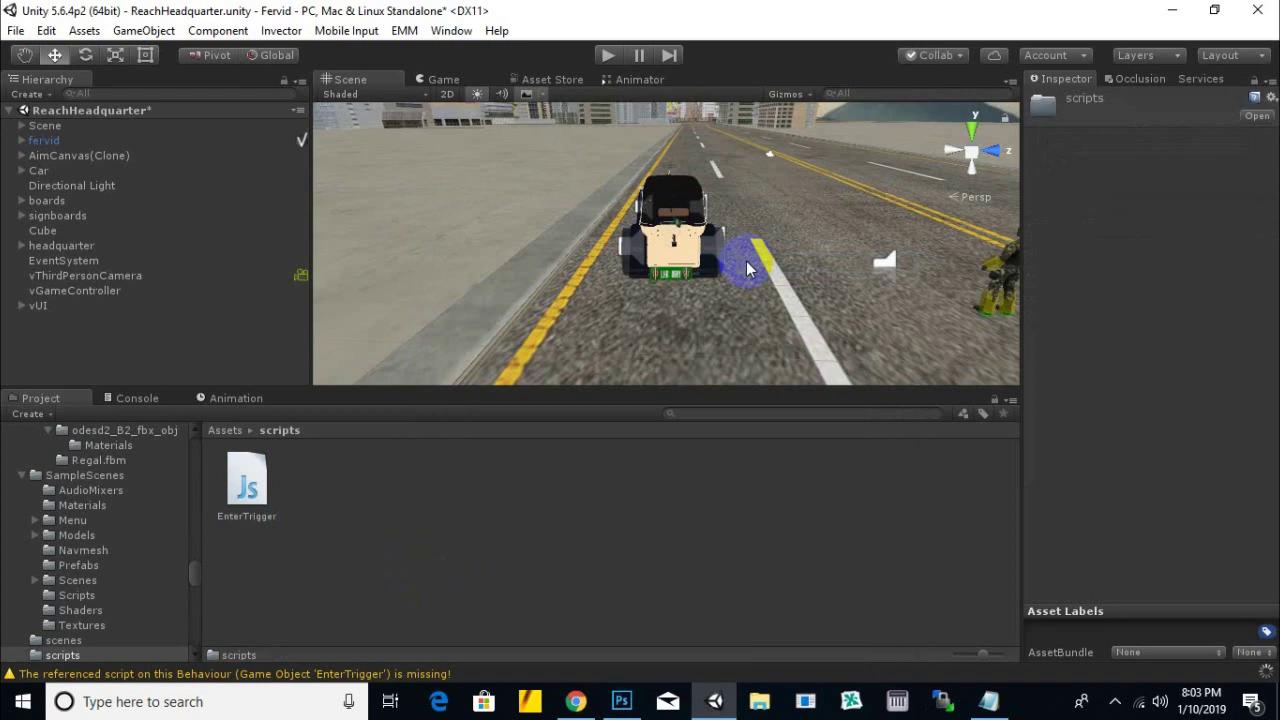
text(E)
text(xitTrigge)
text(itTrigger)
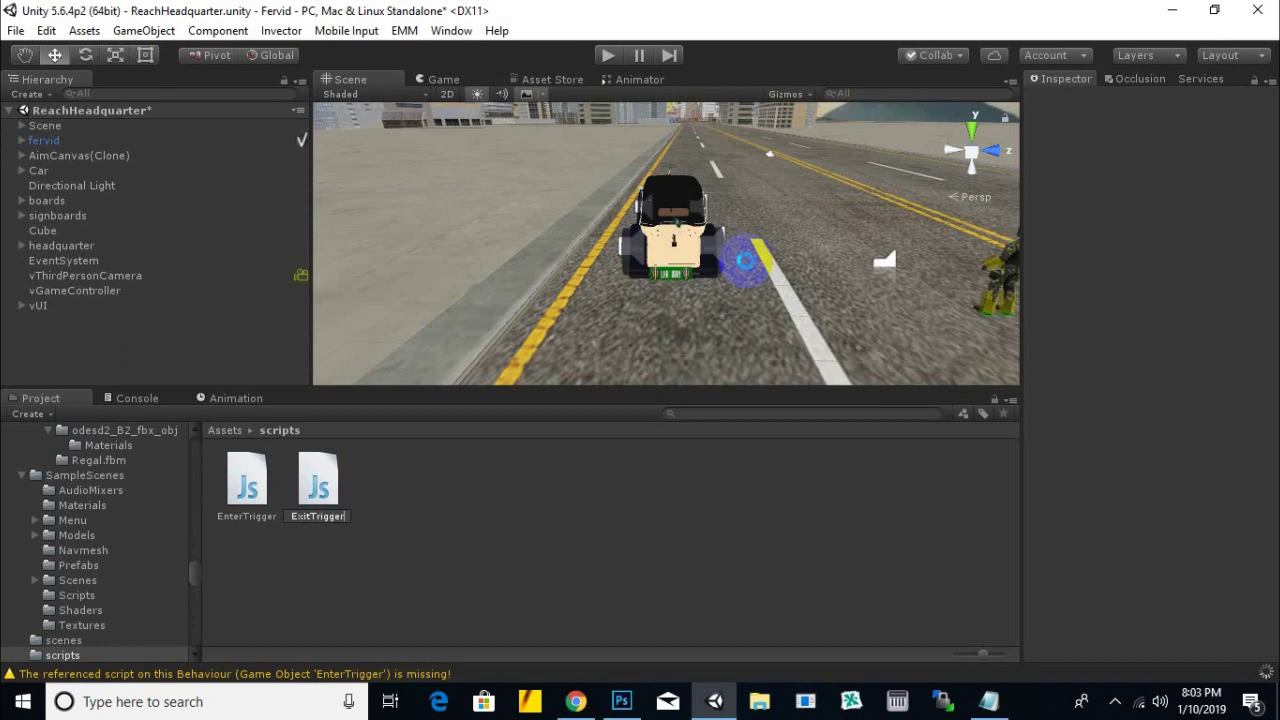
key(Return)
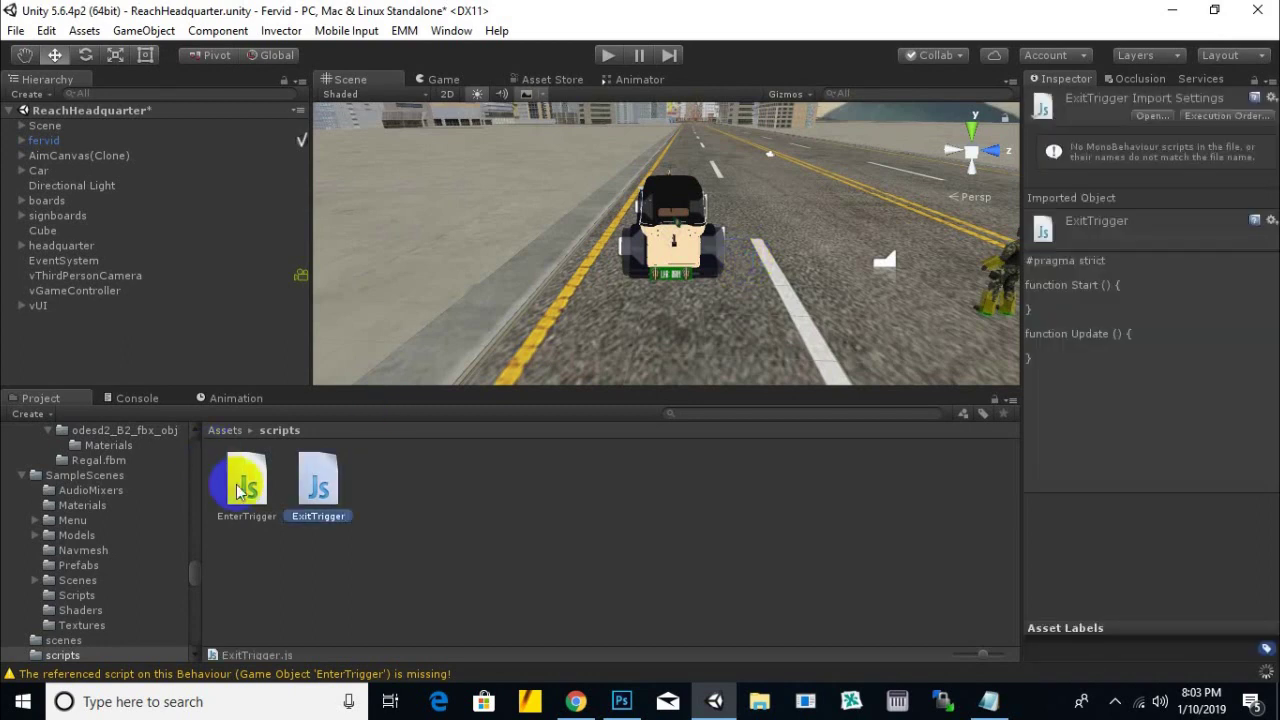
Open the EnterTrigger script in MonoDevelop for editing
click(242, 490)
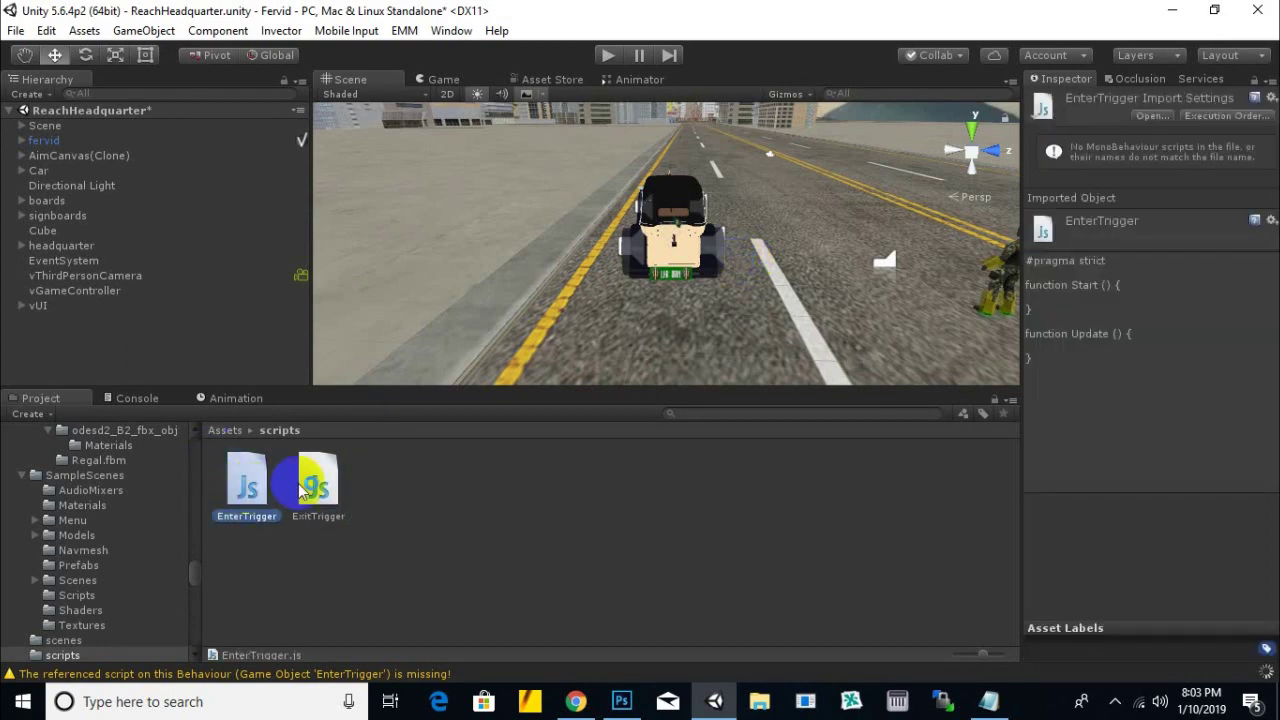
click(490, 476)
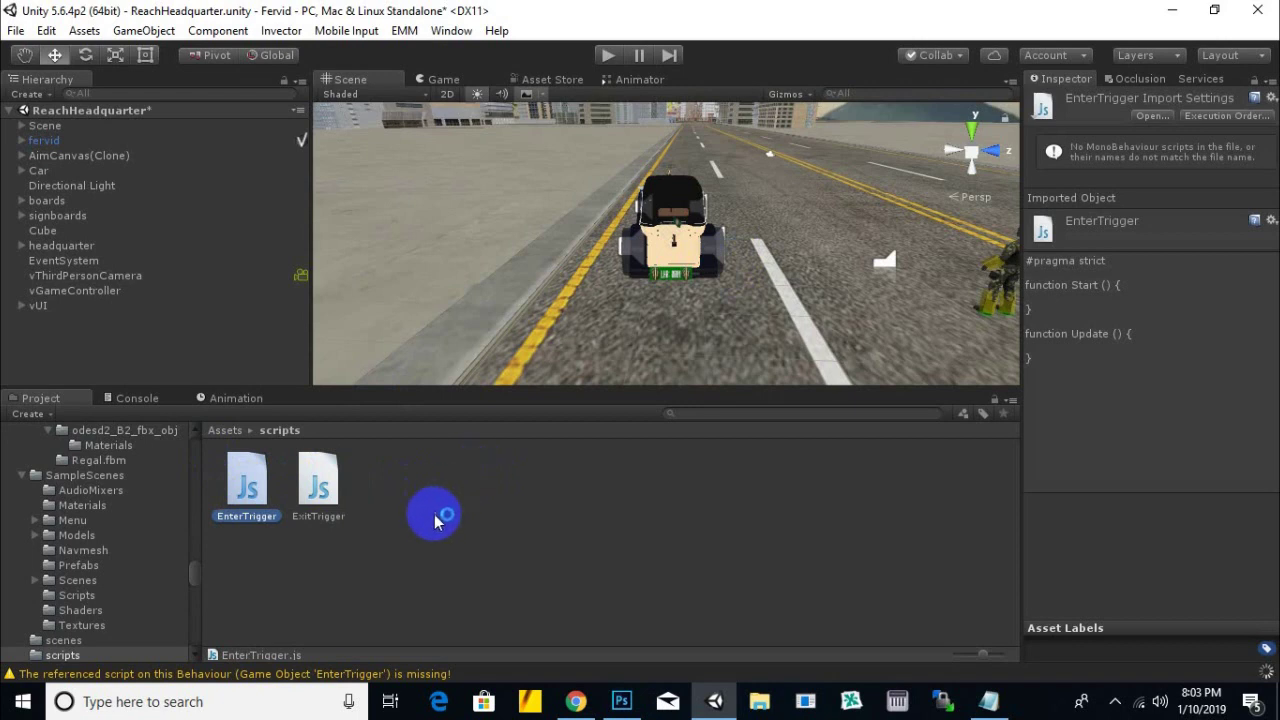
right_click(652, 488)
click(557, 515)
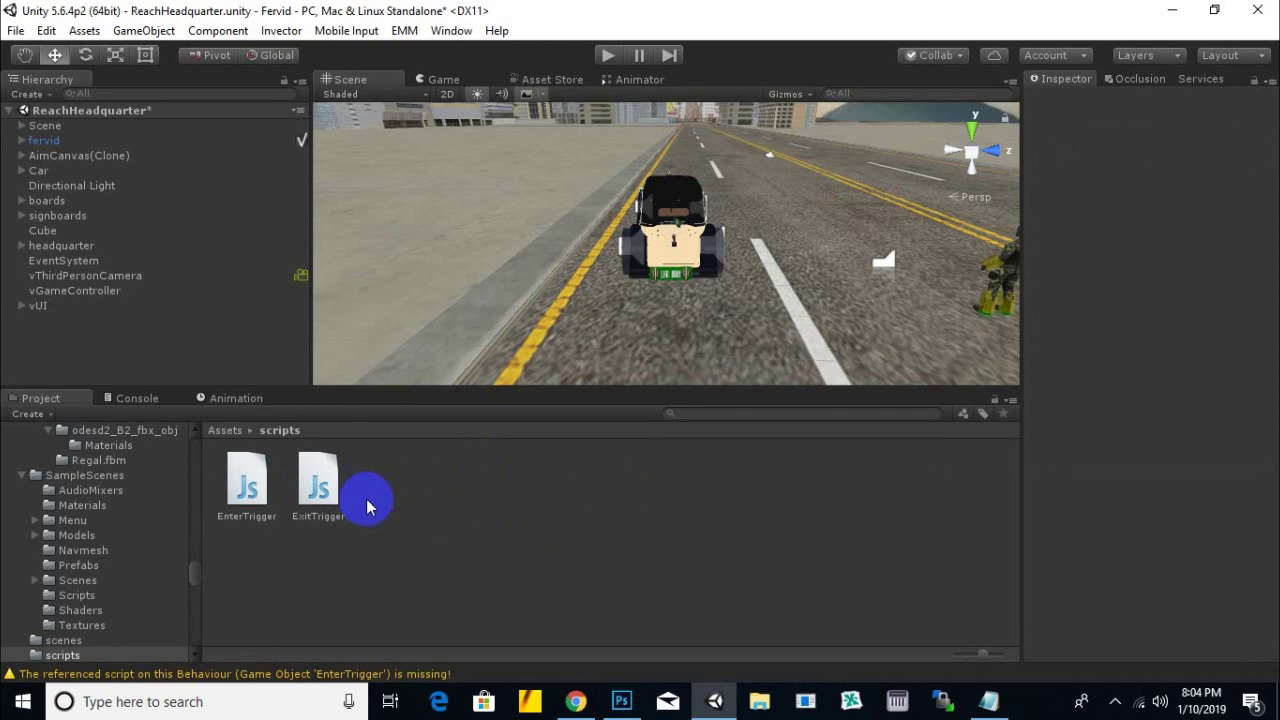
double_click(322, 486)
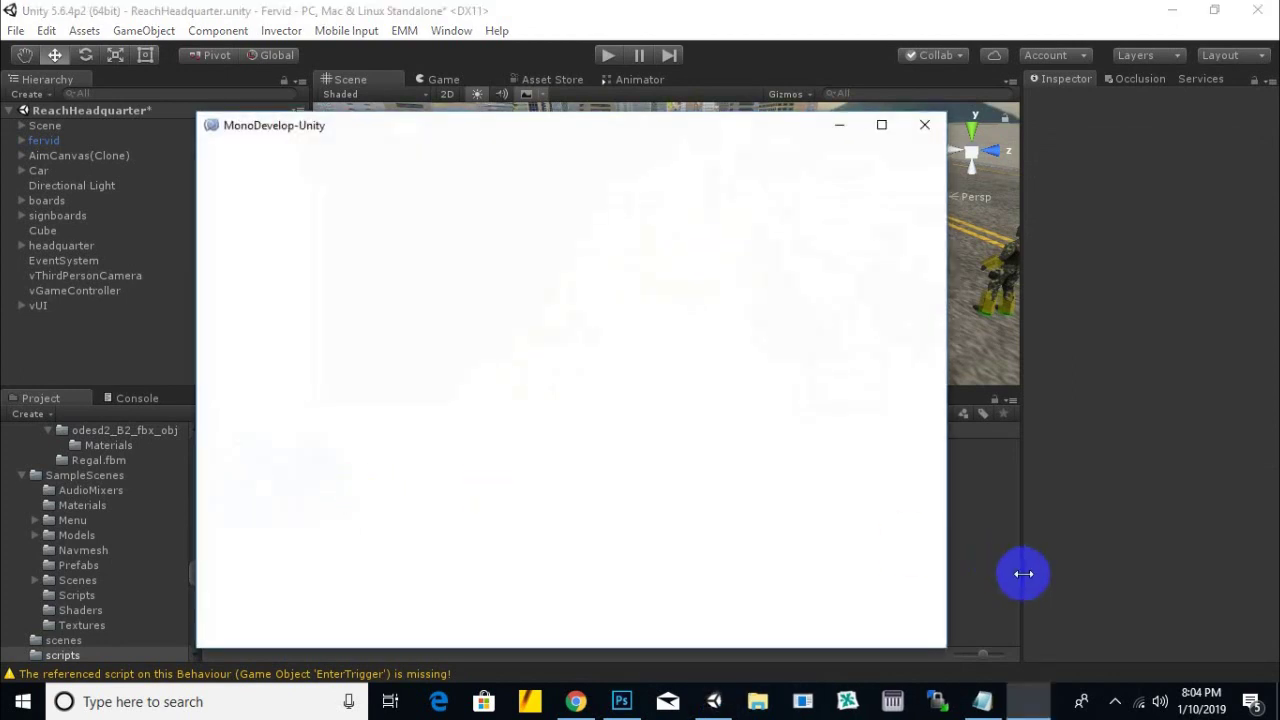
Clear EnterTrigger.js's default code and write 'var ThePlayer : GameObject;'
click(1116, 700)
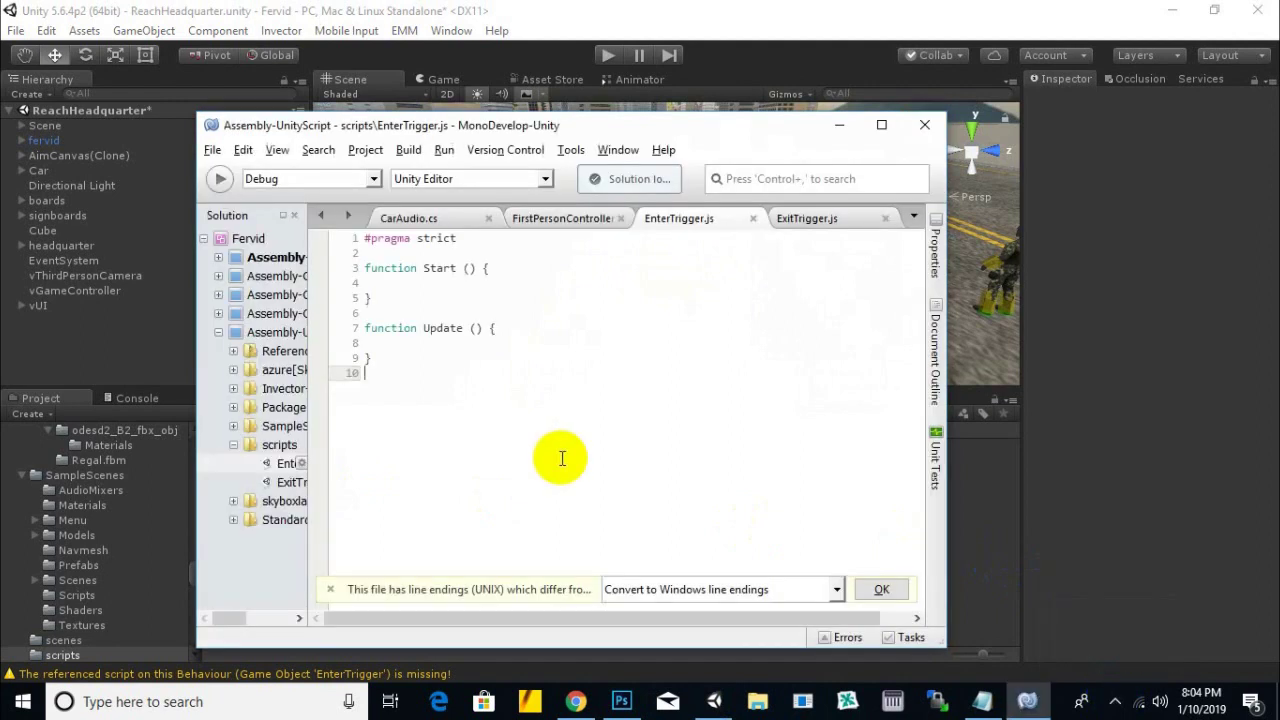
key(ctrl+a)
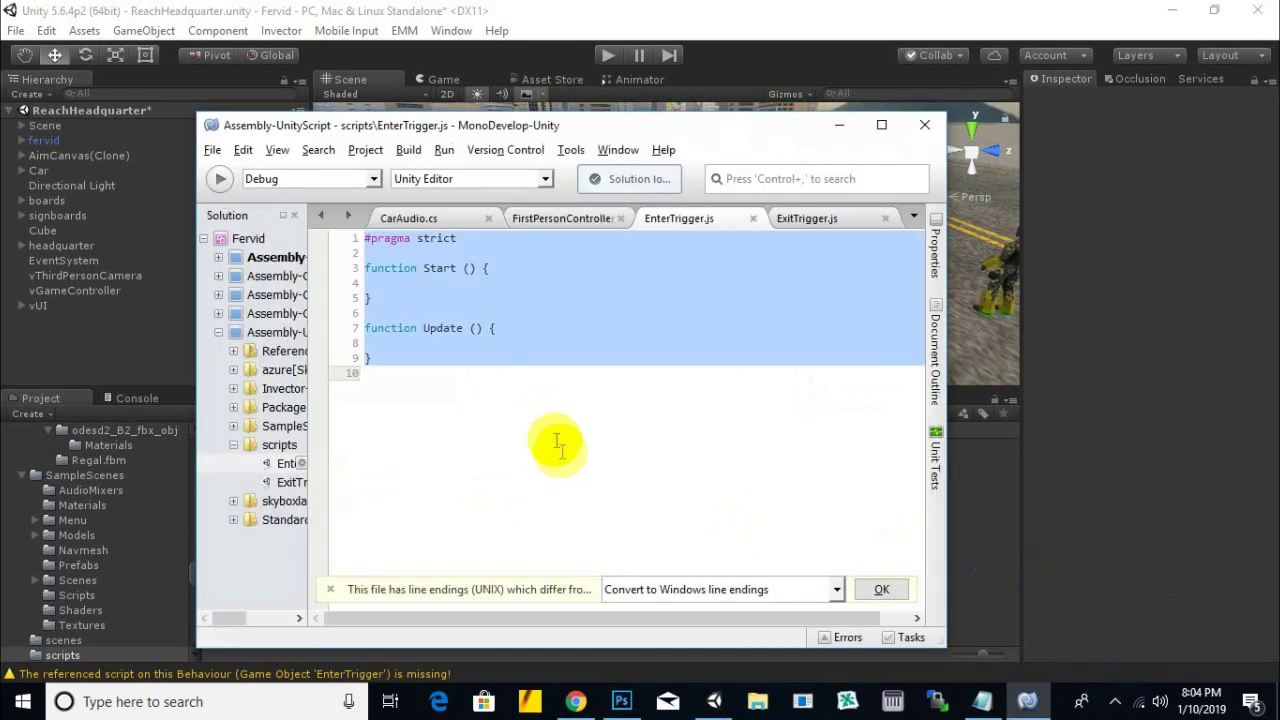
key(Delete)
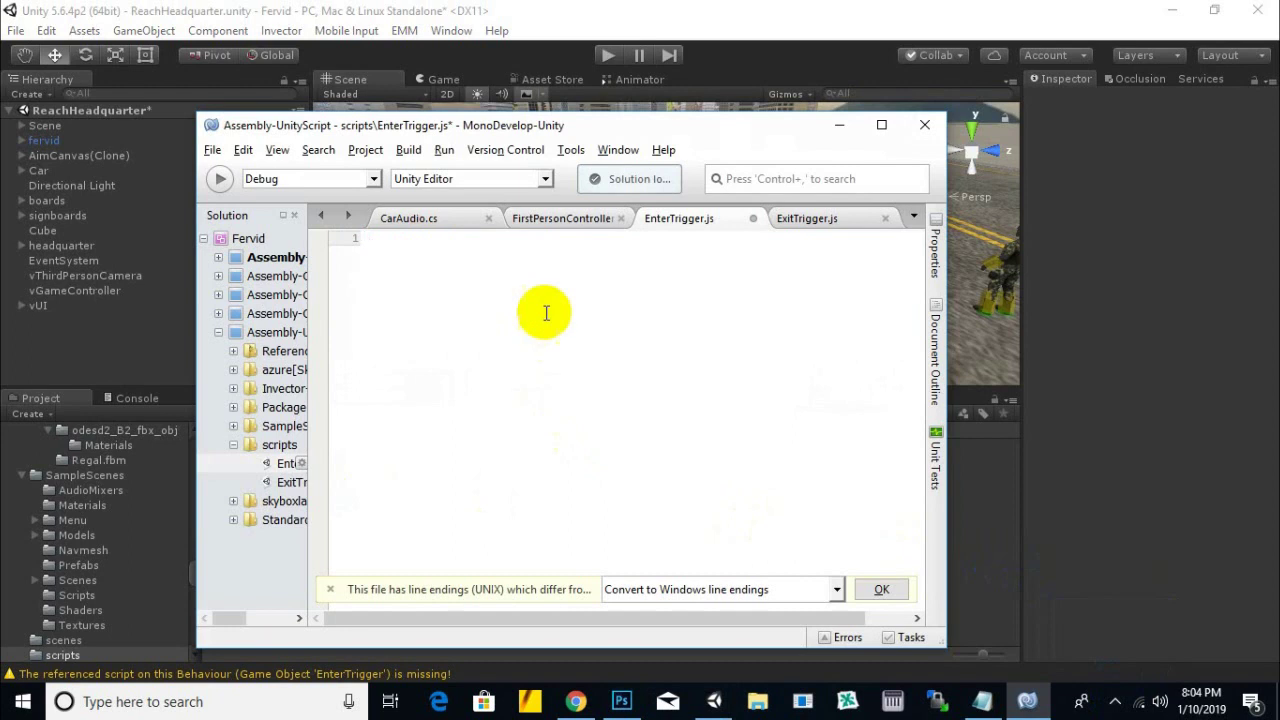
drag(642, 131, 758, 127)
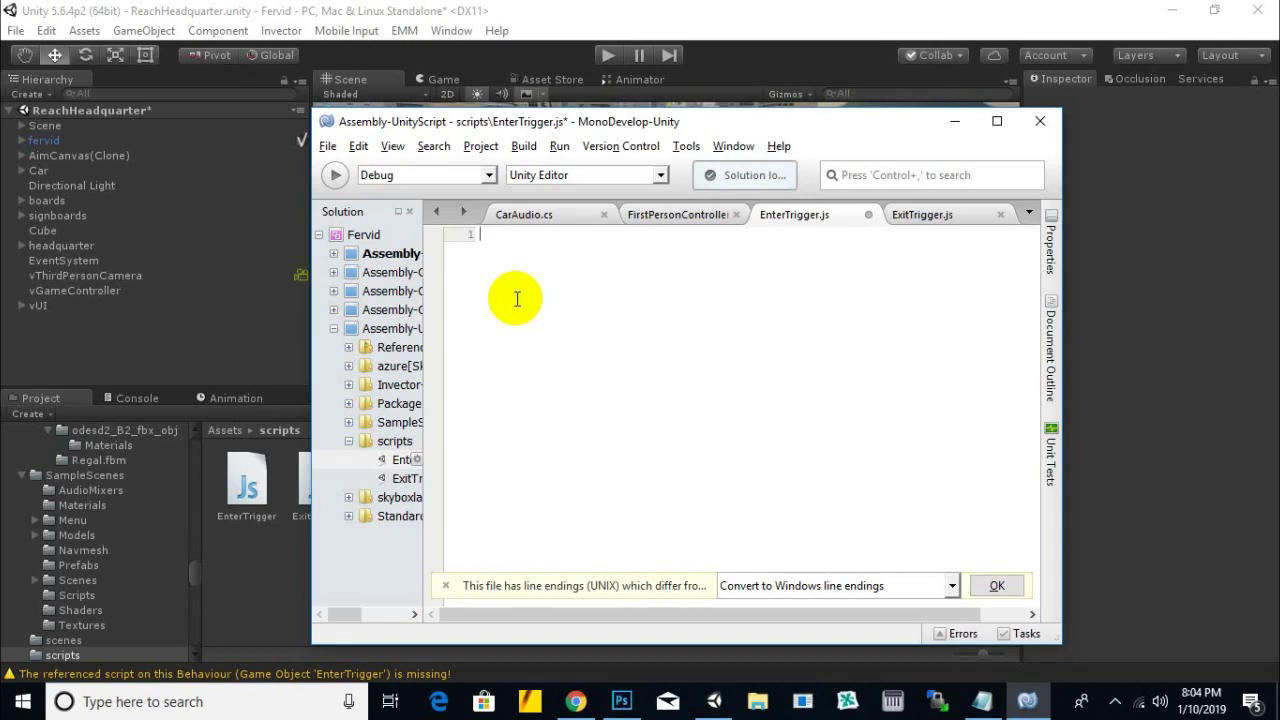
text(var ThePlayer : GameObject)
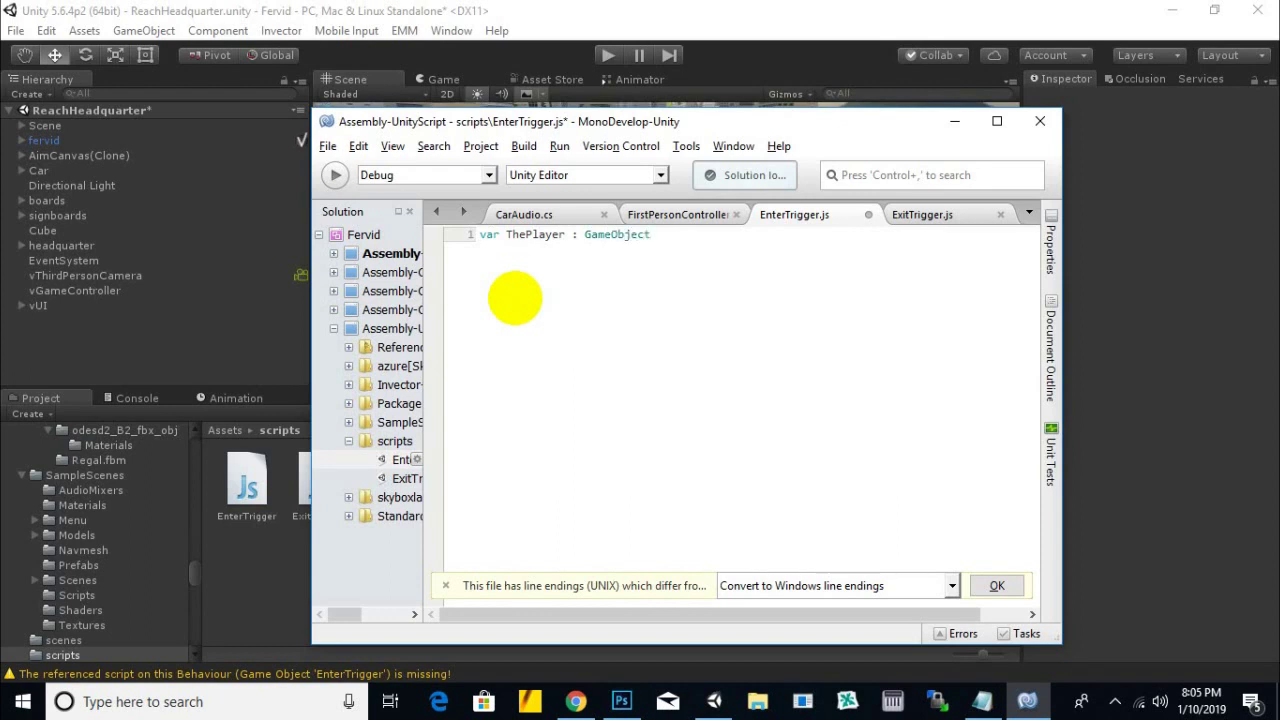
text(;)
Duplicate the ThePlayer declaration three times and rename the first copy TheCar
key(Return)
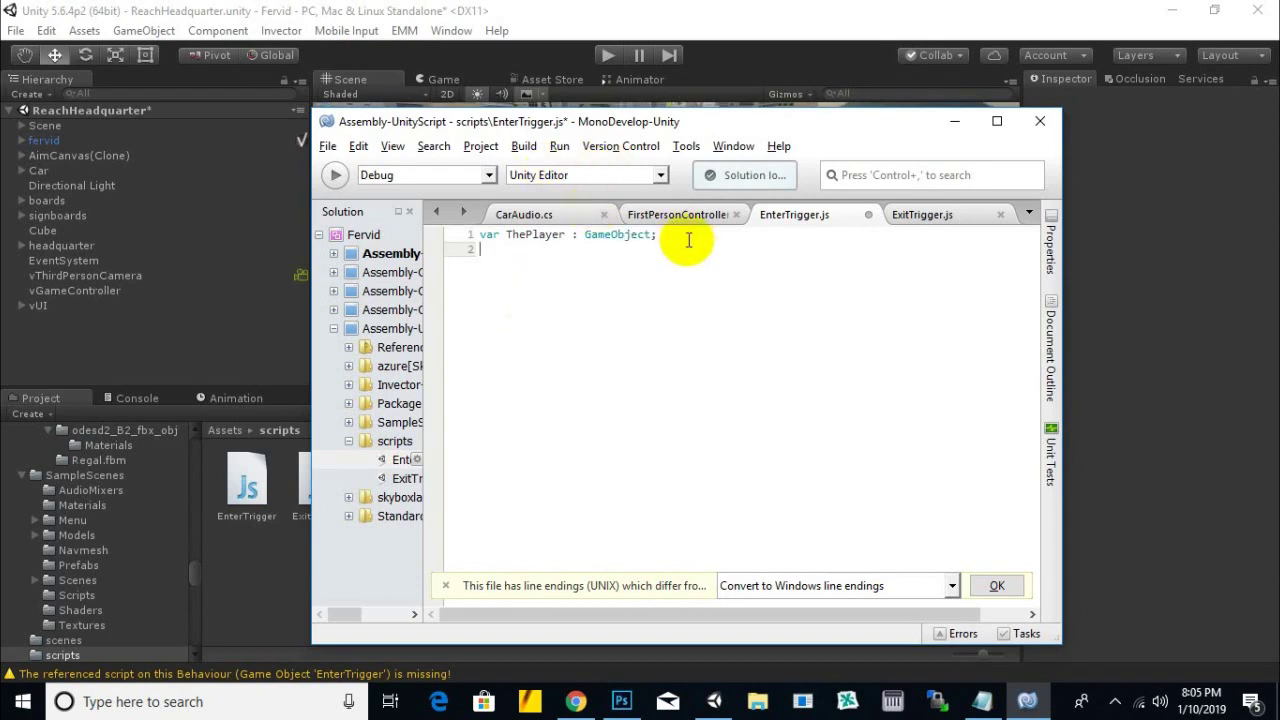
drag(680, 236, 450, 240)
key(ctrl+c)
click(686, 238)
key(Return)
key(ctrl+v)
key(Return)
key(ctrl+v)
key(Return)
key(ctrl+v)
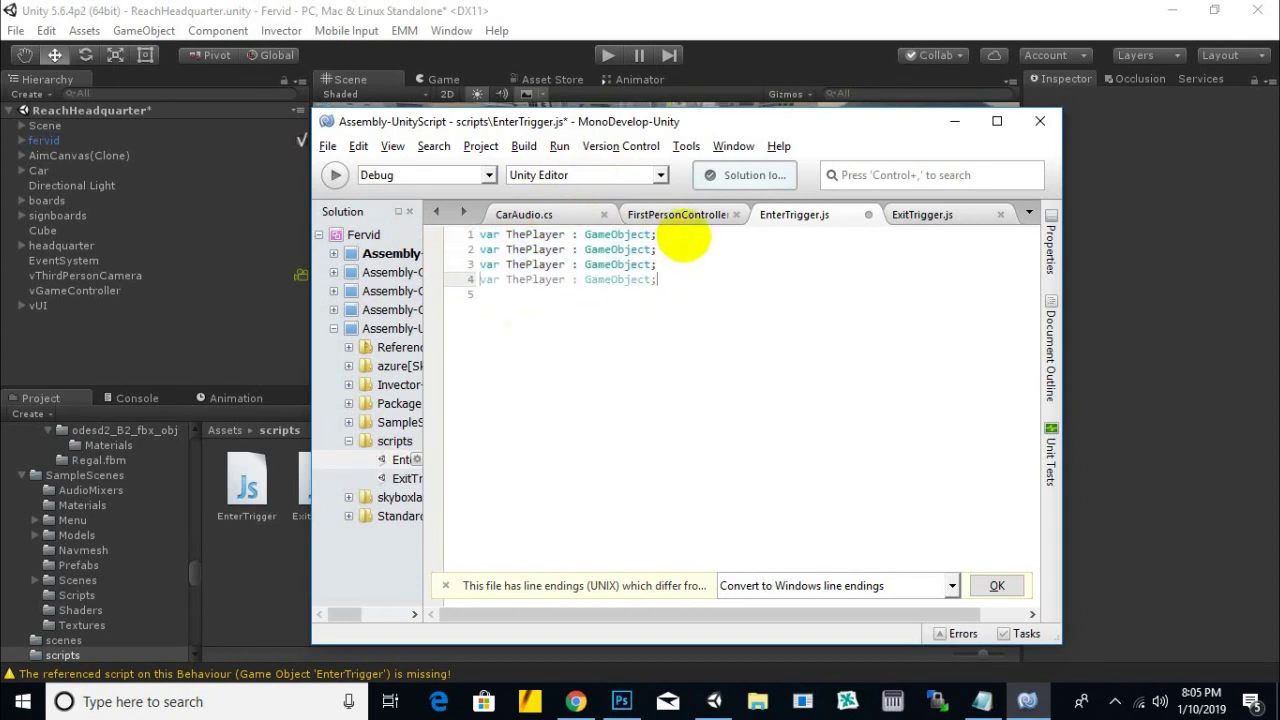
drag(565, 249, 526, 249)
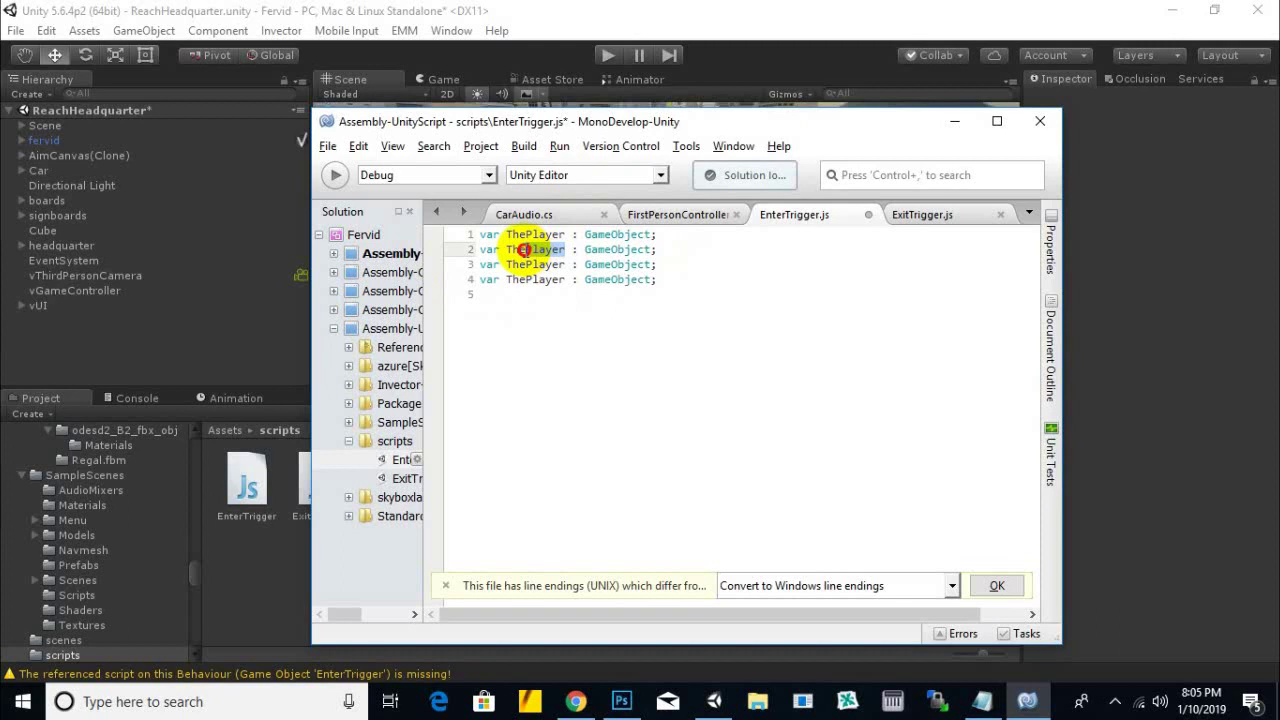
text(Car)
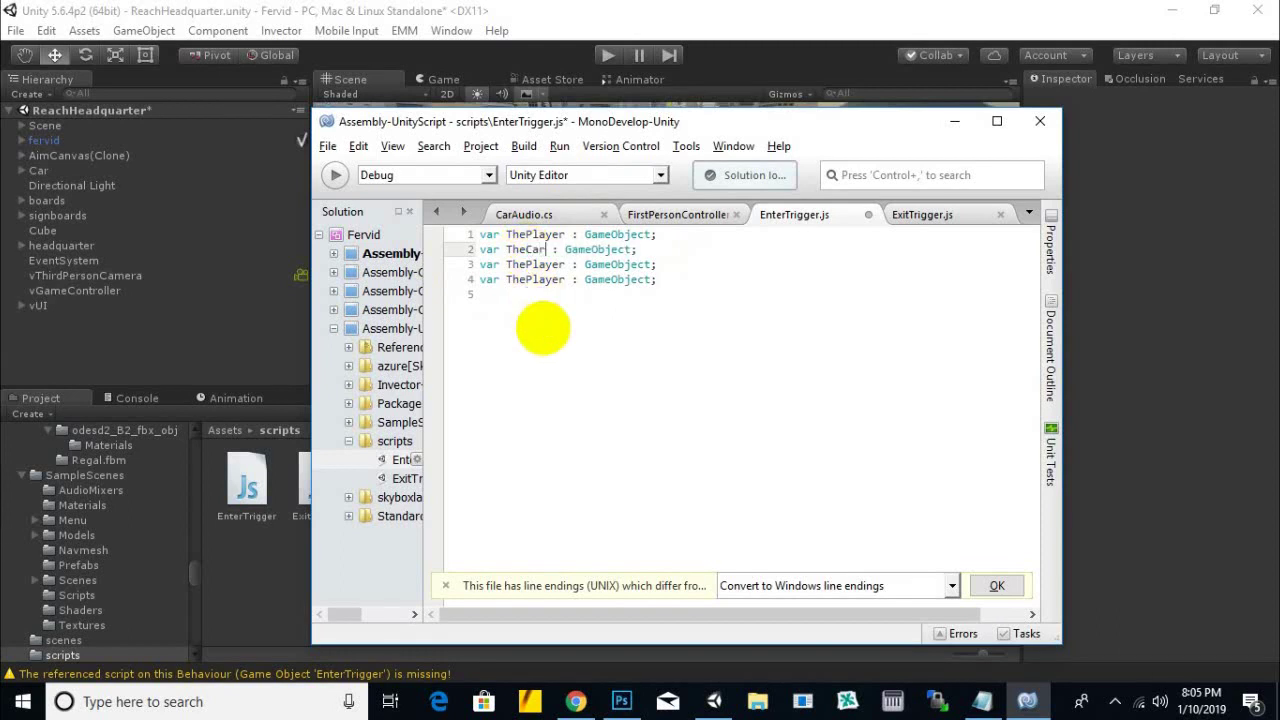
Rename the remaining copied variables to ExitTrigger and CarCam
drag(565, 264, 526, 264)
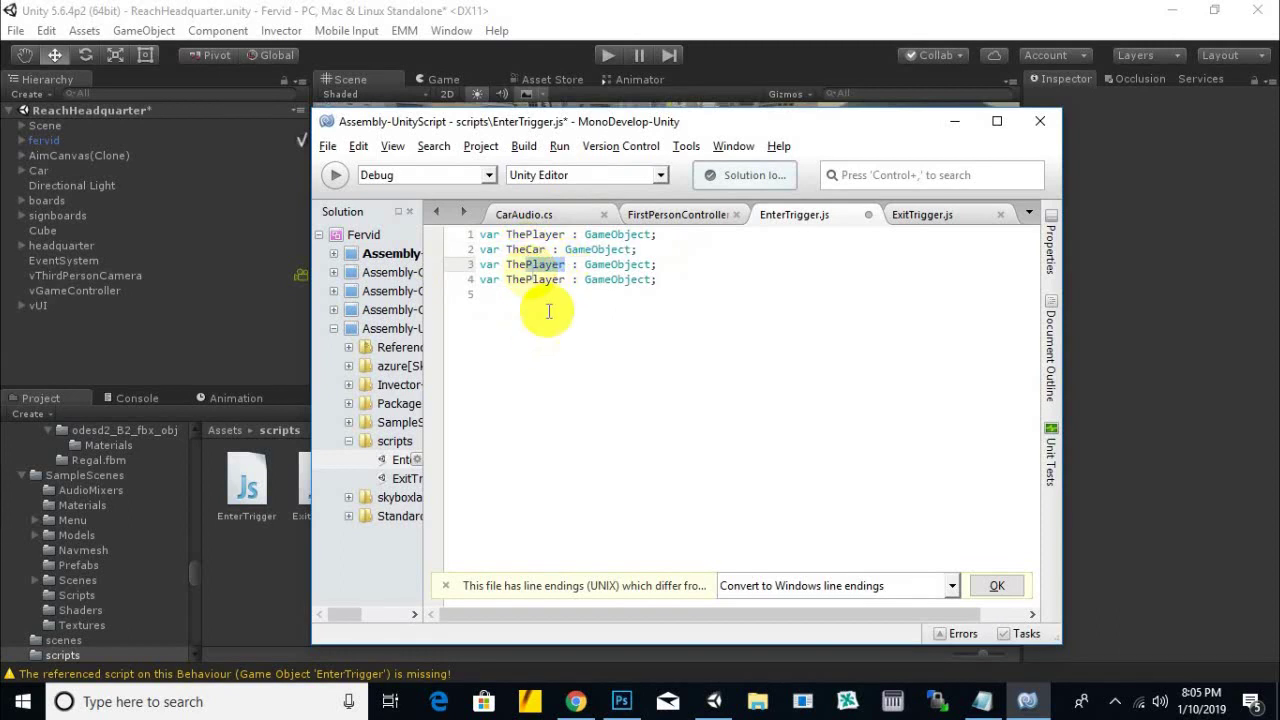
key(BackSpace)
key(BackSpace)
key(BackSpace)
key(BackSpace)
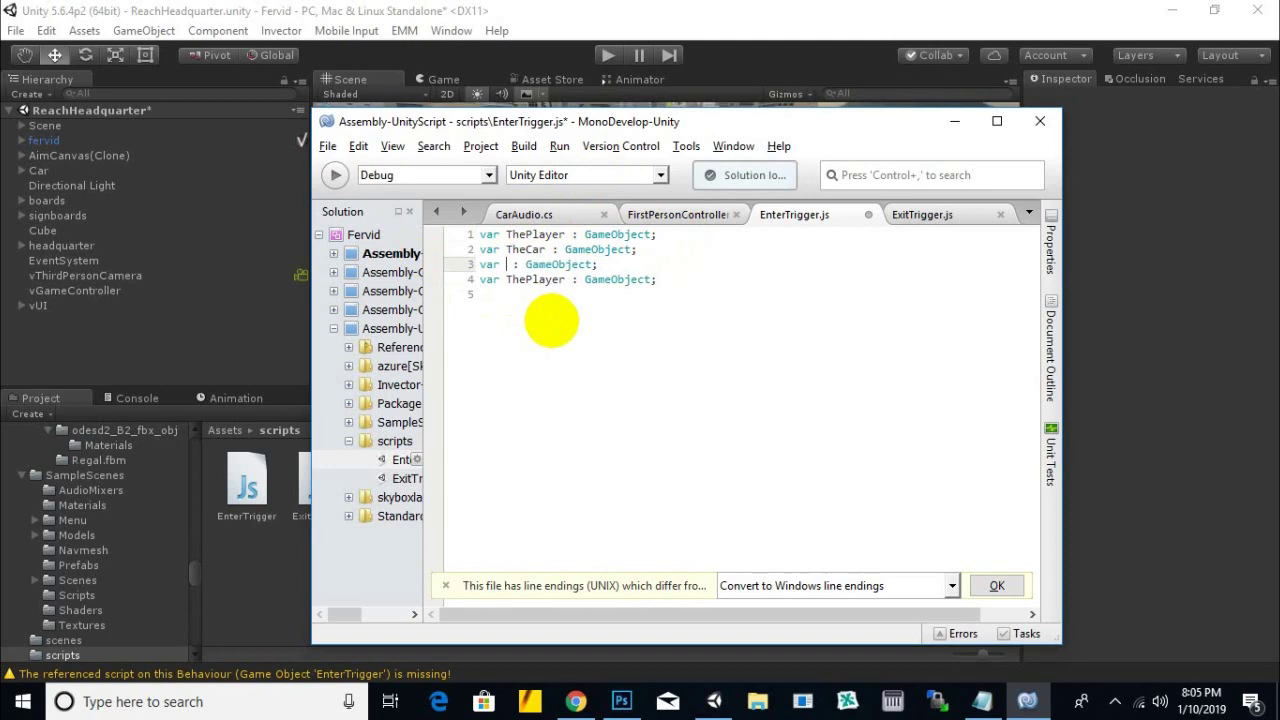
text(ExitTrigger)
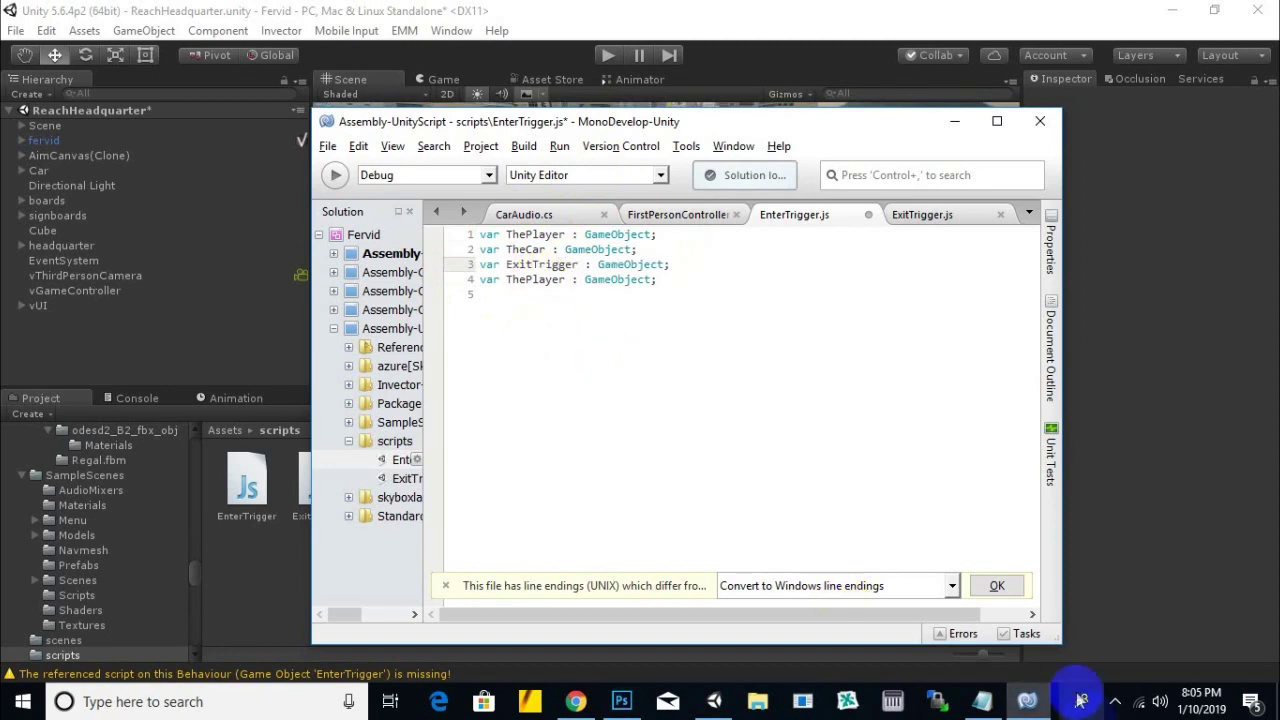
click(1117, 708)
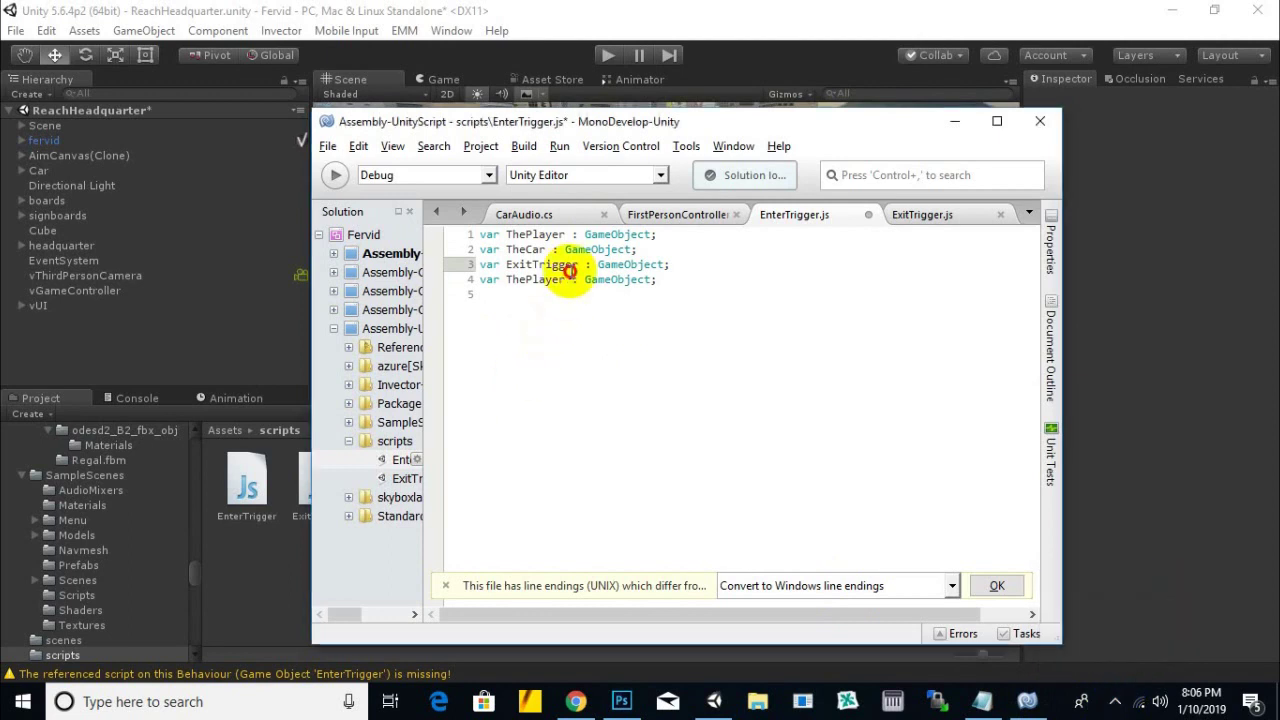
key(Down)
key(End)
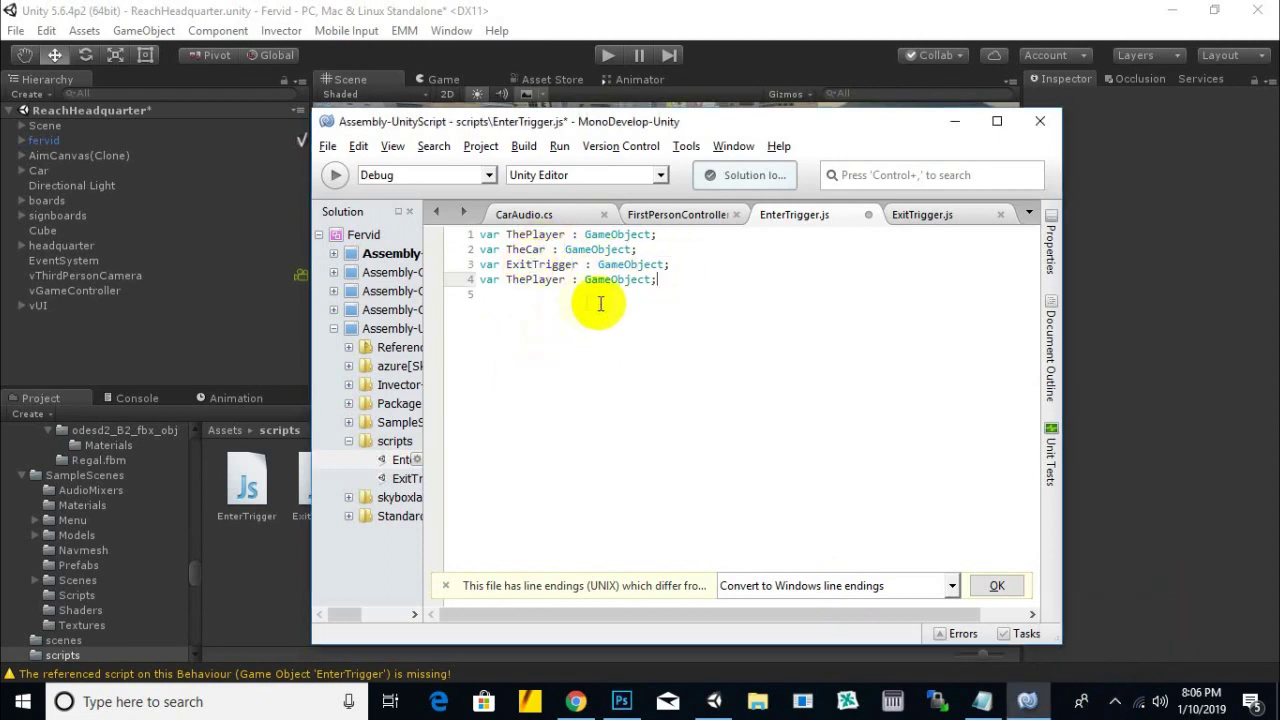
double_click(520, 279)
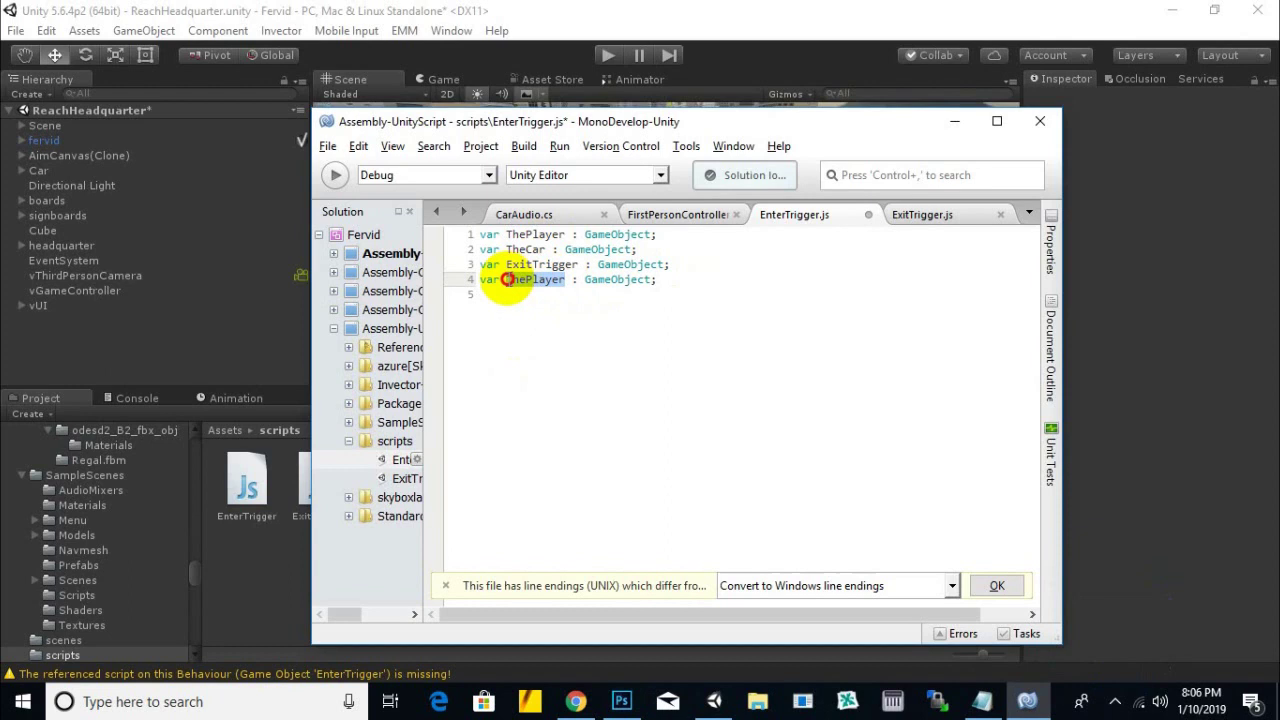
text(CarCam)
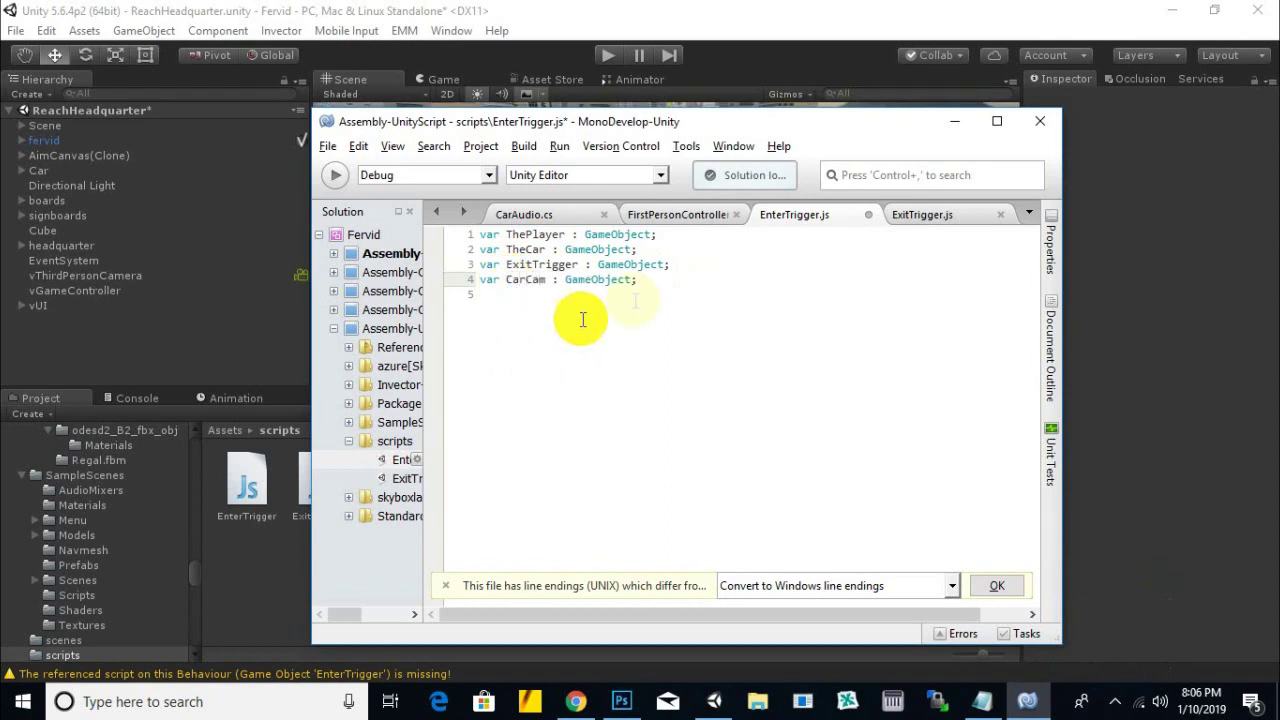
Add 'var TriggerCheck : int', save the script, and leave blank lines below
click(671, 277)
key(Return)
text(var E)
key(BackSpace)
text(TriggerCheck : int;)
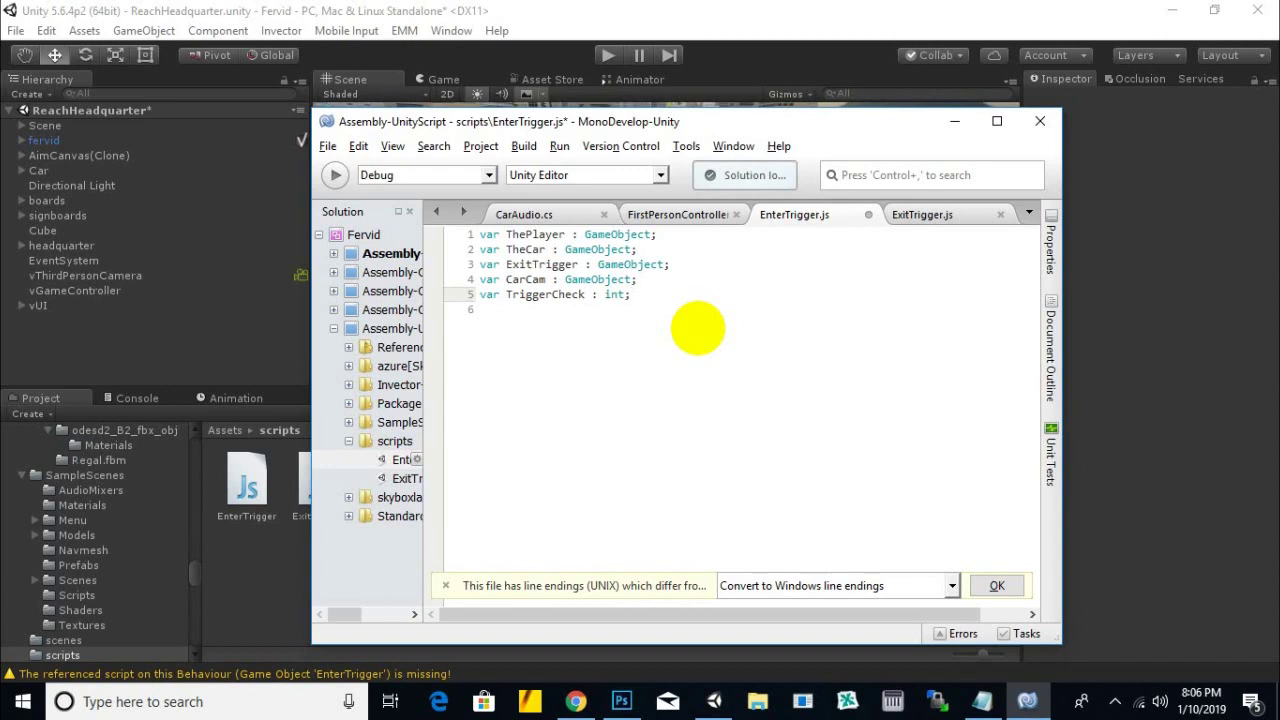
click(496, 234)
key(ctrl+s)
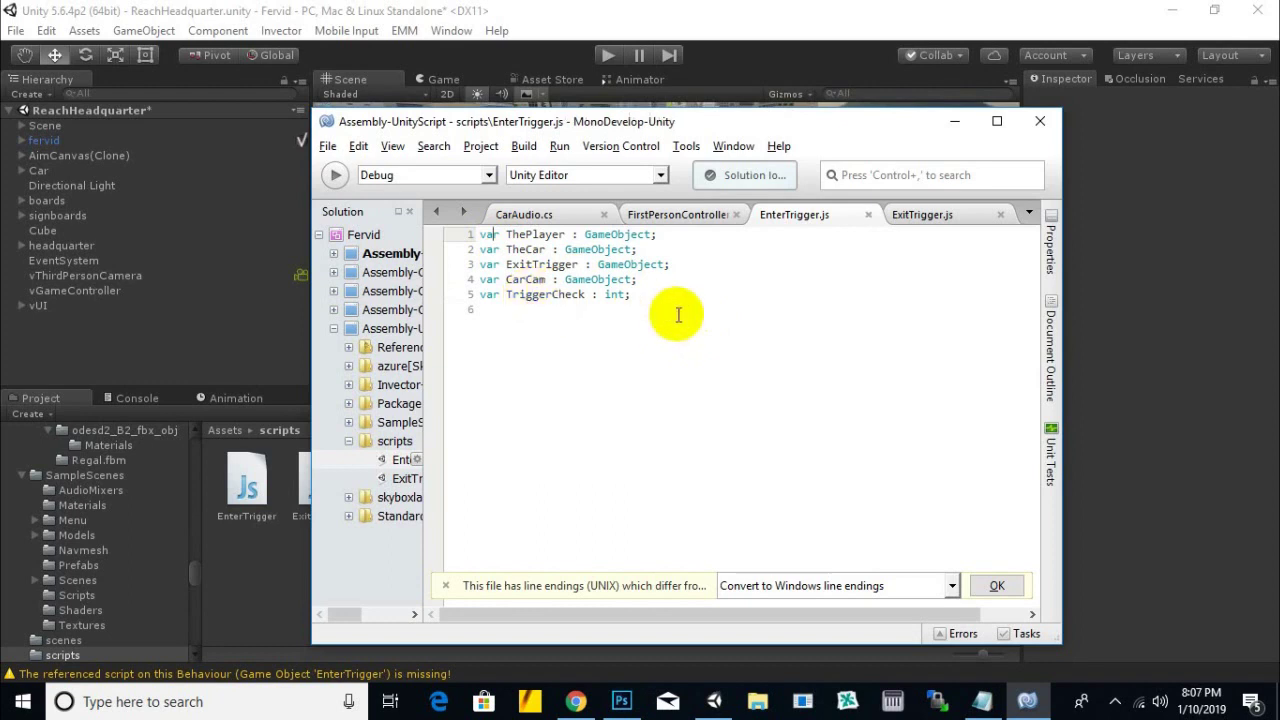
click(676, 294)
key(Return)
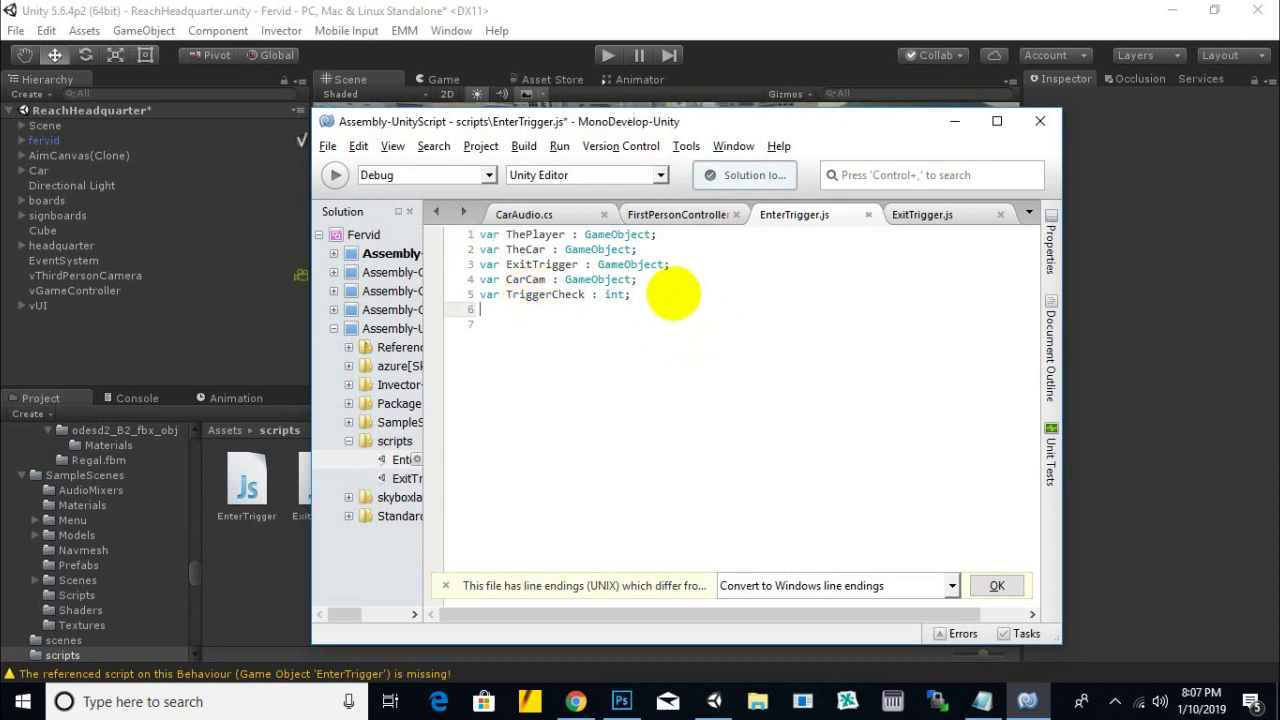
key(Return)
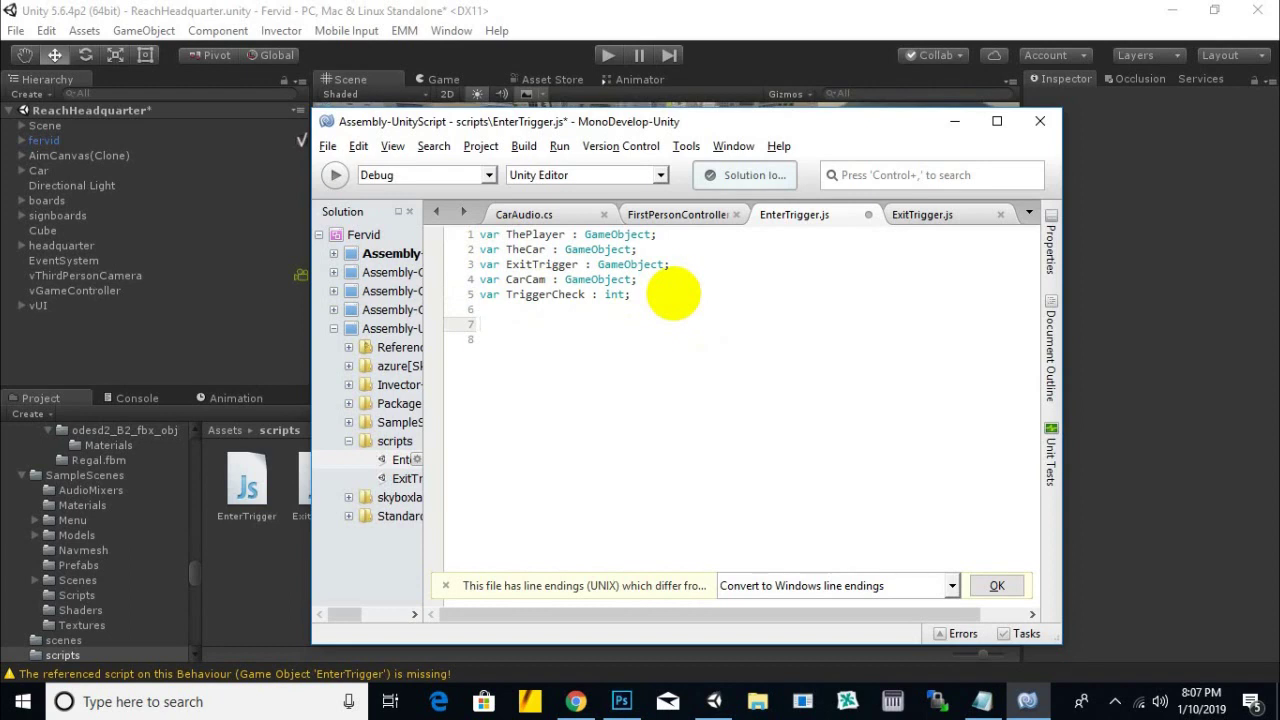
Write an OnTriggerEnter(col : Collider) function containing TriggerCheck == 1
text(function)
text(OnTriggerEnter)
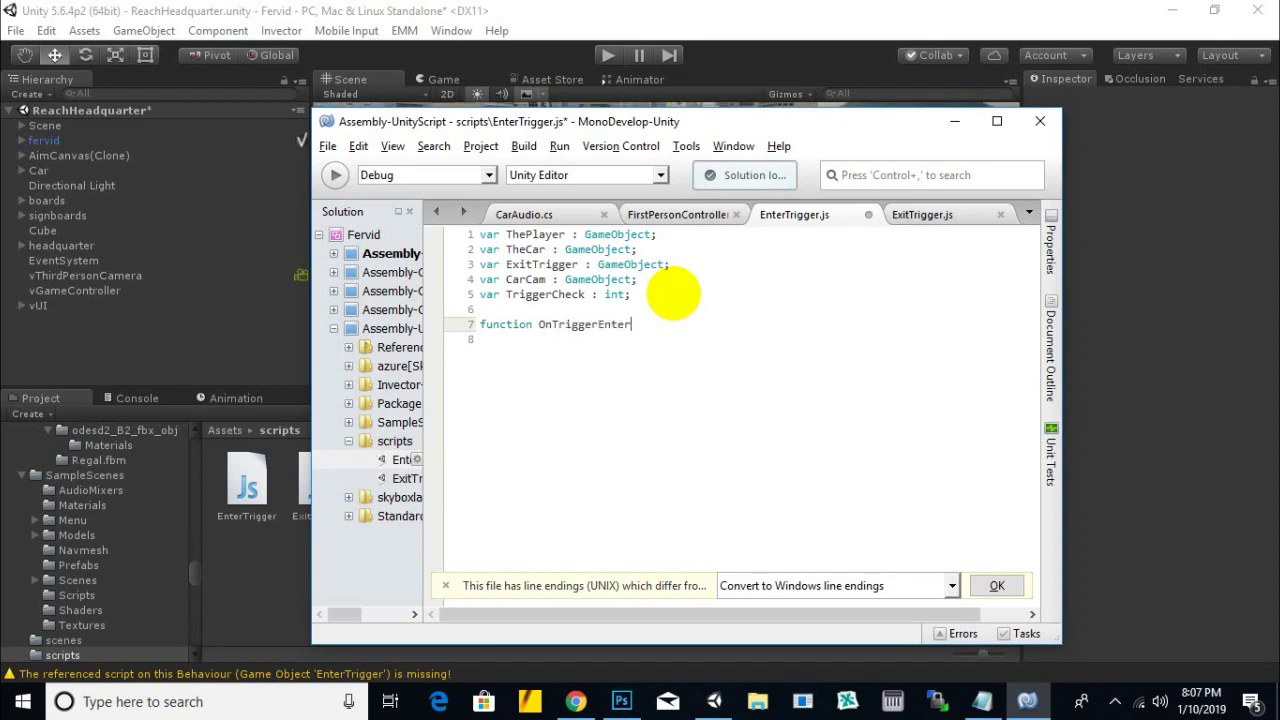
text(())
text("")
key(BackSpace)
key(BackSpace)
text(col)
text( : C)
text(ollider){)
key(Return)
key(Return)
key(Return)
key(Return)
key(Return)
key(Return)
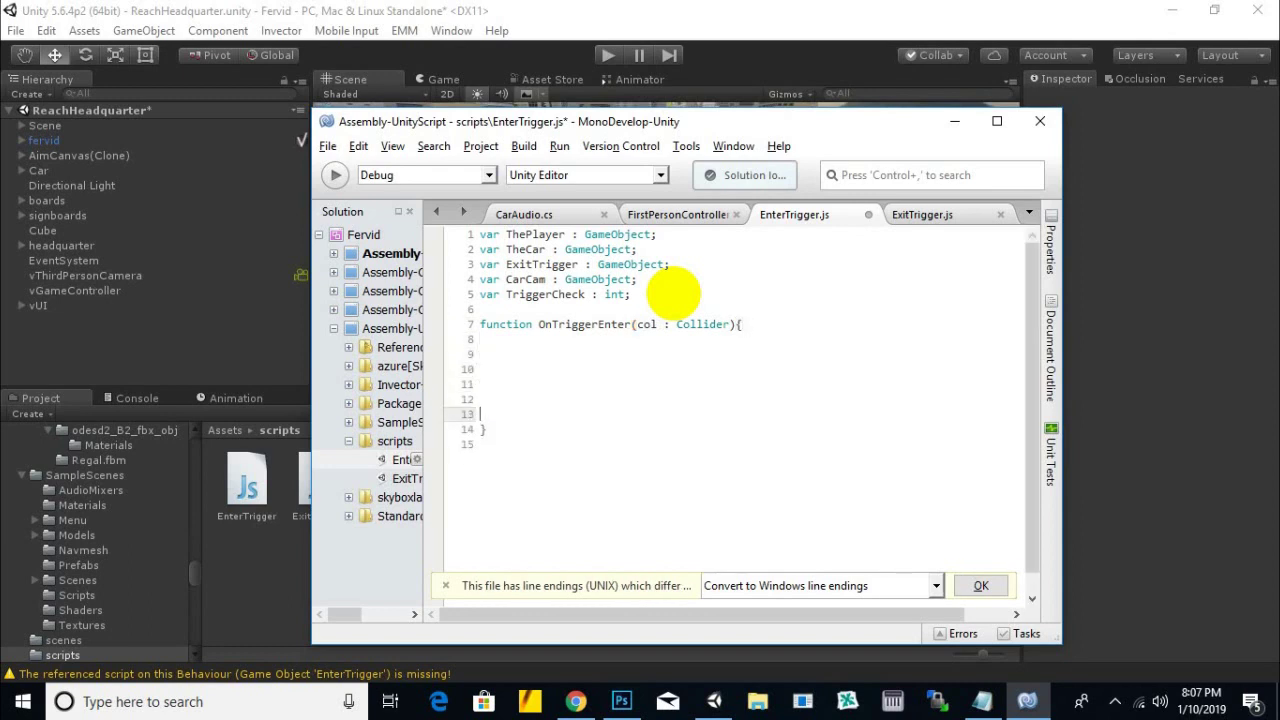
key(BackSpace)
key(BackSpace)
key(BackSpace)
key(BackSpace)
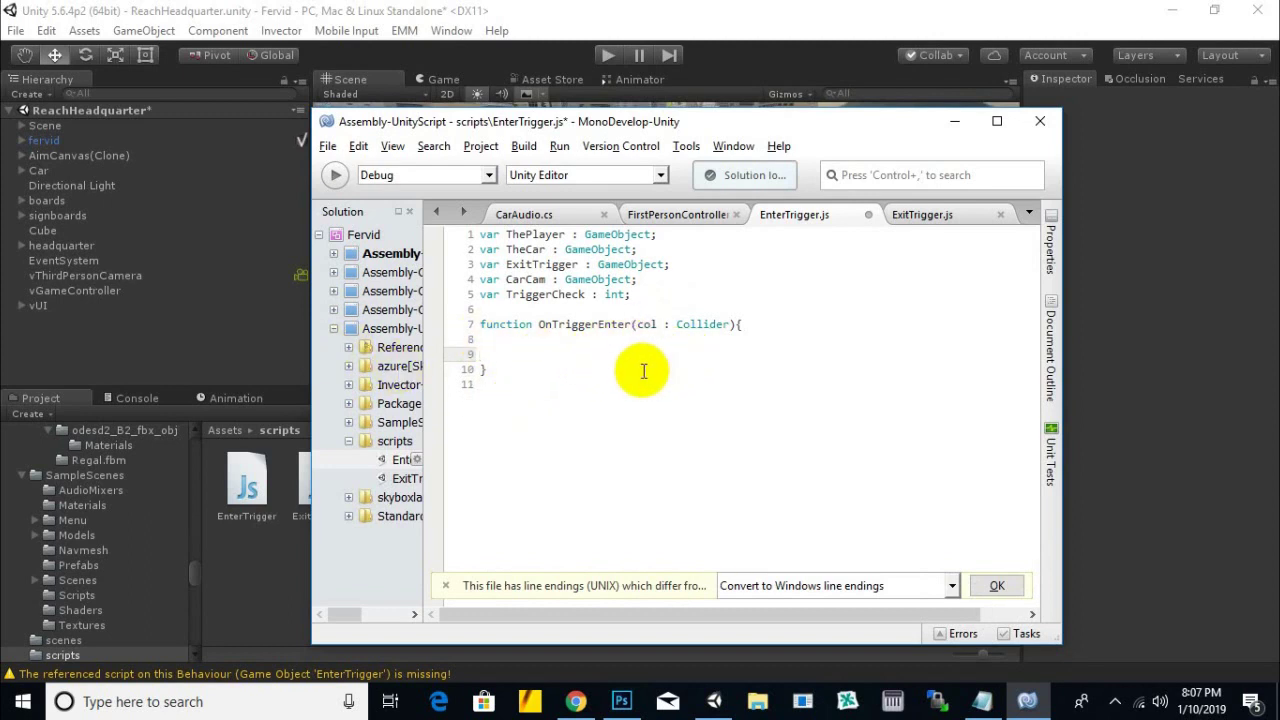
text(TriggerCheck )
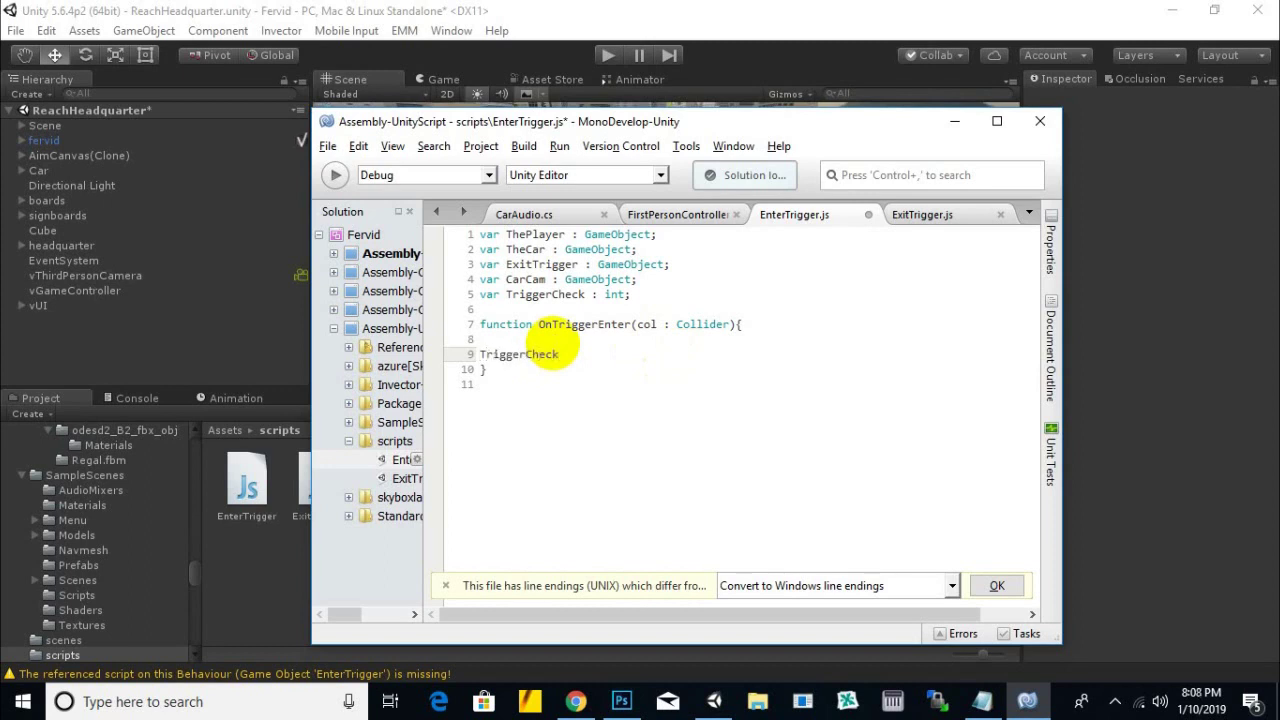
text(== )
text(1;)
Copy it into an OnTriggerExit function with TriggerCheck == 0 and save
double_click(589, 354)
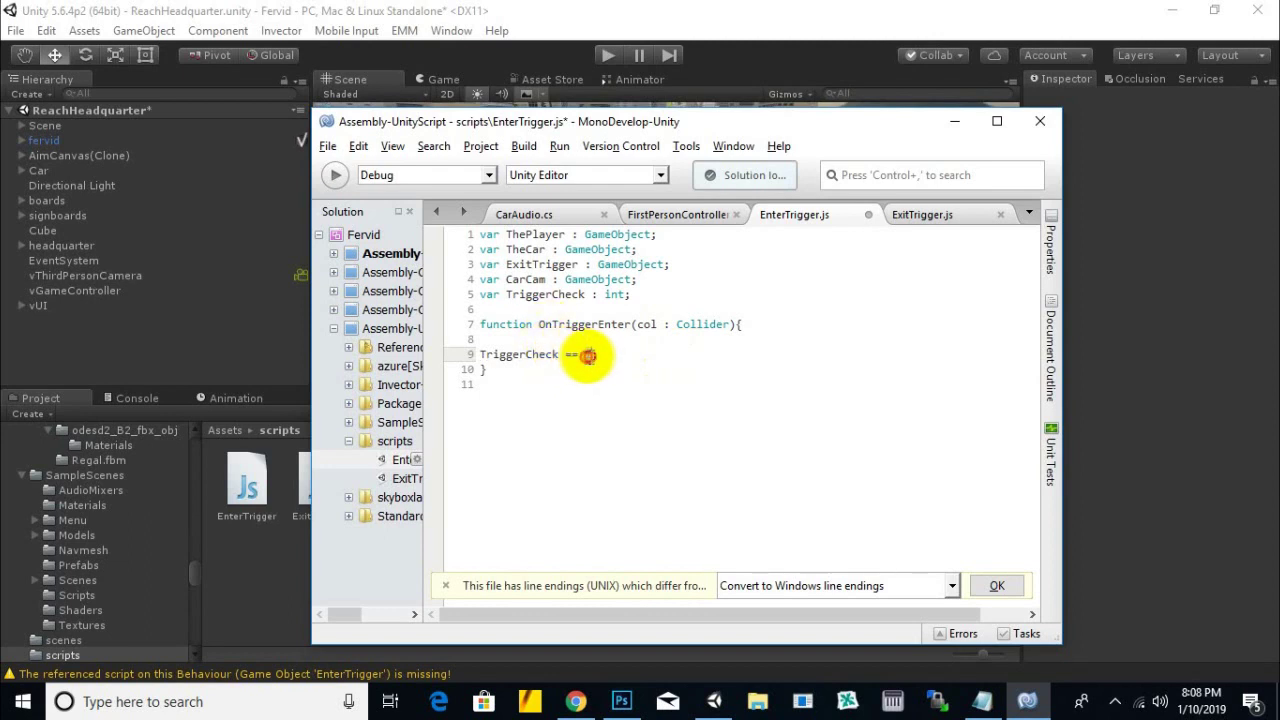
drag(586, 368, 482, 323)
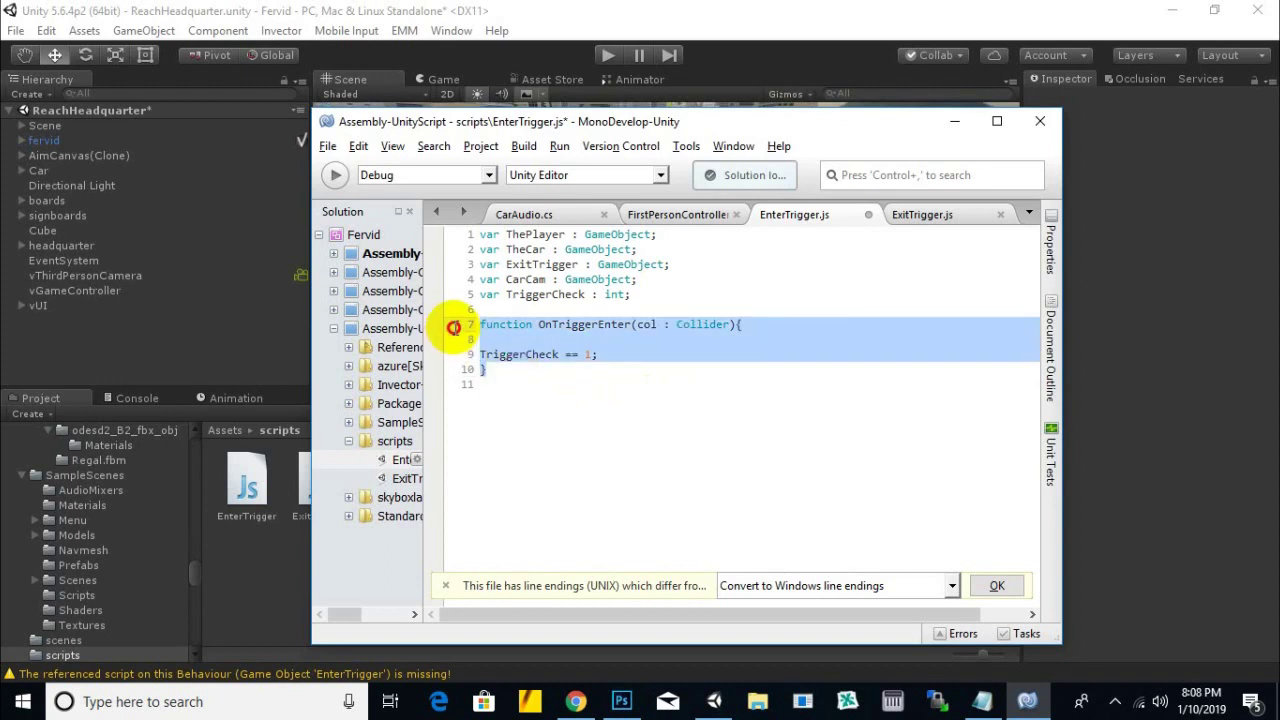
key(ctrl+c)
click(540, 366)
key(Down)
key(Down)
key(ctrl+v)
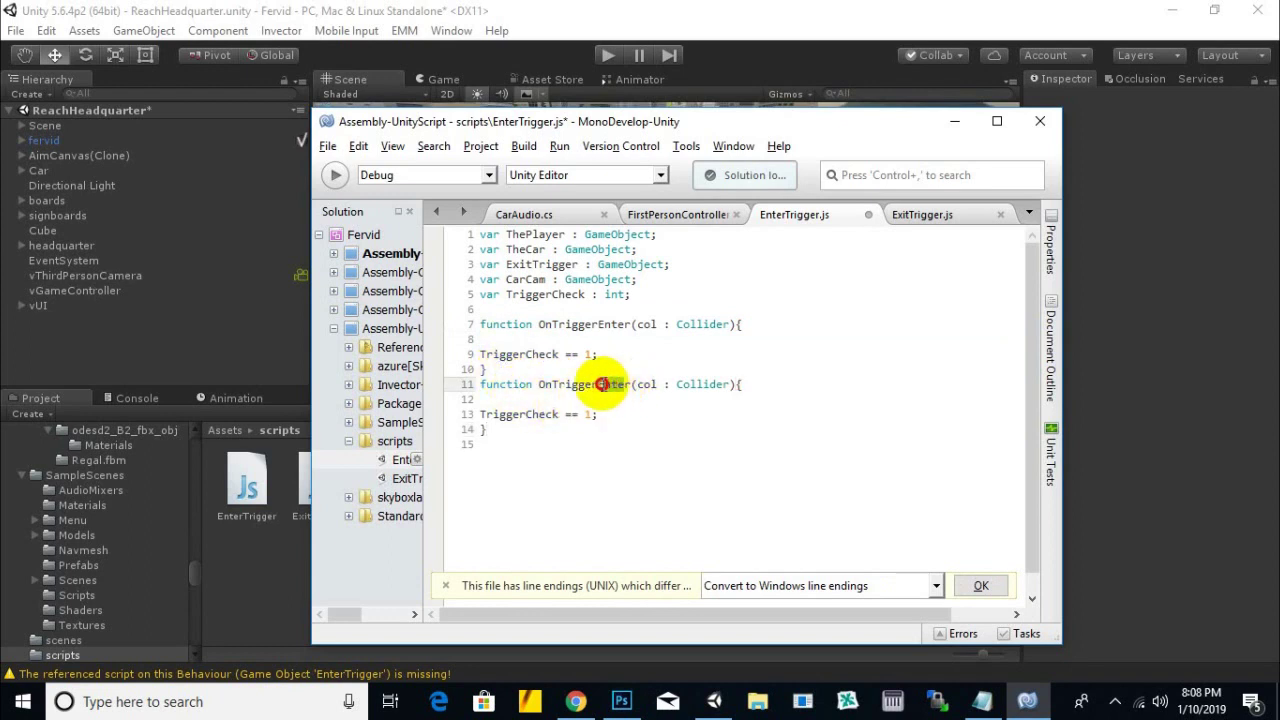
key(BackSpace)
key(BackSpace)
key(BackSpace)
text(xitt)
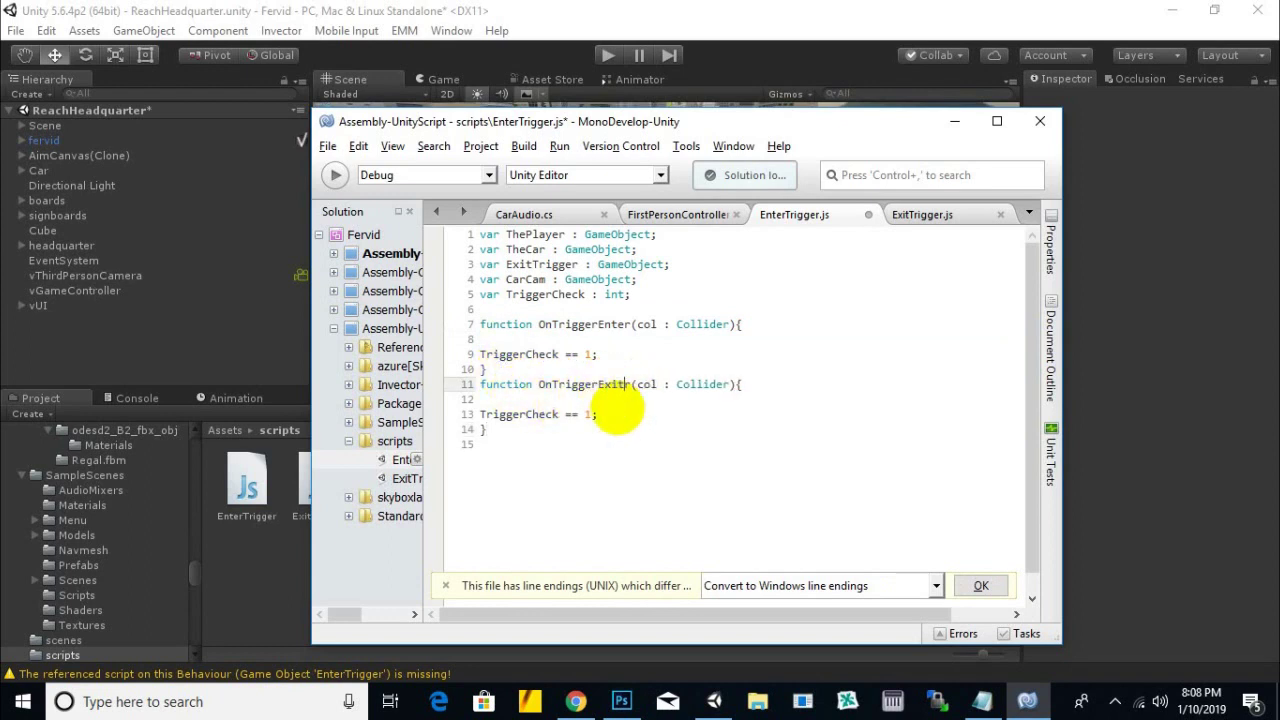
key(Delete)
double_click(589, 414)
text(0)
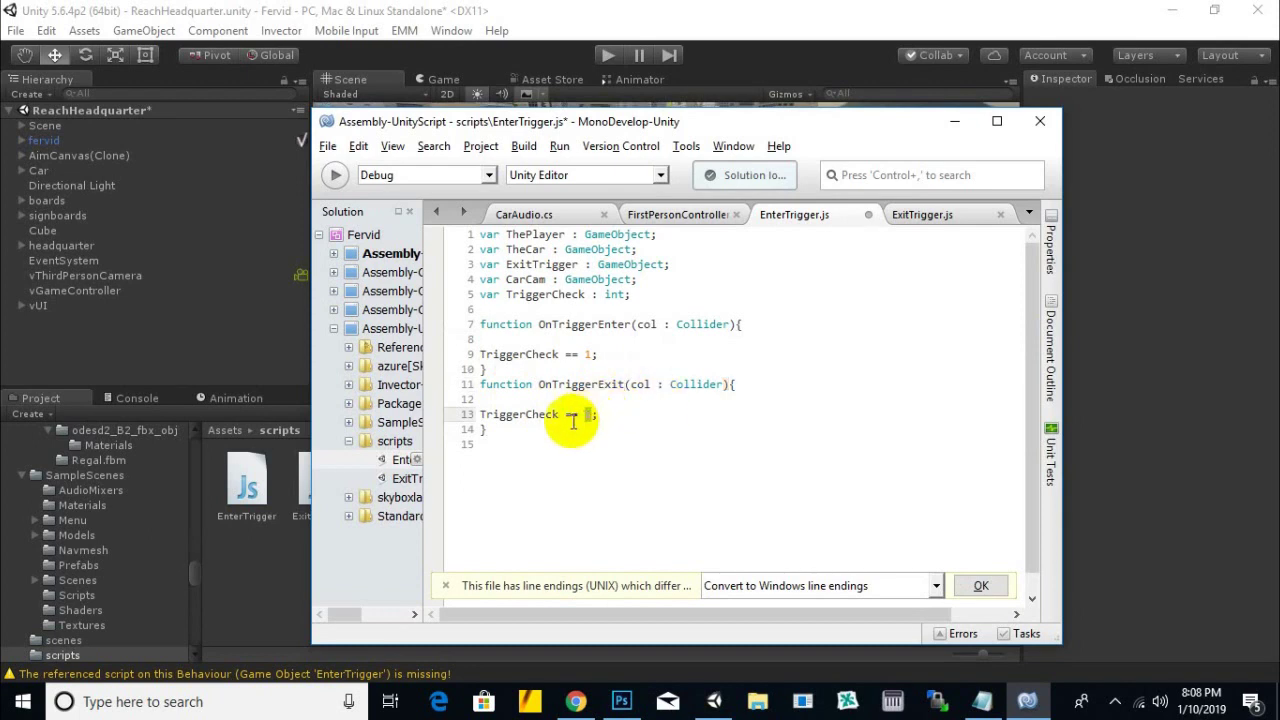
key(ctrl+s)
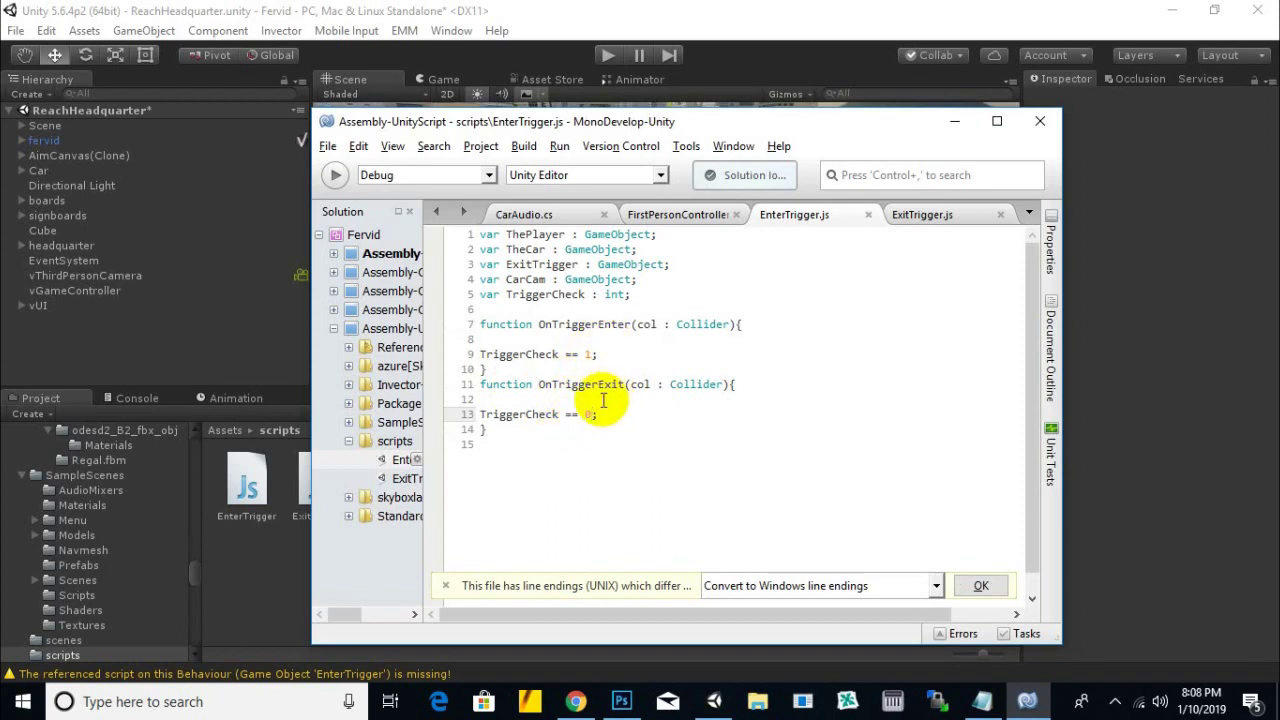
Review the TriggerCheck lines, then start an empty Update function on line 15
click(566, 322)
click(577, 384)
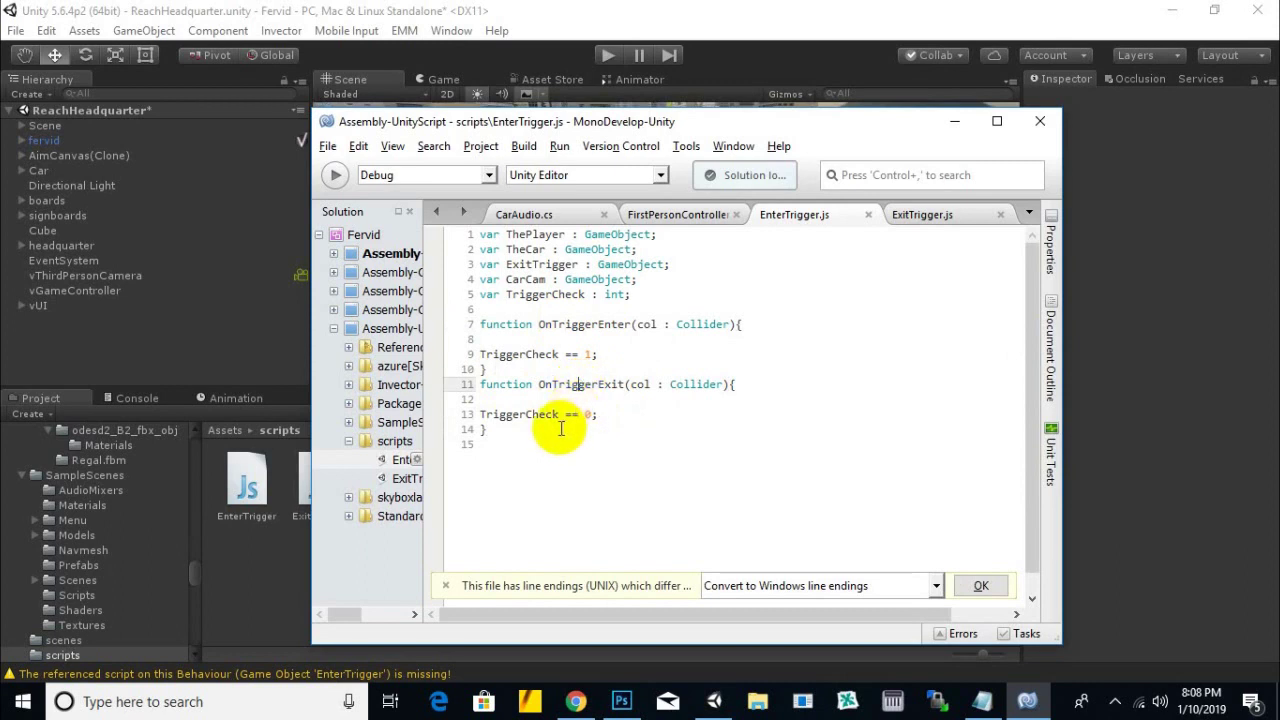
click(545, 294)
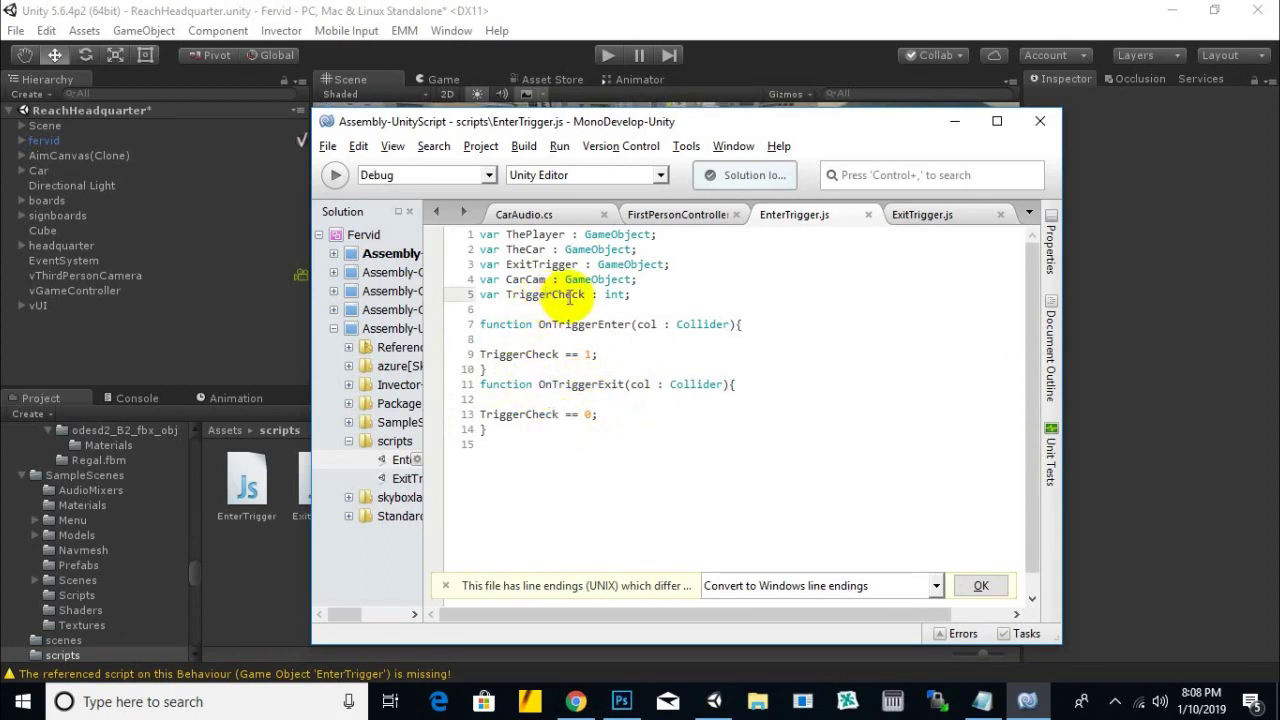
drag(584, 294, 506, 294)
click(592, 354)
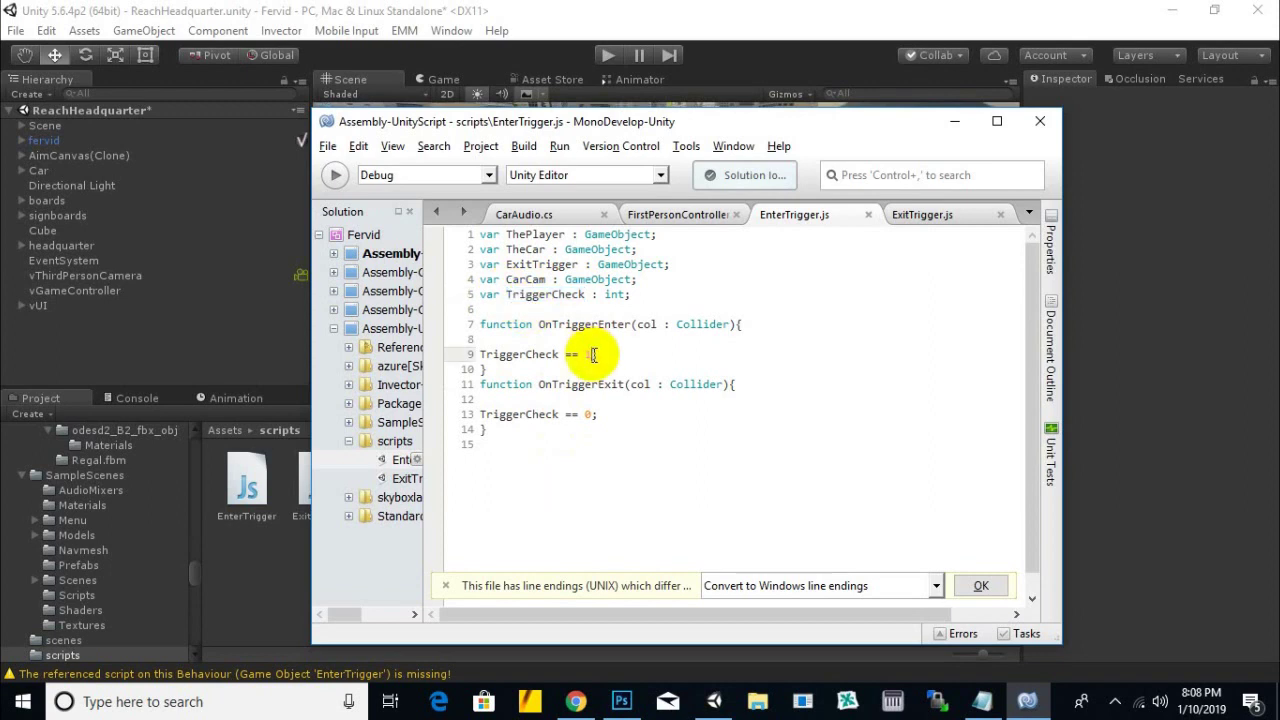
click(610, 437)
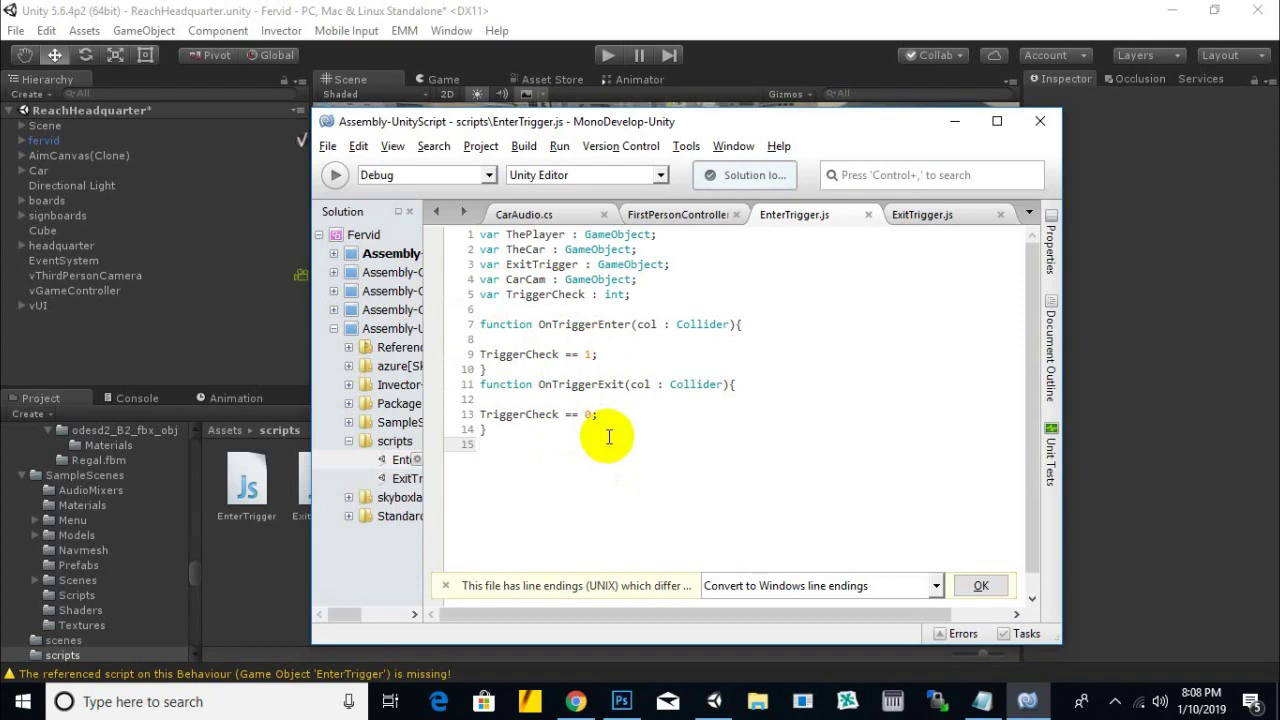
text(function )
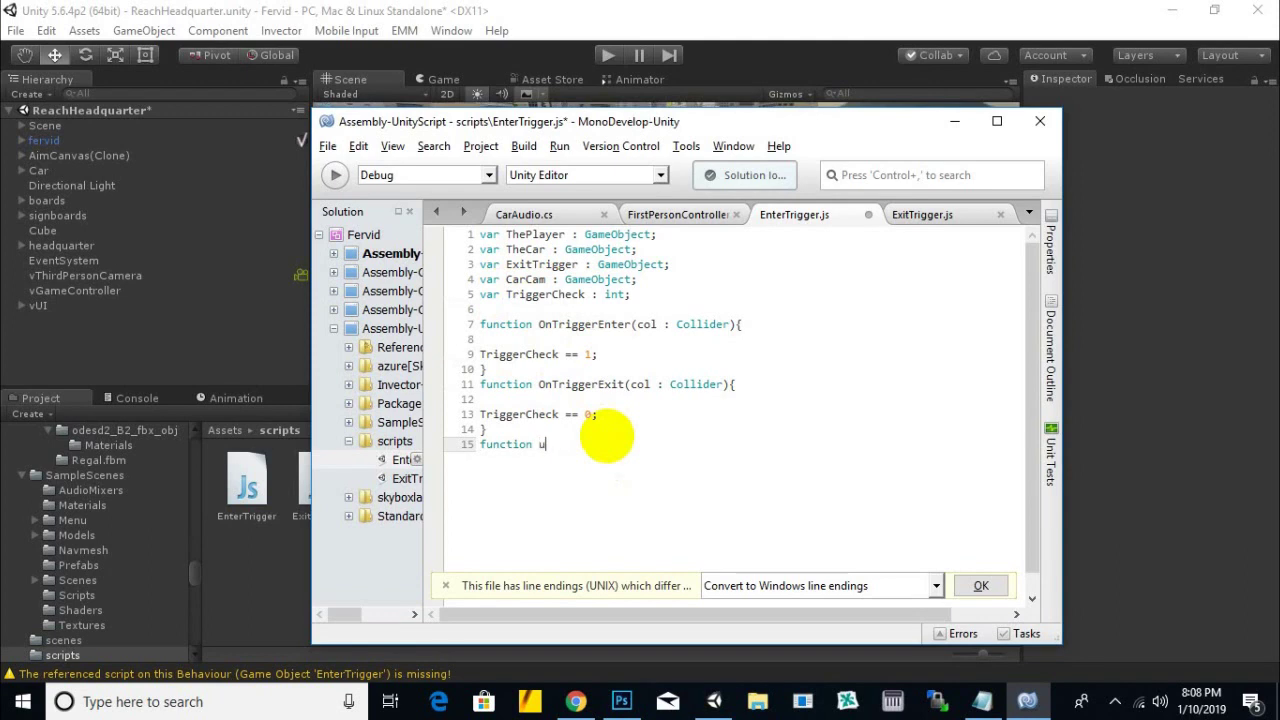
text(Update(){})
Inside Update, open an if block testing TriggerCheck == 1
key(Return)
key(Return)
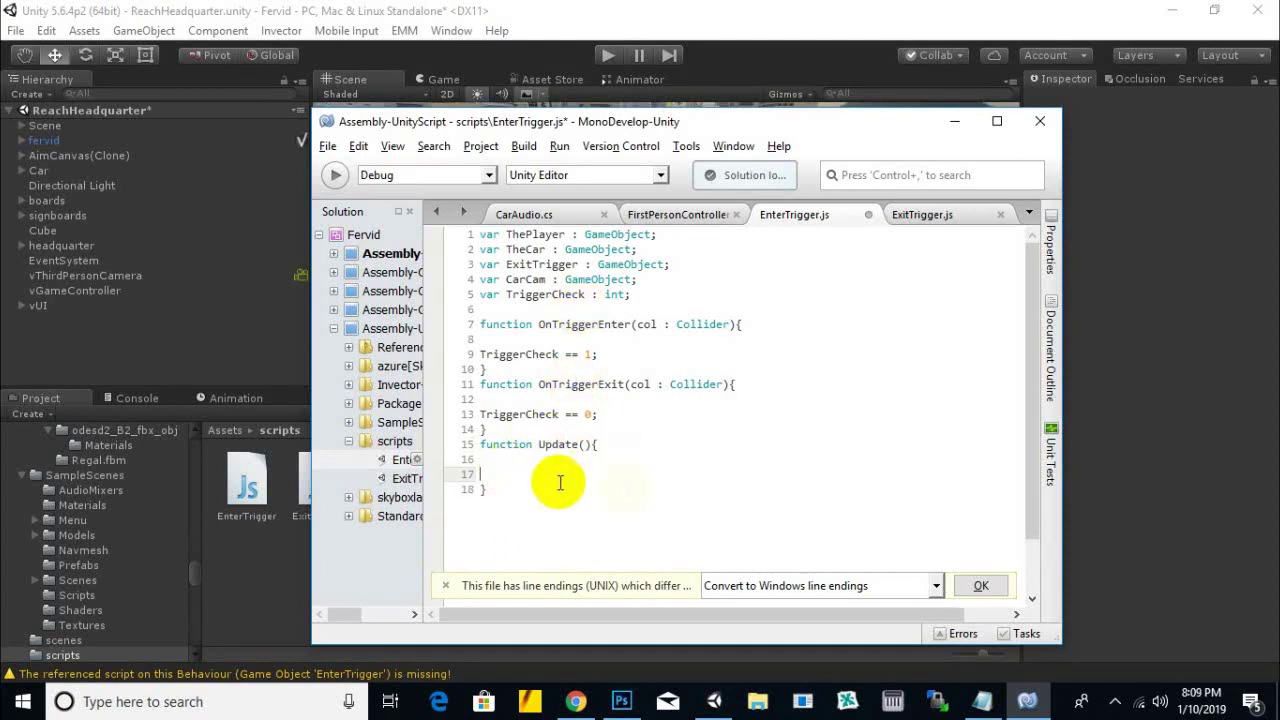
text(iv)
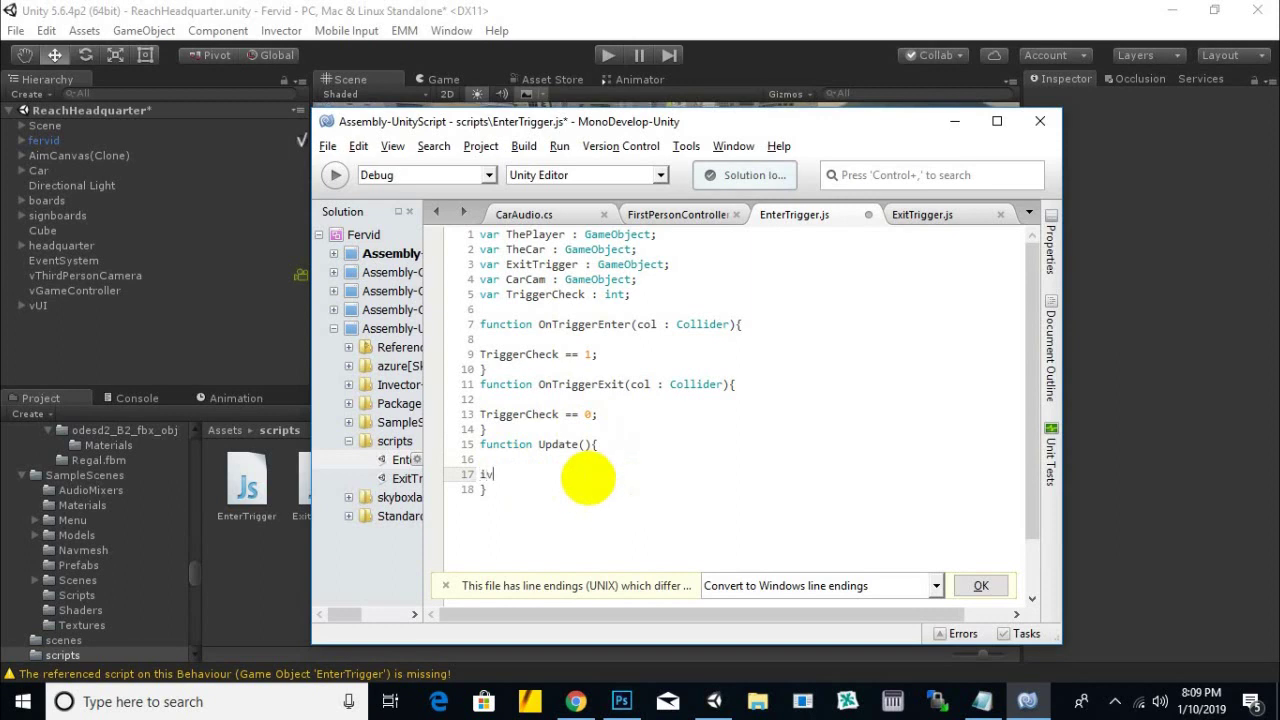
text(())
text(TriggerCheck == )
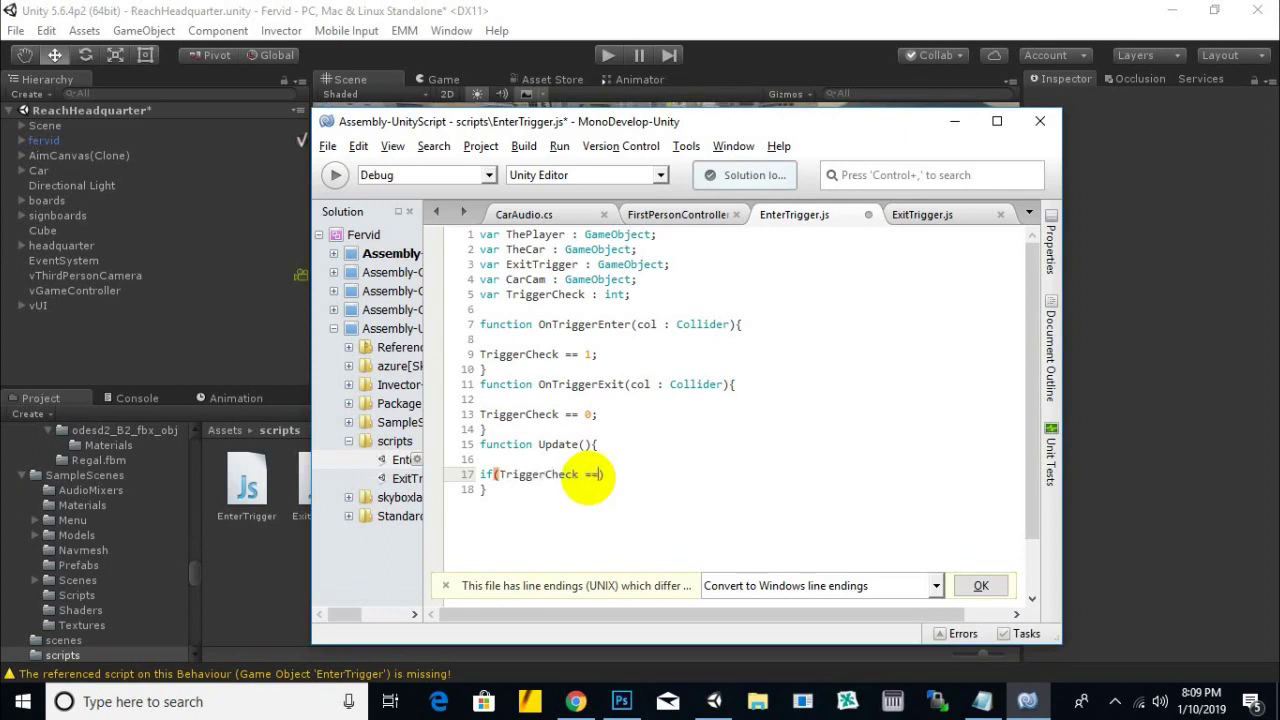
text(1)
text({)
key(Return)
key(Return)
key(Return)
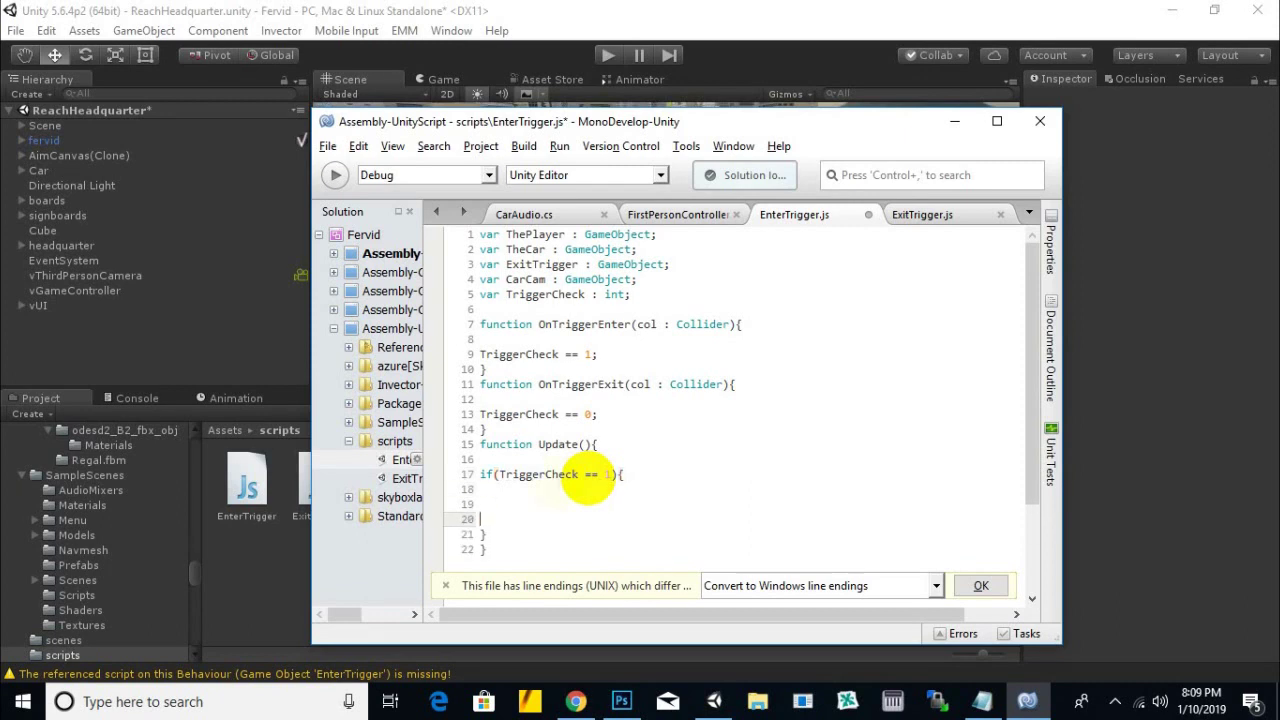
Nest an if (Input.GetButtonDown("Action")) block inside it and return to Unity
click(555, 504)
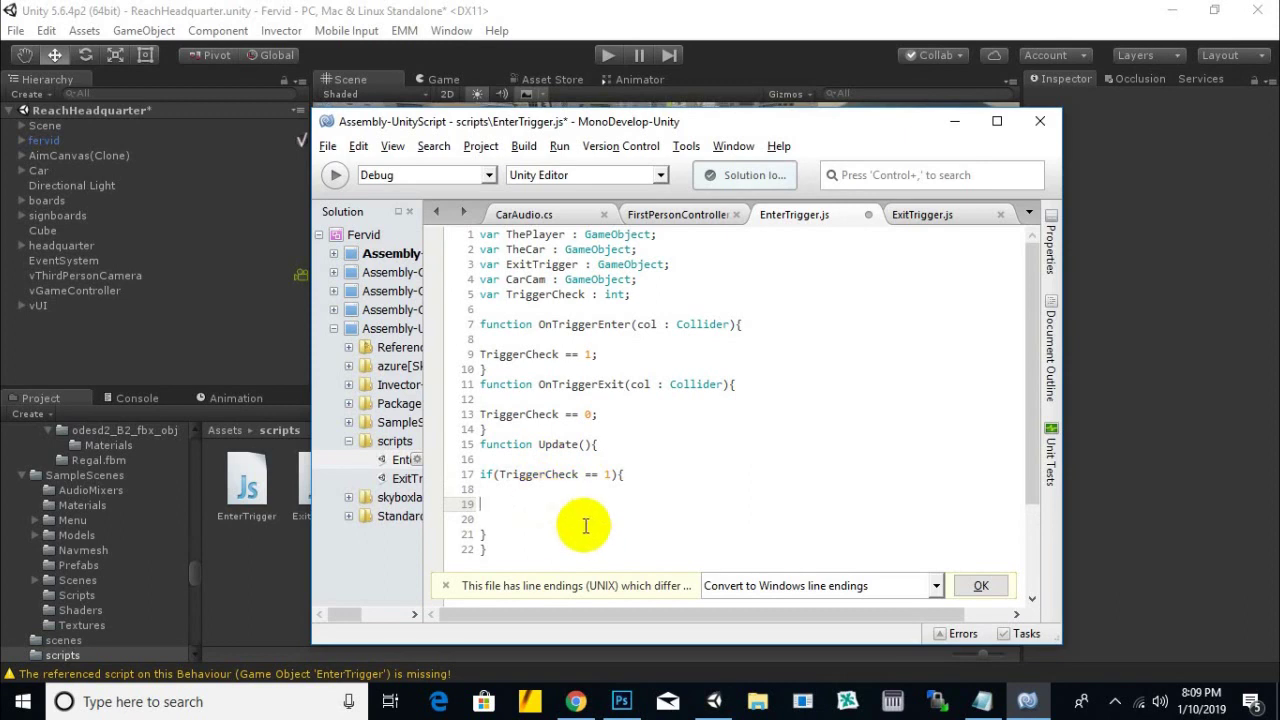
text(if)
click(577, 474)
click(523, 503)
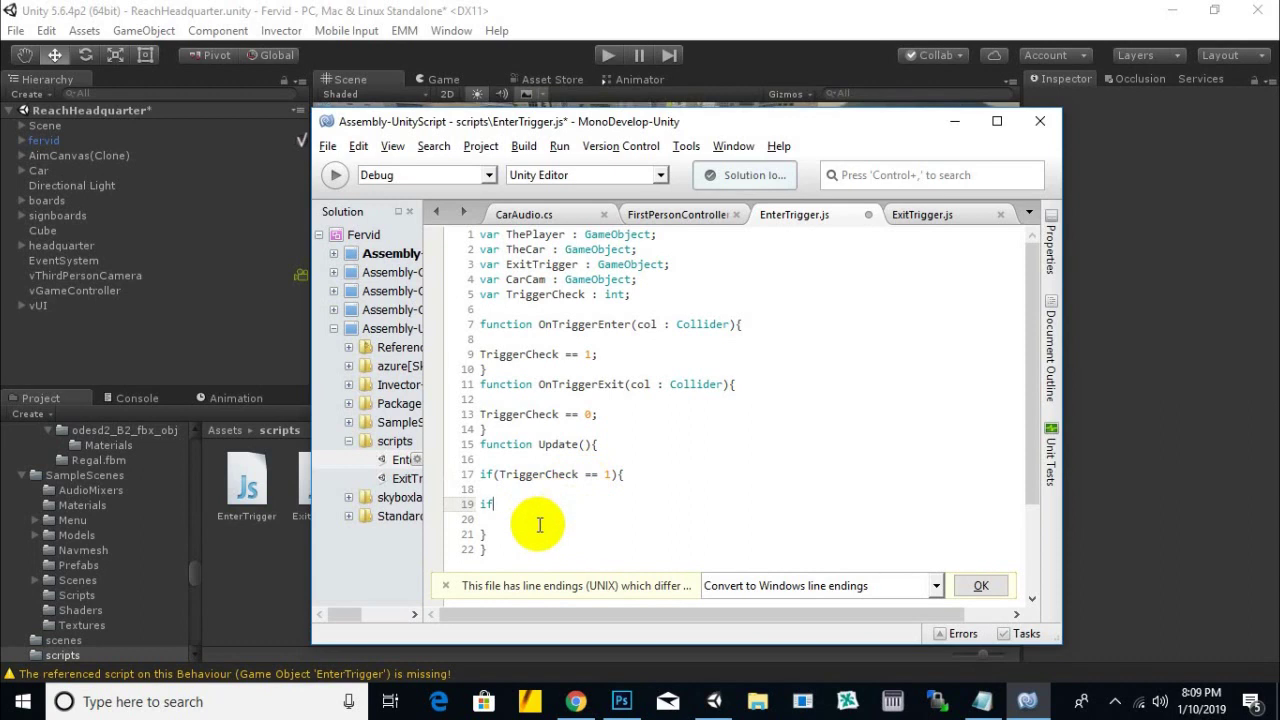
text(())
text(Input.)
text(GetB)
text(uttonDown)
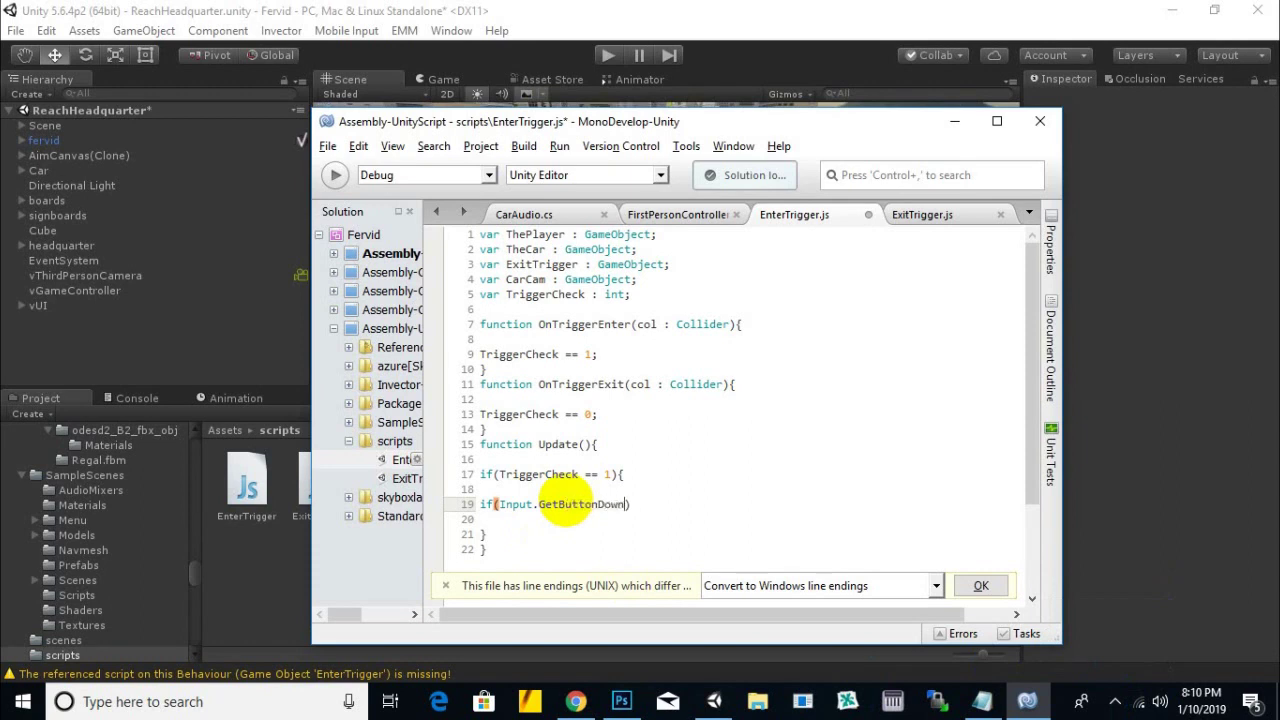
text(()
text("Action)
text()))
text({)
key(Return)
key(Return)
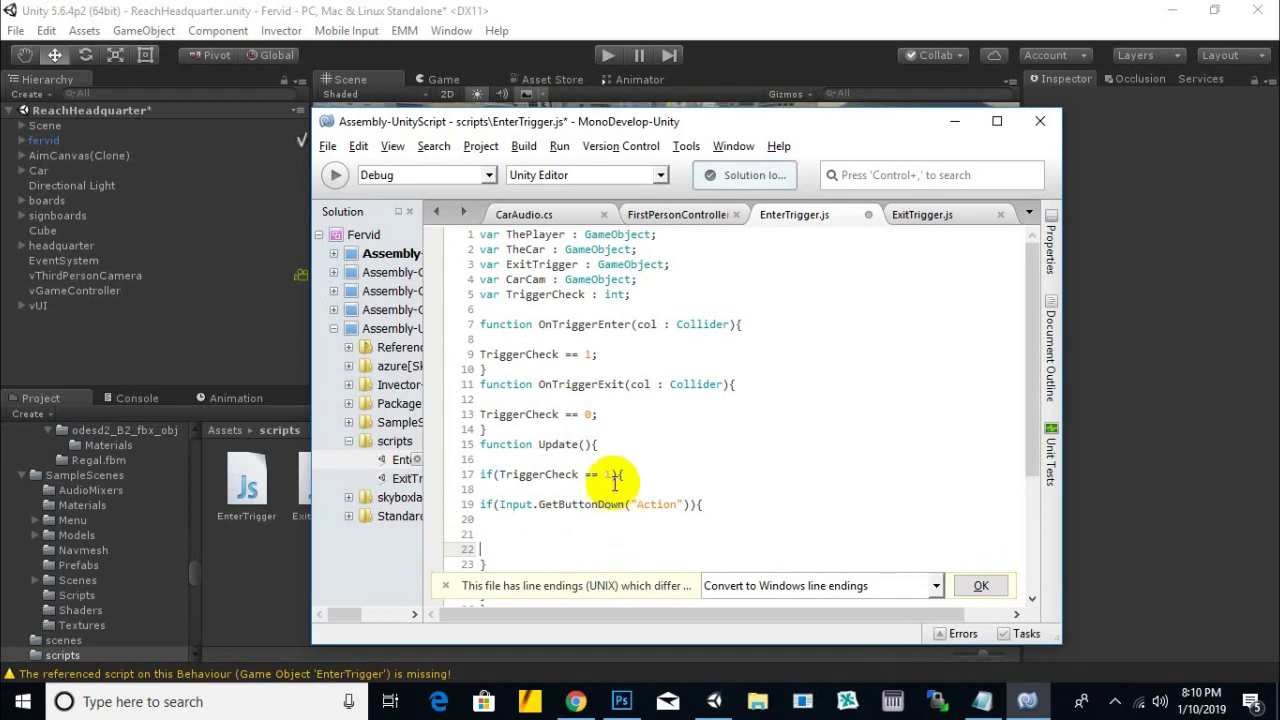
click(405, 12)
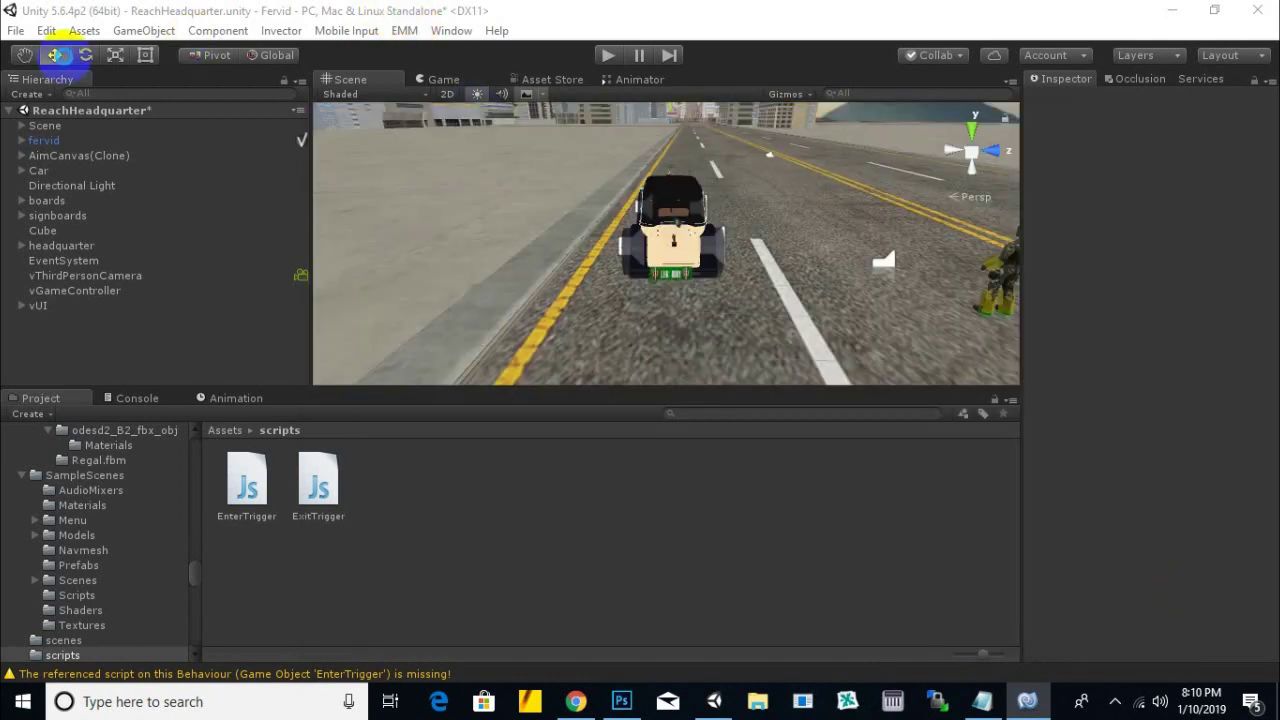
Open Edit > Project Settings > Input and raise the axes count to 33
click(46, 30)
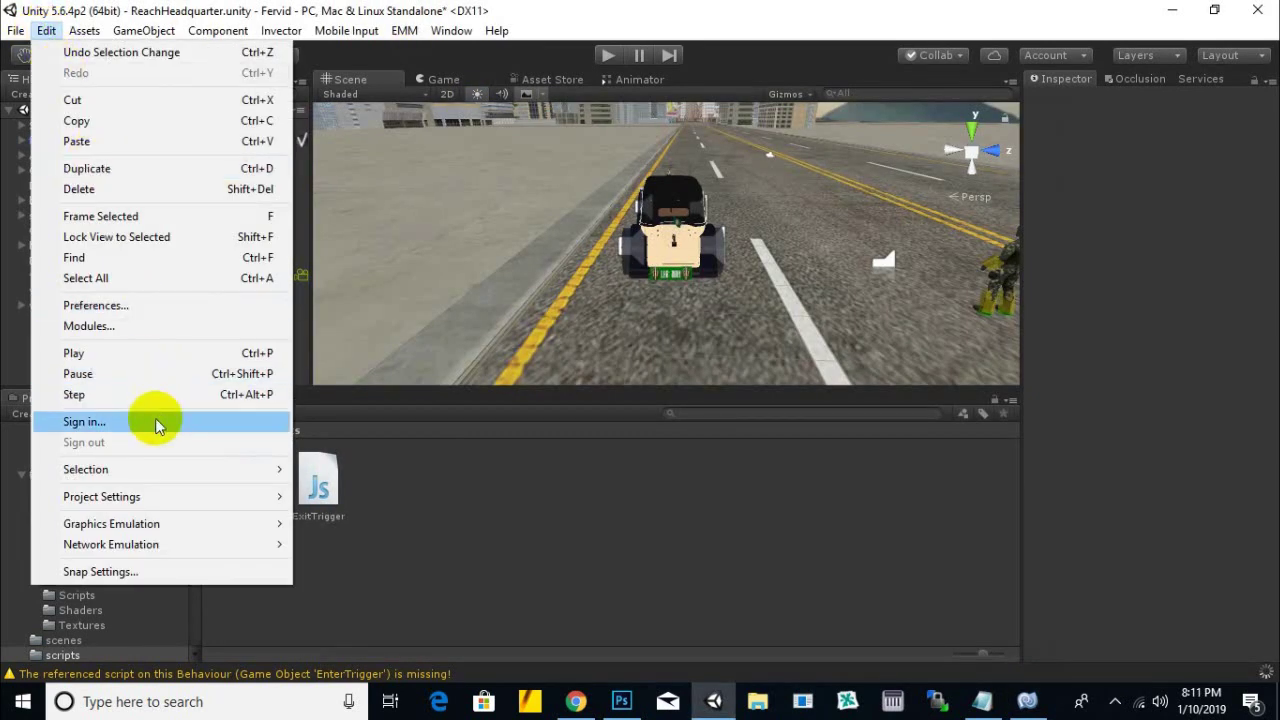
mouse_move(128, 497)
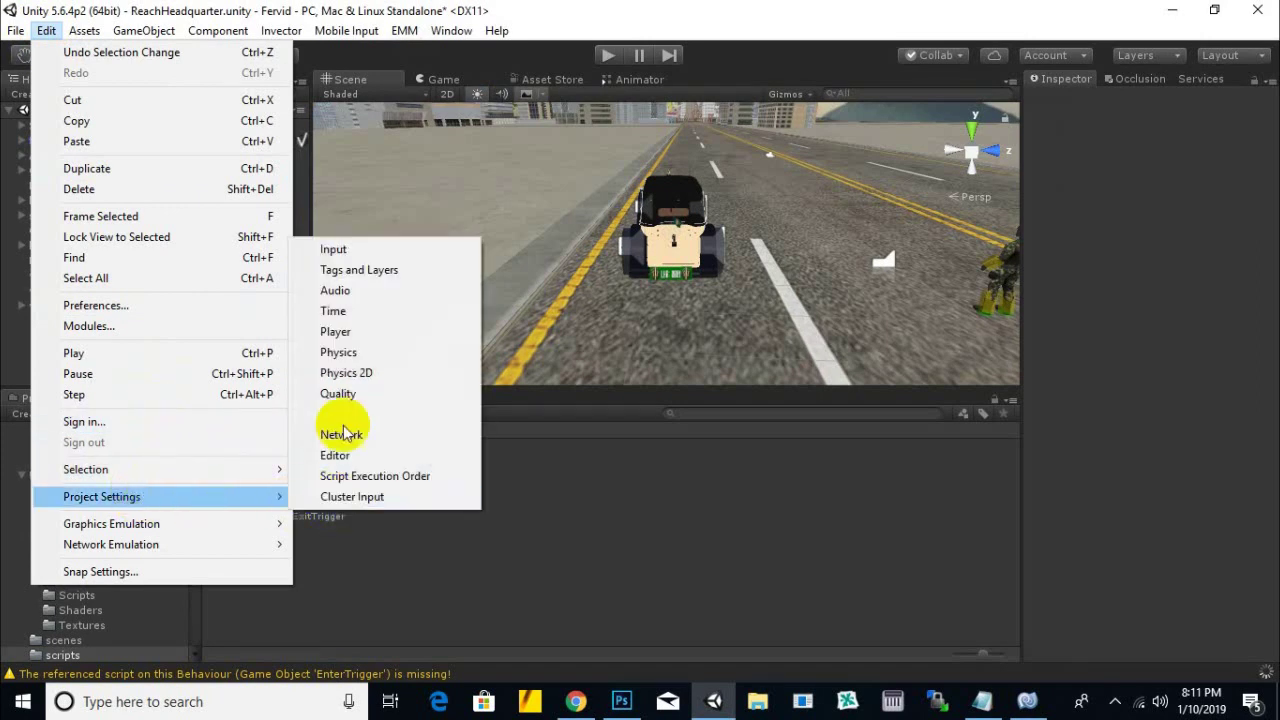
click(333, 249)
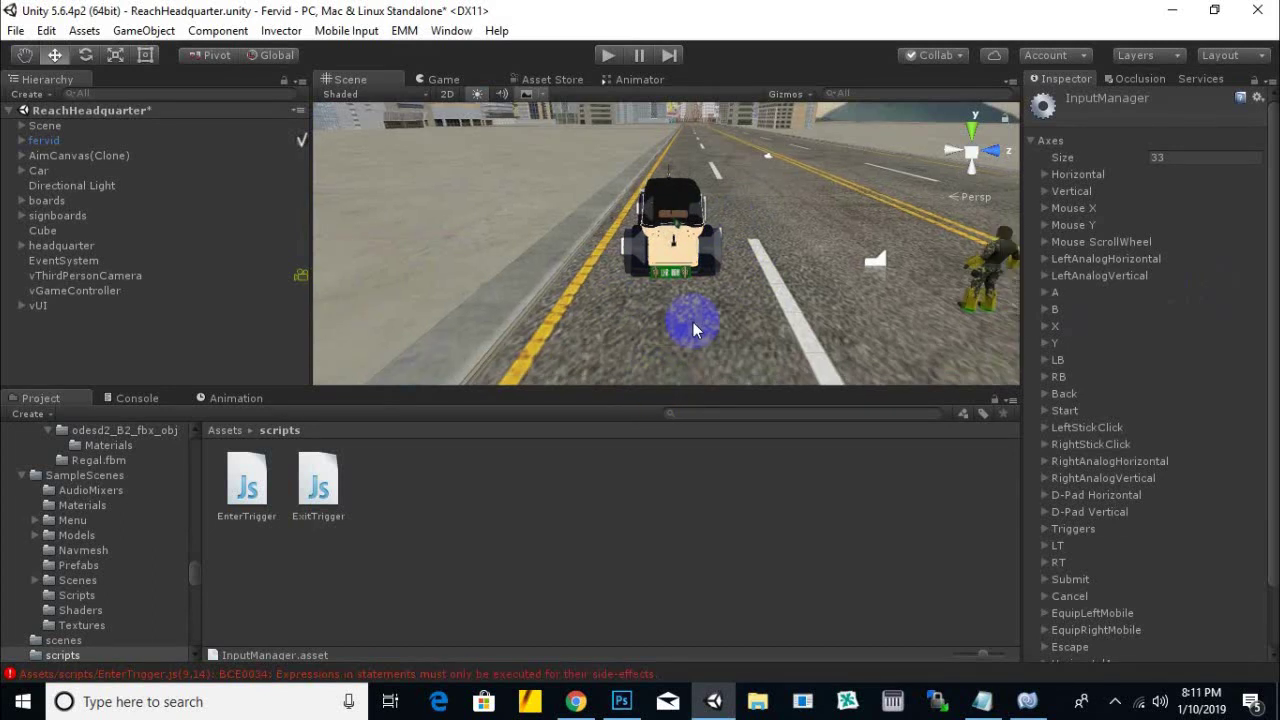
click(1152, 158)
text(33)
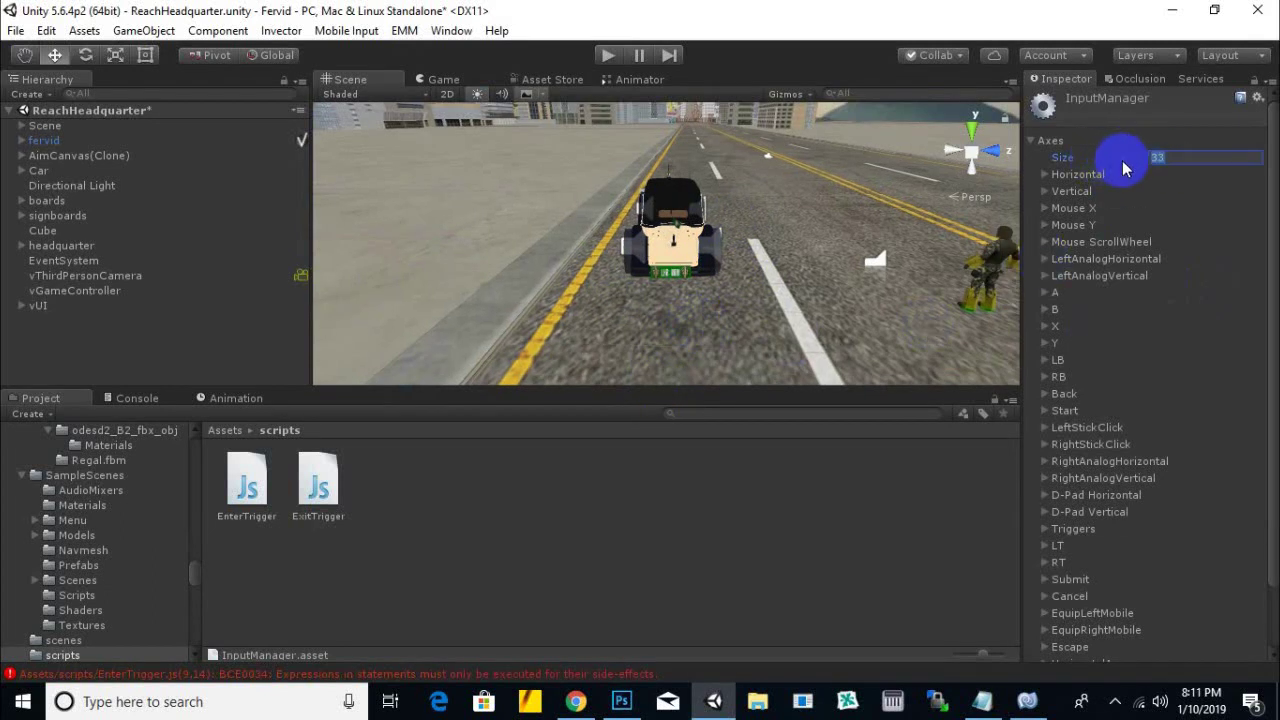
key(Return)
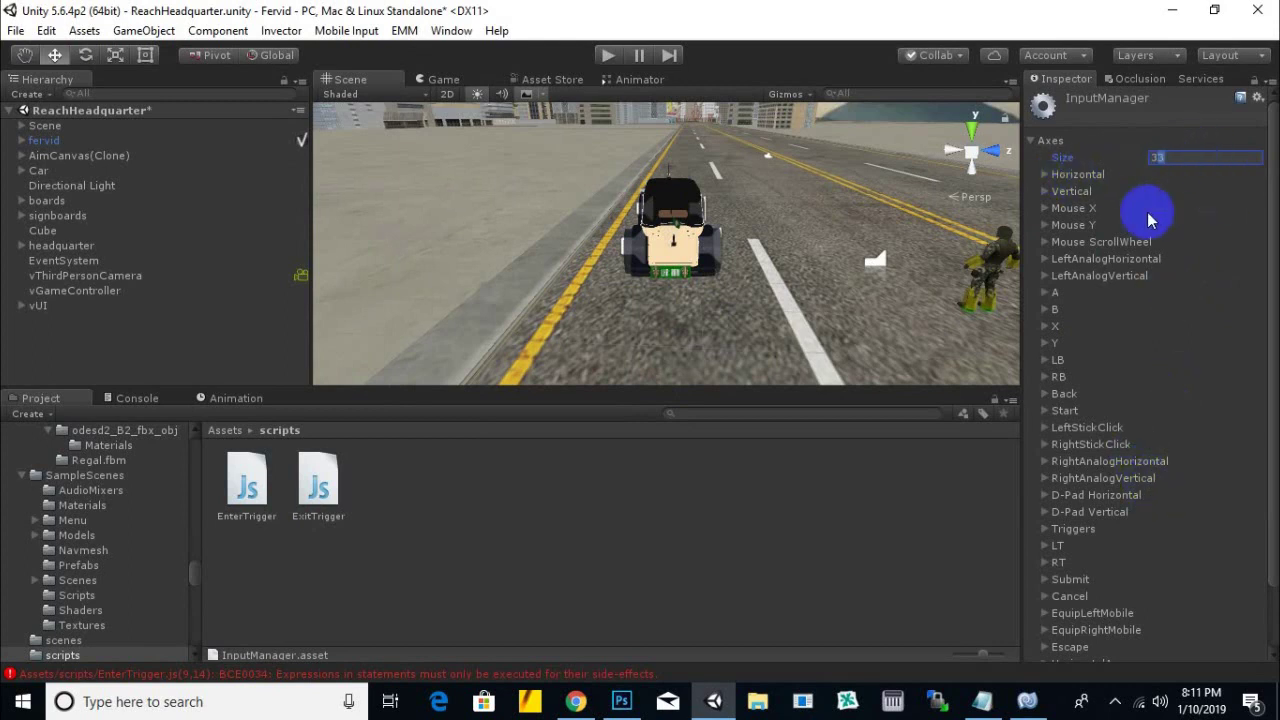
Expand the Action axis and confirm its Positive Button is e
scroll(1097, 288, down, 2)
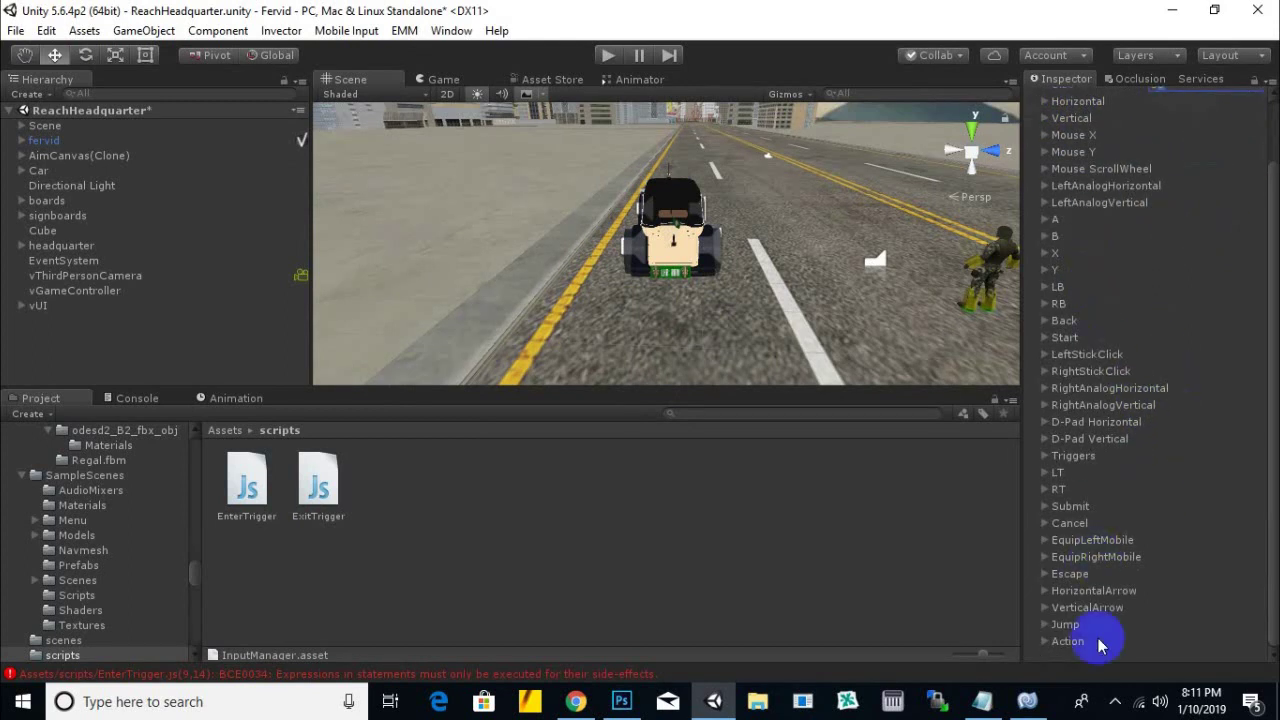
click(1068, 641)
scroll(1155, 597, down, 3)
scroll(1155, 597, down, 3)
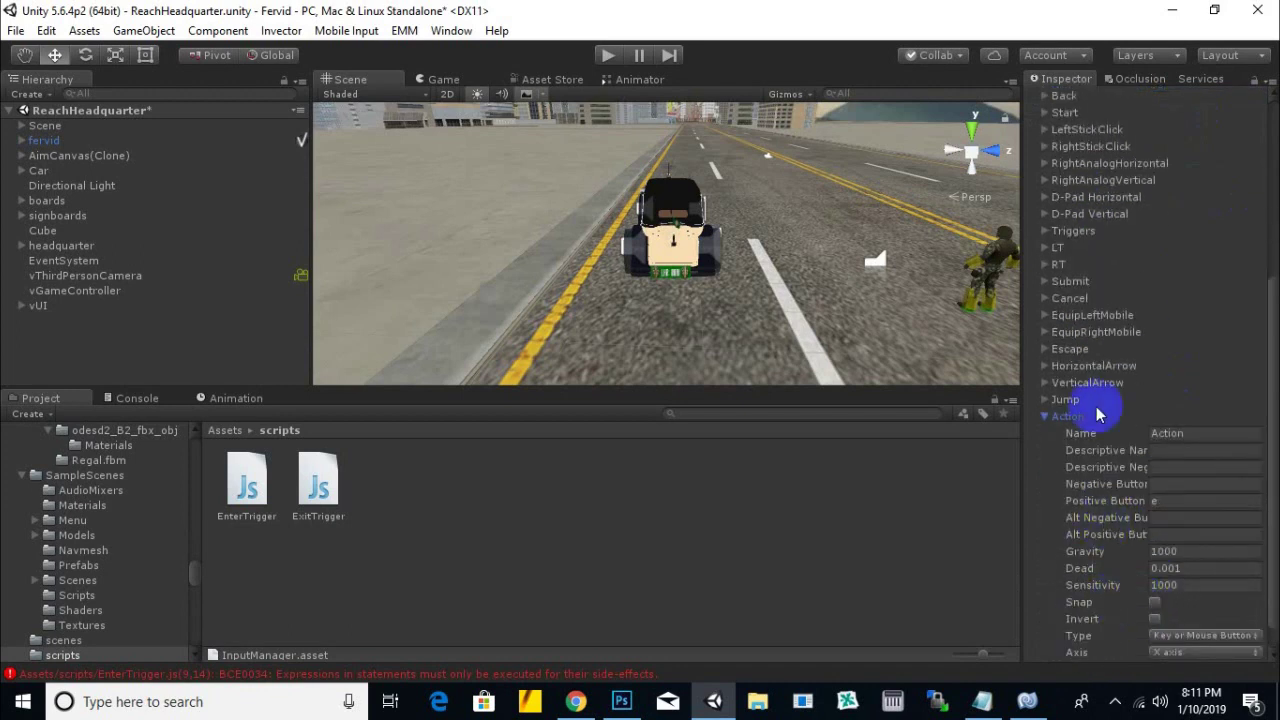
click(1063, 426)
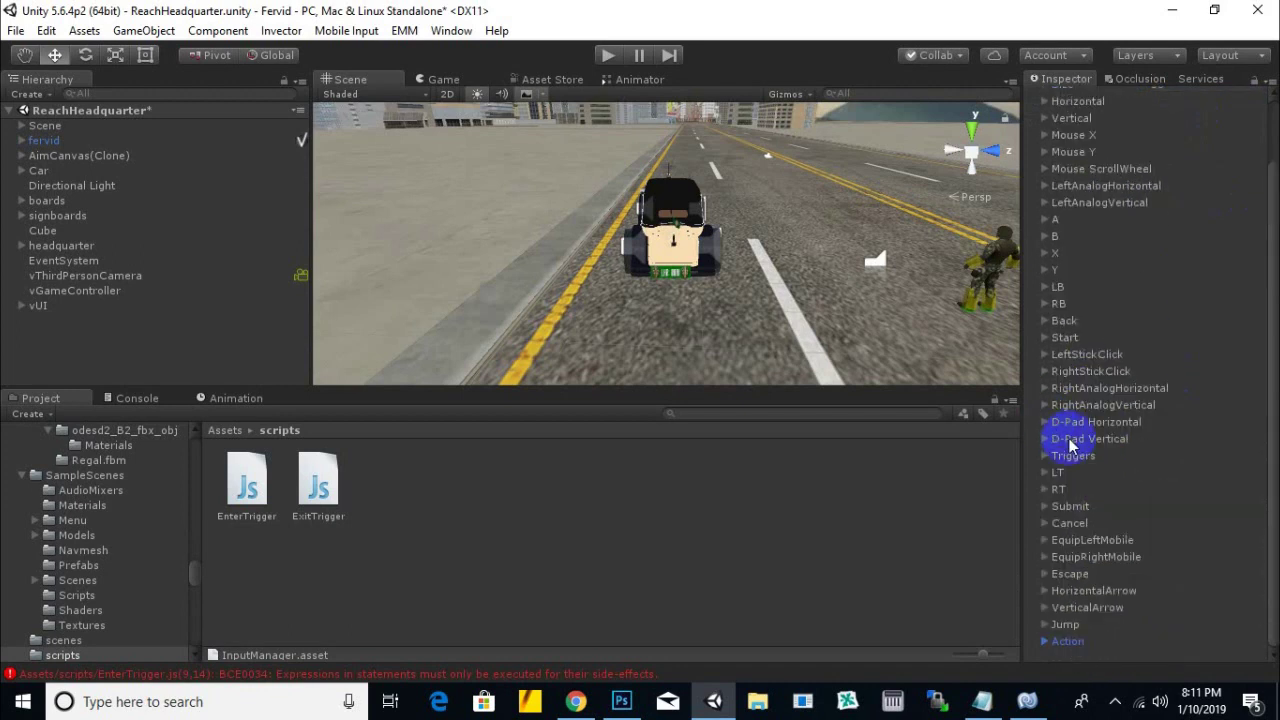
click(1068, 643)
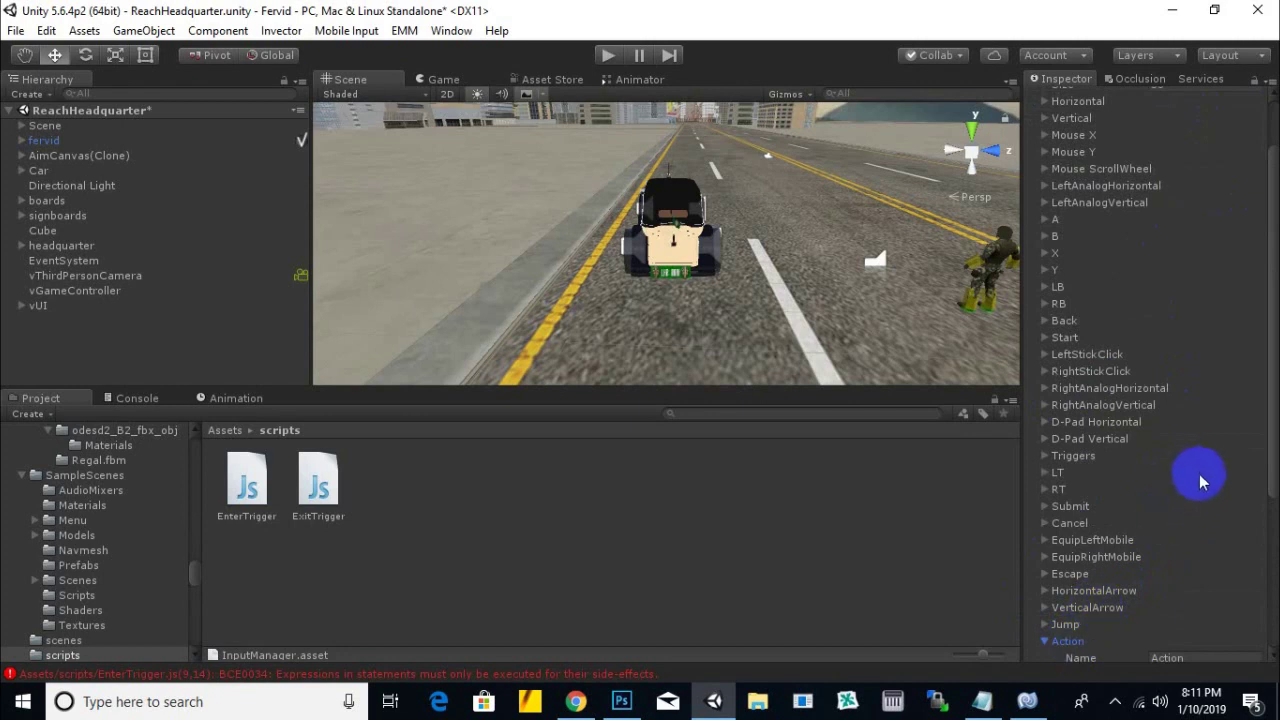
scroll(1190, 476, down, 1)
scroll(1197, 460, down, 5)
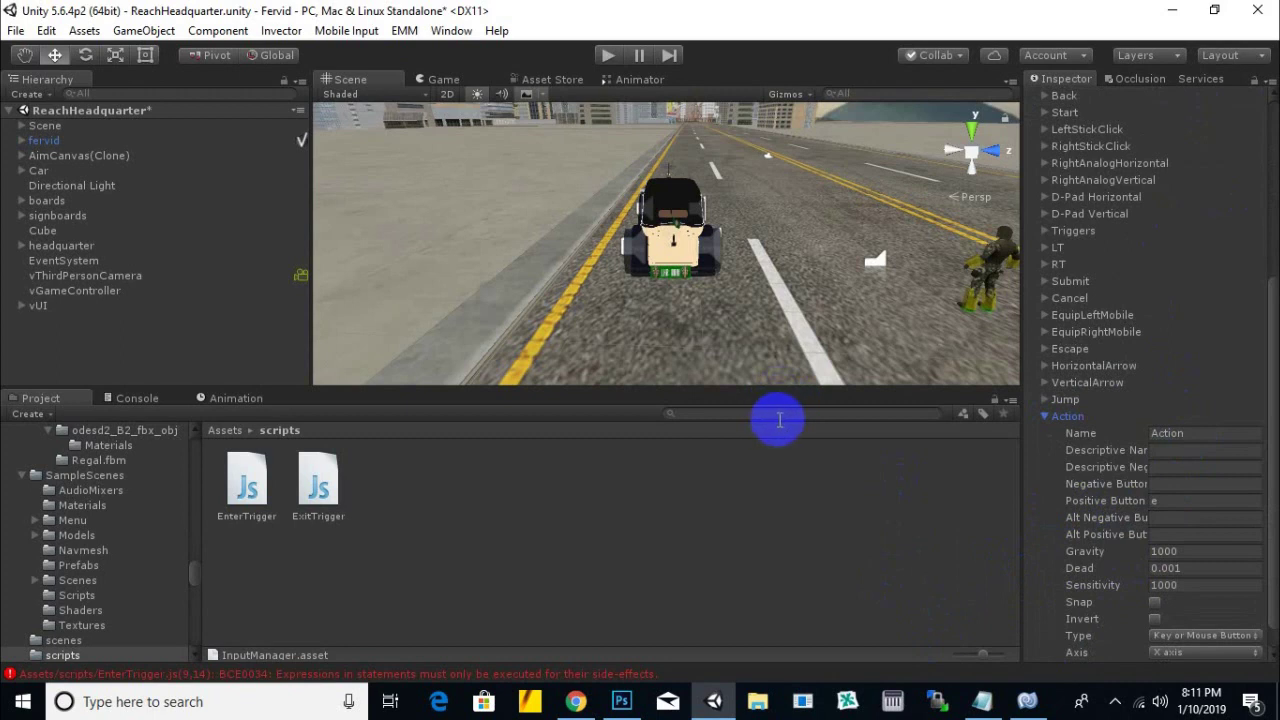
click(1205, 435)
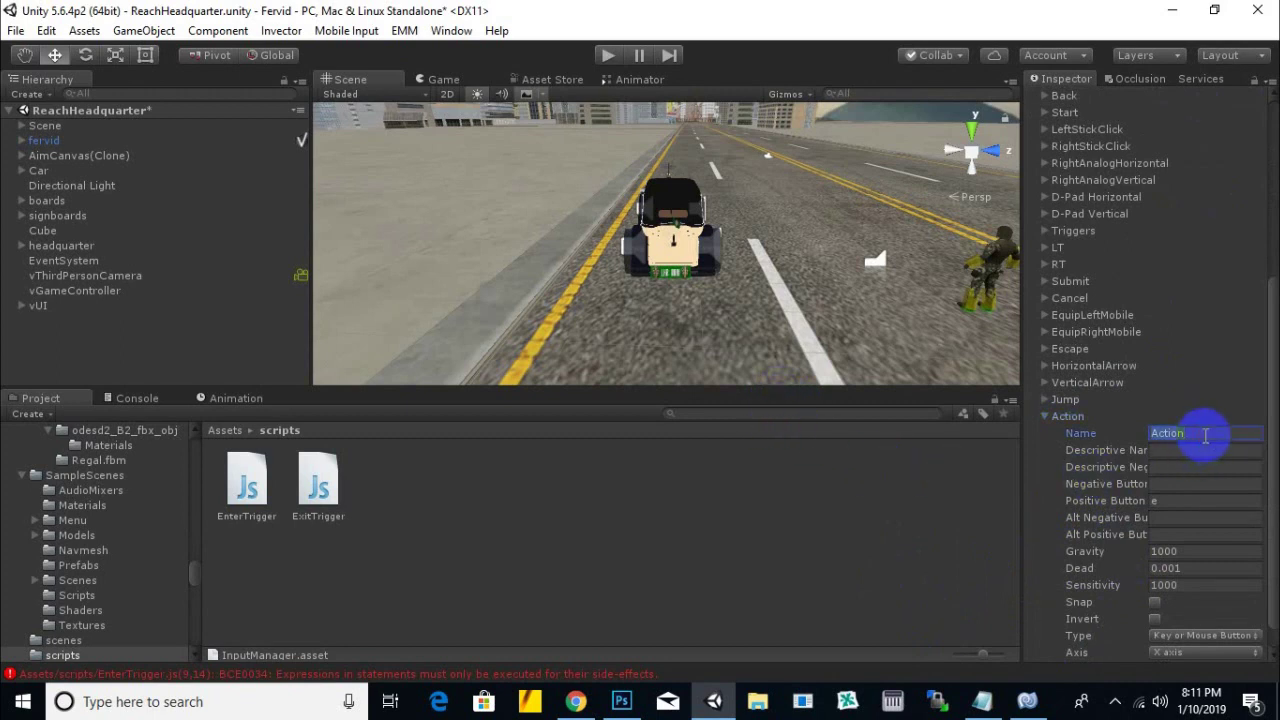
click(1162, 500)
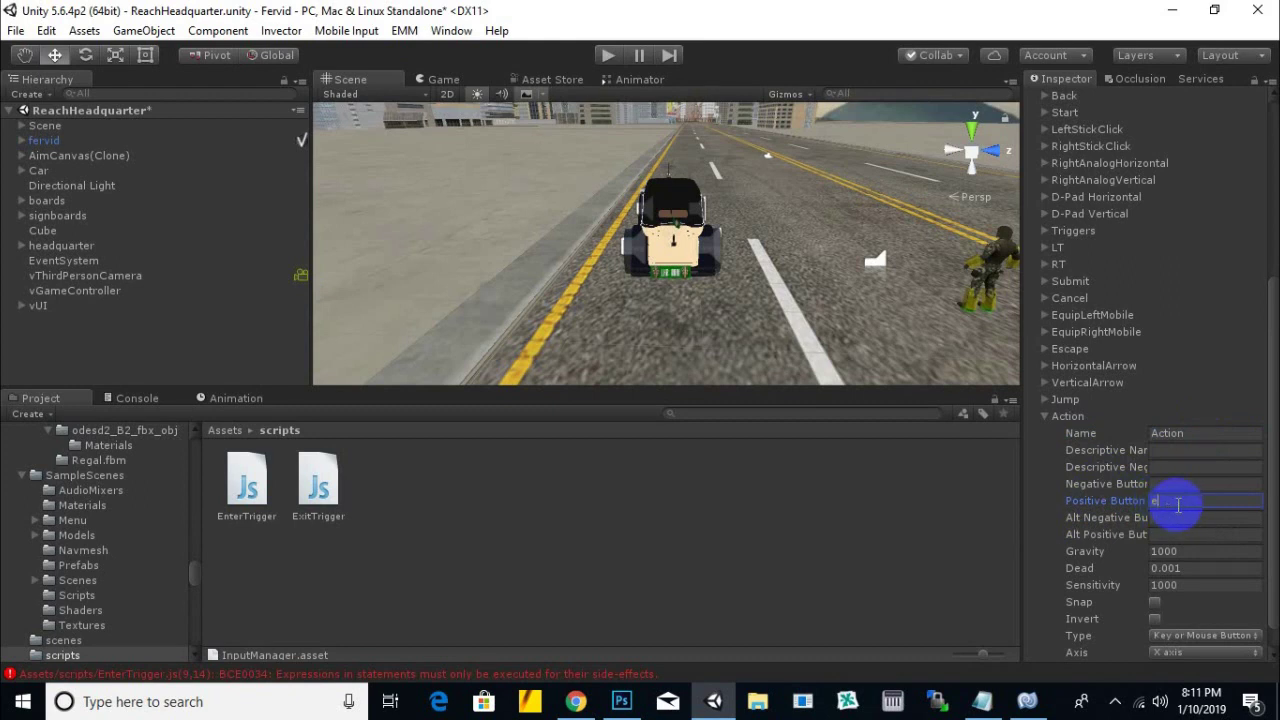
drag(1175, 503, 1119, 506)
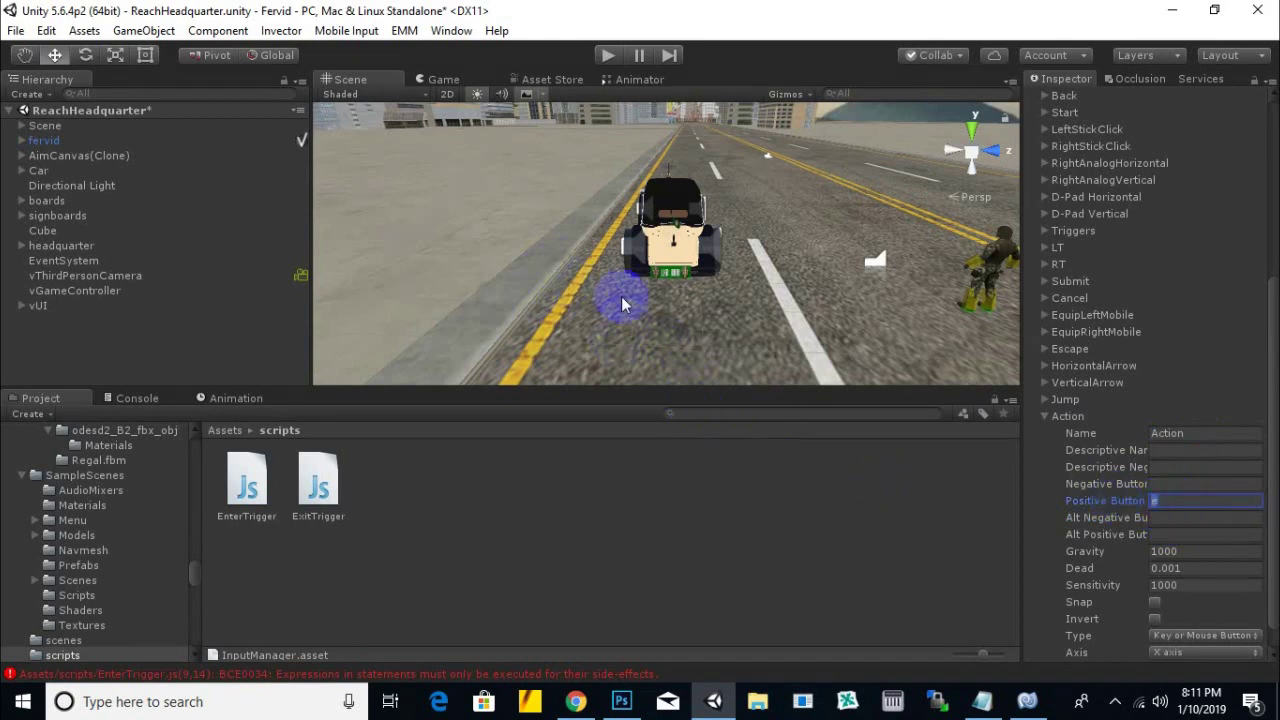
click(1200, 498)
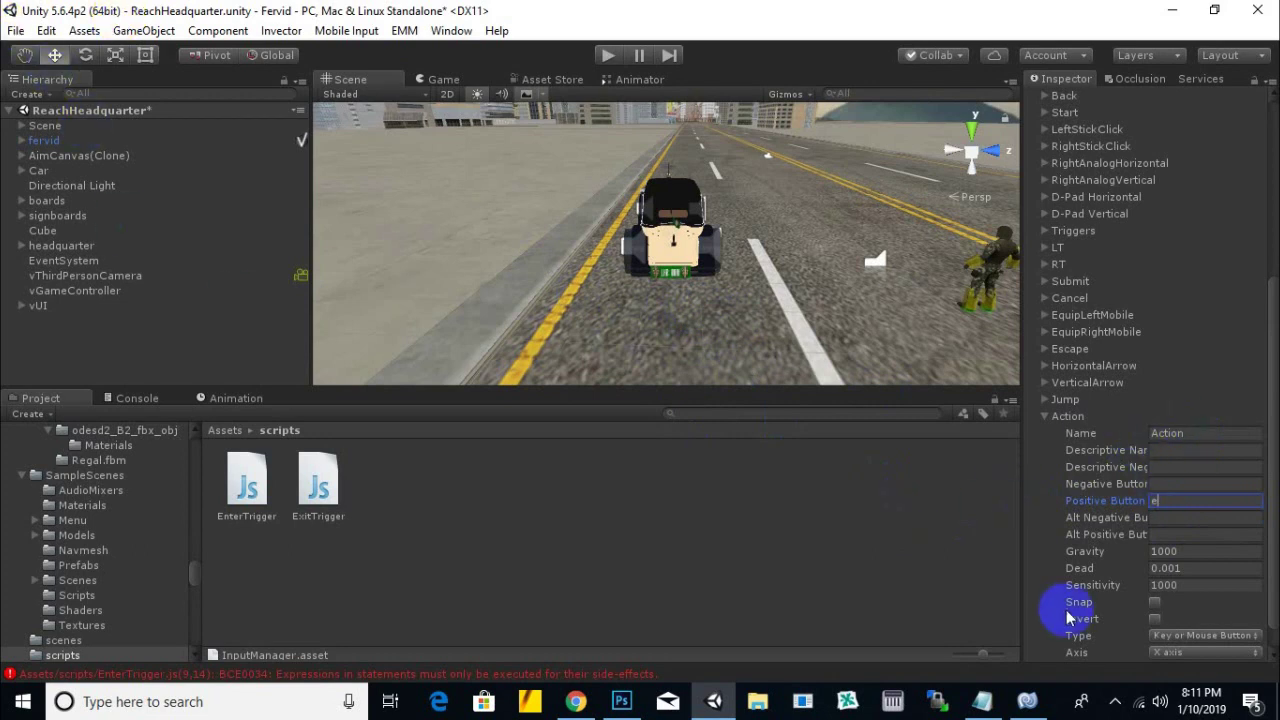
click(1044, 697)
In the Action block, add CarCam.SetActive(true) and a line deactivating ThePlayer
scroll(554, 445, down, 1)
key(Up)
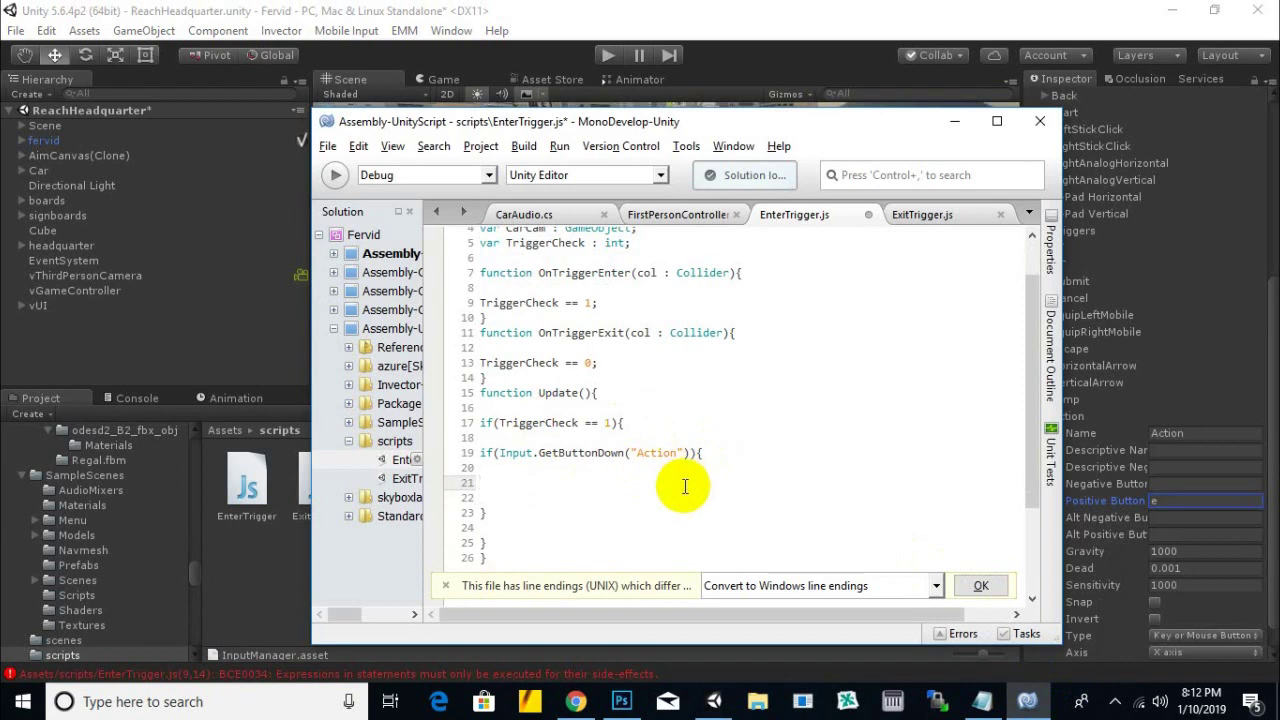
text(CarCam)
text(.Set)
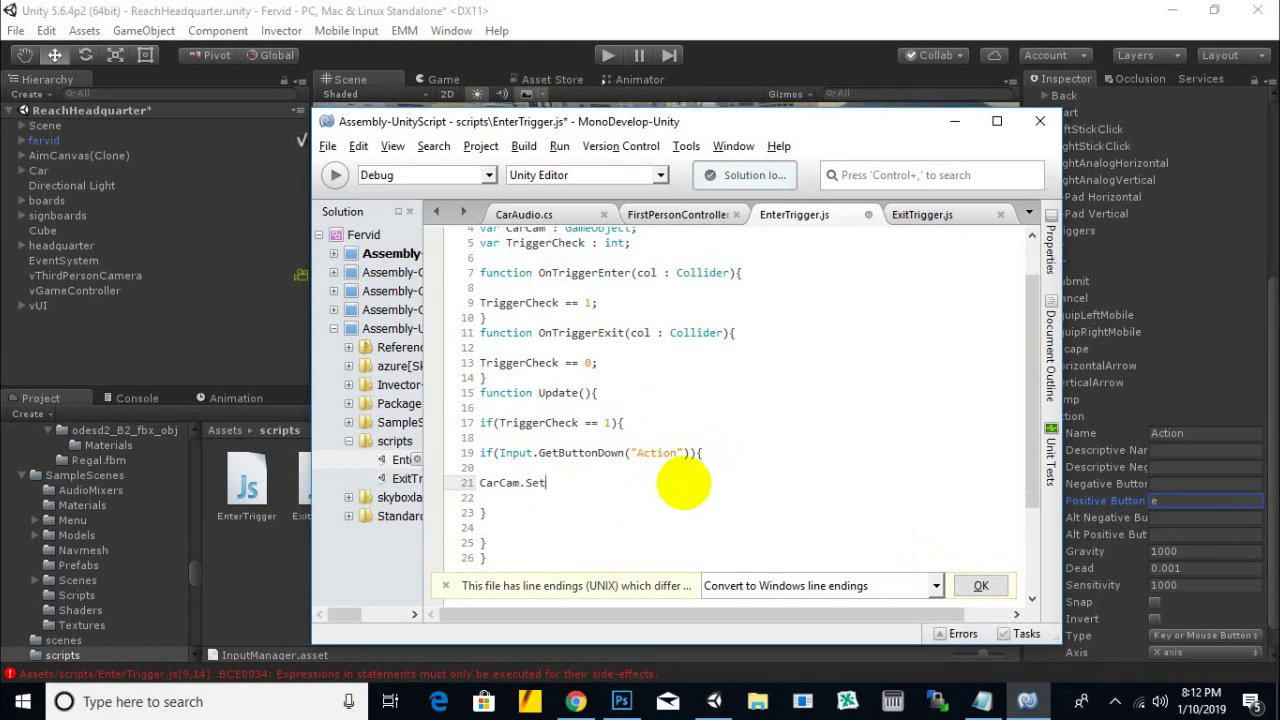
text(Active(true))
text(;)
key(Return)
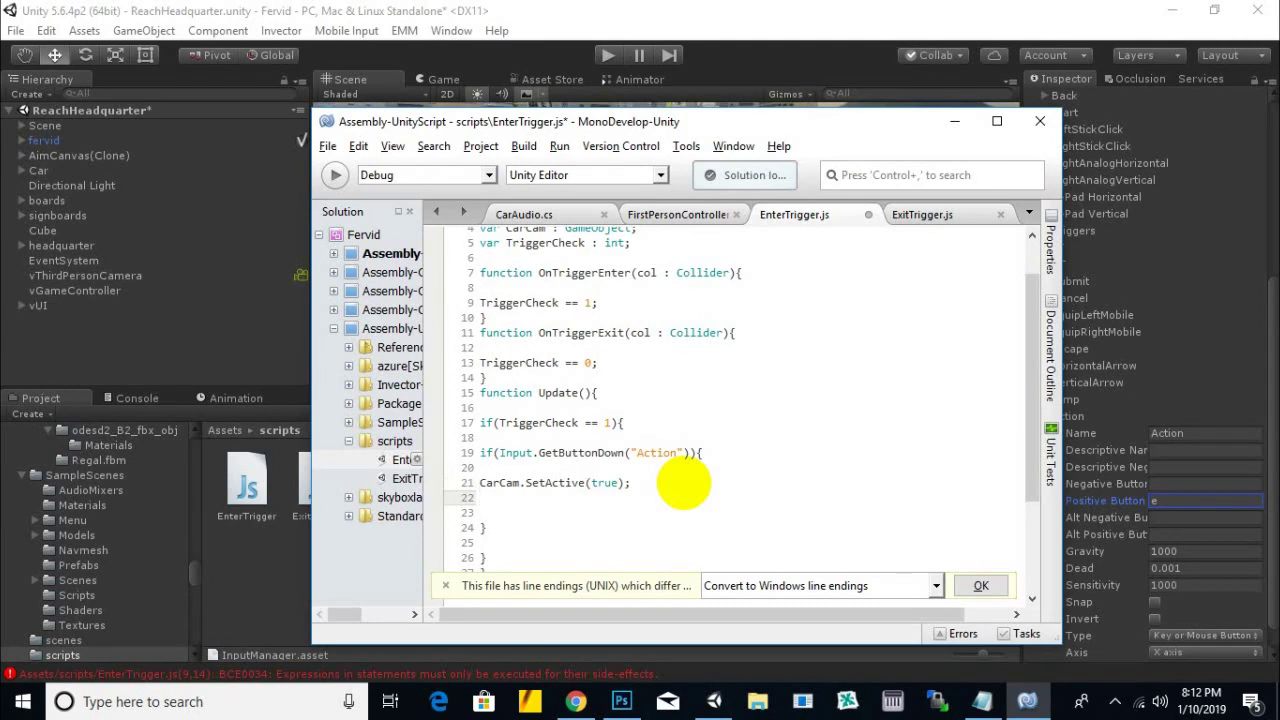
text(ThePlaye)
text(r.)
text(Active())
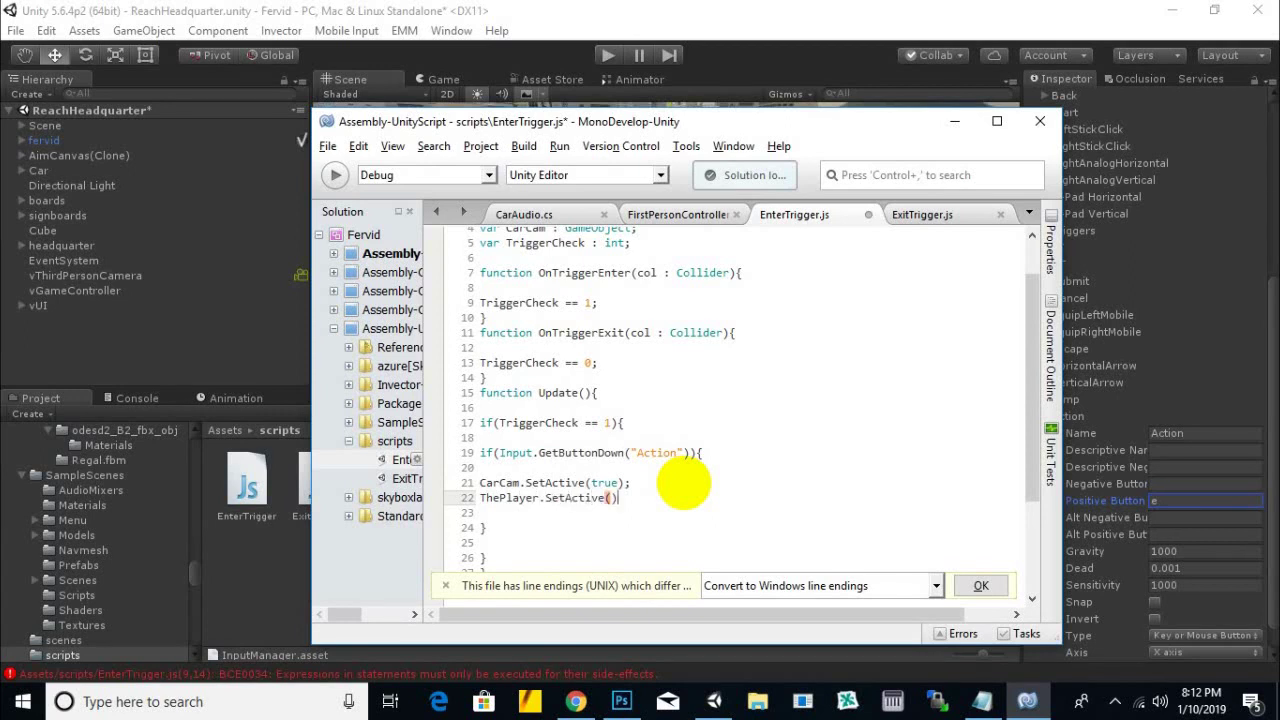
text(false)
text(;)
key(Return)
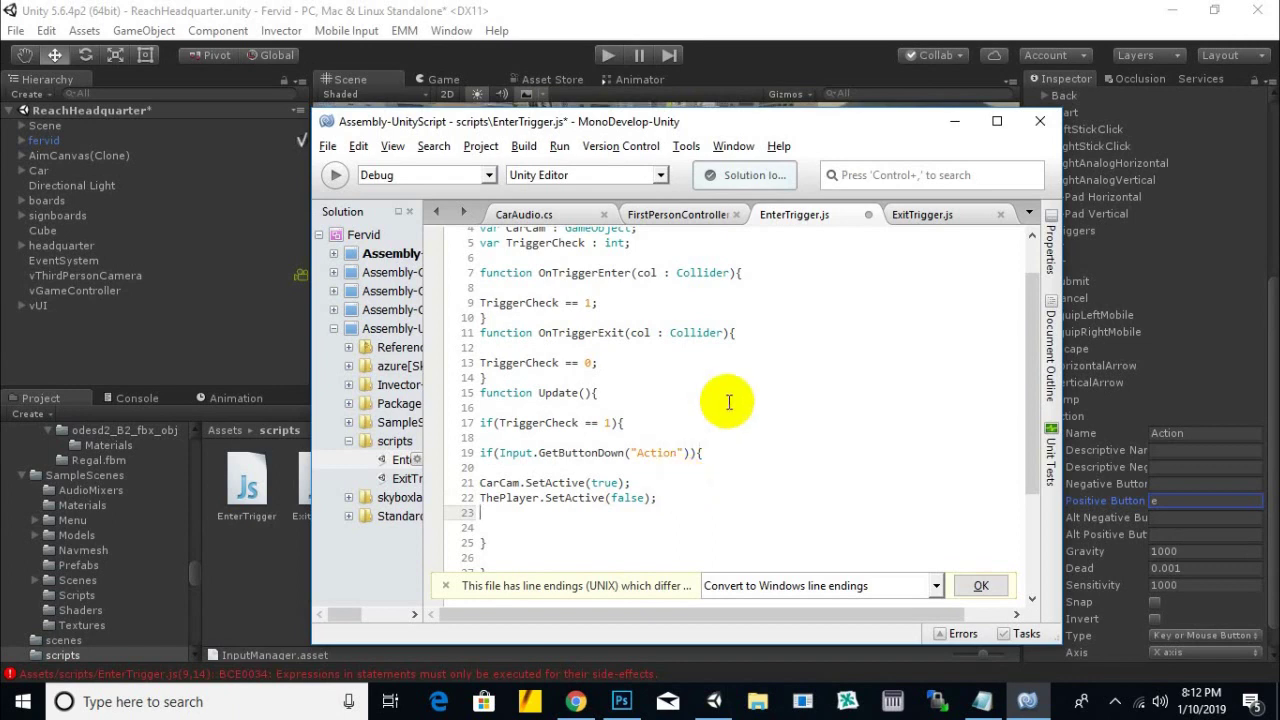
Add ExitTrigger.SetActive(true) on line 23, then select the Car object in Unity
scroll(680, 405, up, 1)
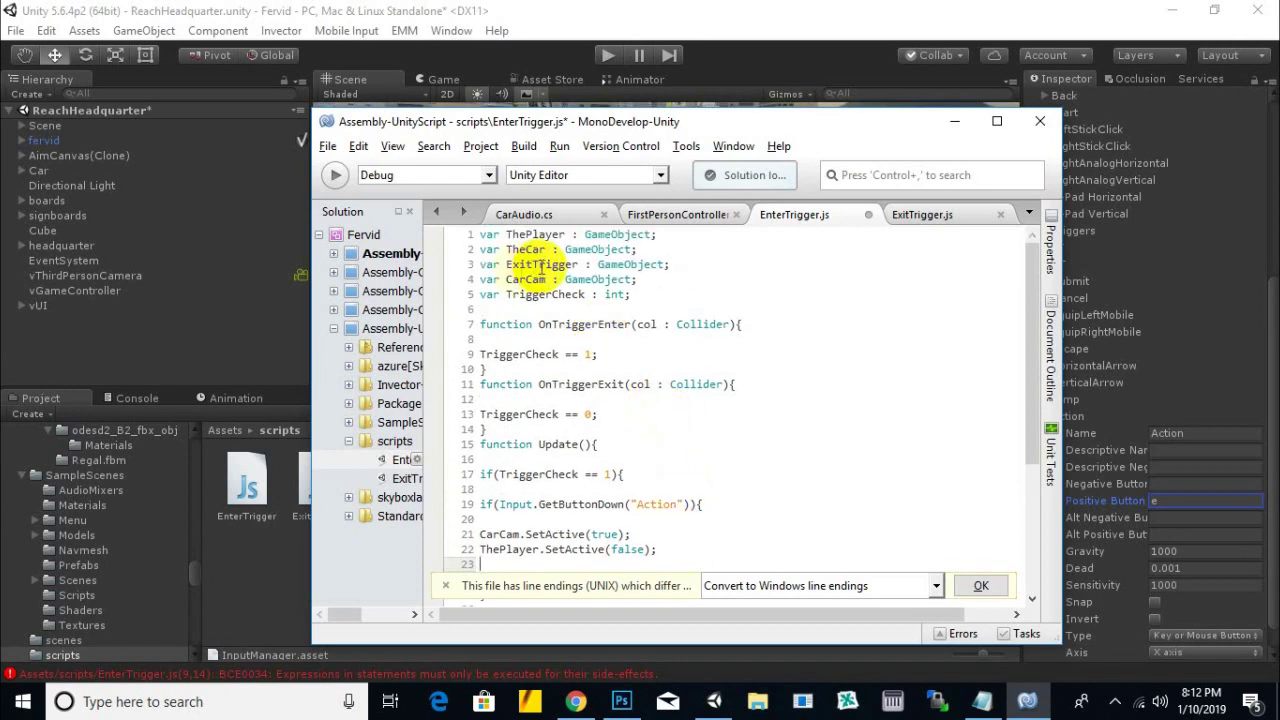
scroll(600, 440, down, 2)
text(ExitTrigger.SetActive)
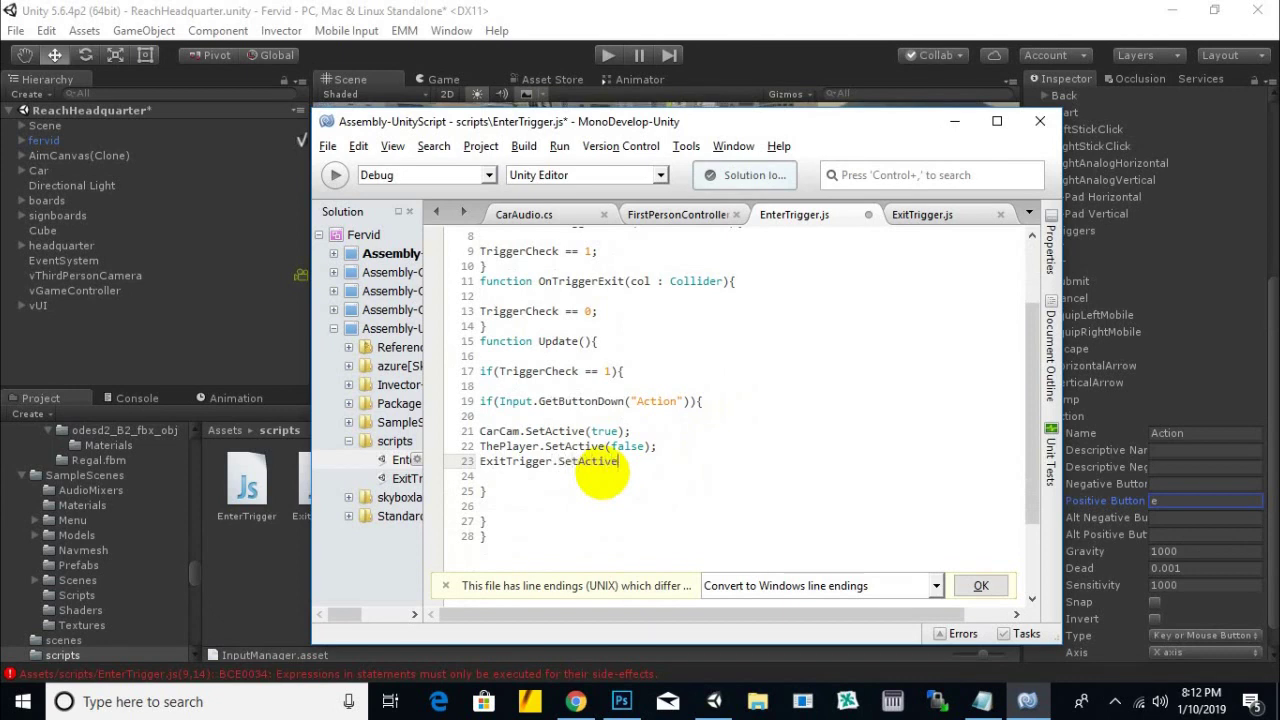
text())
text(rue)
text(;)
click(517, 464)
click(563, 463)
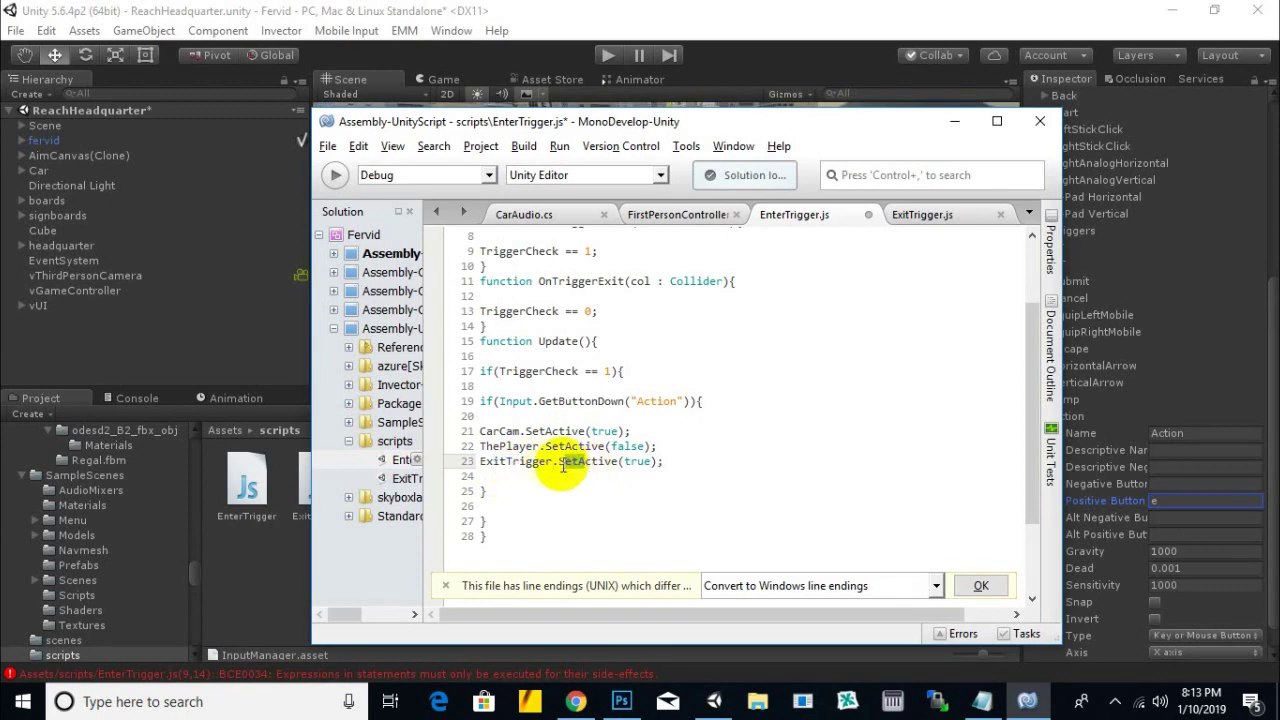
click(666, 461)
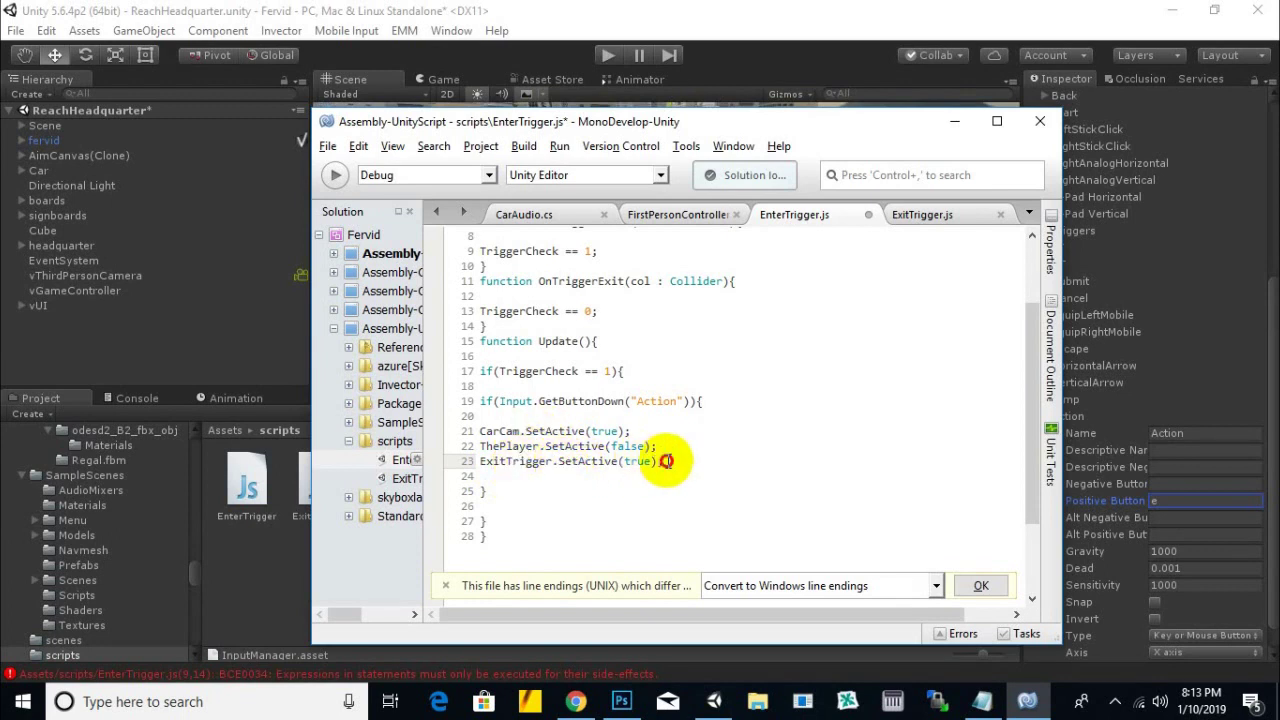
key(Return)
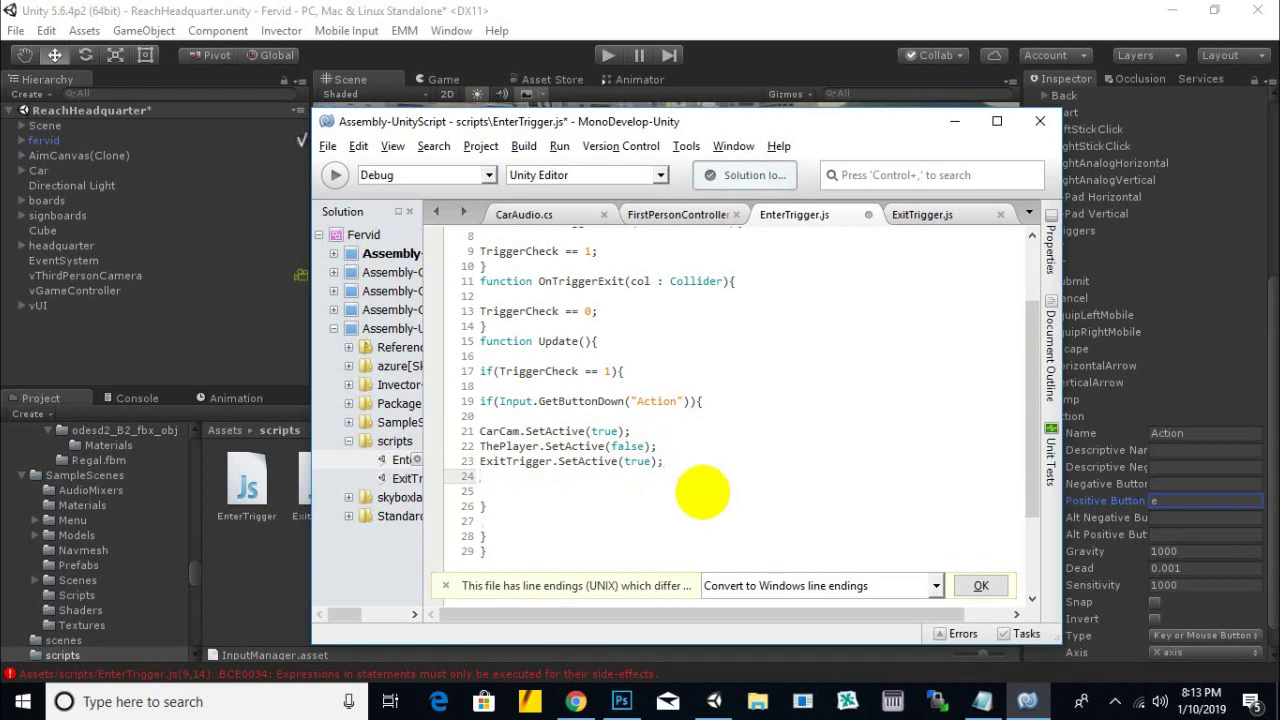
scroll(660, 432, up, 1)
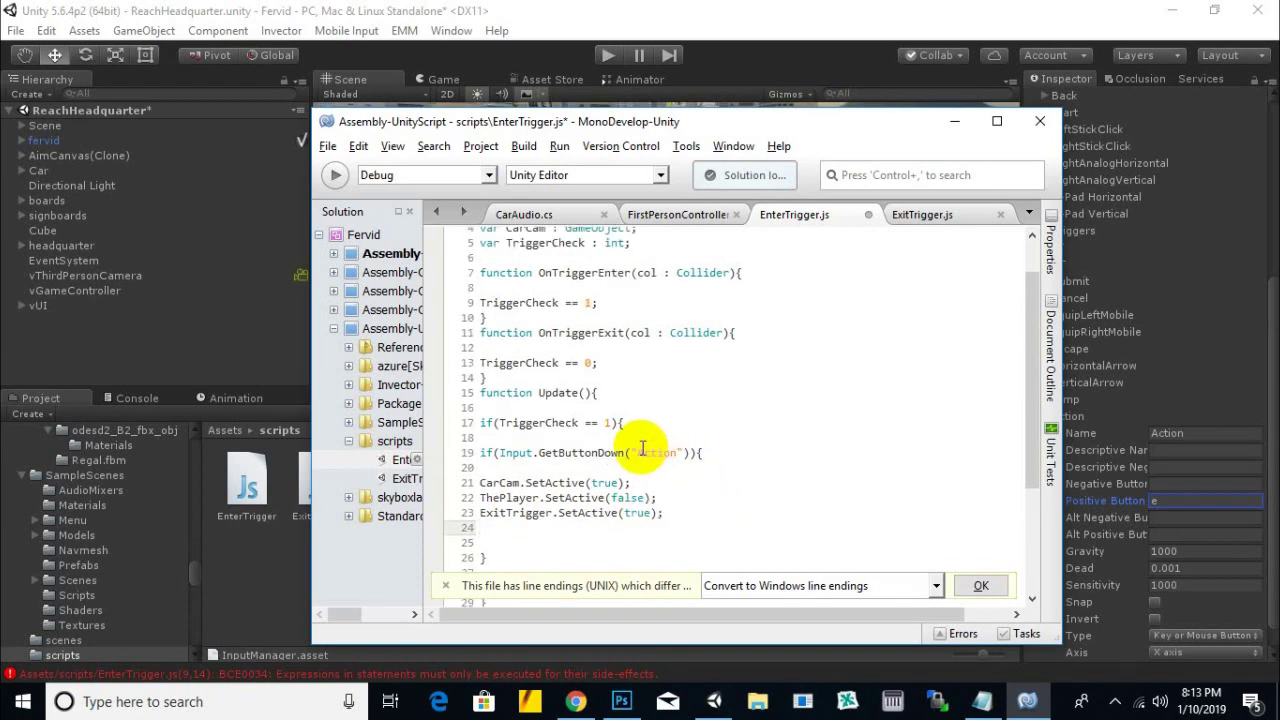
drag(850, 122, 825, 112)
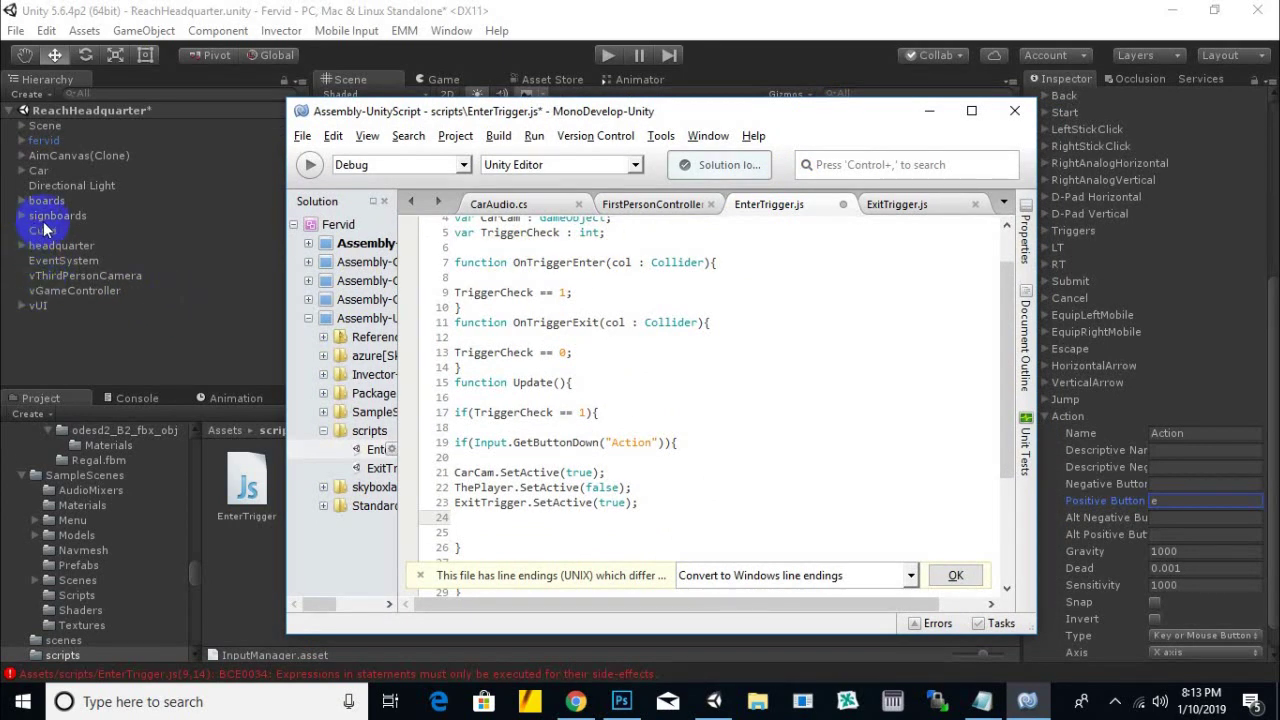
click(42, 173)
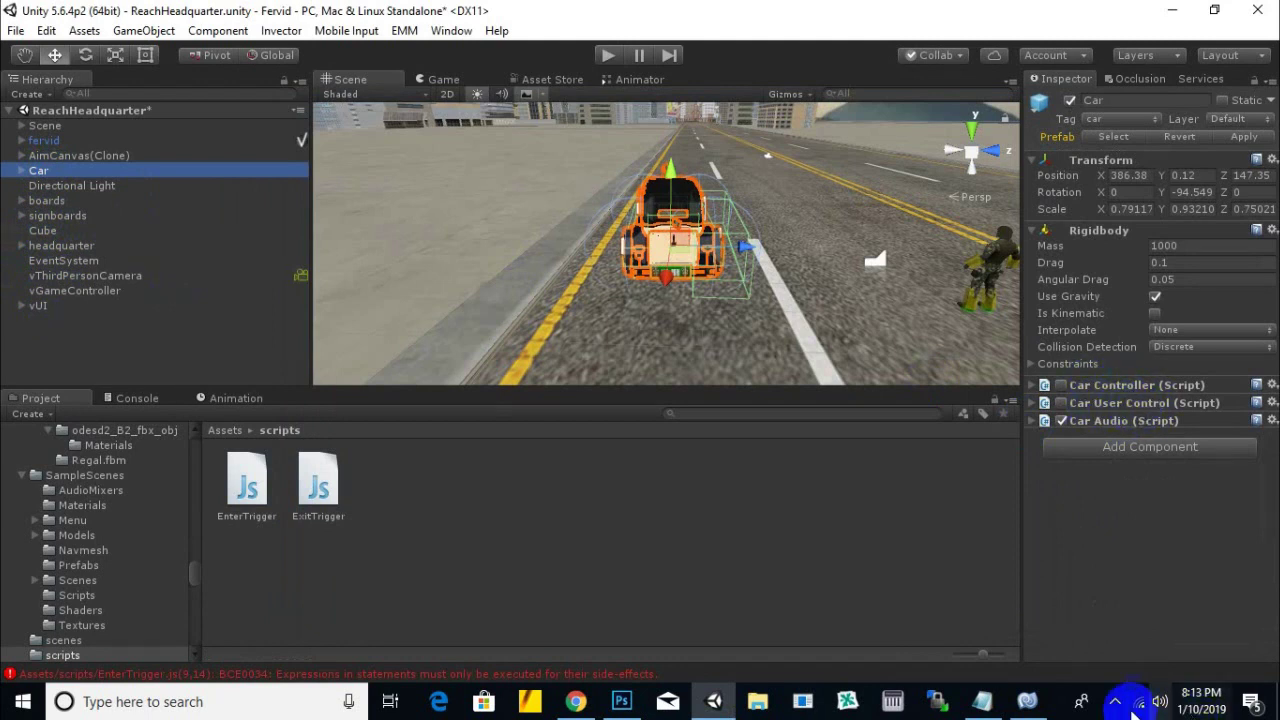
In EnterTrigger.js's Action block, add TheCar.GetComponent("CarController").enabled = true;
click(1046, 710)
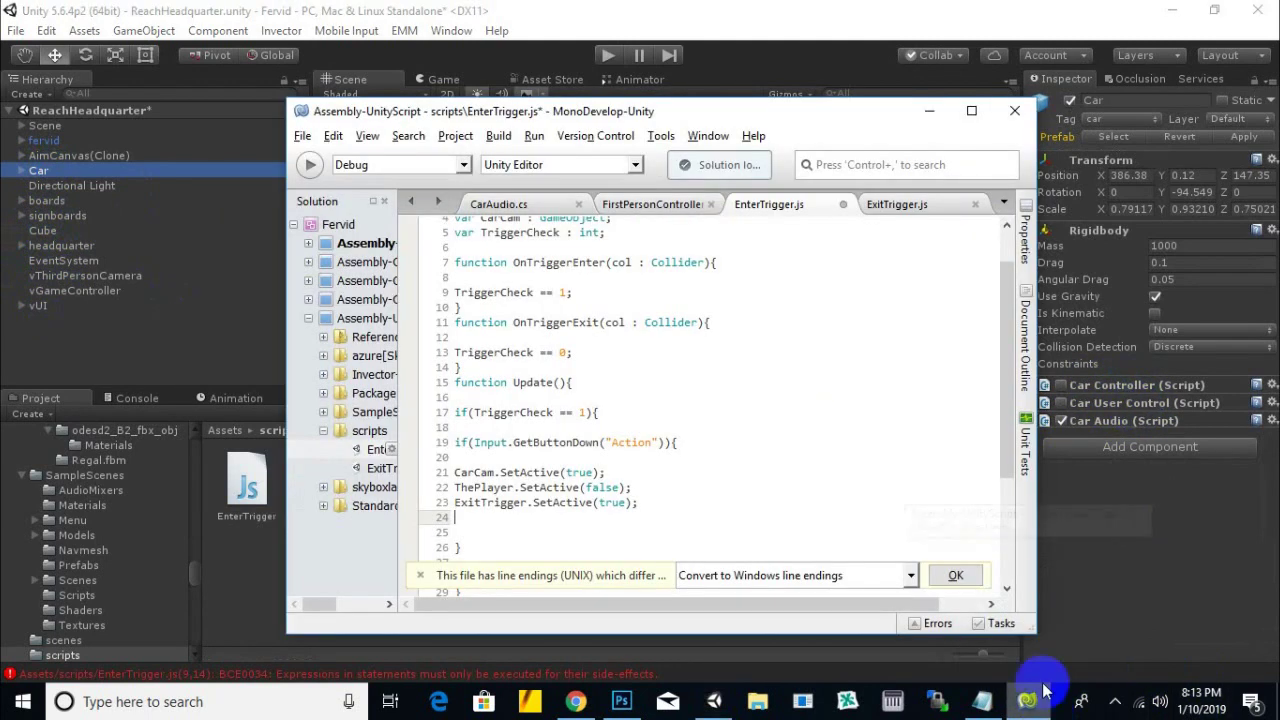
text(TheCar.GetCompo)
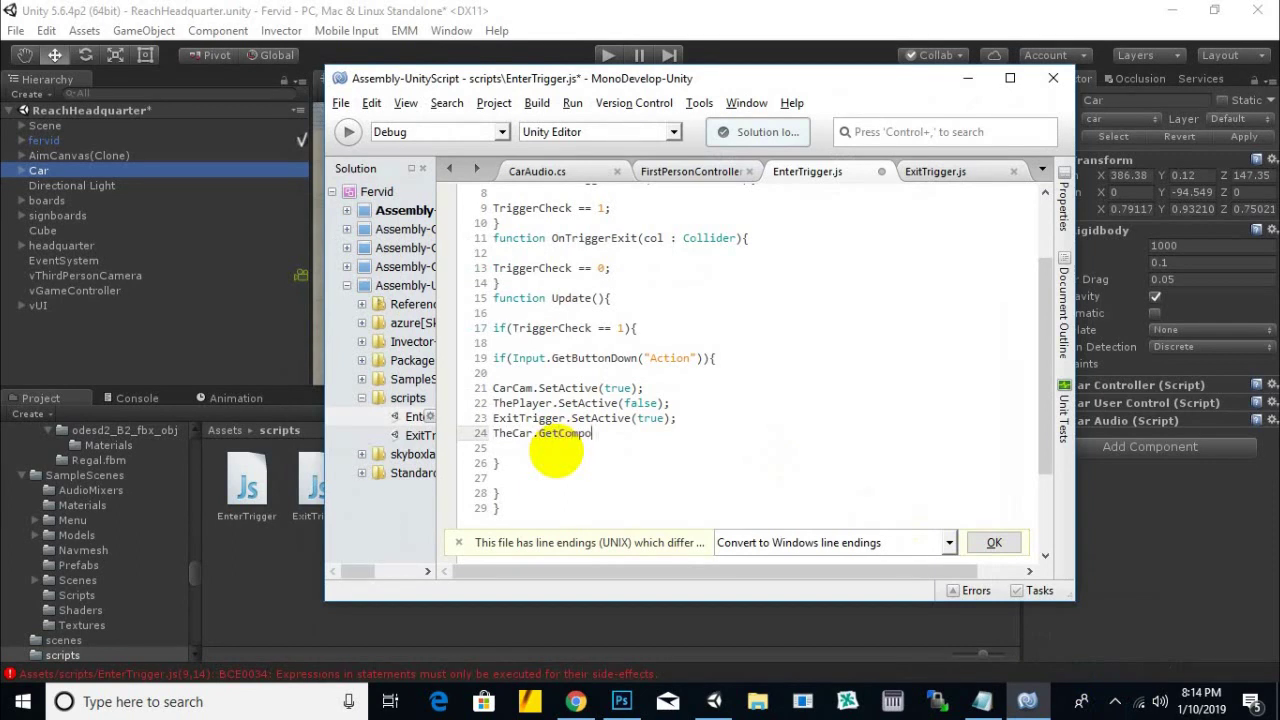
text(nt)
text(())
text(")
text(Car)
text(ntroller)
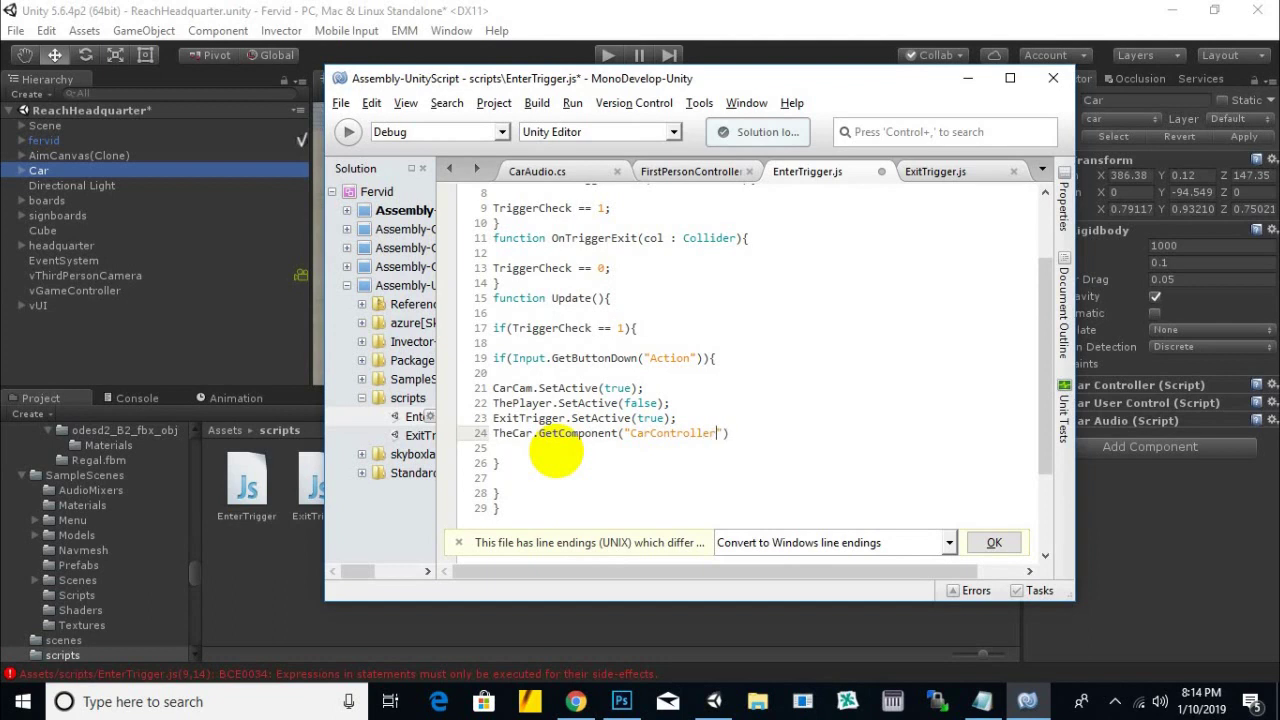
text(.e)
text(e)
text(;)
key(Return)
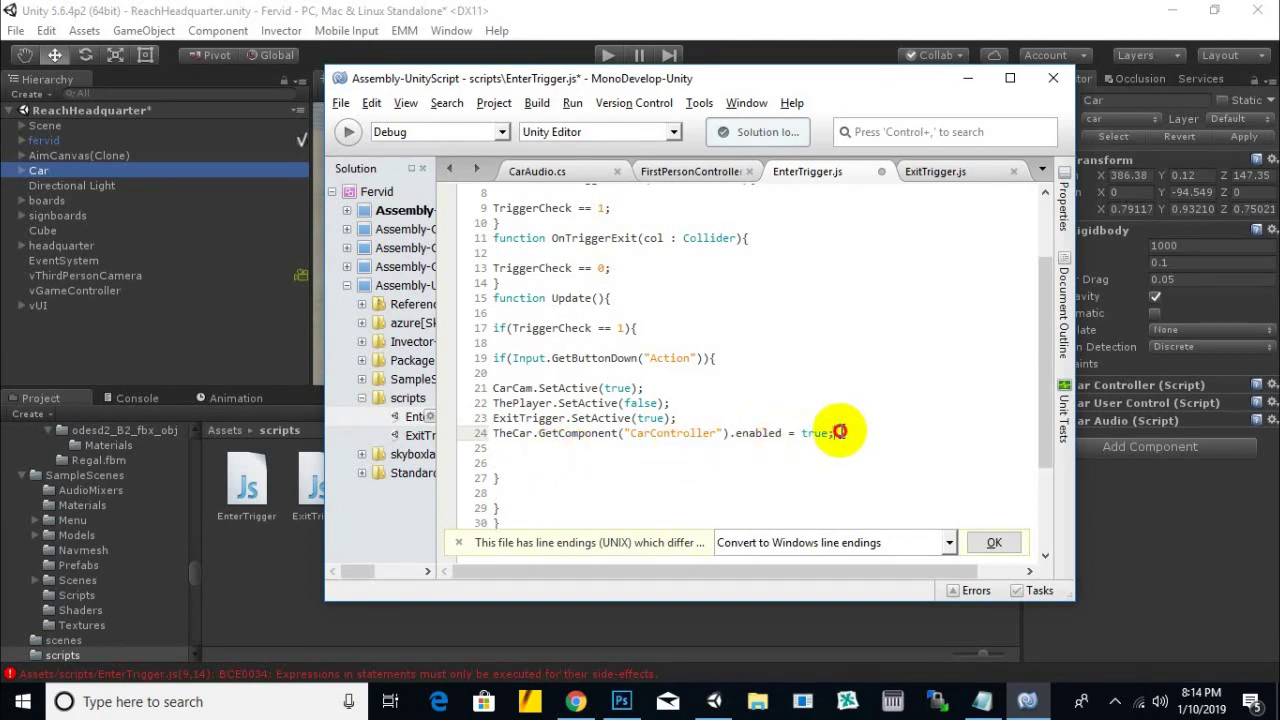
Duplicate that line below it and change the component name to CarUserControl
drag(835, 433, 487, 428)
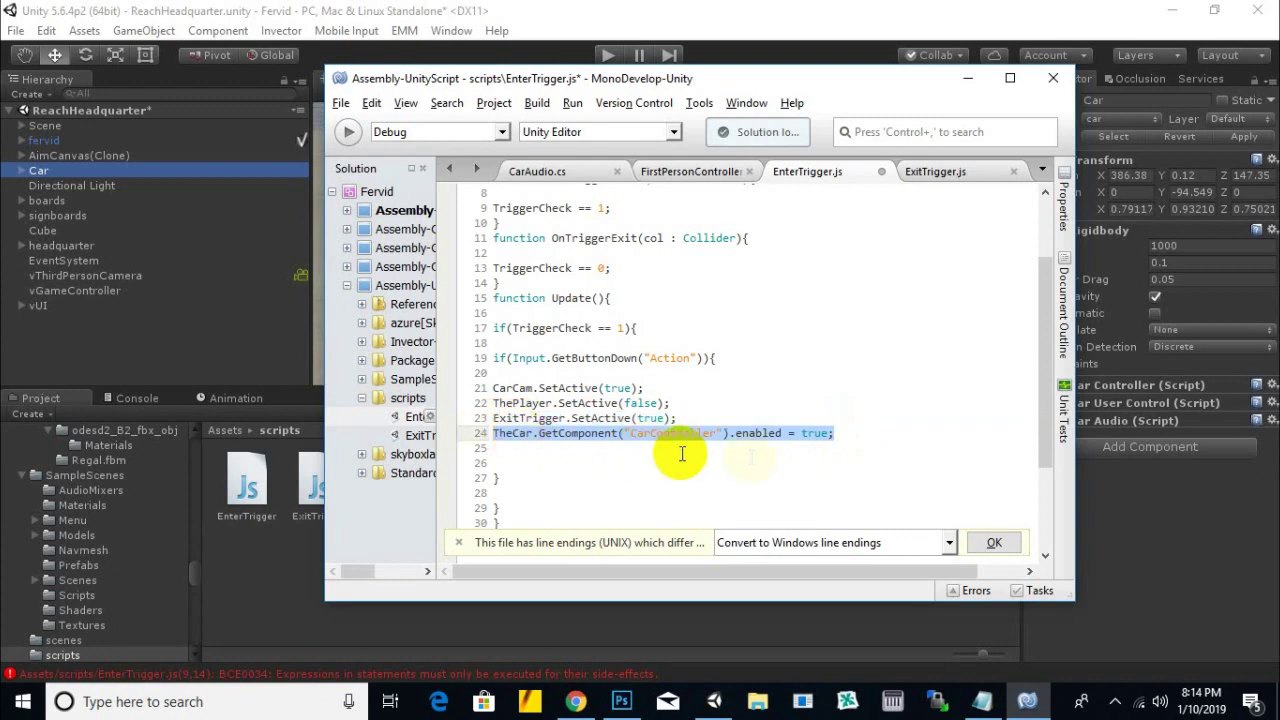
click(848, 434)
key(Return)
text(TheCar.GetComponent("CarController").enabled = true;)
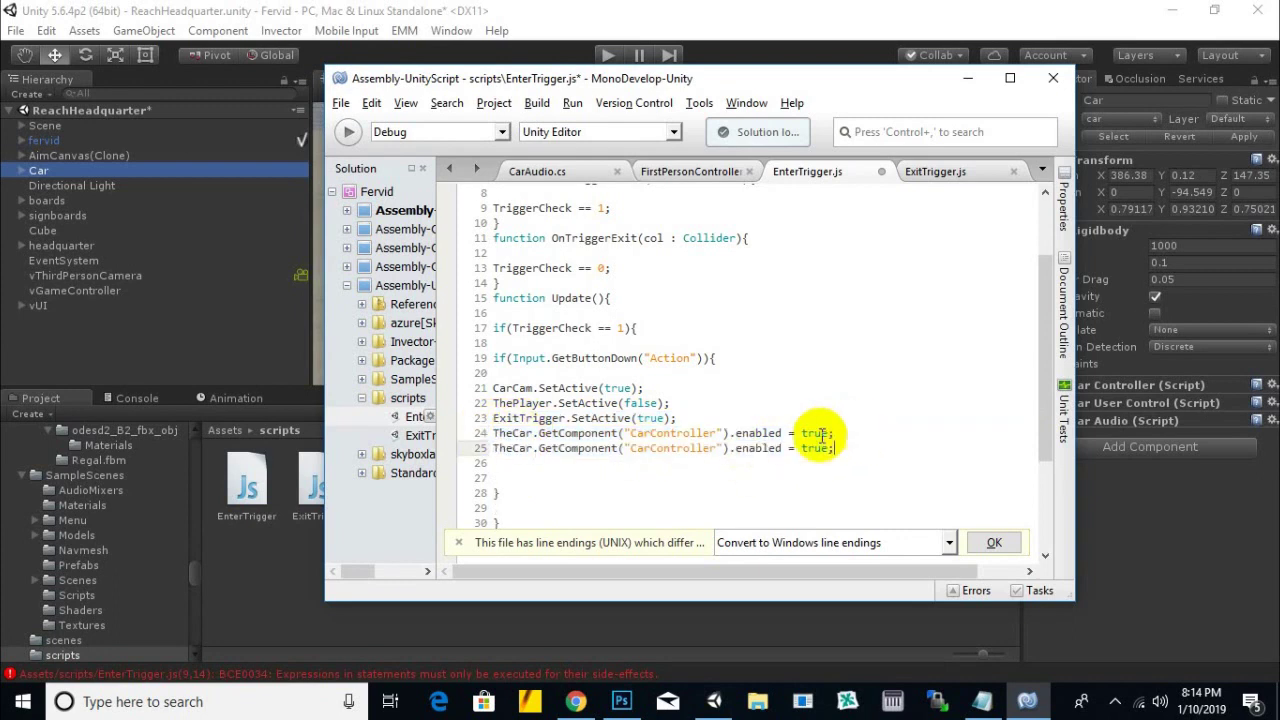
click(648, 448)
text(User)
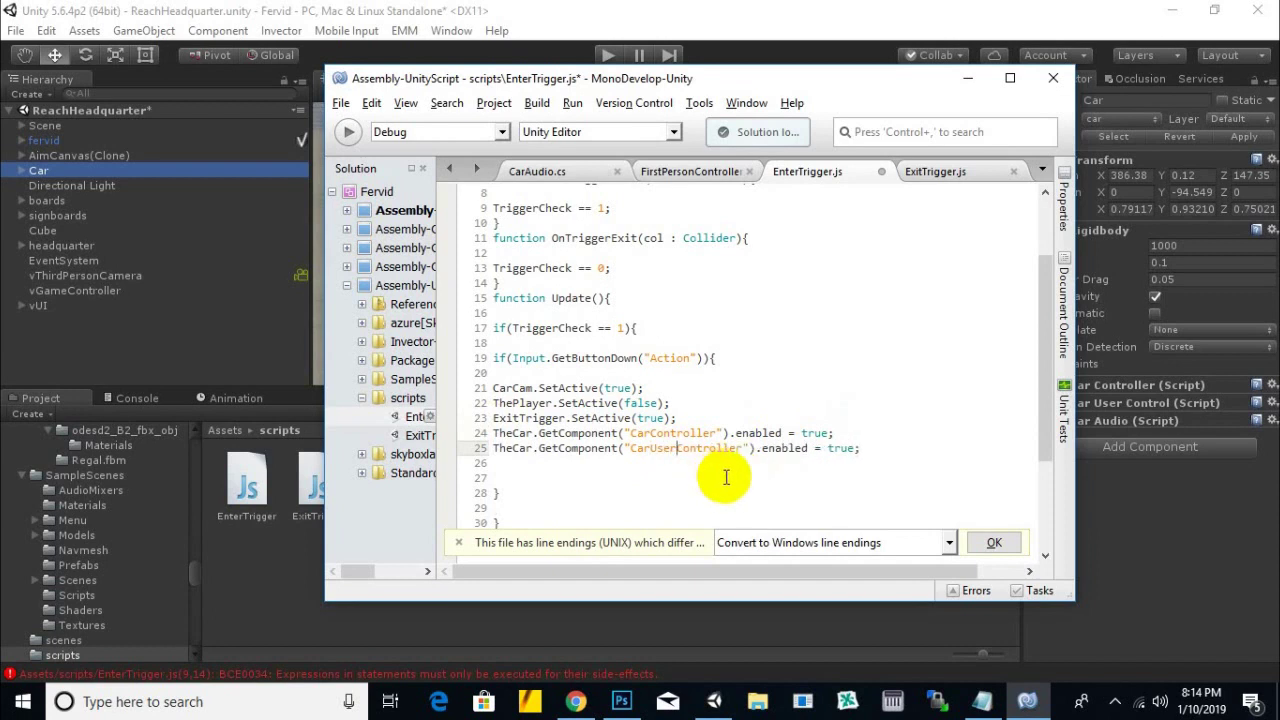
text(Cont)
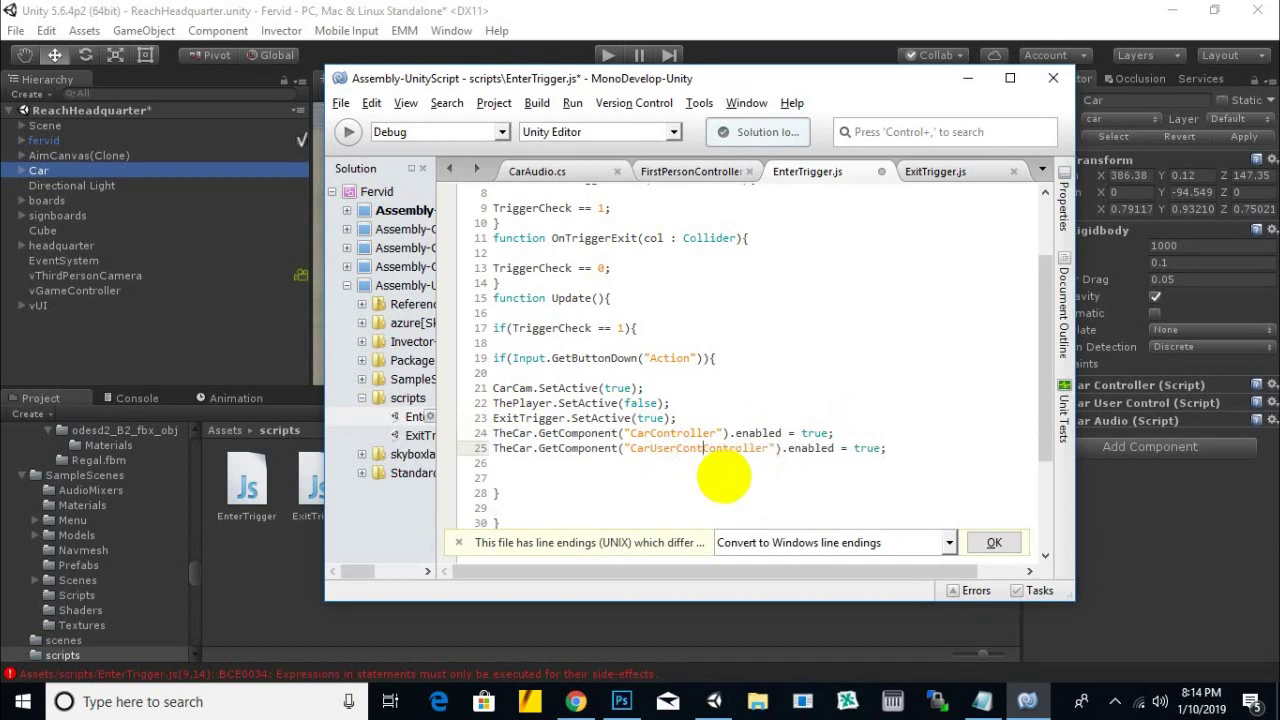
text(roll)
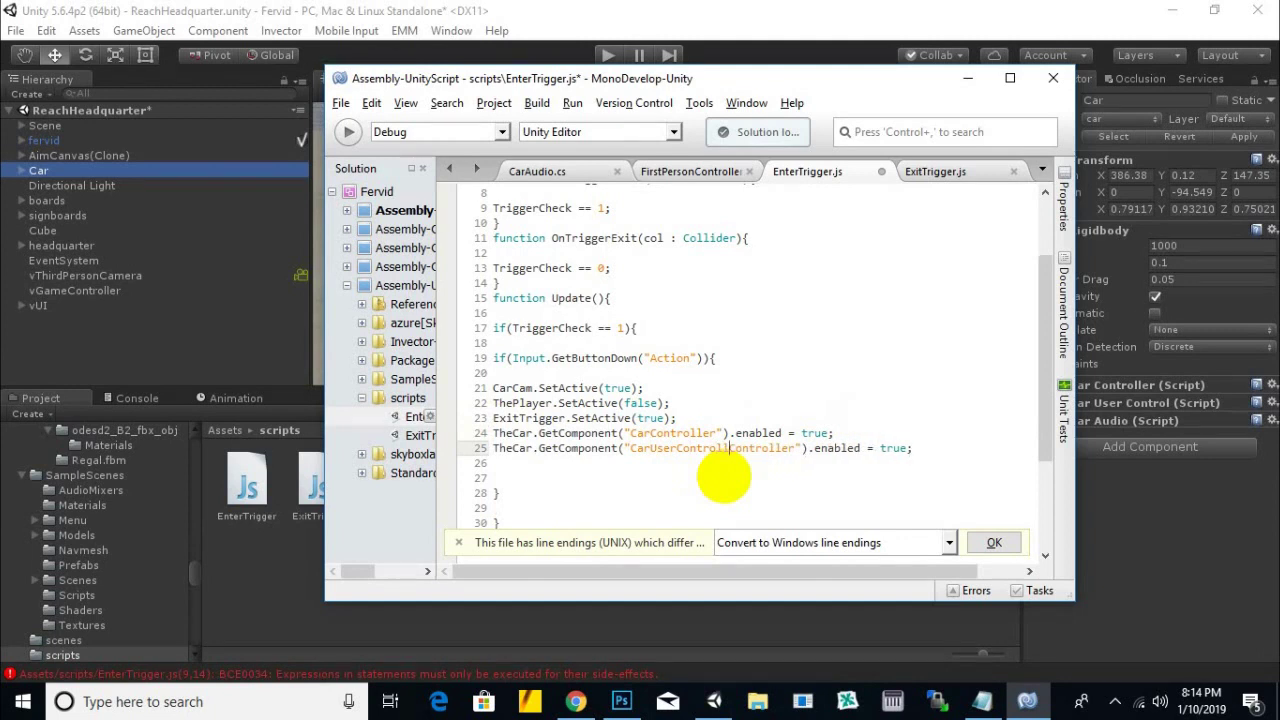
key(Delete)
key(Delete)
key(Delete)
key(Delete)
key(Delete)
key(Delete)
key(Delete)
key(Delete)
key(Delete)
key(Delete)
key(Delete)
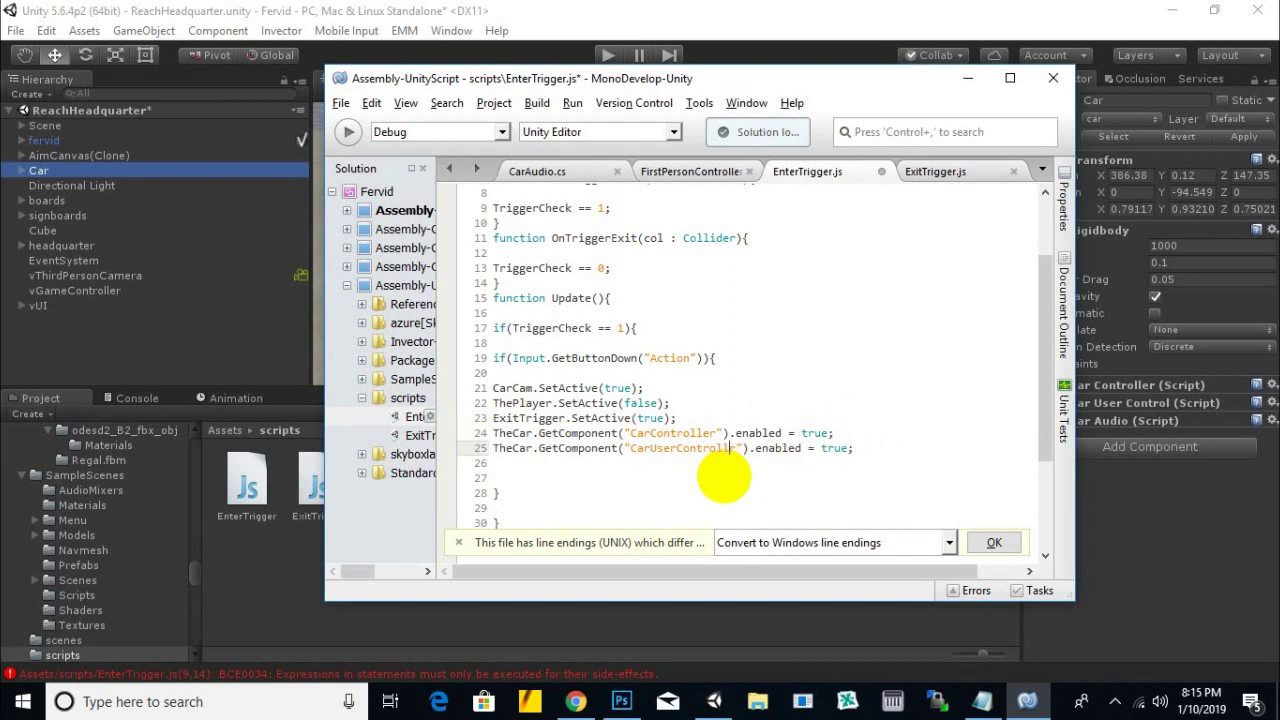
key(Delete)
key(BackSpace)
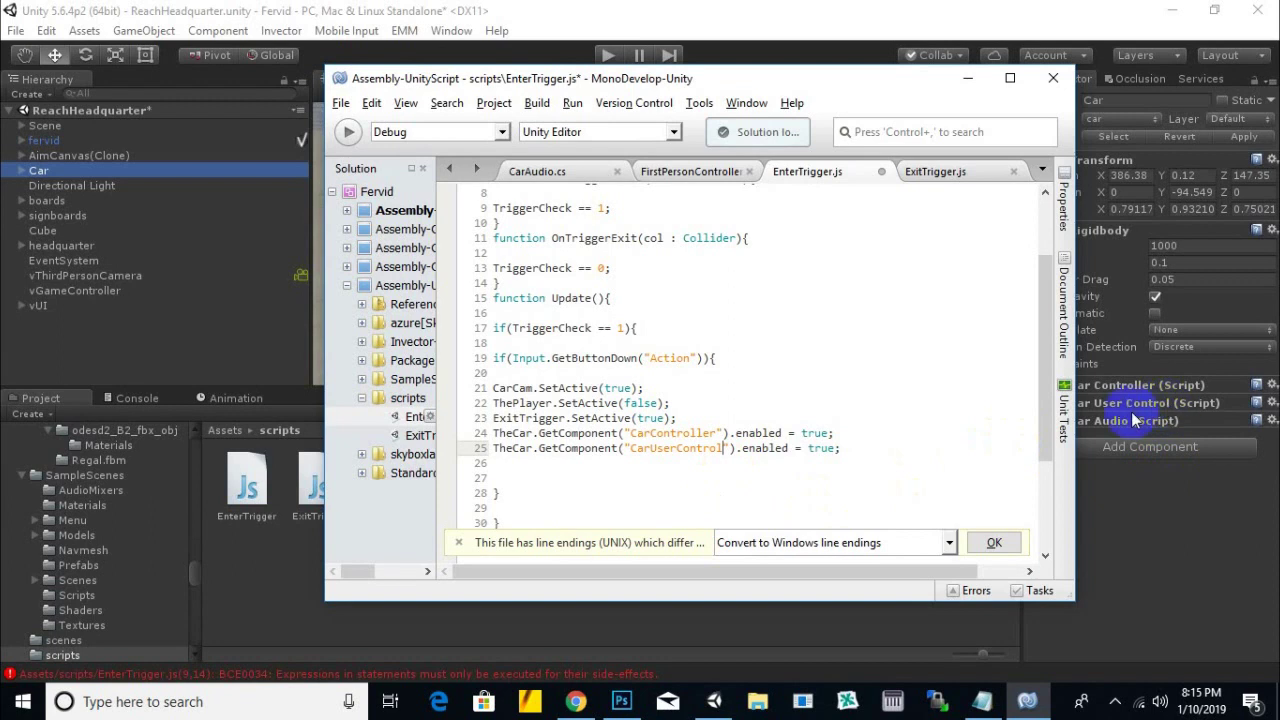
click(655, 448)
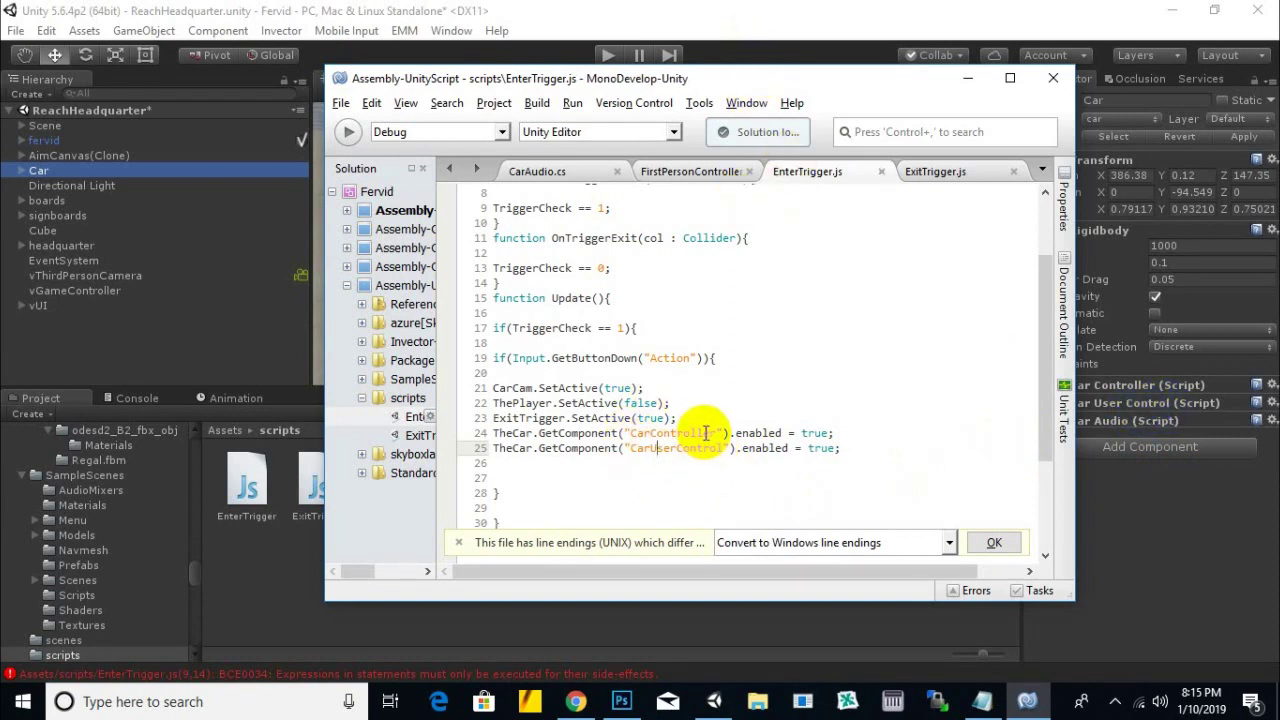
scroll(580, 400, down, 2)
Select all of the EnterTrigger.js code for copying
scroll(563, 414, down, 2)
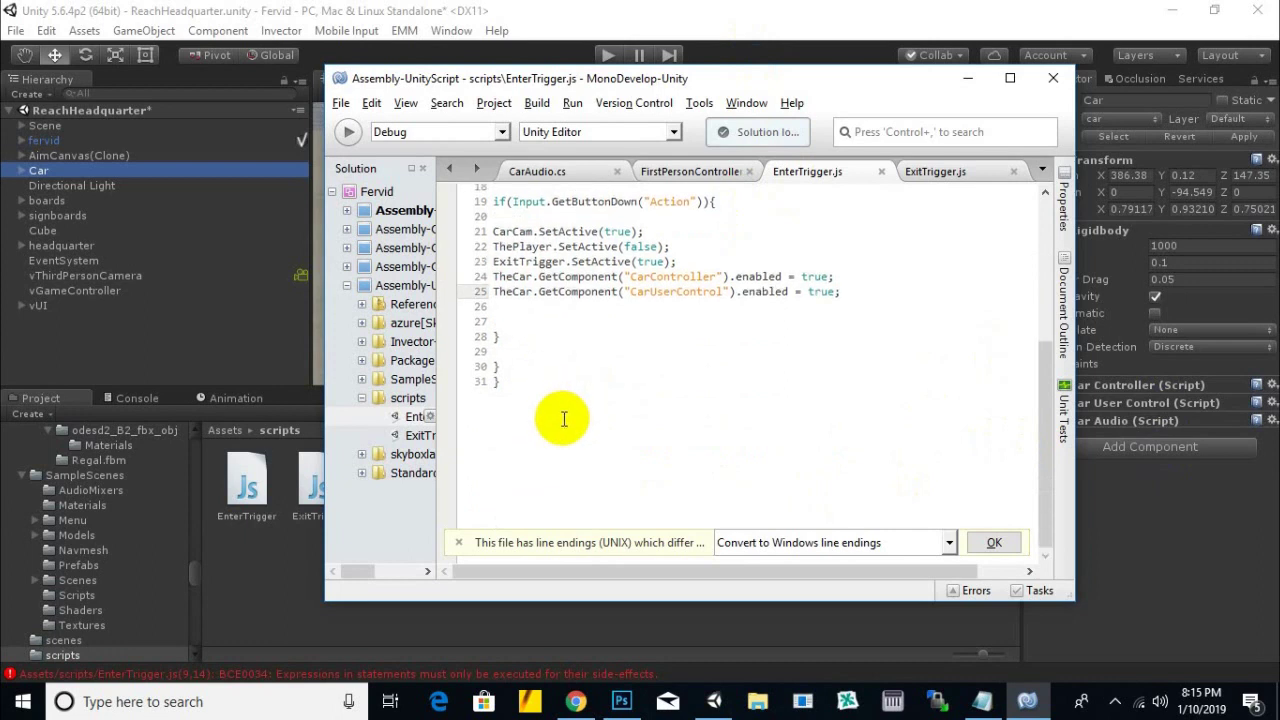
scroll(651, 420, up, 2)
scroll(604, 325, up, 2)
scroll(604, 325, up, 3)
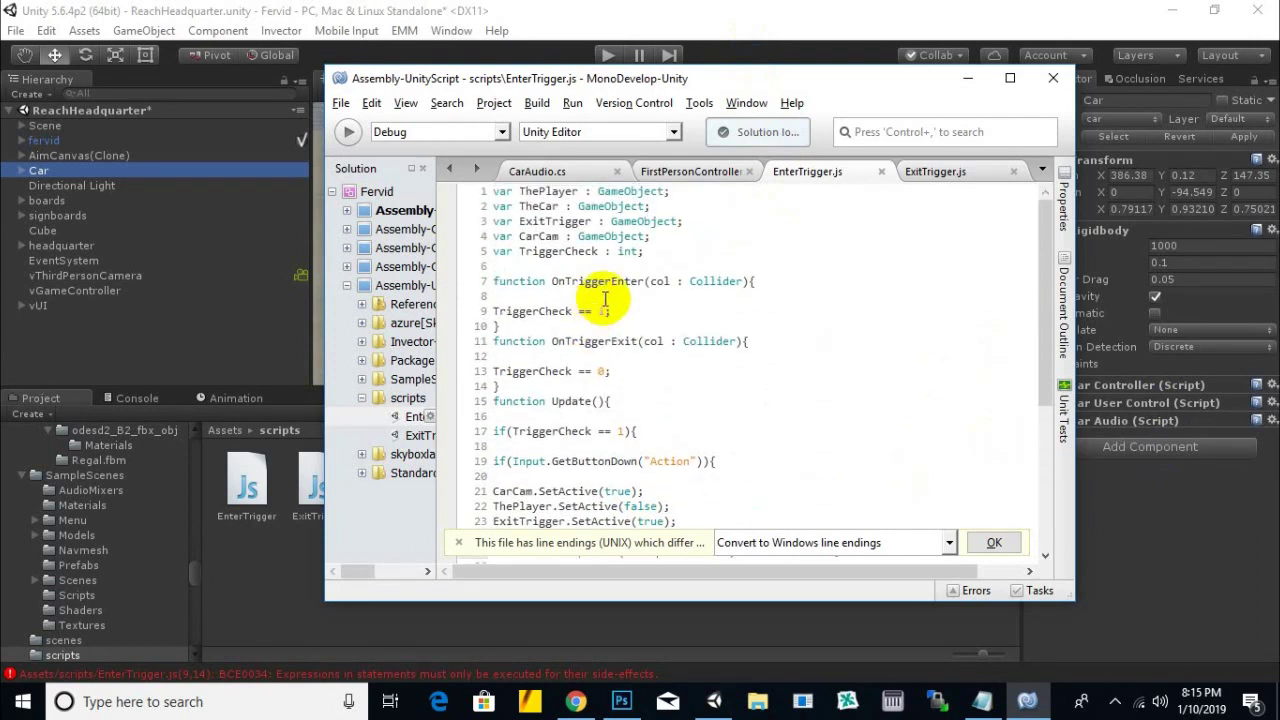
scroll(653, 398, down, 5)
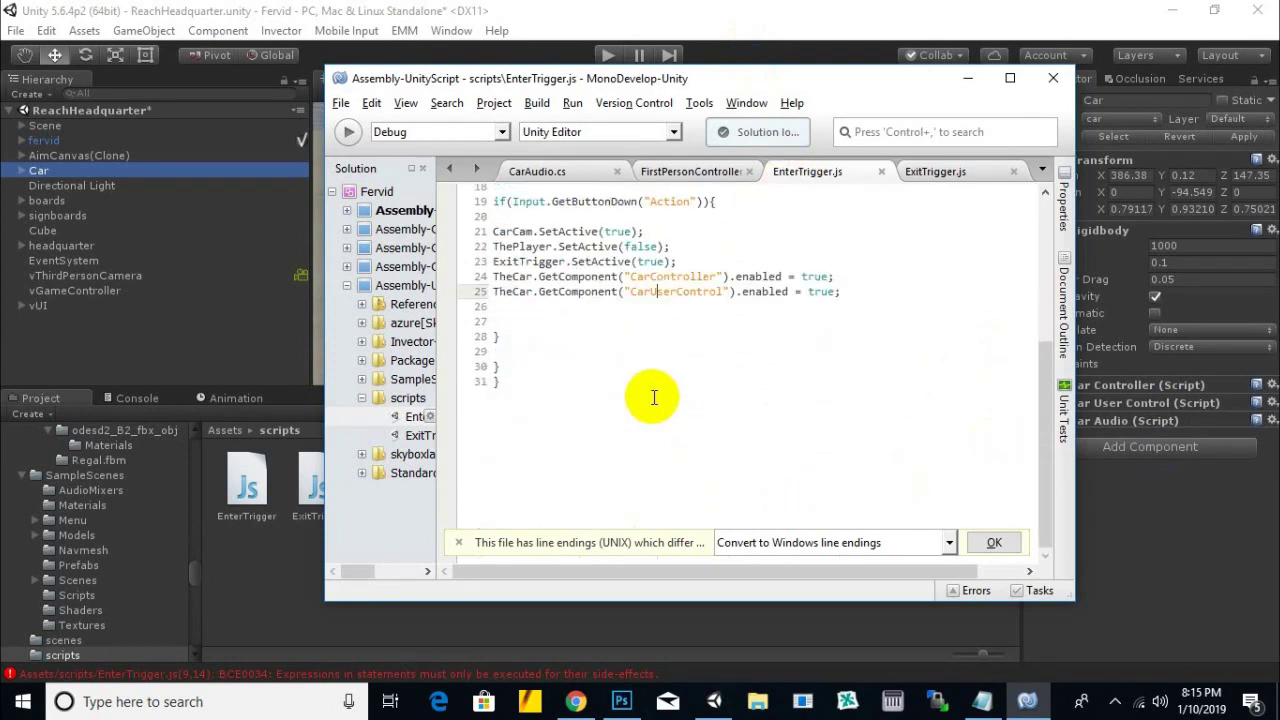
scroll(654, 398, up, 2)
scroll(654, 400, down, 2)
key(ctrl+a)
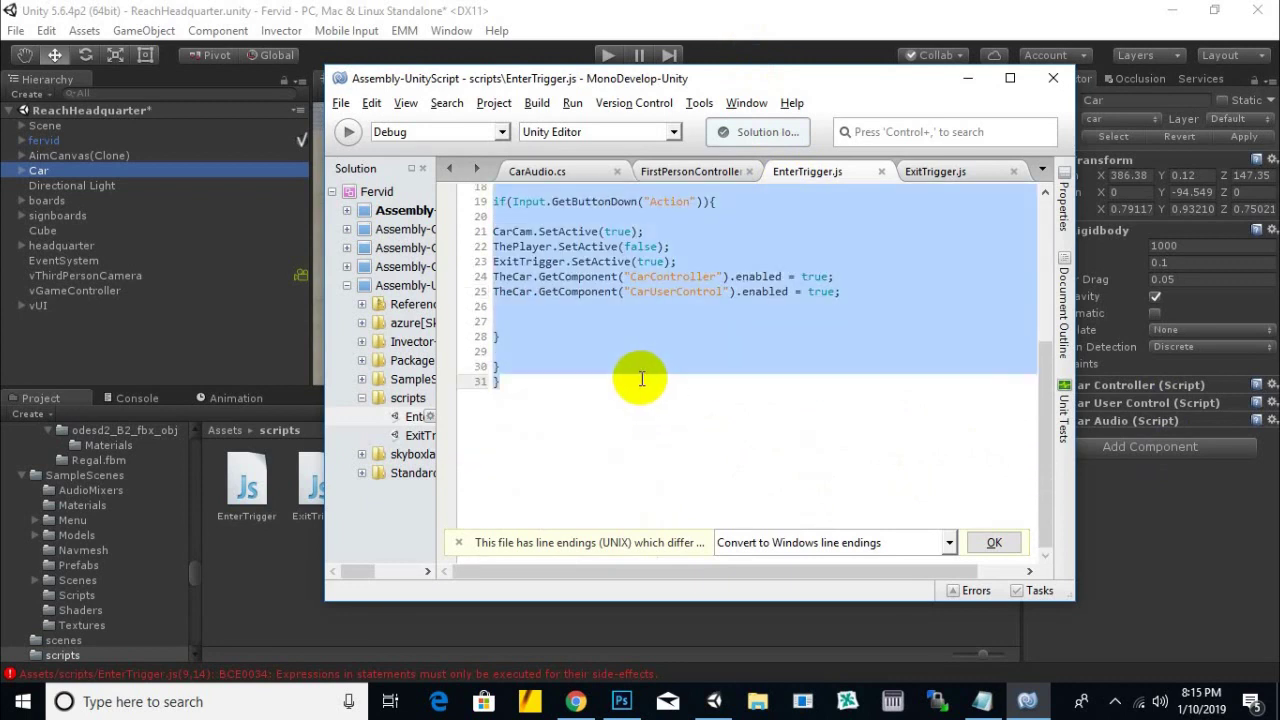
scroll(638, 378, up, 4)
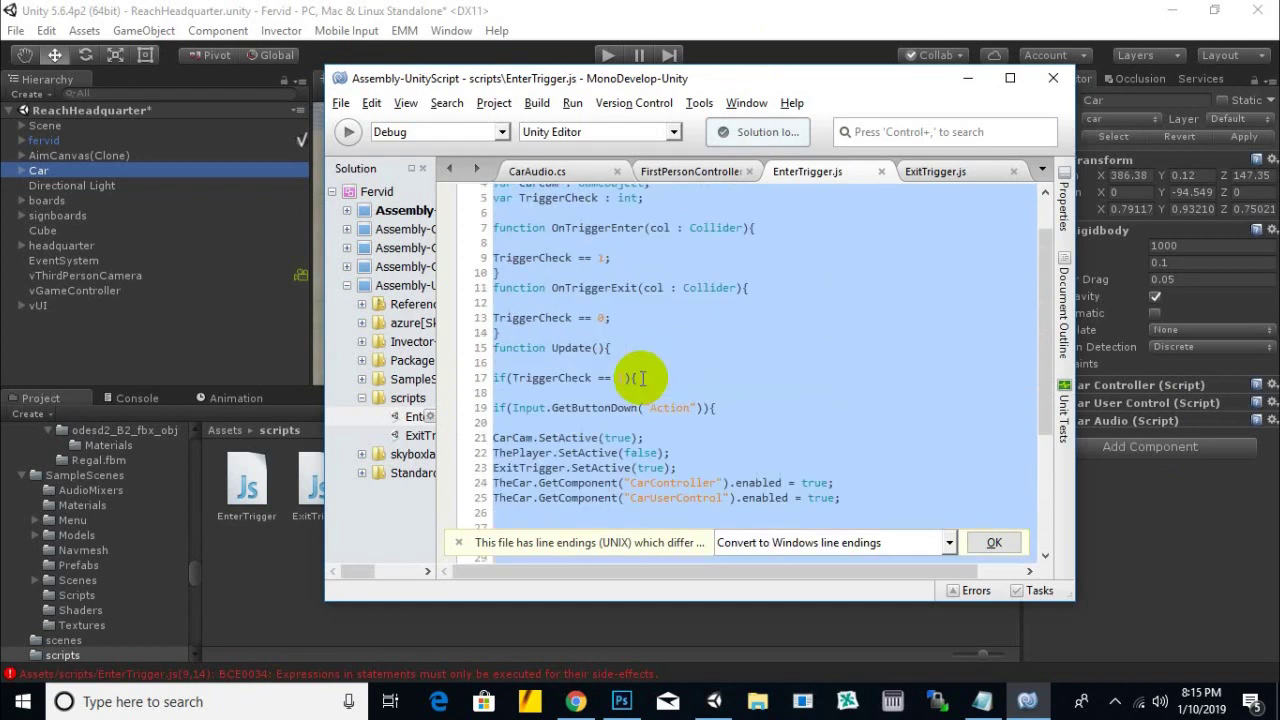
scroll(638, 378, up, 2)
Replace ExitTrigger.js's template contents with the copied EnterTrigger.js code
click(922, 174)
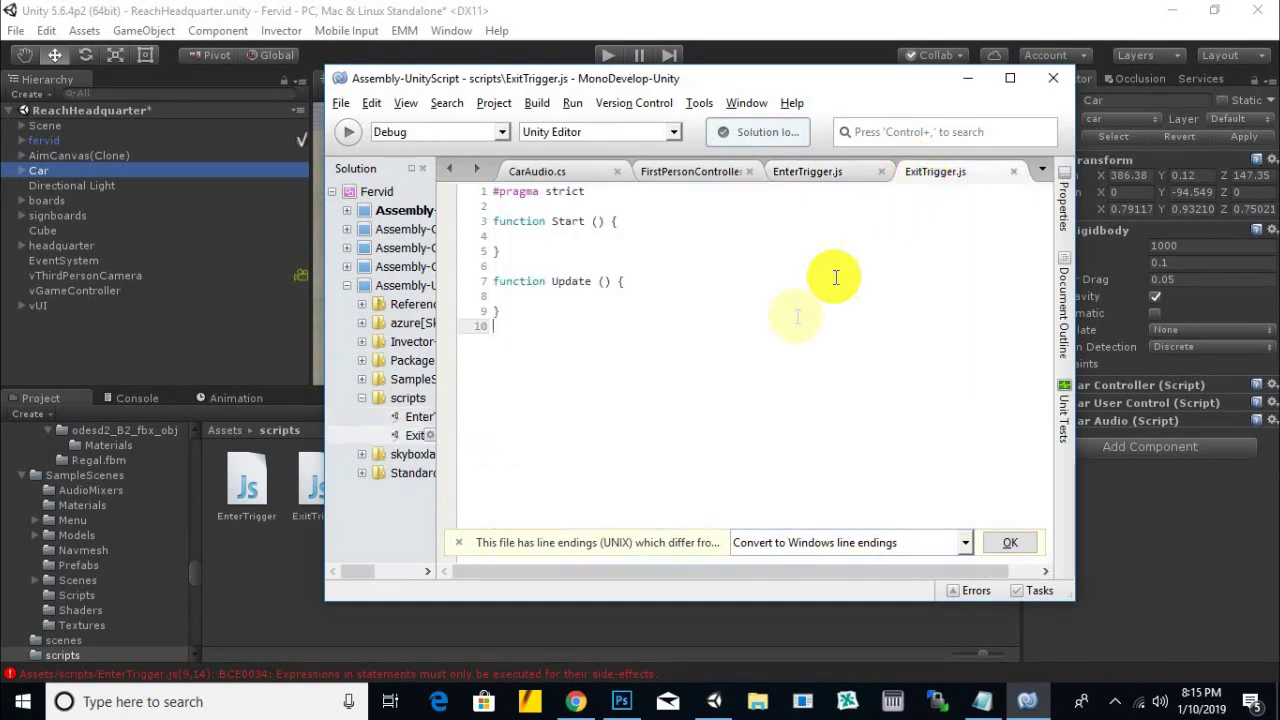
key(ctrl+a)
key(Delete)
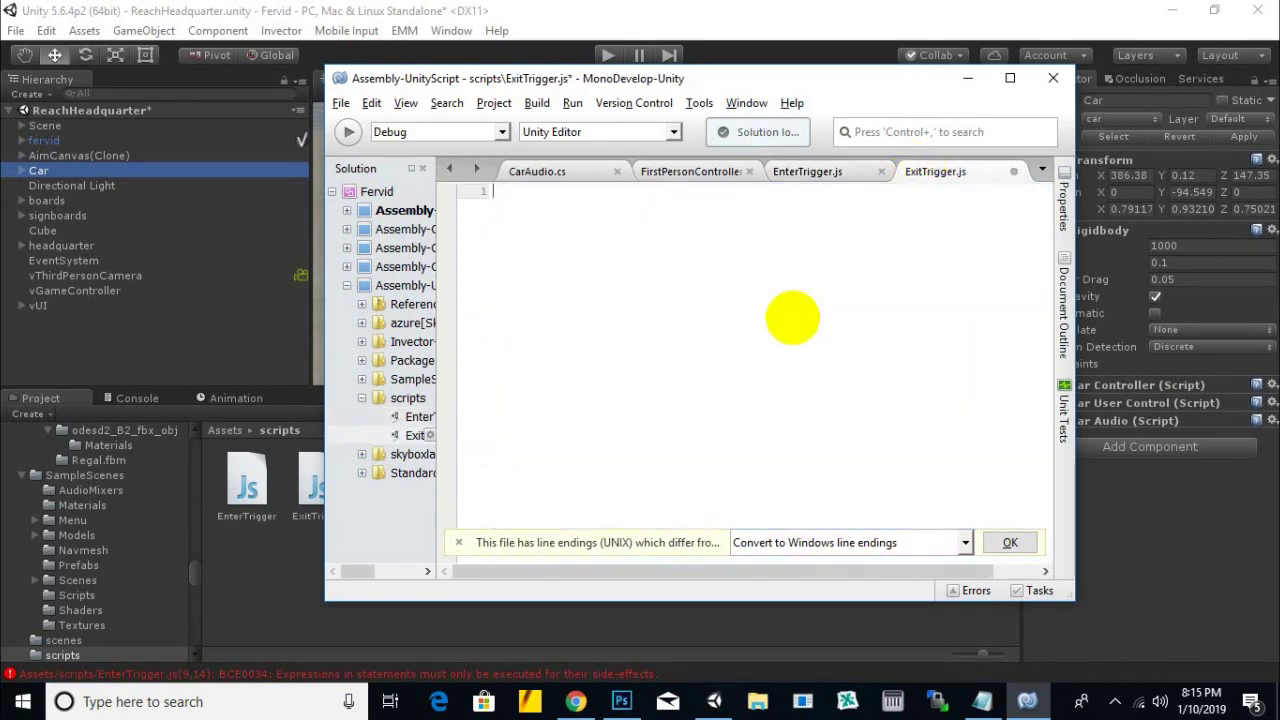
key(ctrl+v)
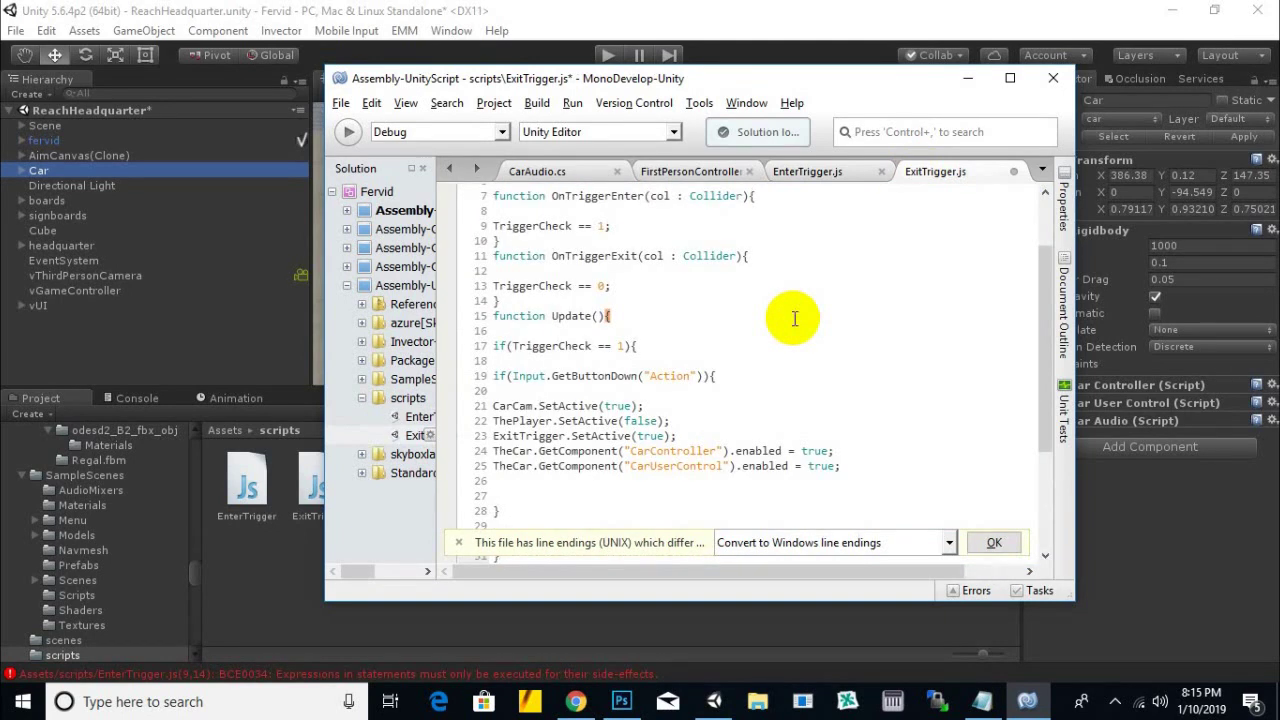
scroll(790, 318, up, 2)
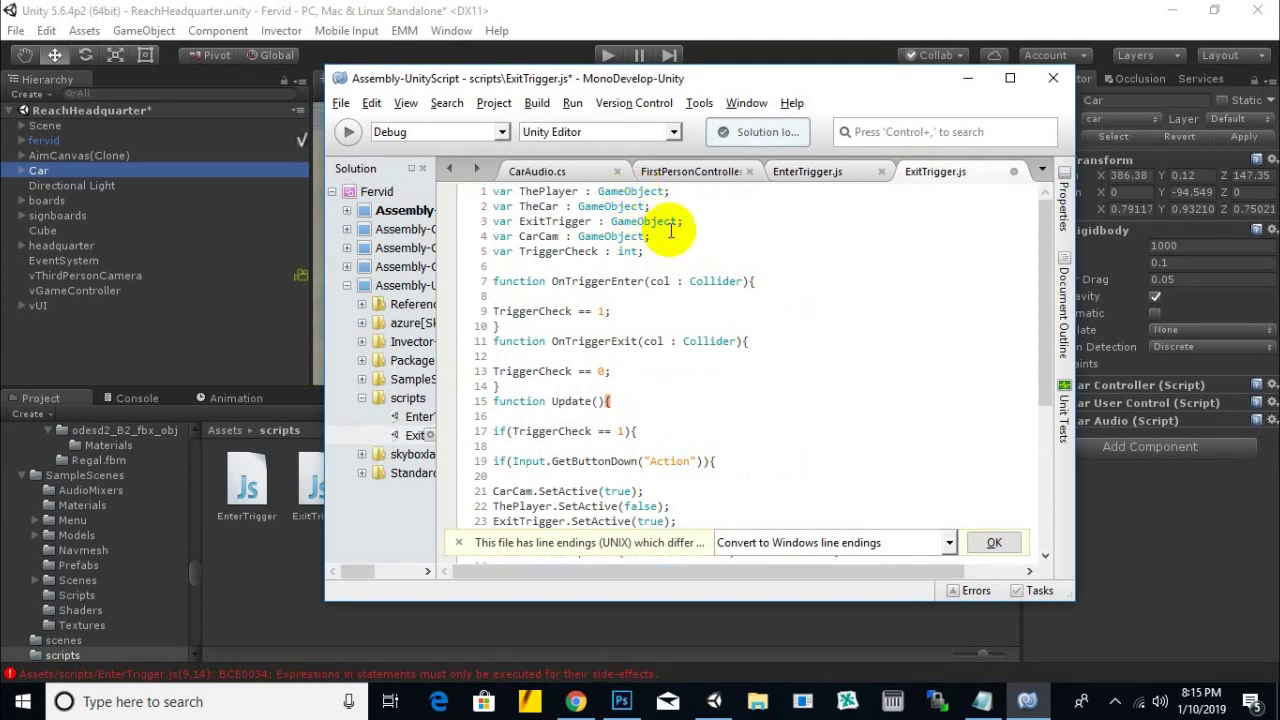
Rename the line-5 TriggerCheck variable to ExitPlace and change its type to GameObject
click(708, 224)
drag(700, 251, 490, 253)
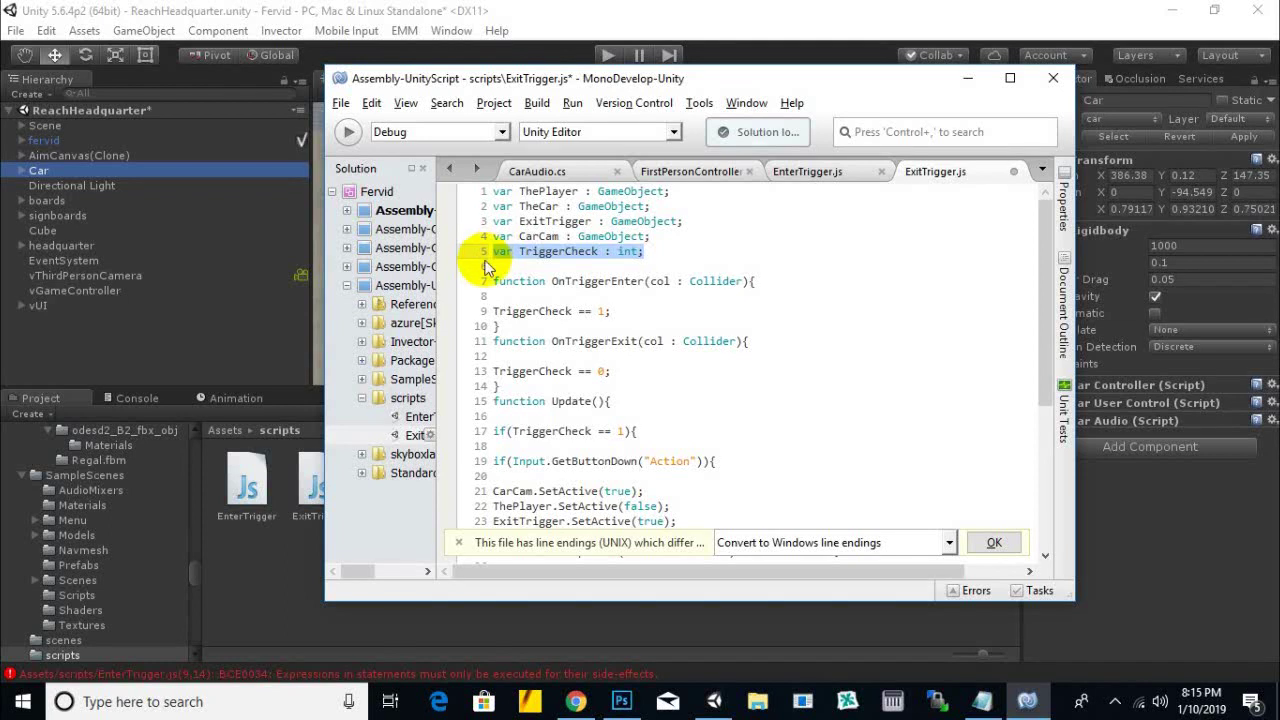
click(508, 257)
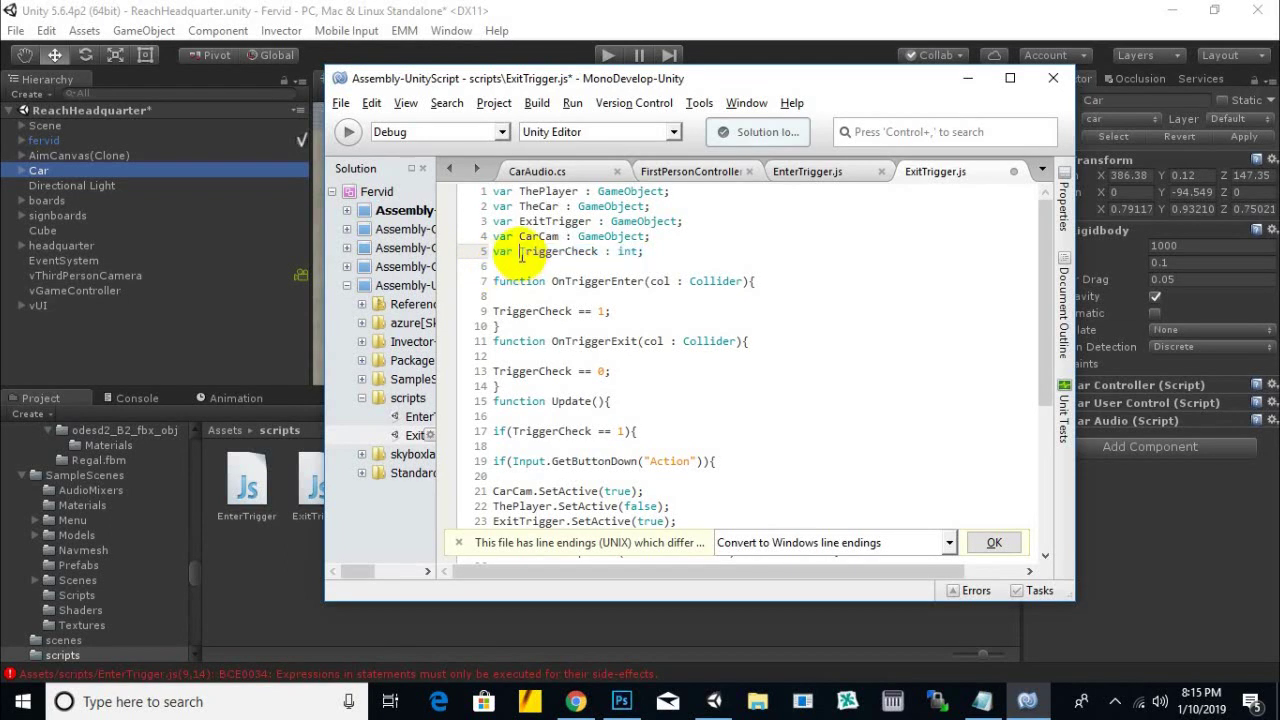
drag(520, 251, 585, 252)
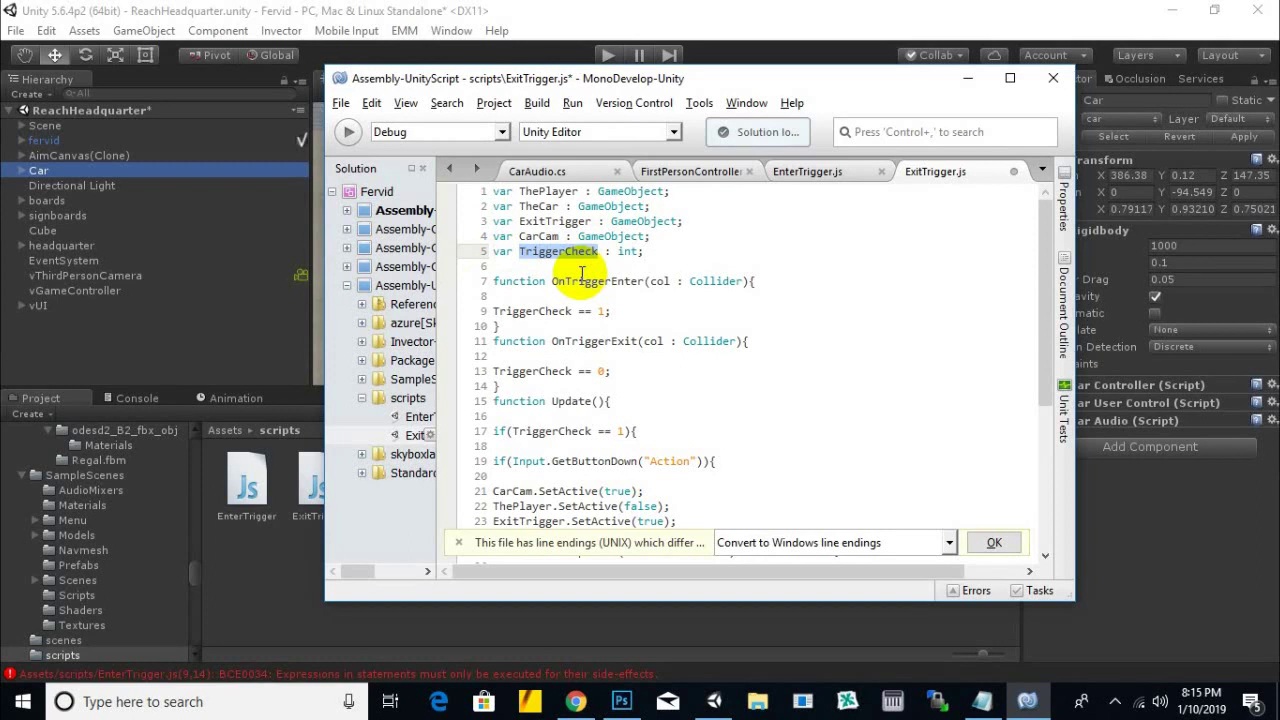
text(Exi)
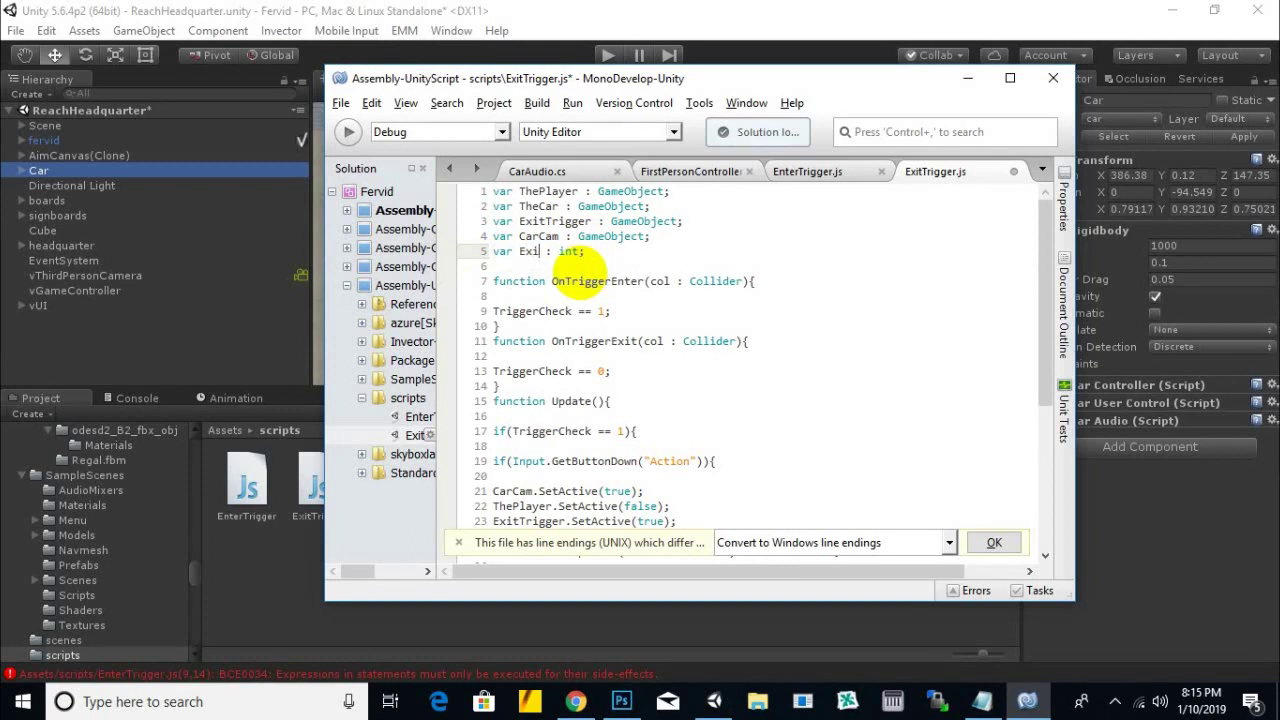
text(tPlace)
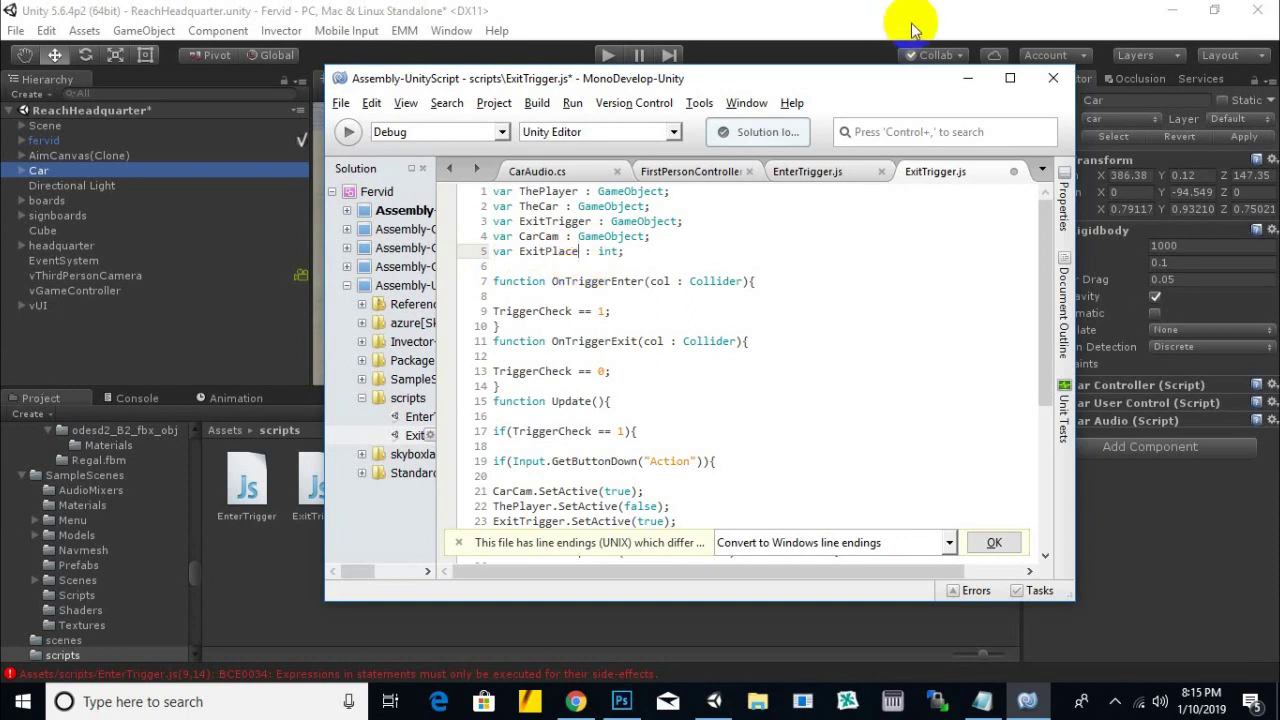
click(605, 252)
double_click(605, 252)
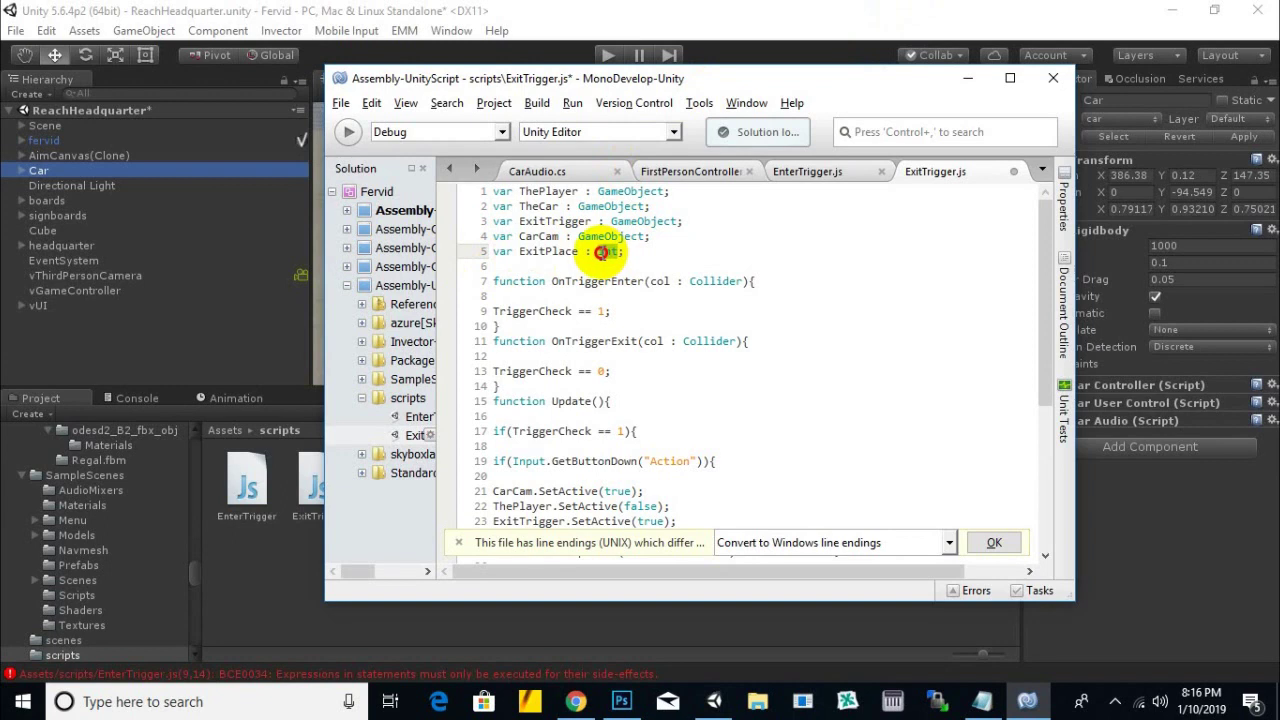
text(GameOb)
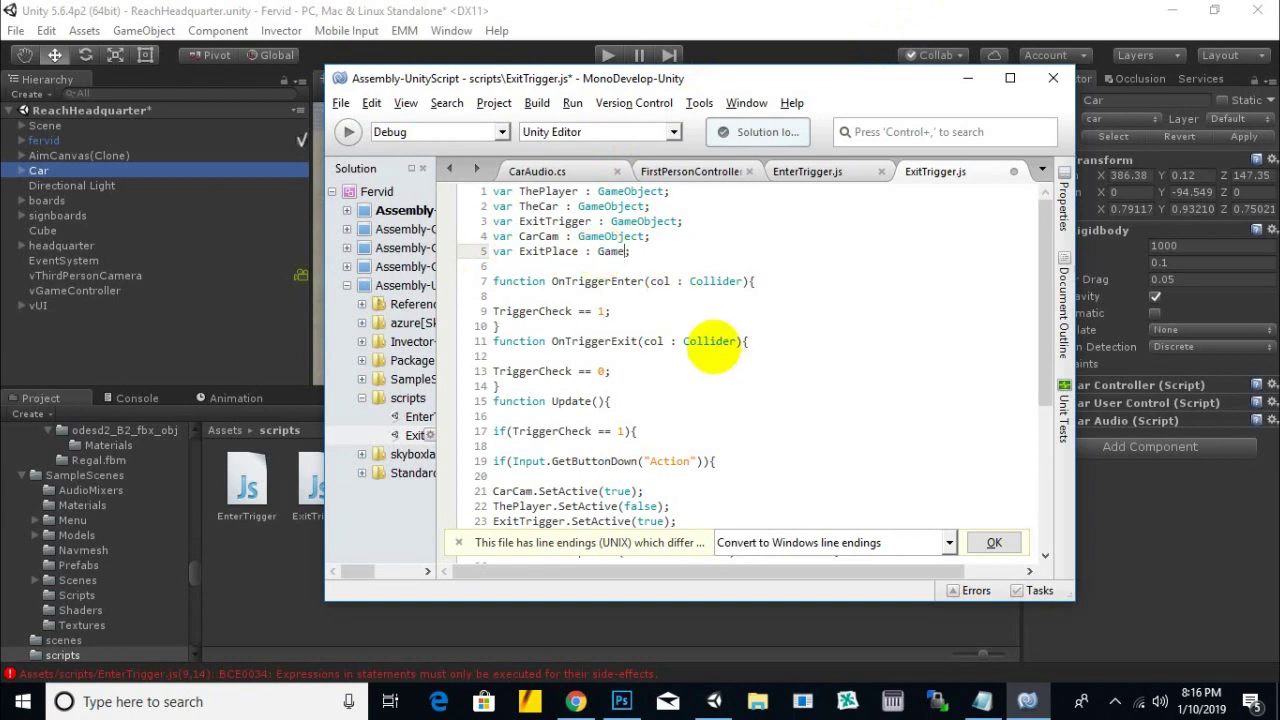
text(ject;)
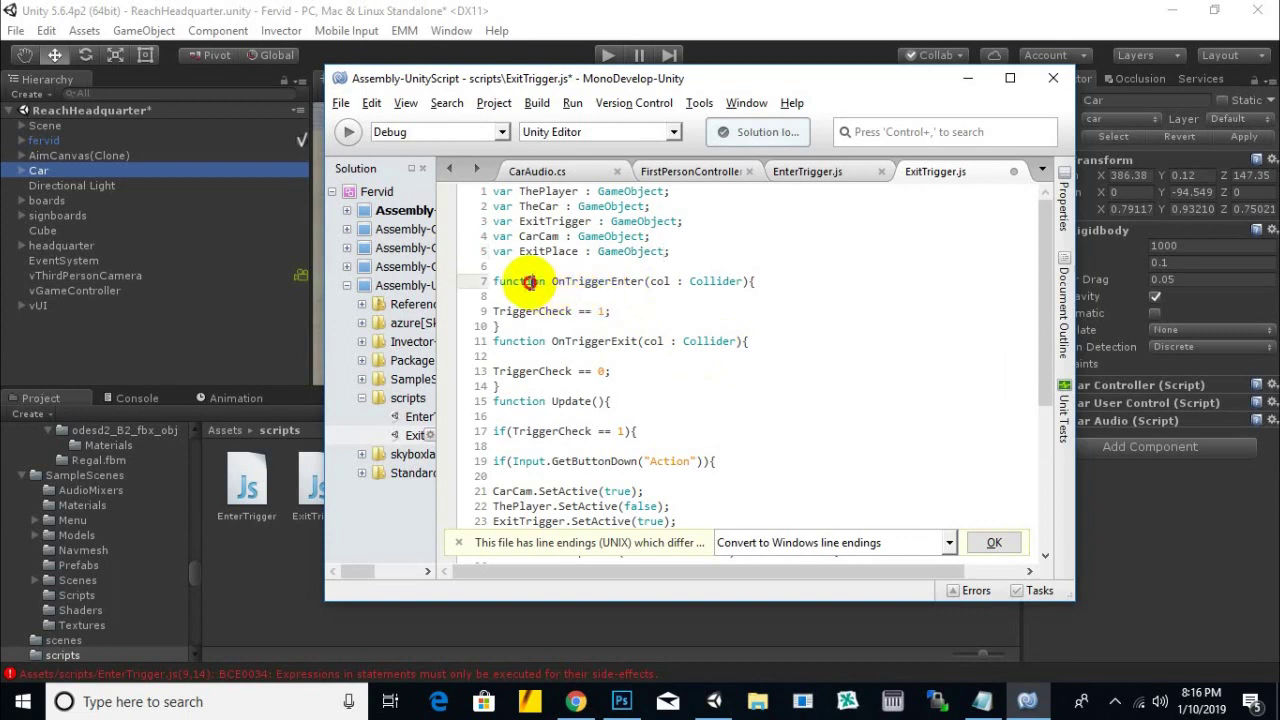
Delete the OnTriggerEnter and OnTriggerExit functions from ExitTrigger.js
drag(623, 285, 647, 287)
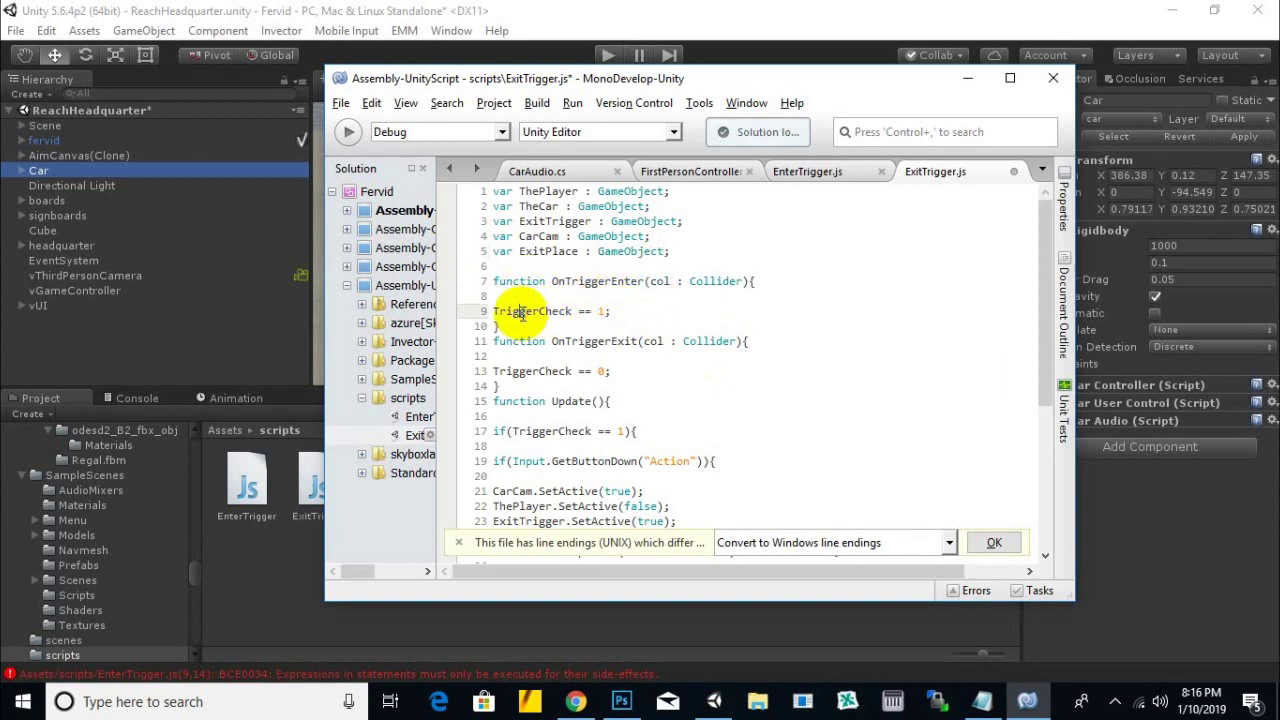
click(502, 285)
mouse_move(502, 285)
mouse_down()
mouse_move(575, 370)
mouse_move(610, 372)
mouse_up()
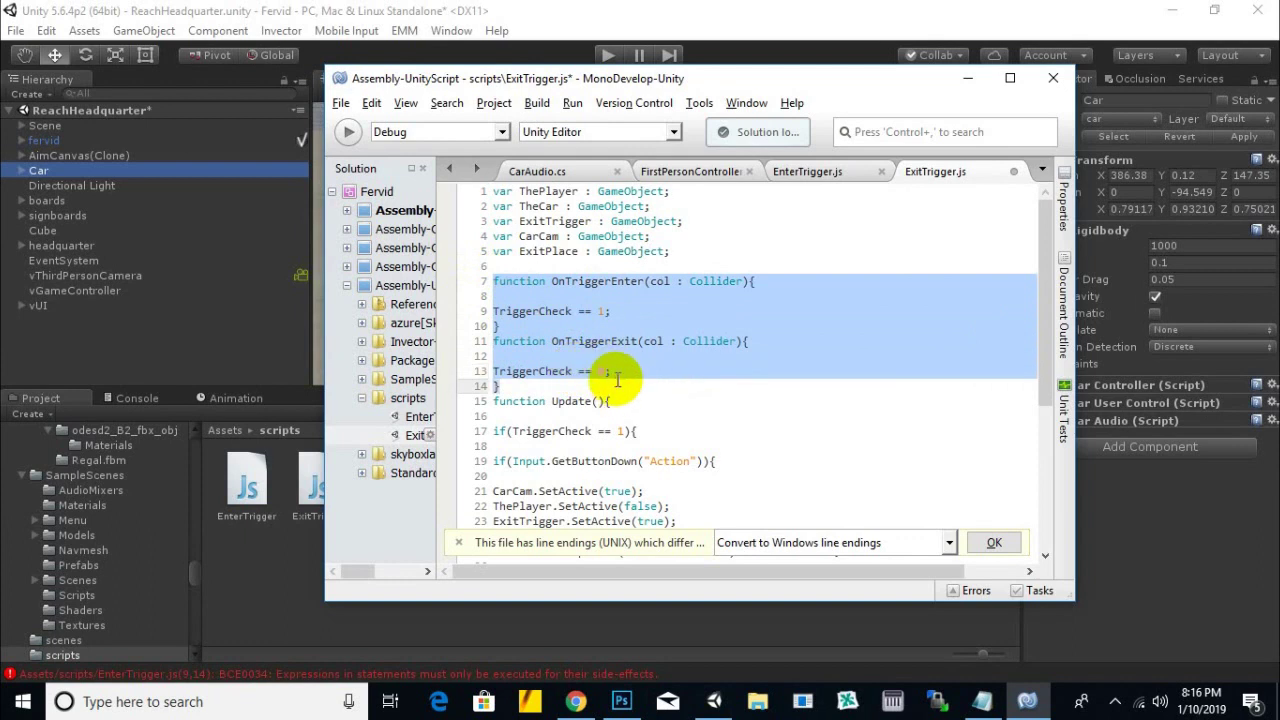
key(Delete)
Remove the if(TriggerCheck == 1){ condition and its extra closing brace from Update
scroll(565, 318, down, 1)
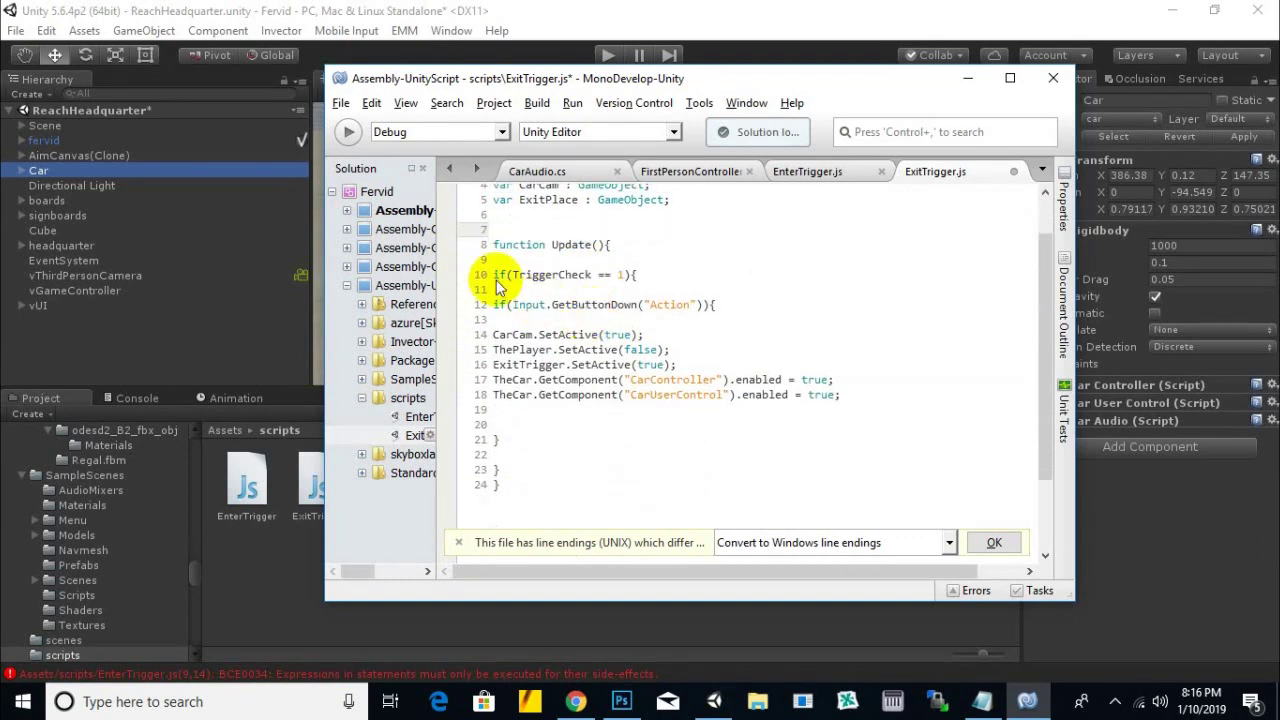
drag(493, 274, 622, 274)
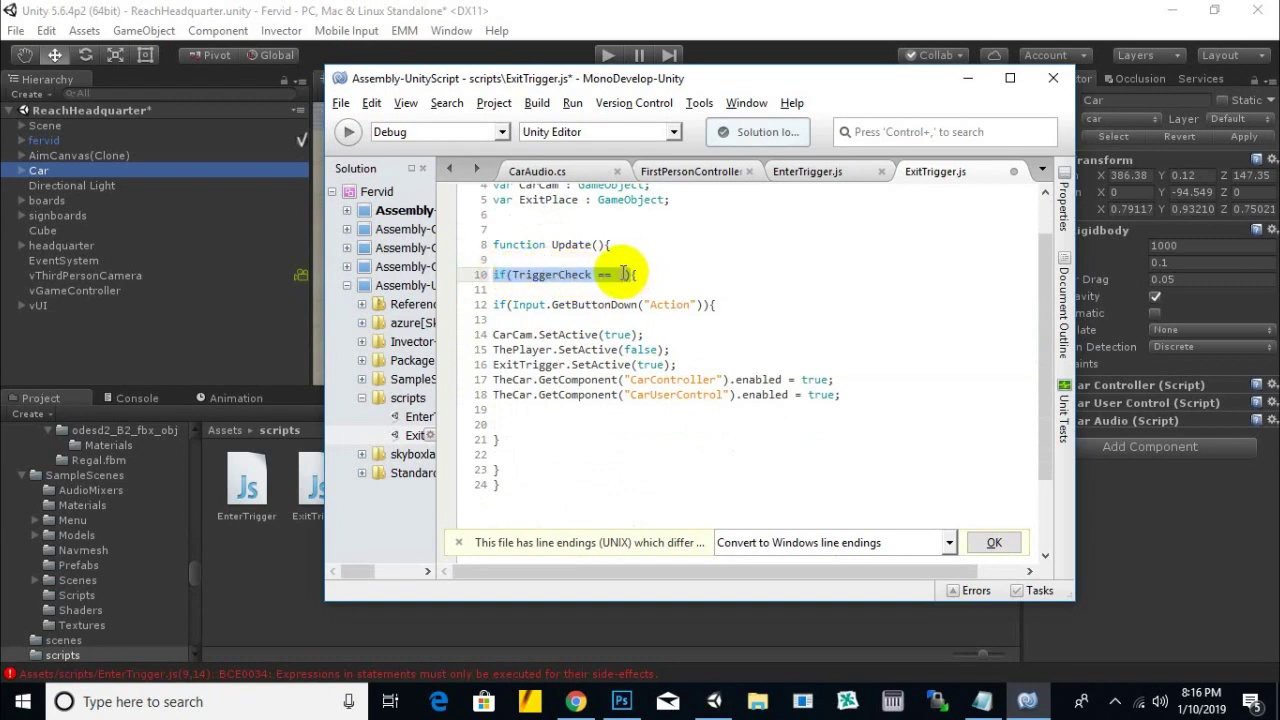
key(Delete)
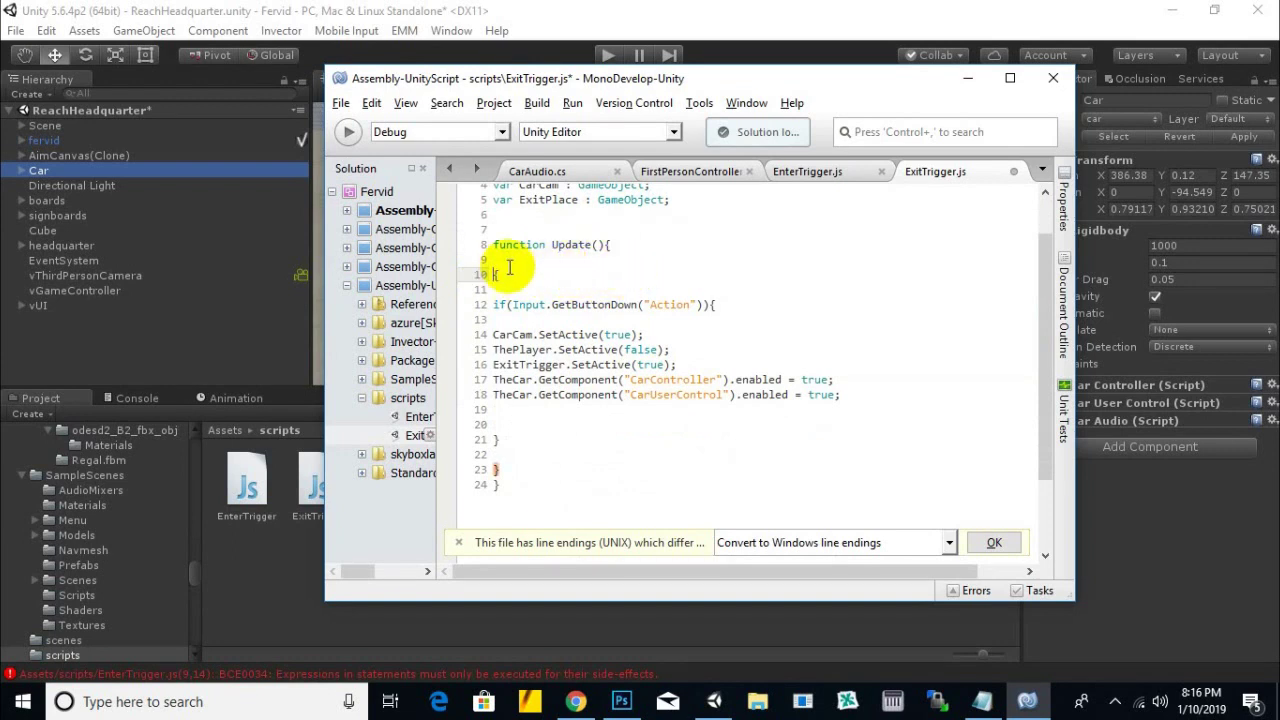
click(498, 275)
key(BackSpace)
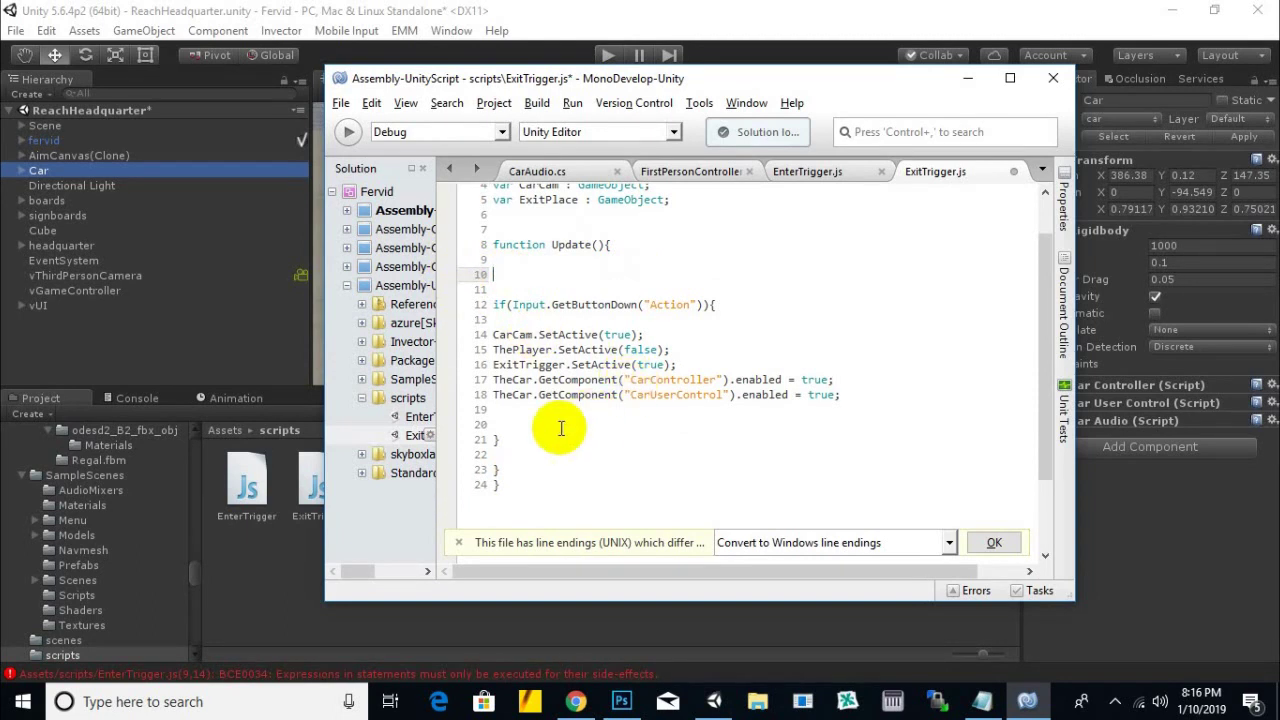
click(498, 440)
click(497, 470)
key(BackSpace)
Confirm the remaining braces match, save ExitTrigger.js, and go to CarCam's true value
click(506, 442)
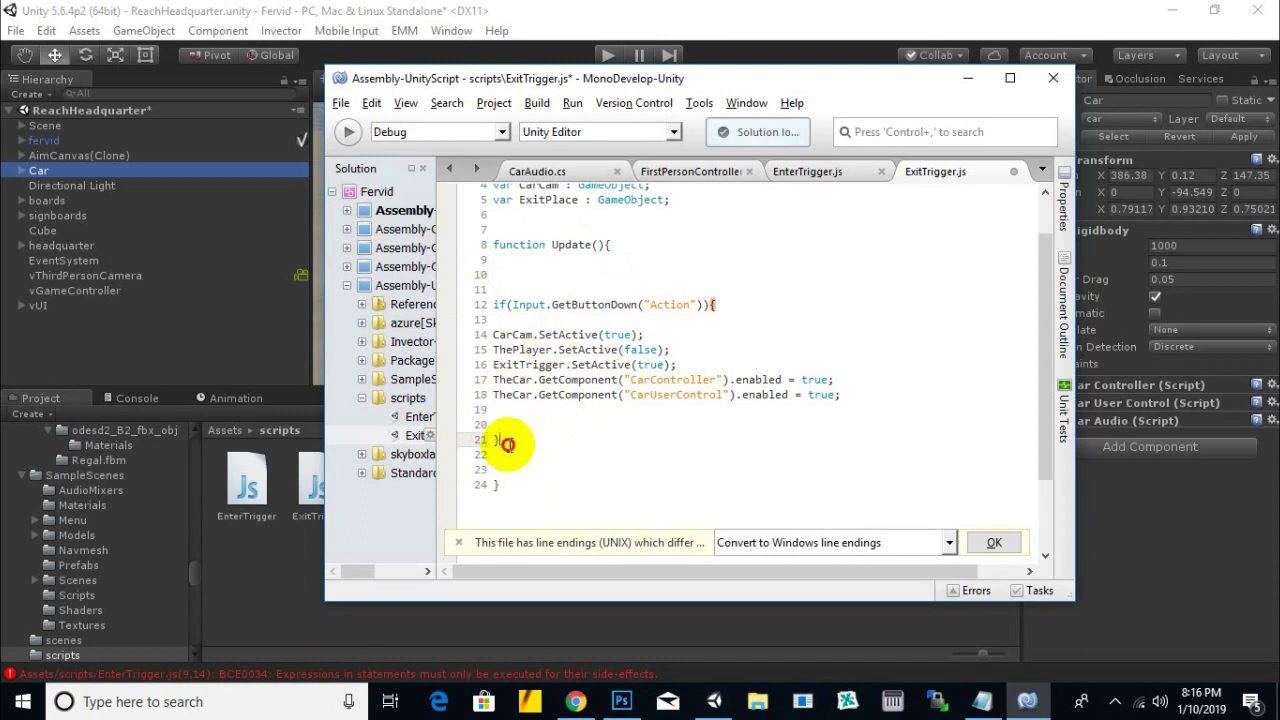
click(499, 484)
click(676, 276)
key(ctrl+s)
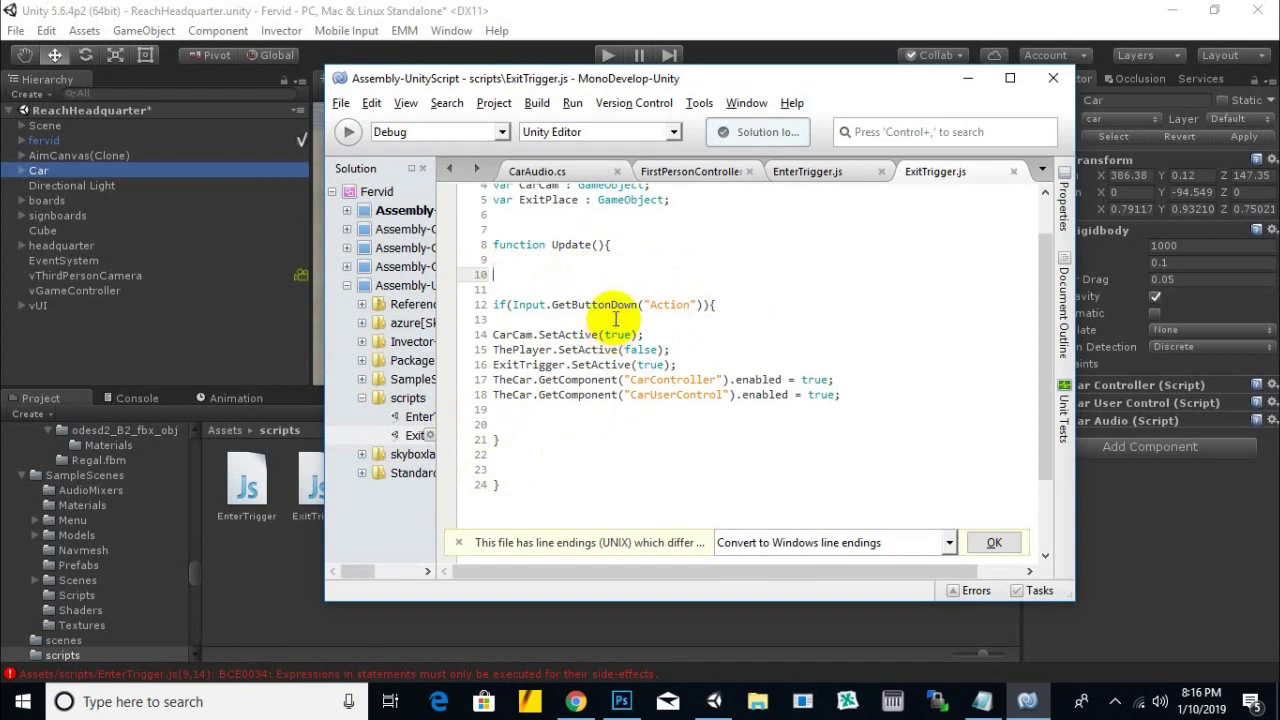
click(553, 306)
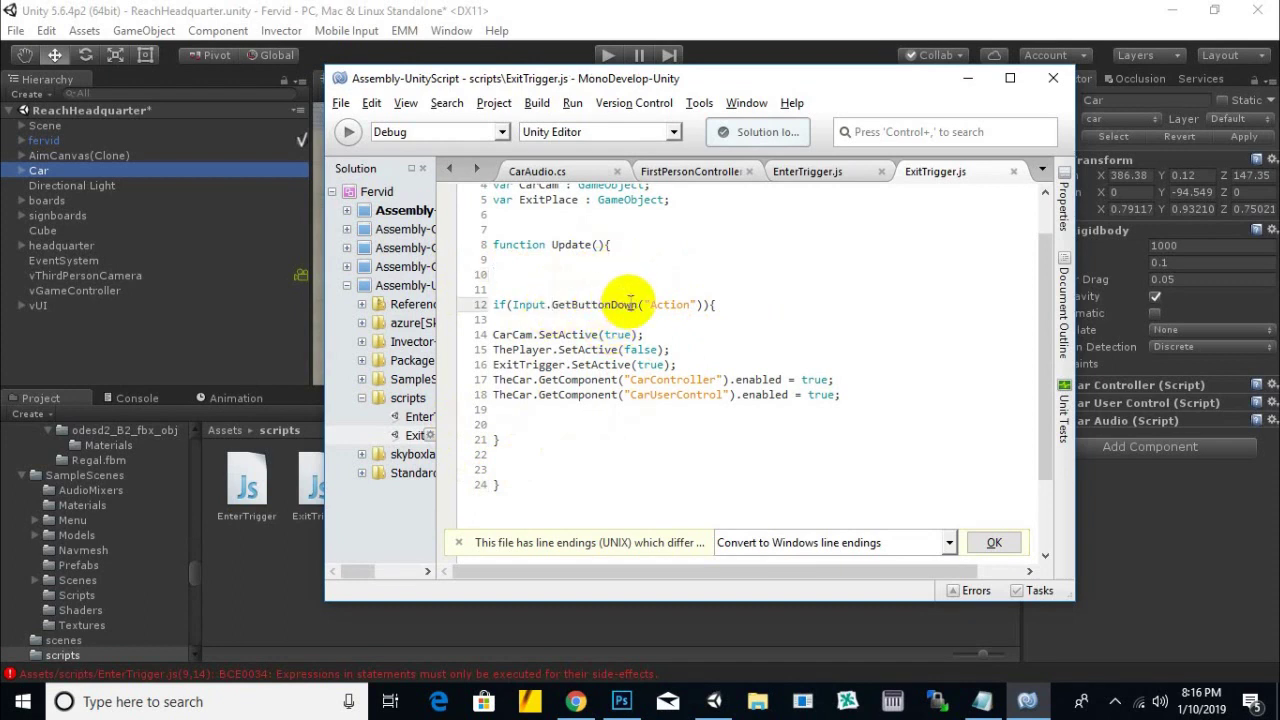
click(516, 337)
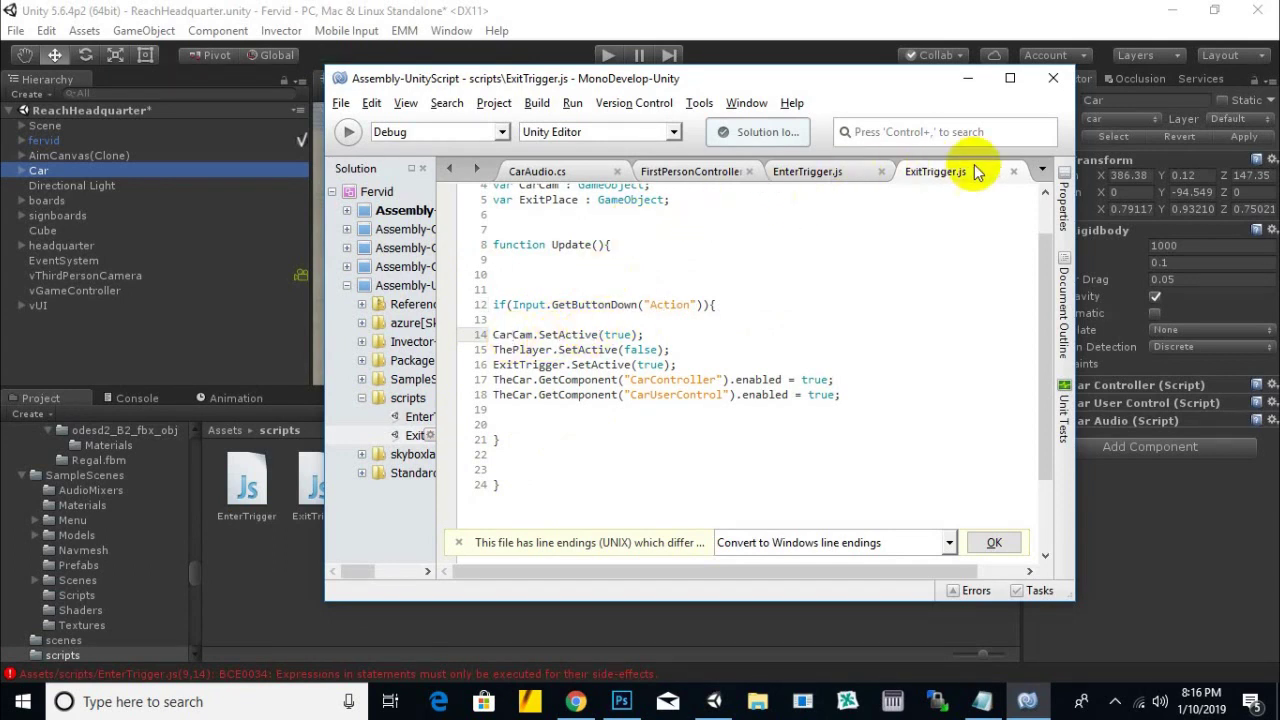
click(606, 337)
Set CarCam and ExitTrigger to false, ThePlayer to true, and CarController and CarUserControl to false; save
double_click(612, 336)
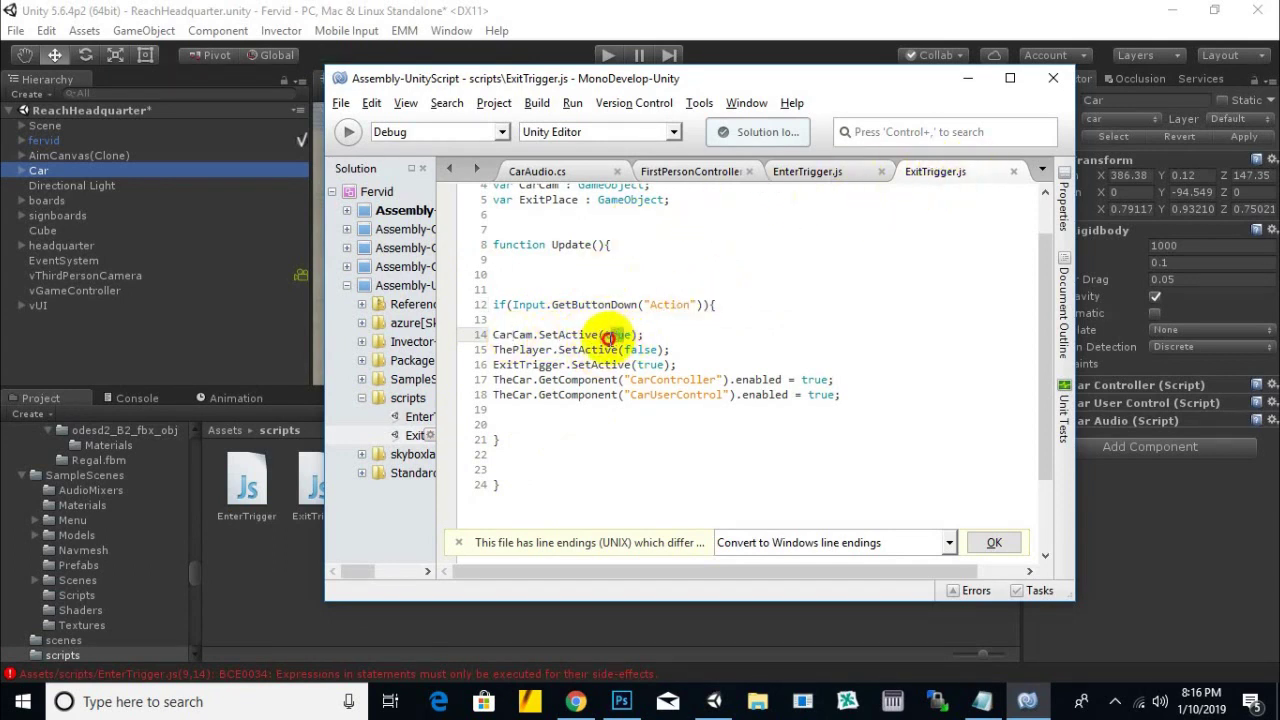
text(false)
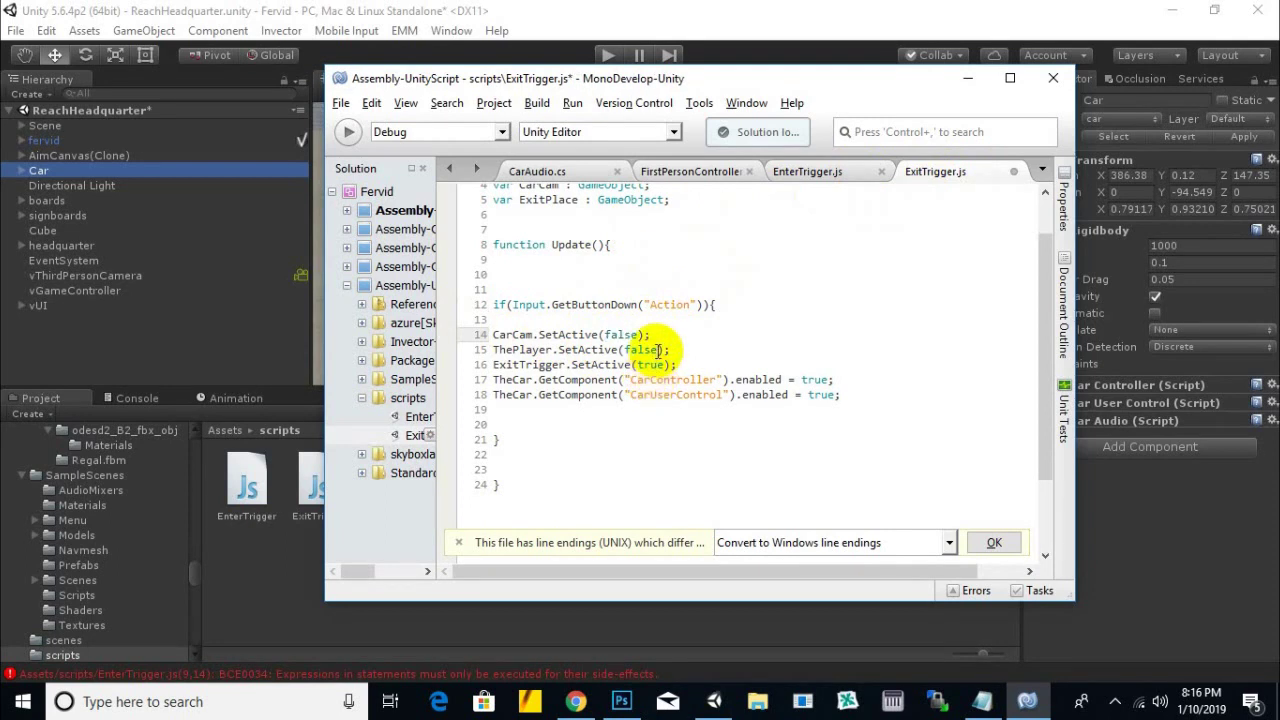
double_click(628, 350)
text(tru)
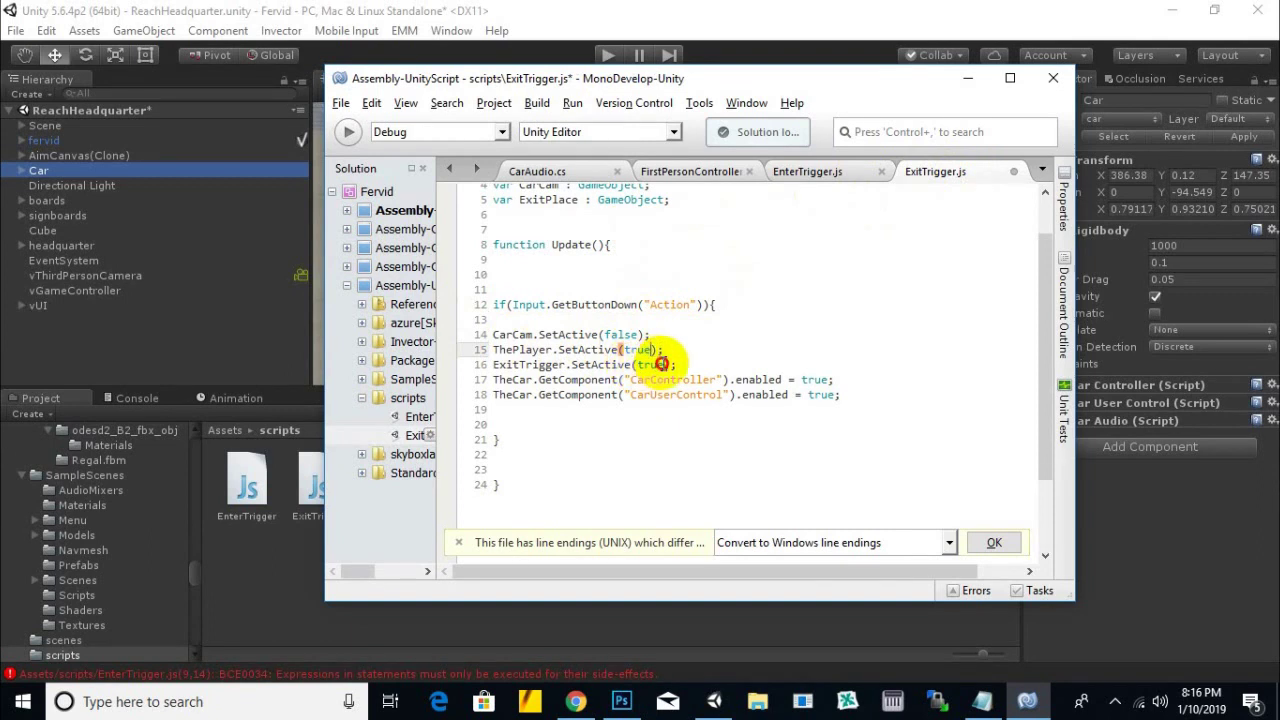
double_click(641, 365)
text(false)
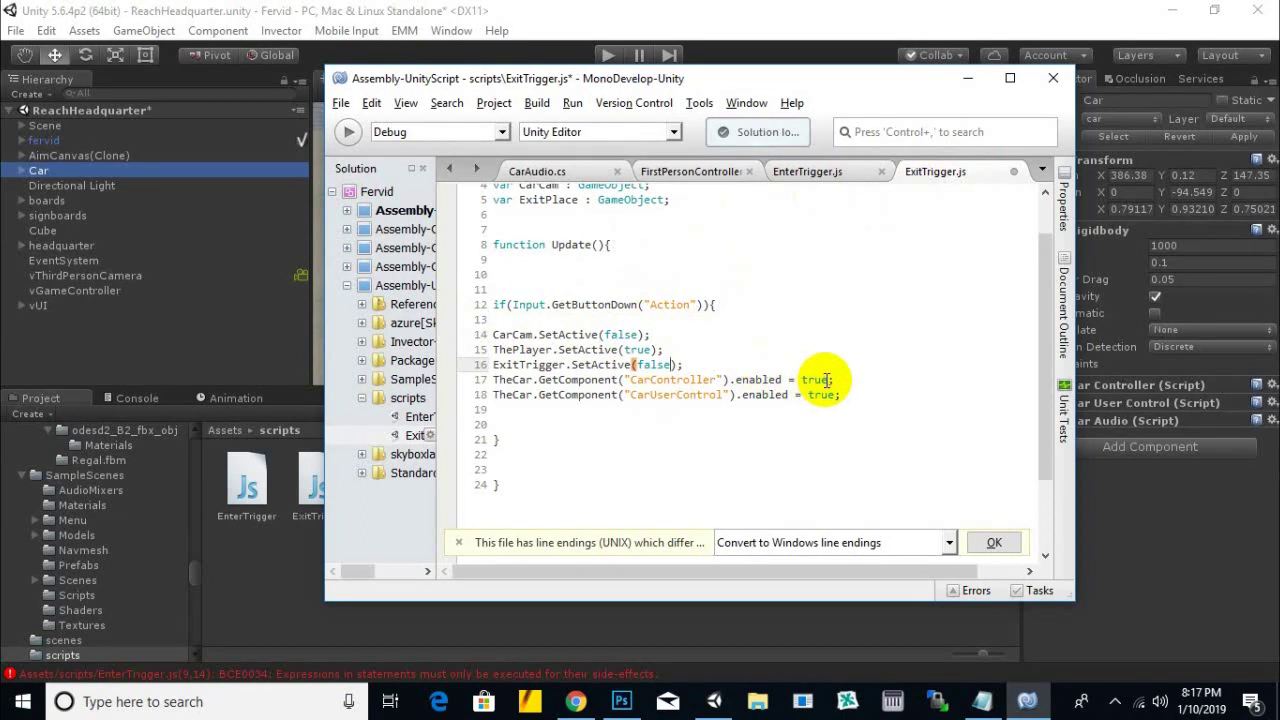
double_click(814, 380)
text(false)
double_click(820, 395)
text(false)
key(ctrl+s)
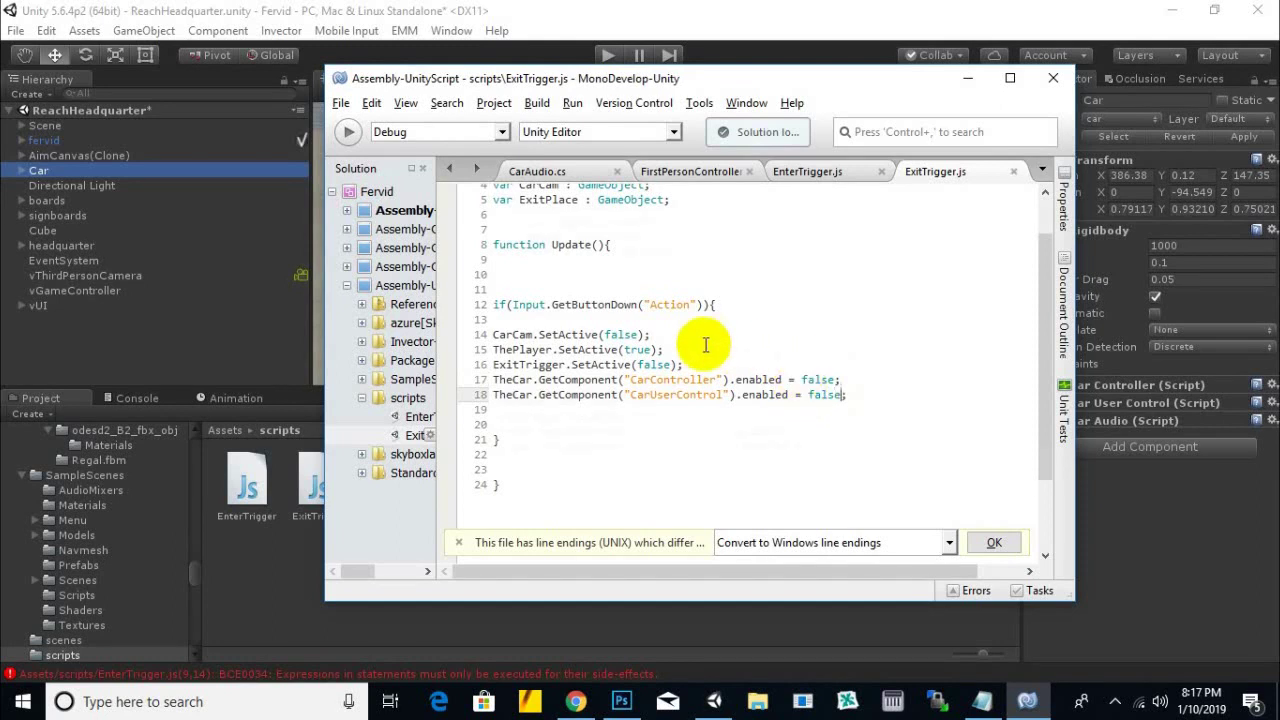
Review EnterTrigger.js's code for comparison with ExitTrigger.js
scroll(700, 340, up, 1)
scroll(700, 340, down, 3)
scroll(700, 342, up, 3)
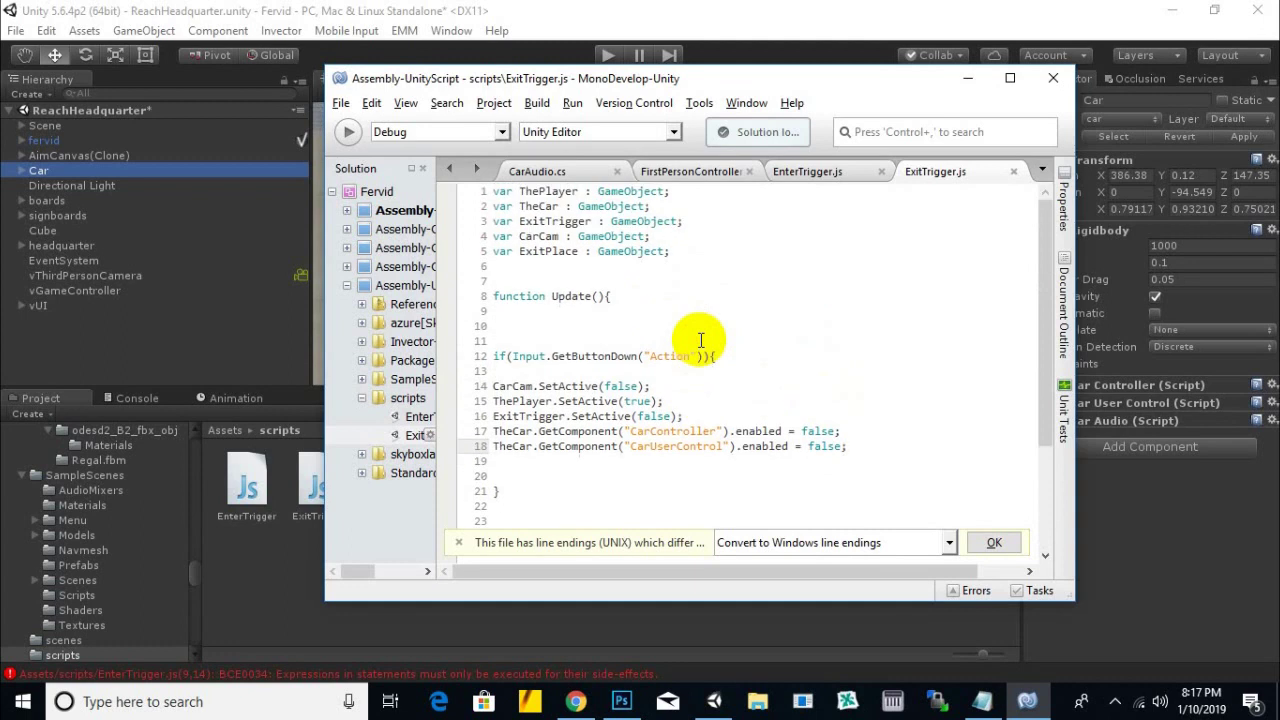
click(832, 172)
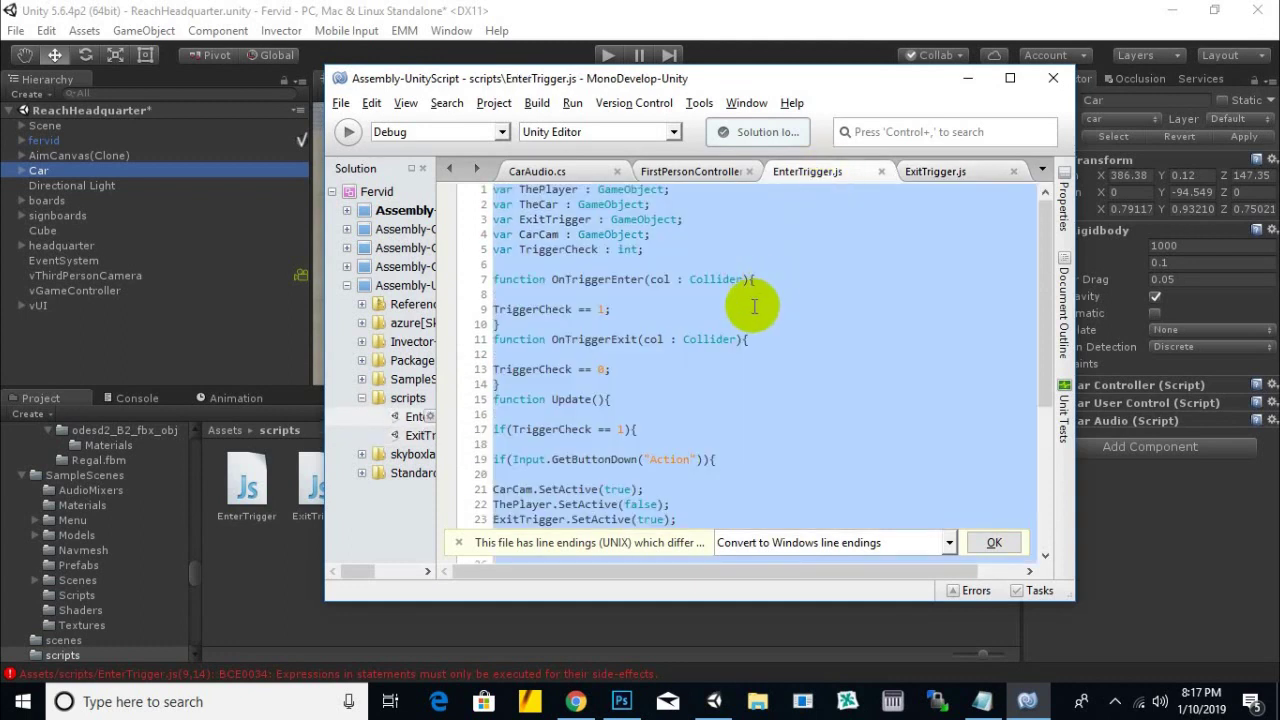
scroll(748, 345, down, 5)
scroll(750, 340, up, 3)
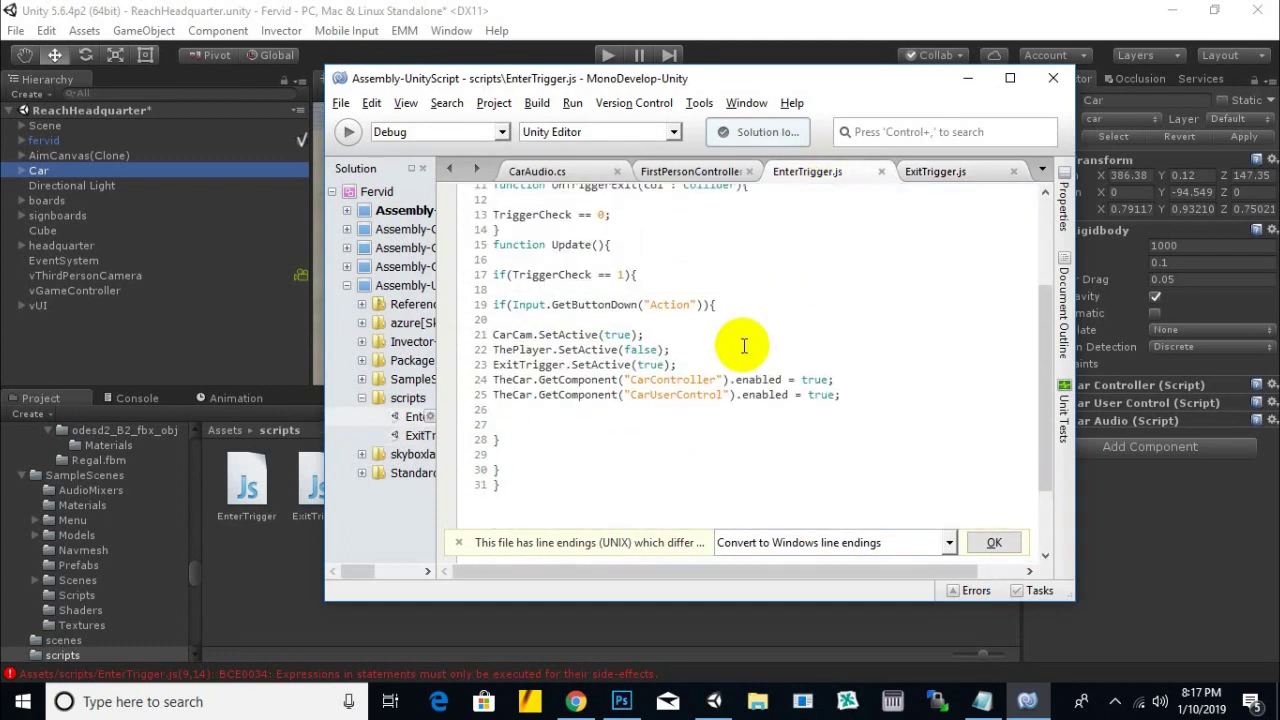
scroll(790, 330, up, 3)
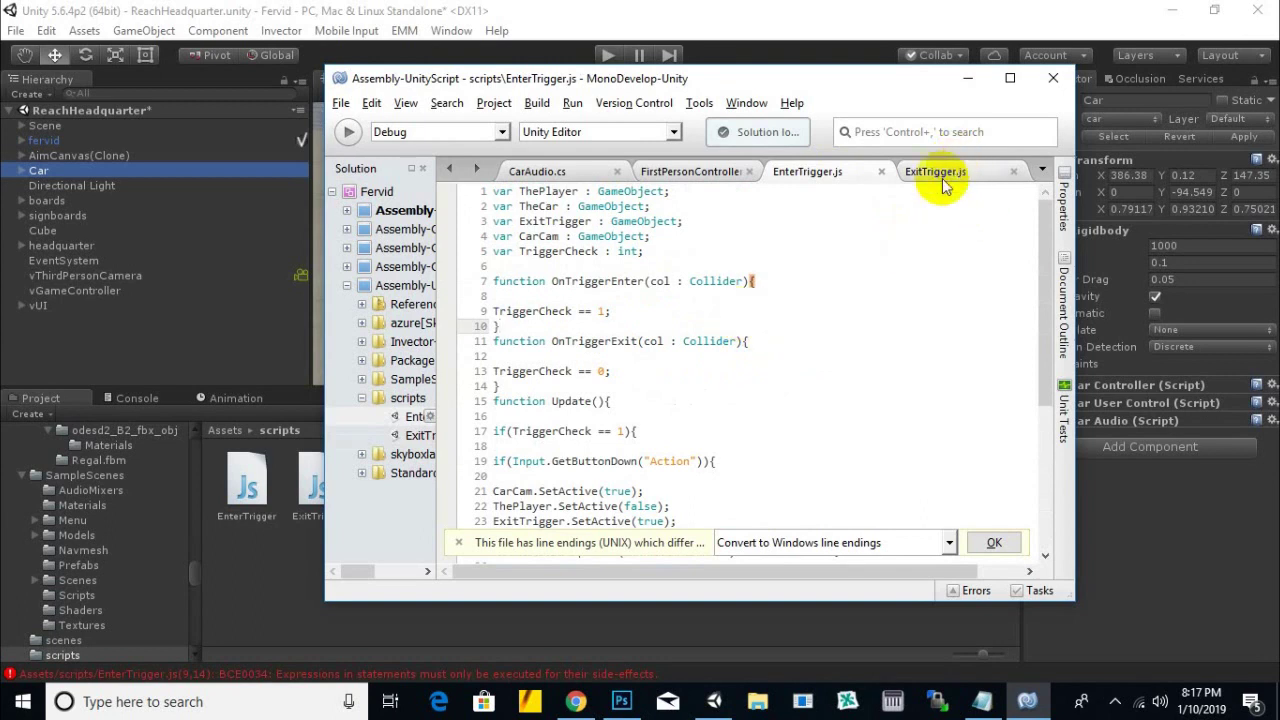
Back in ExitTrigger.js, insert a blank line after the CarUserControl statement on line 18
click(943, 183)
scroll(734, 355, down, 4)
scroll(731, 362, up, 4)
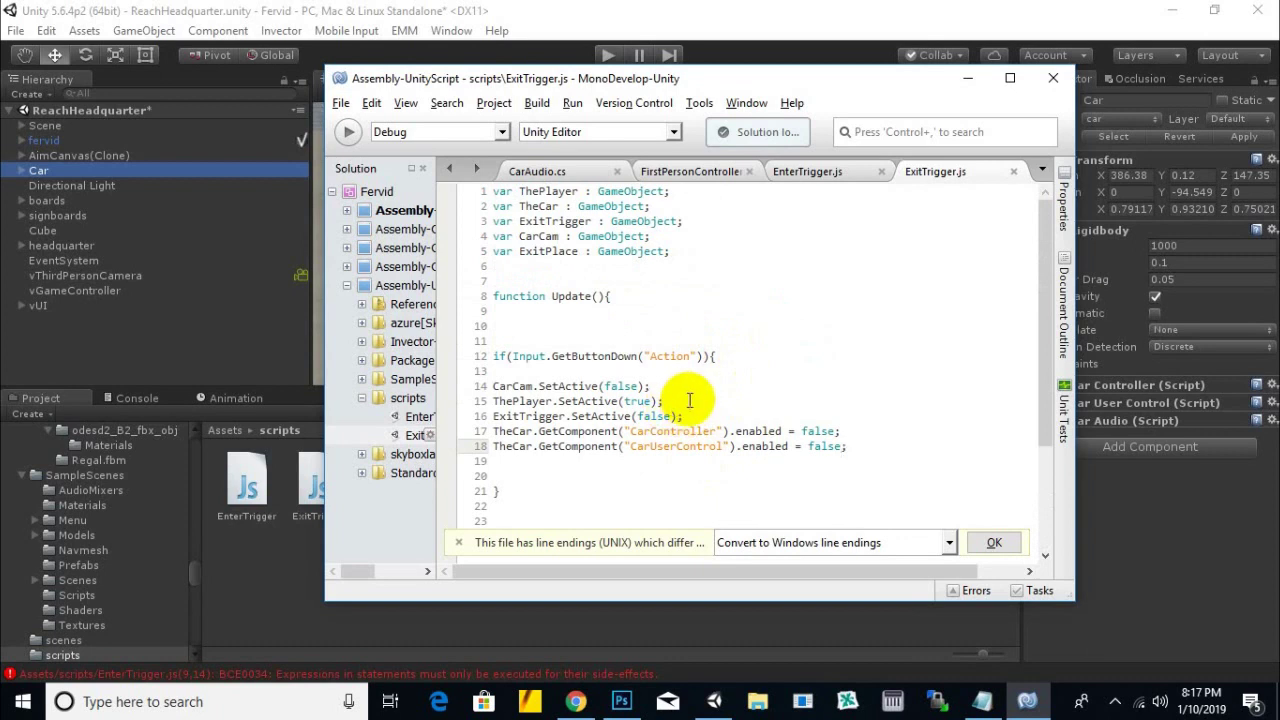
scroll(640, 406, down, 1)
scroll(635, 402, up, 1)
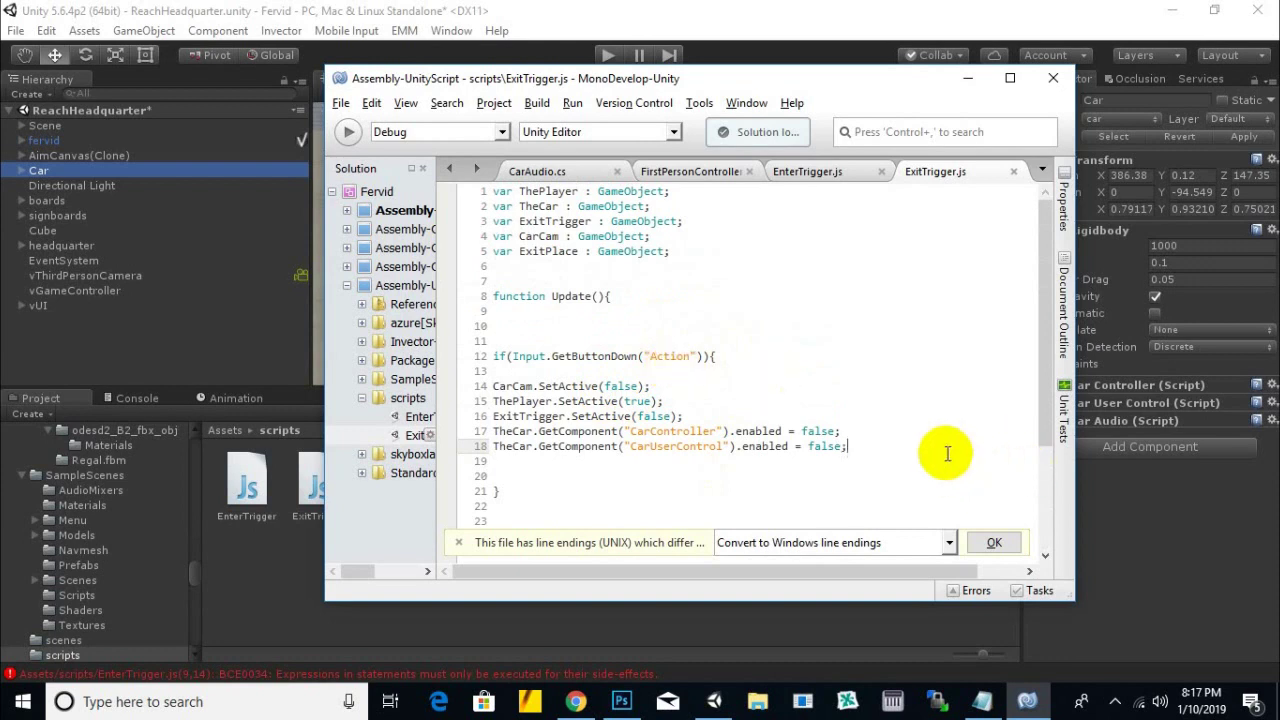
key(Return)
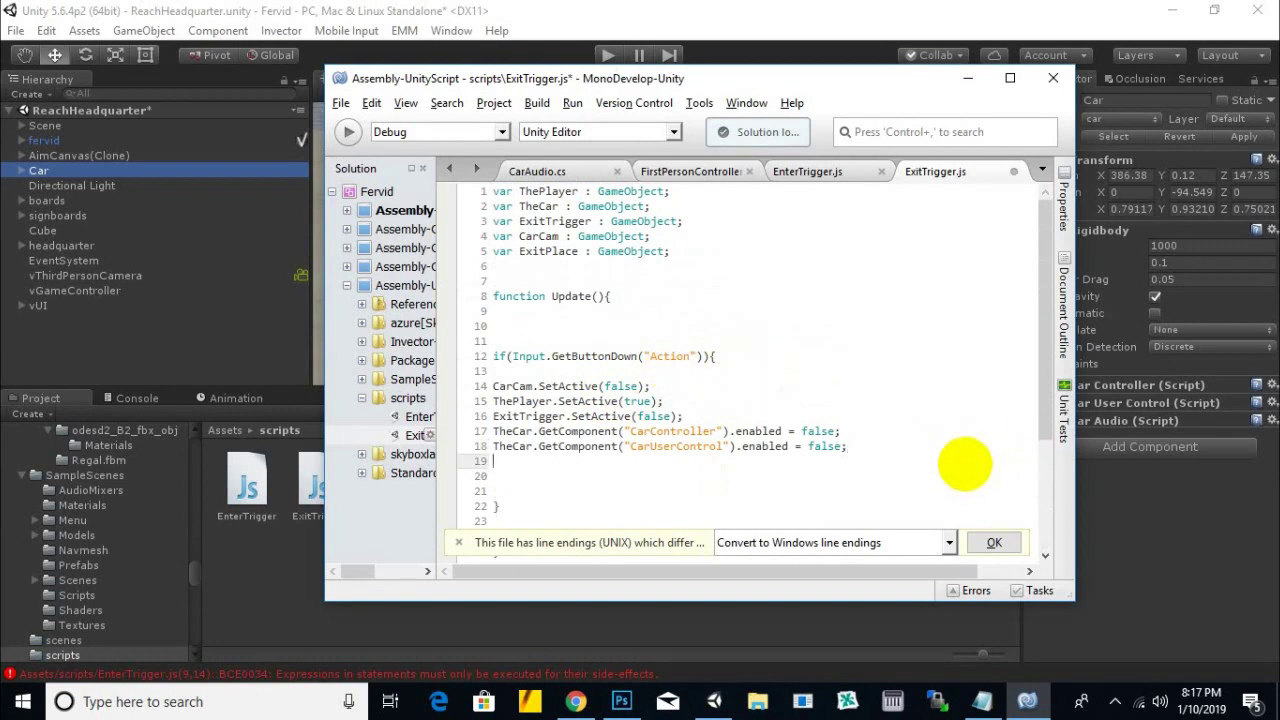
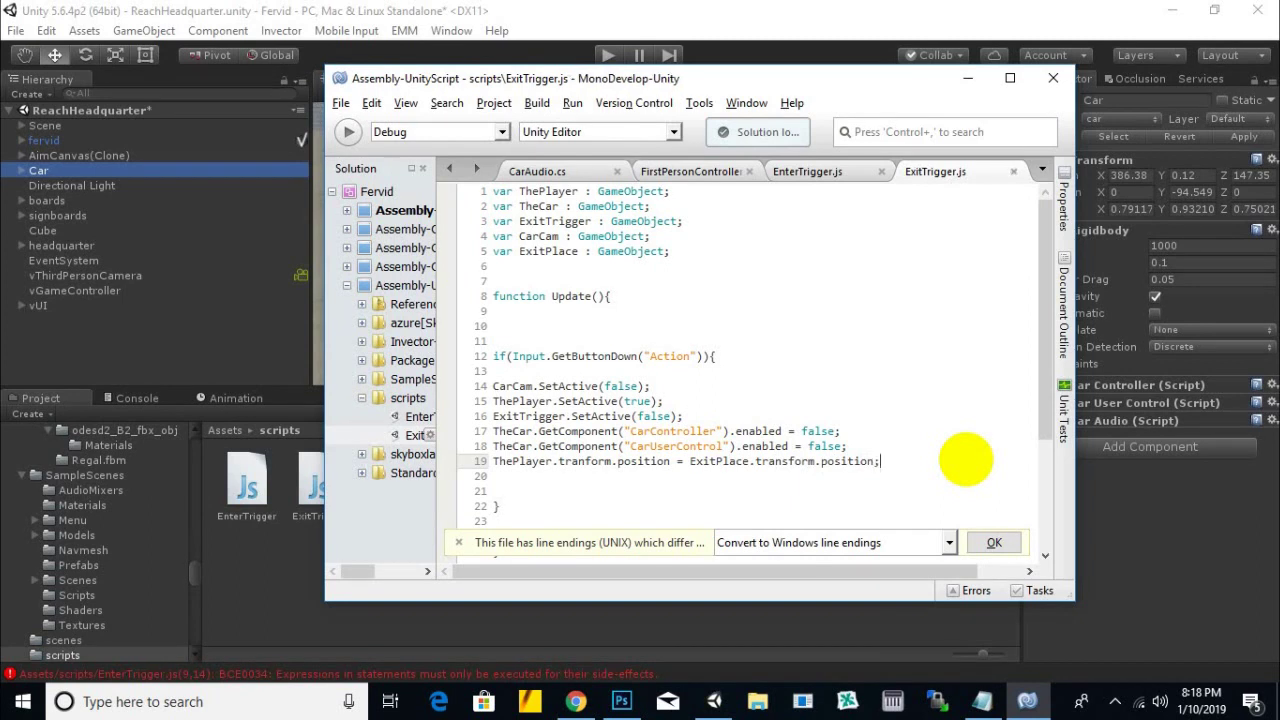
Scroll through ExitTrigger.js, switch to the EnterTrigger.js tab, and minimize MonoDevelop
scroll(920, 390, down, 4)
scroll(905, 389, up, 4)
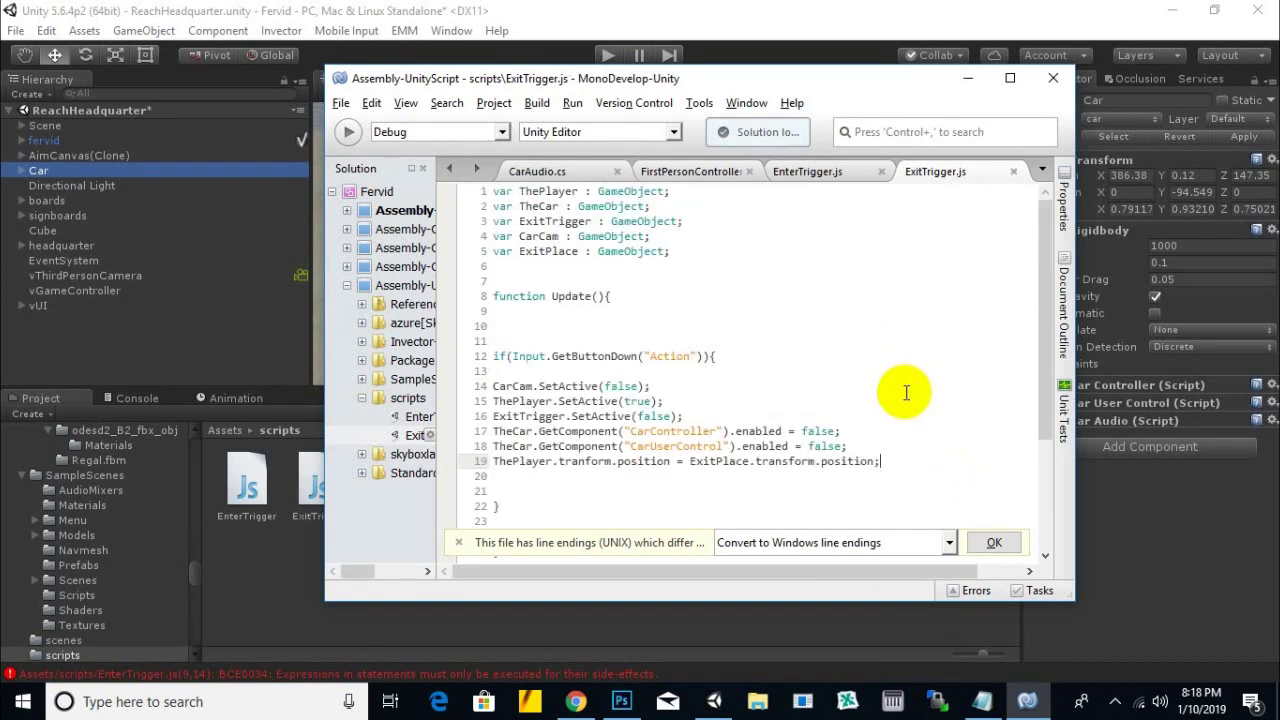
click(828, 171)
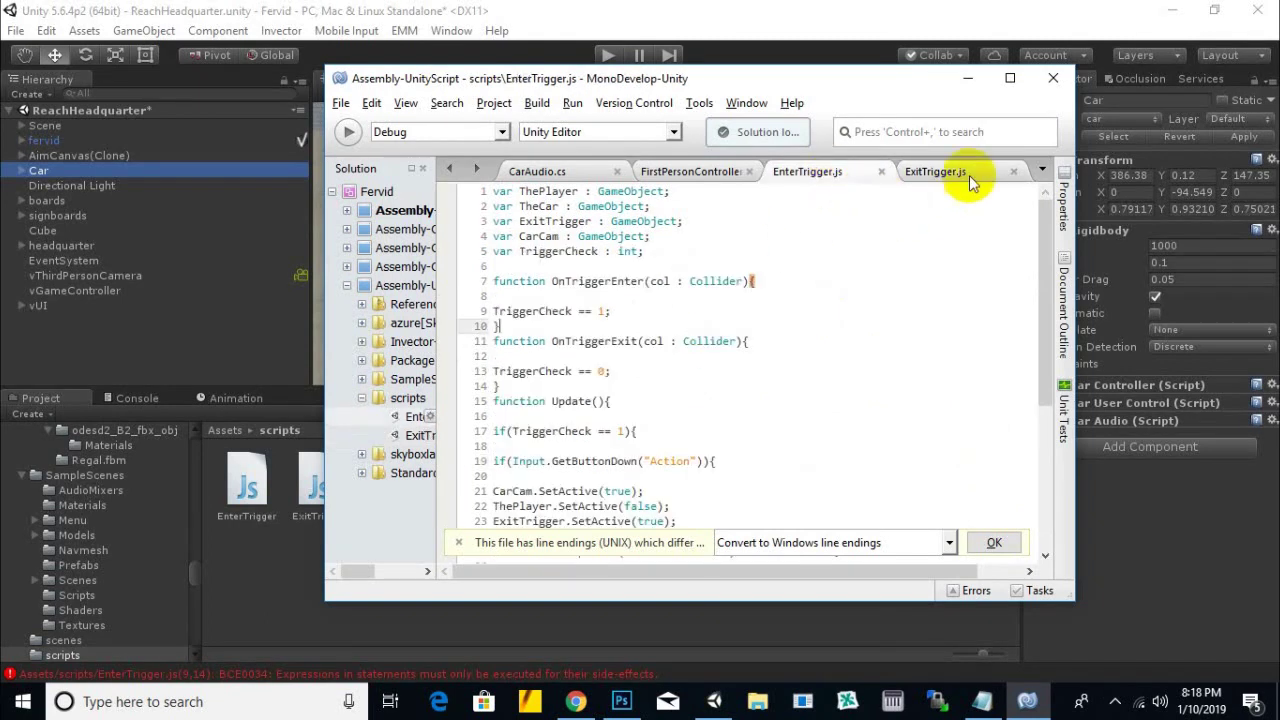
click(968, 80)
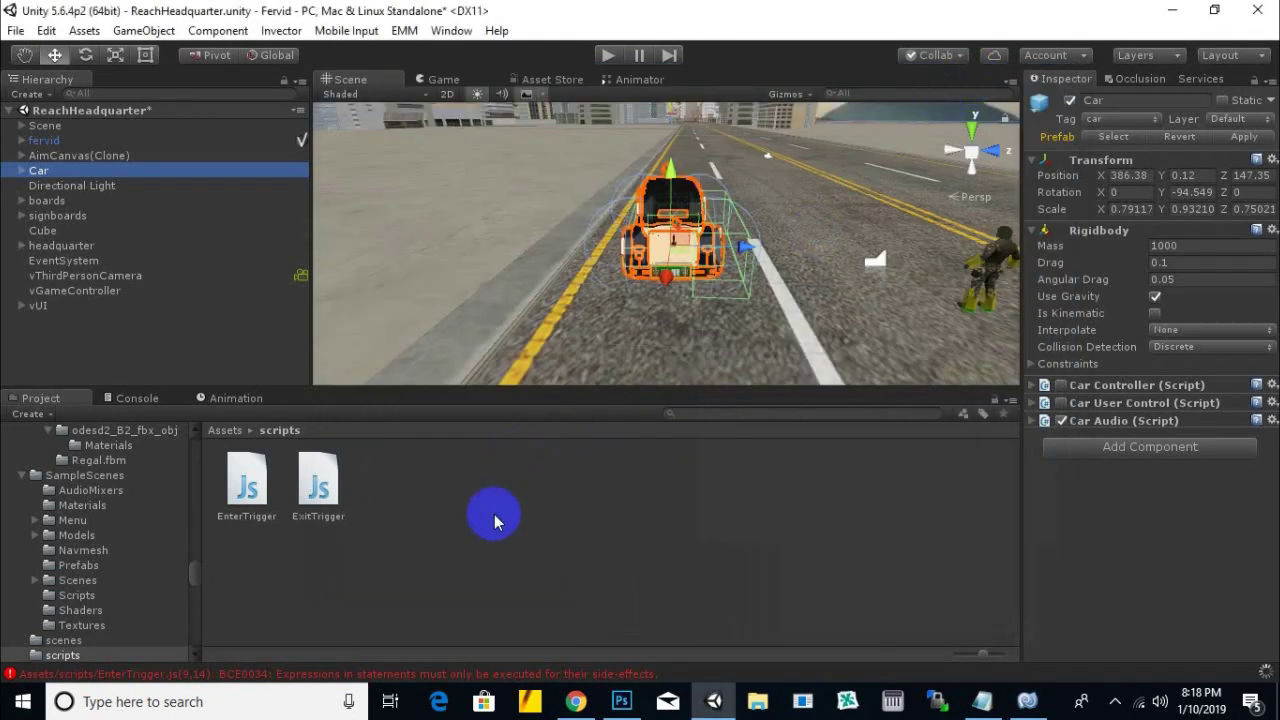
click(460, 676)
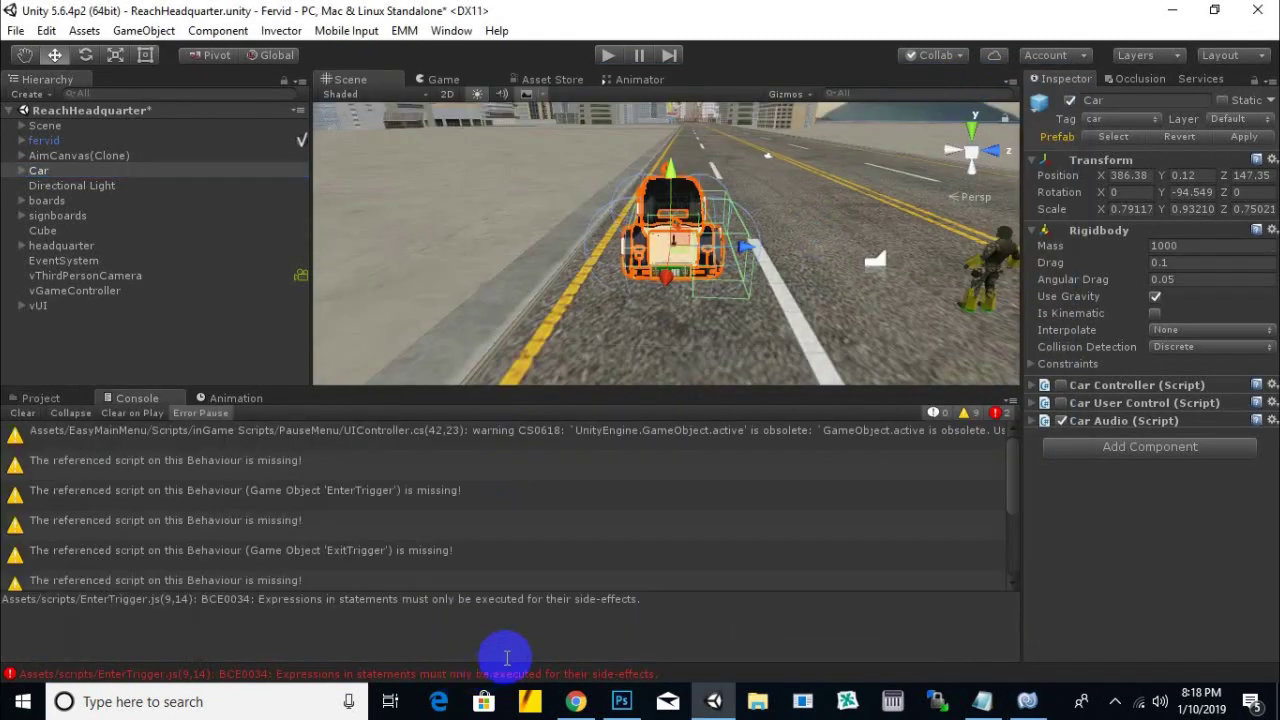
click(23, 411)
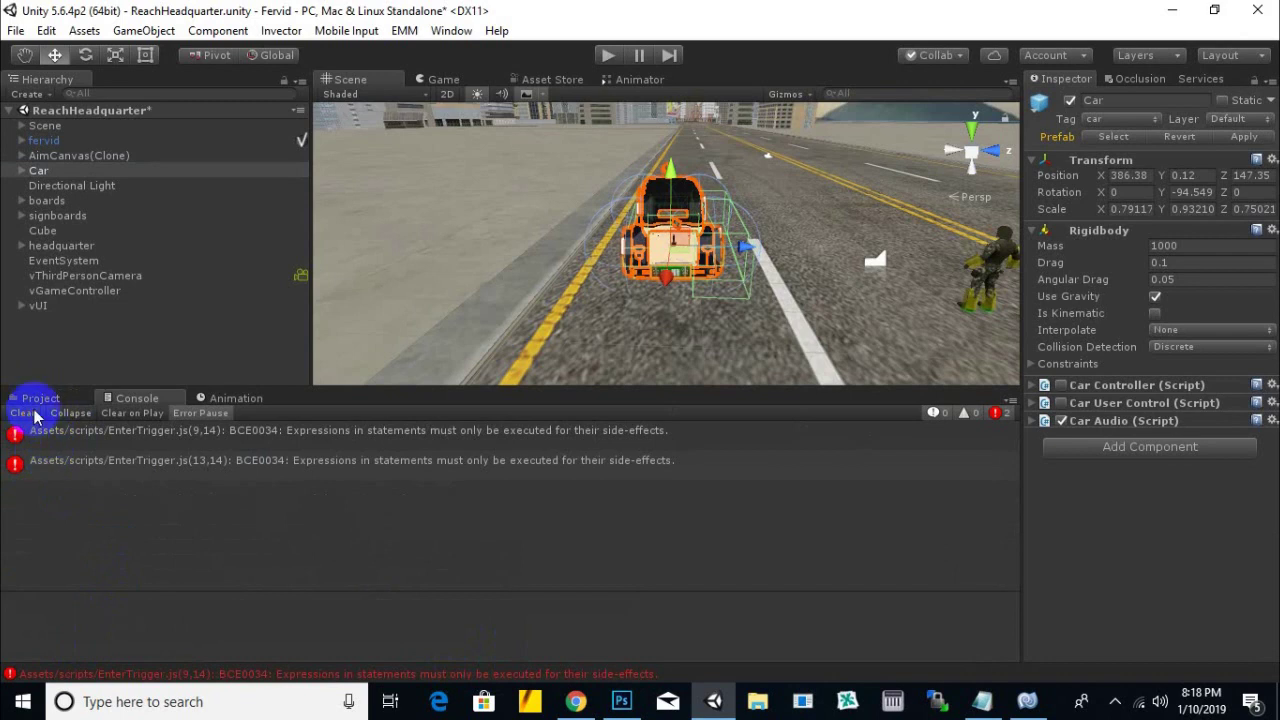
click(40, 398)
click(607, 55)
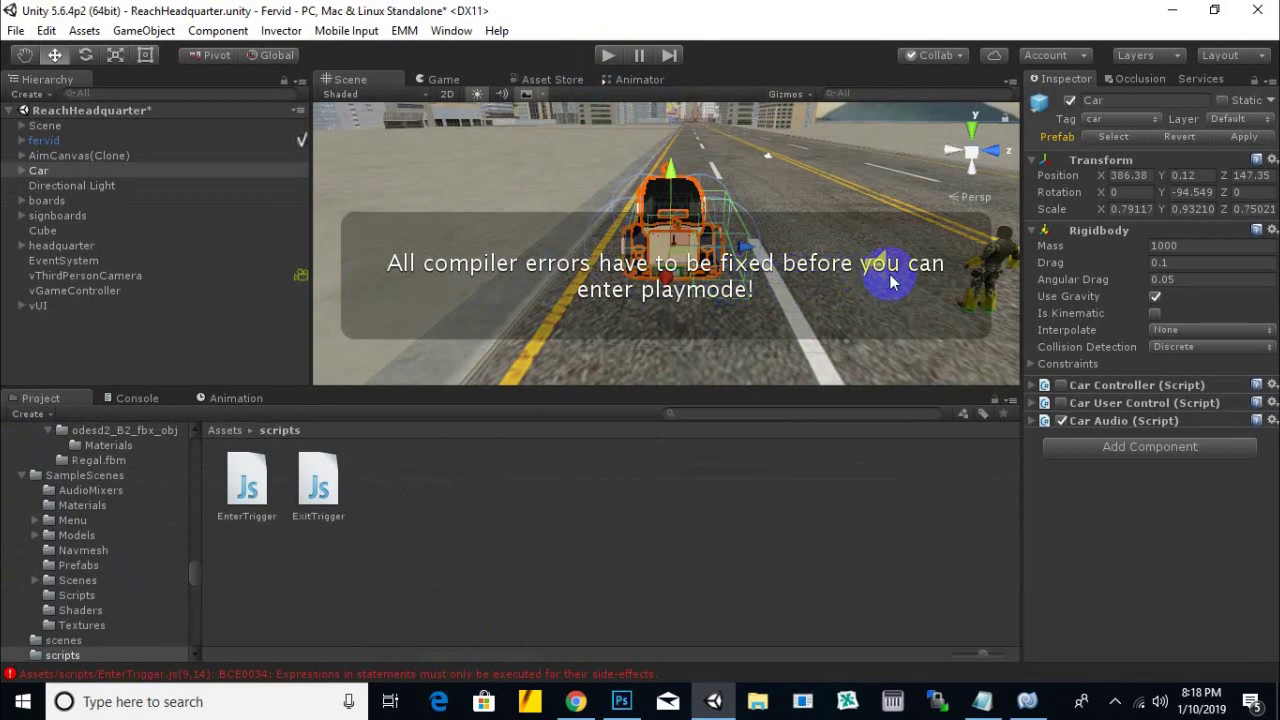
click(306, 674)
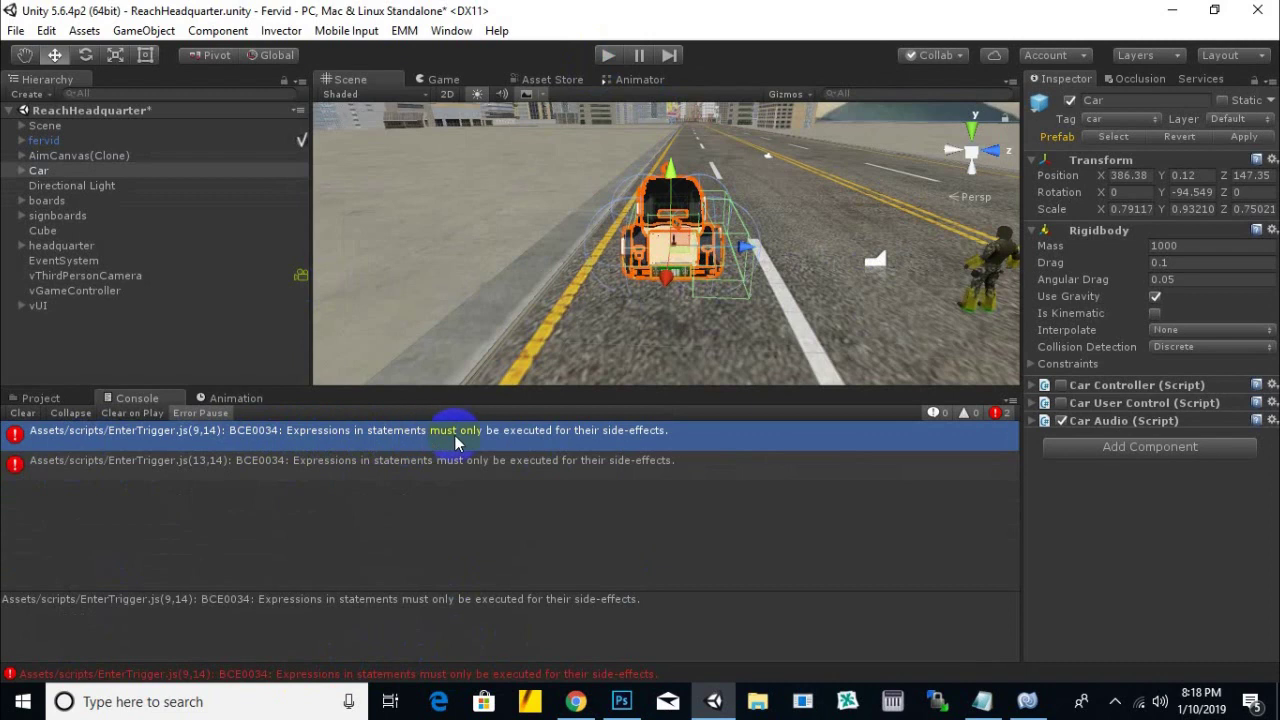
click(630, 463)
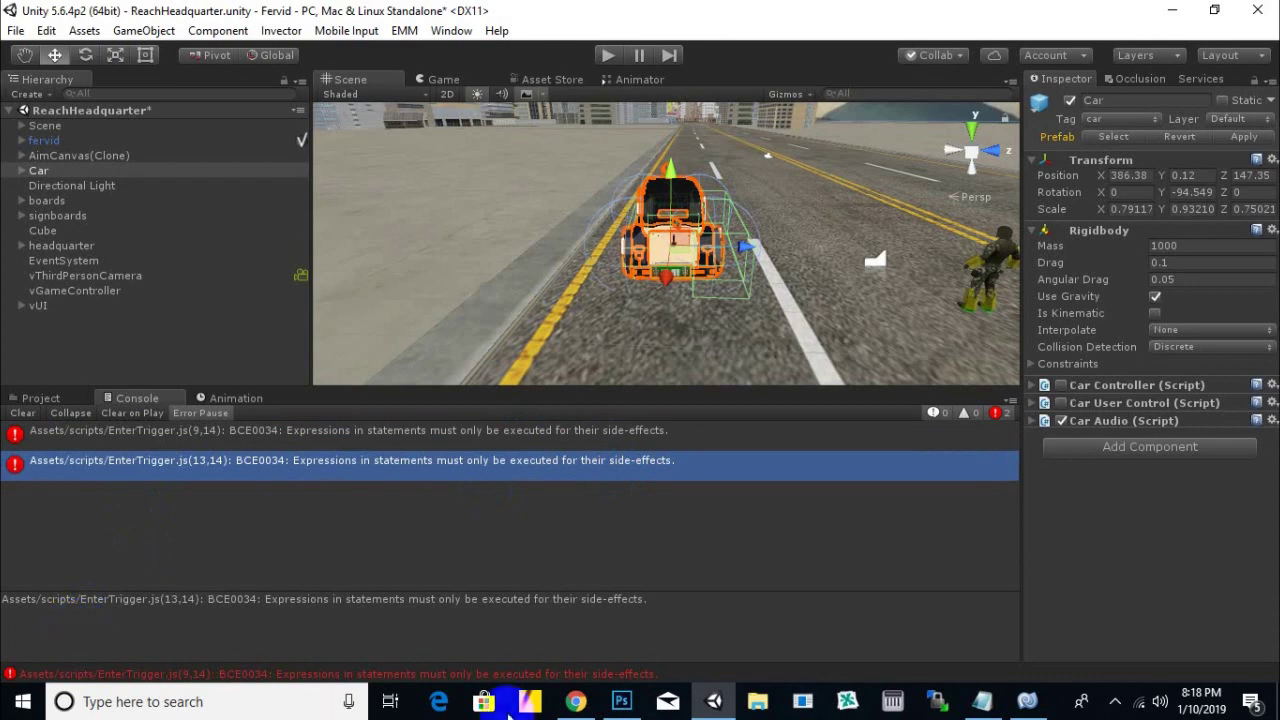
click(627, 670)
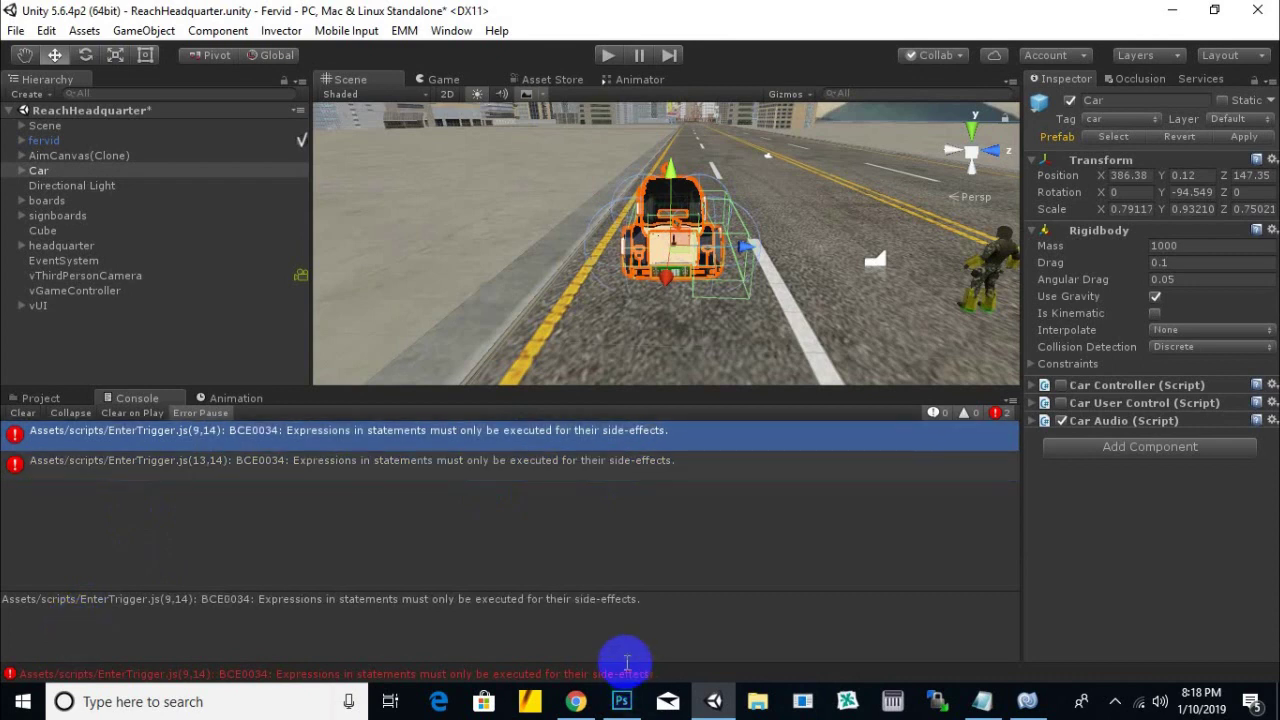
click(30, 398)
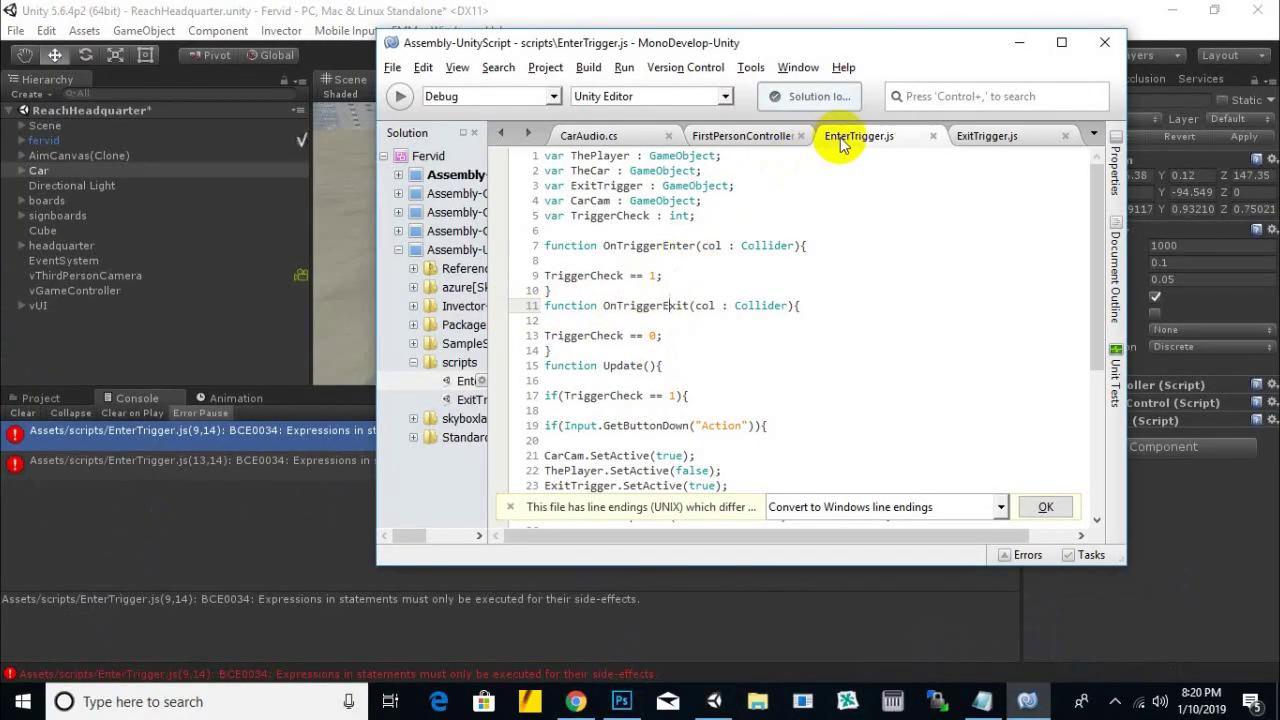
Change TriggerCheck '==' to '=' on lines 9 and 13 of EnterTrigger.js and save it
click(634, 275)
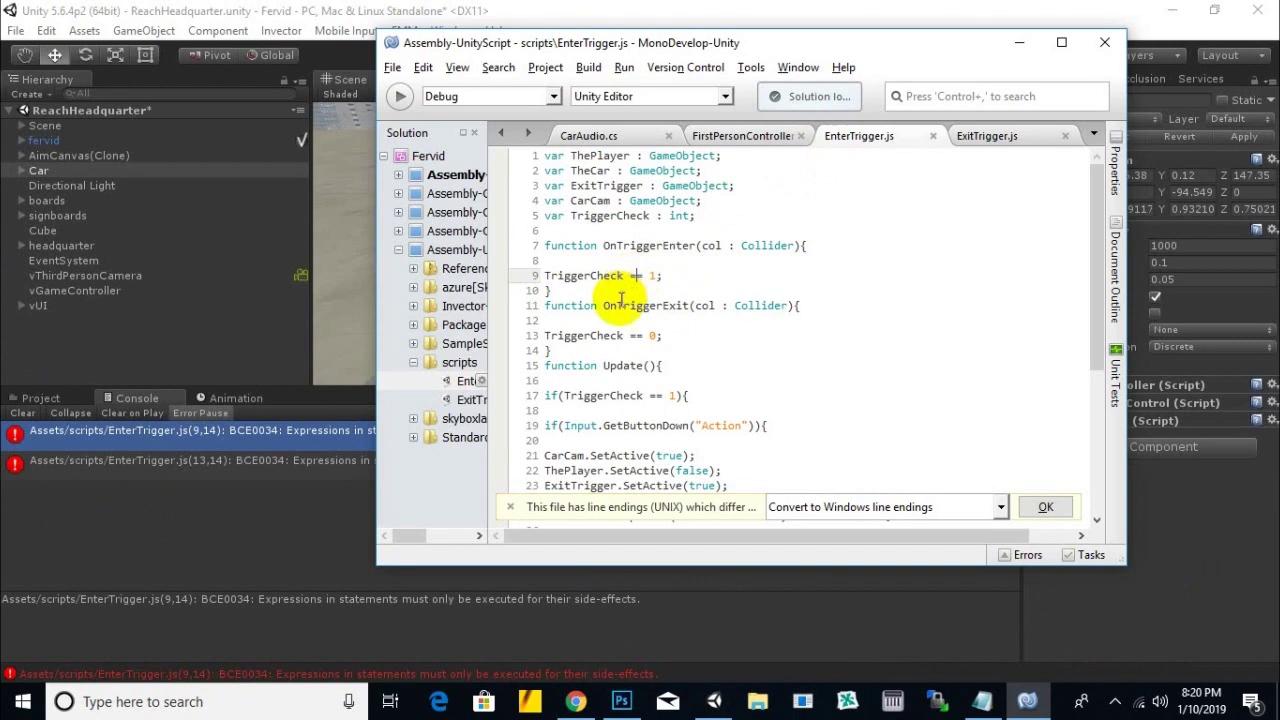
key(Delete)
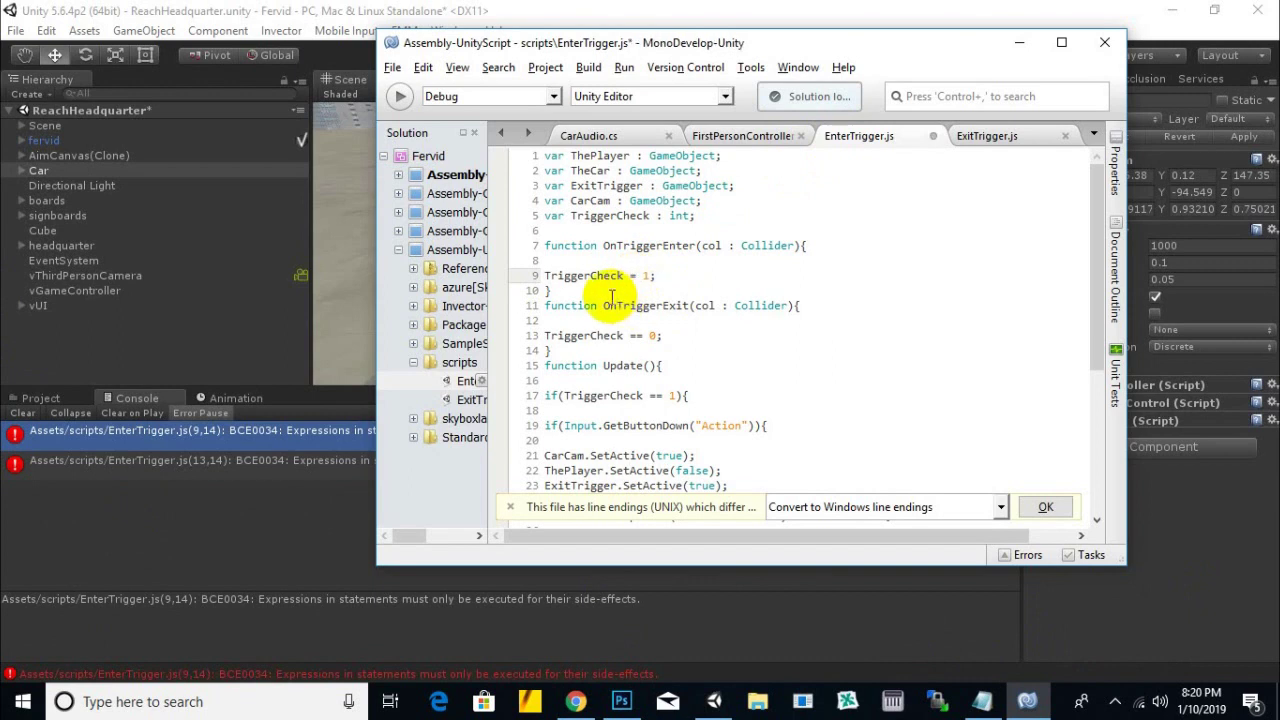
click(646, 336)
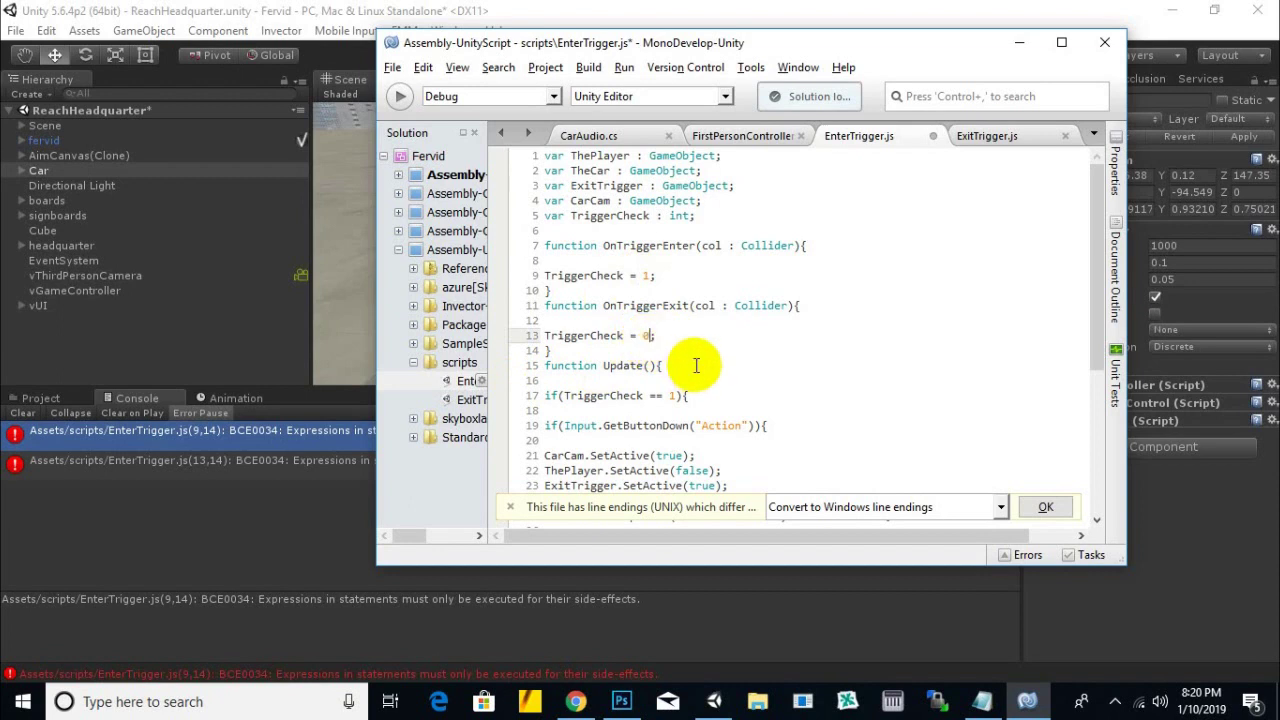
key(ctrl+s)
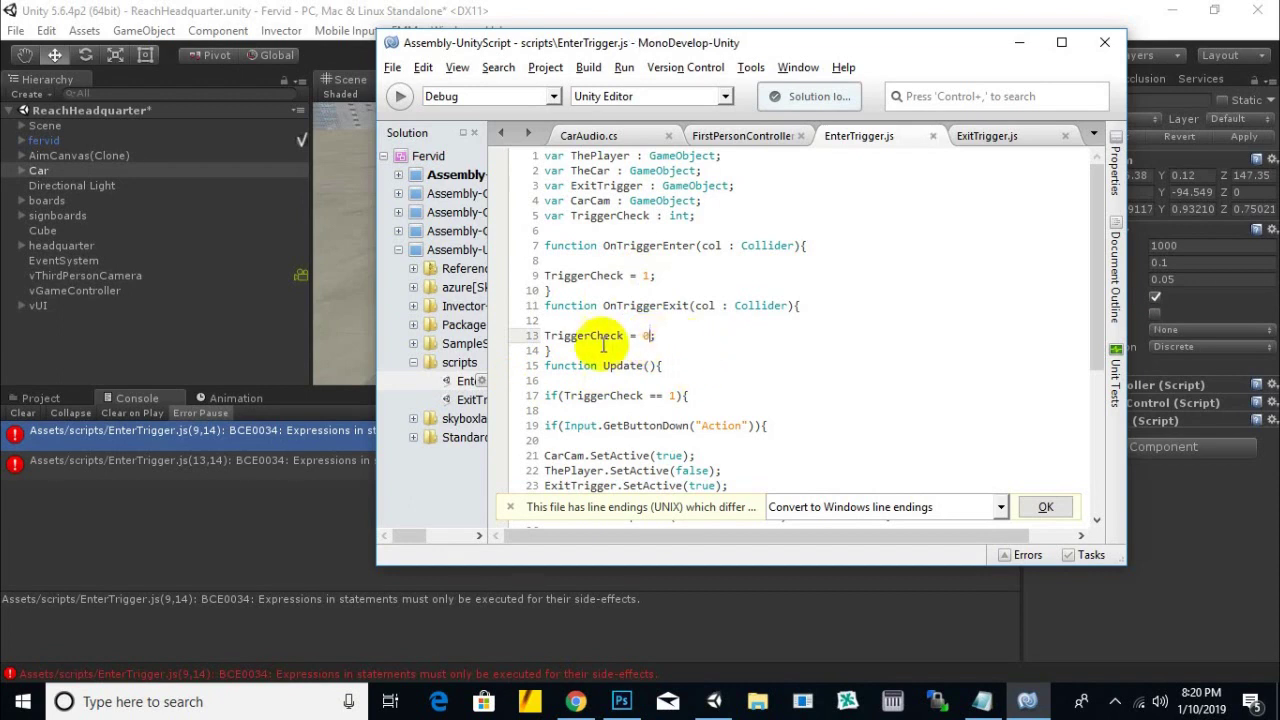
Look over the saved EnterTrigger script and return to the Unity editor
scroll(729, 386, down, 2)
scroll(705, 386, up, 2)
click(680, 200)
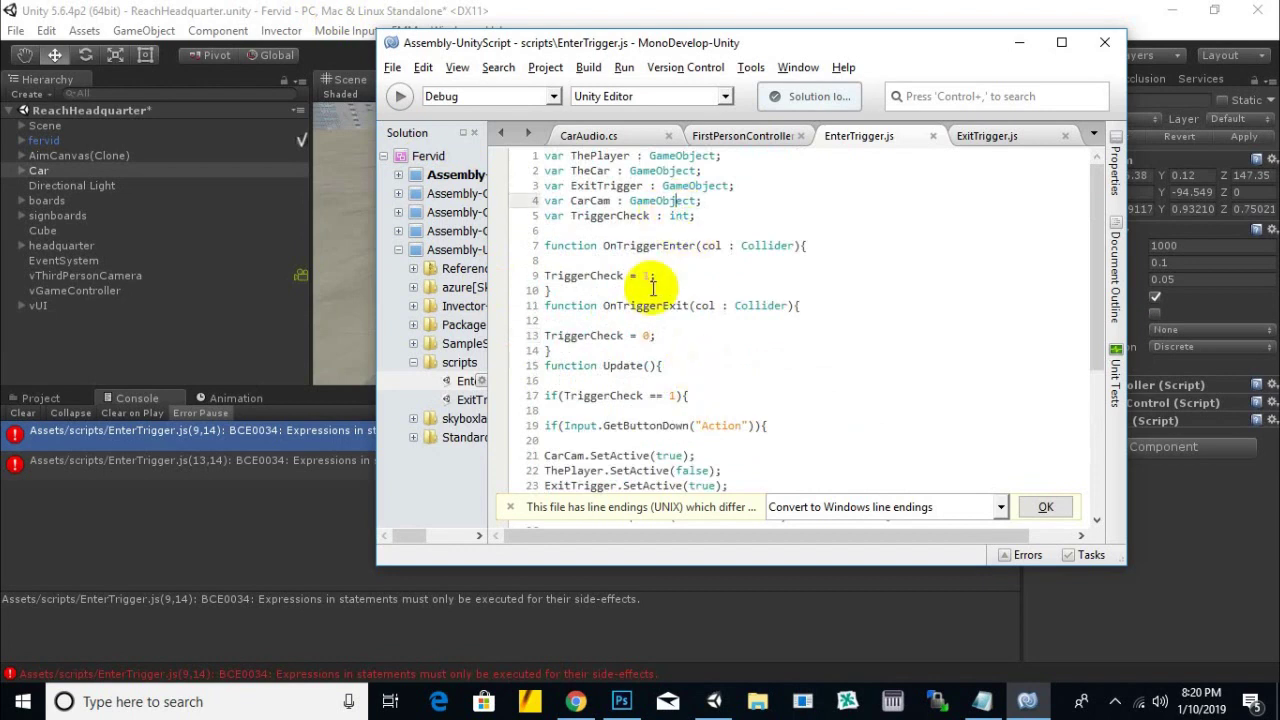
click(271, 534)
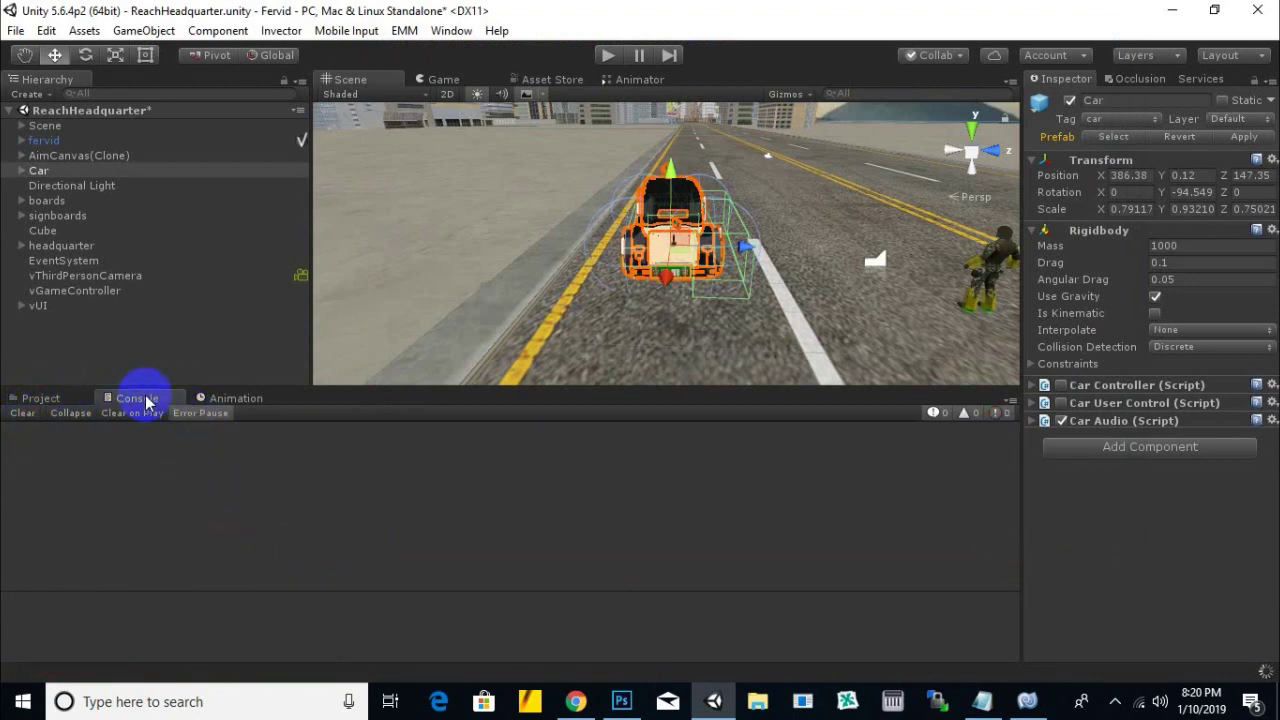
Play-test by walking the soldier forward with W, then stop, clear the Console and show Project
click(609, 57)
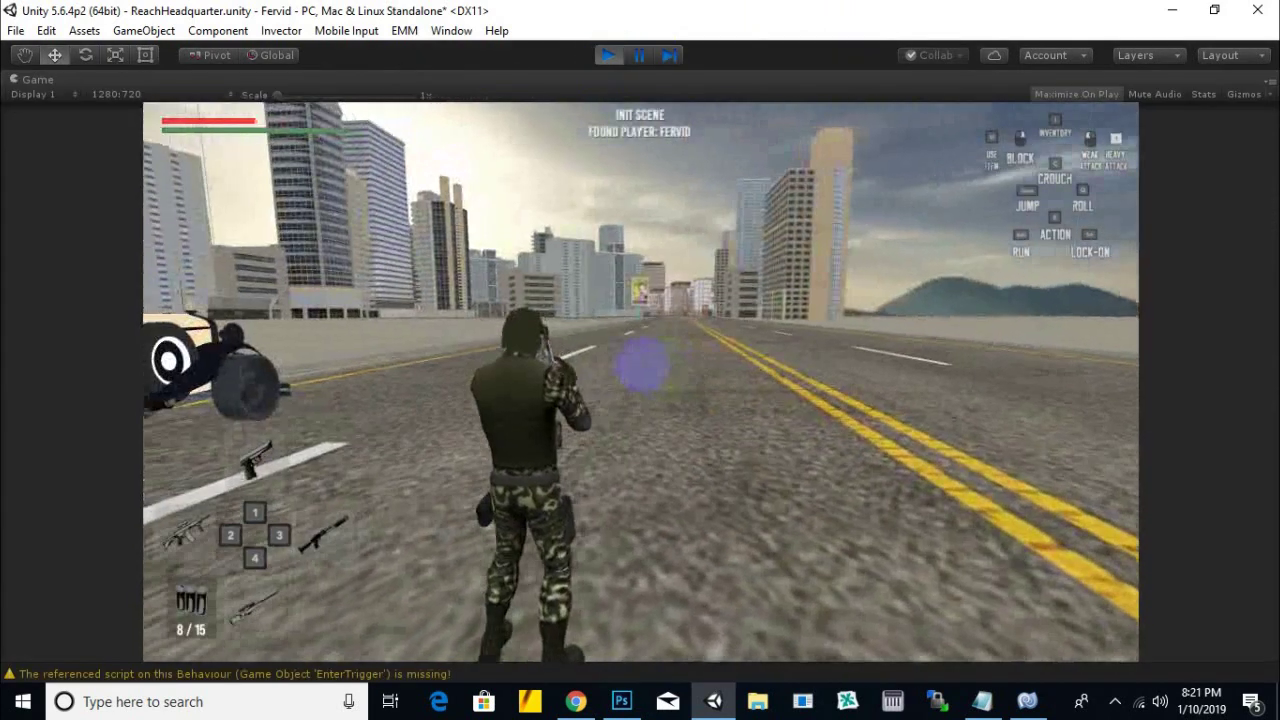
key(w)
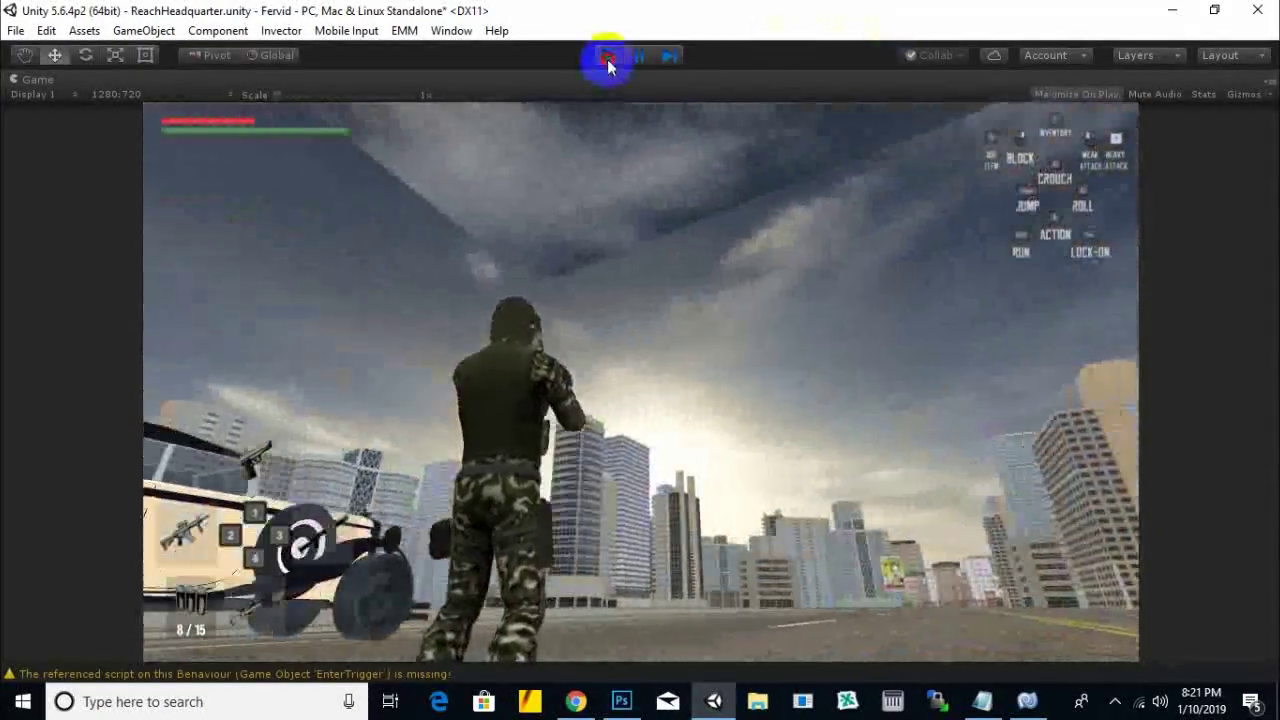
click(607, 57)
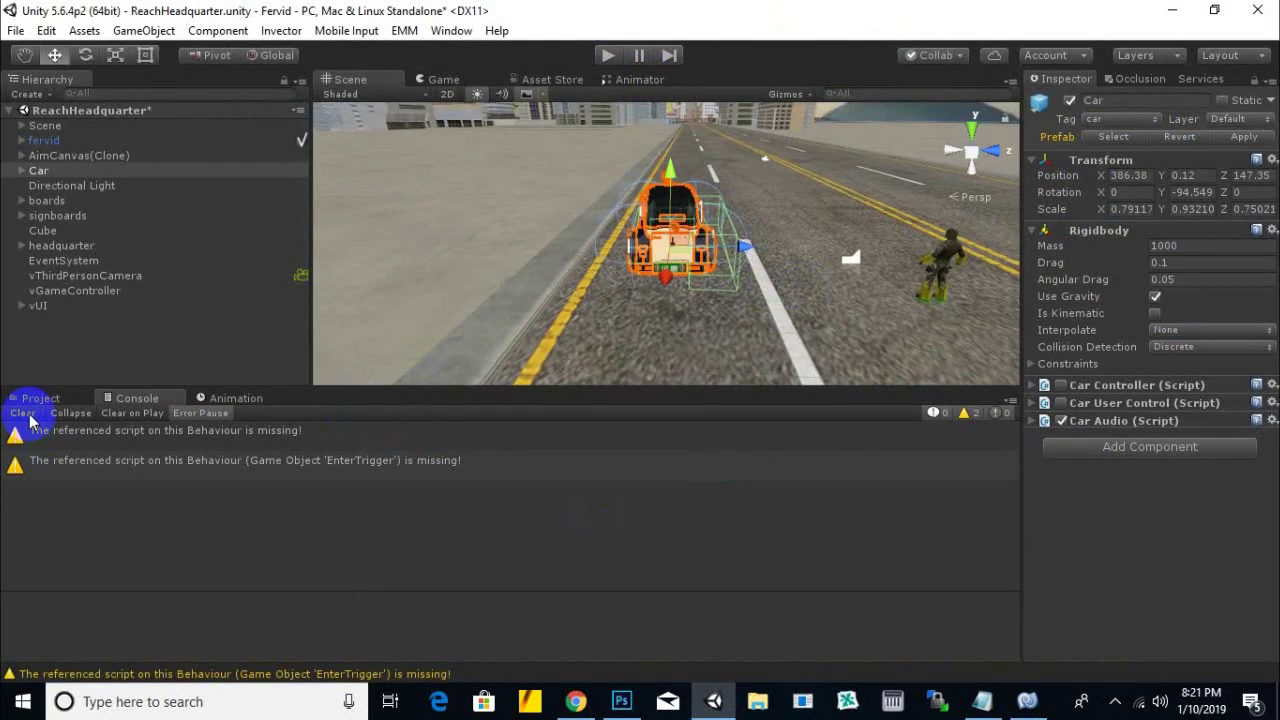
click(22, 413)
click(38, 398)
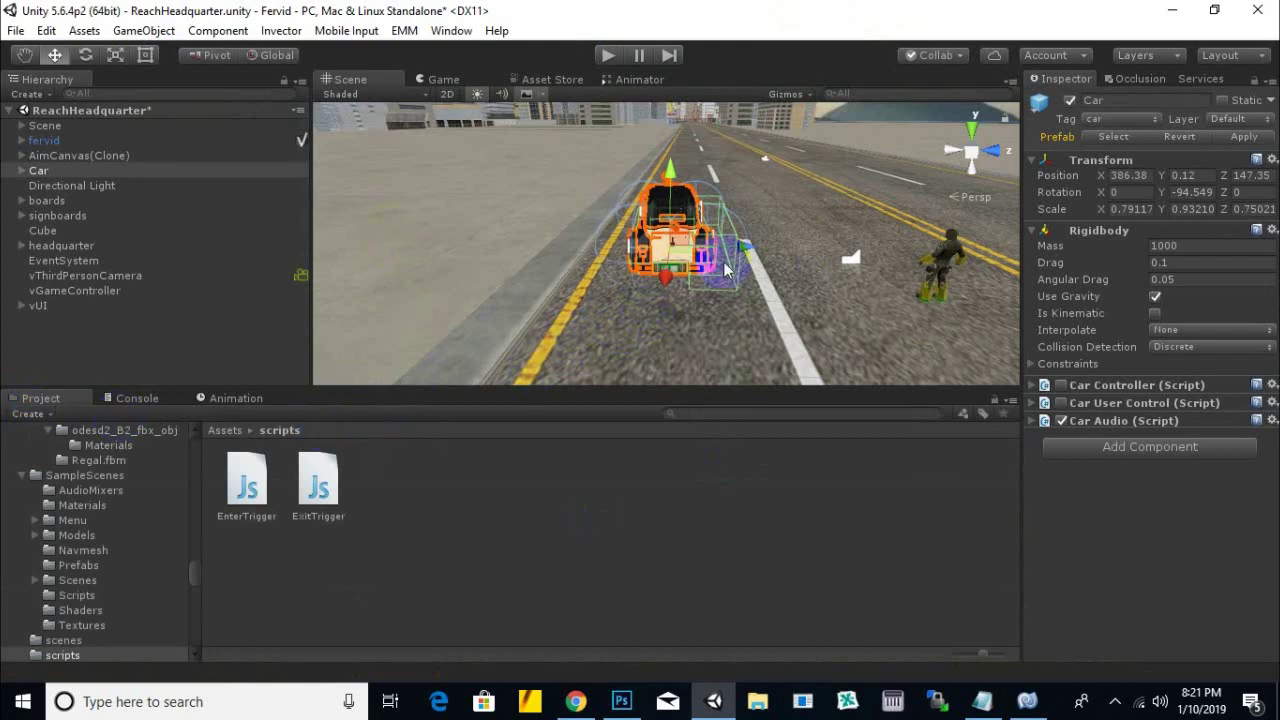
Select Car > EnterTrigger in the Hierarchy and attach the EnterTrigger.js script to it
click(21, 172)
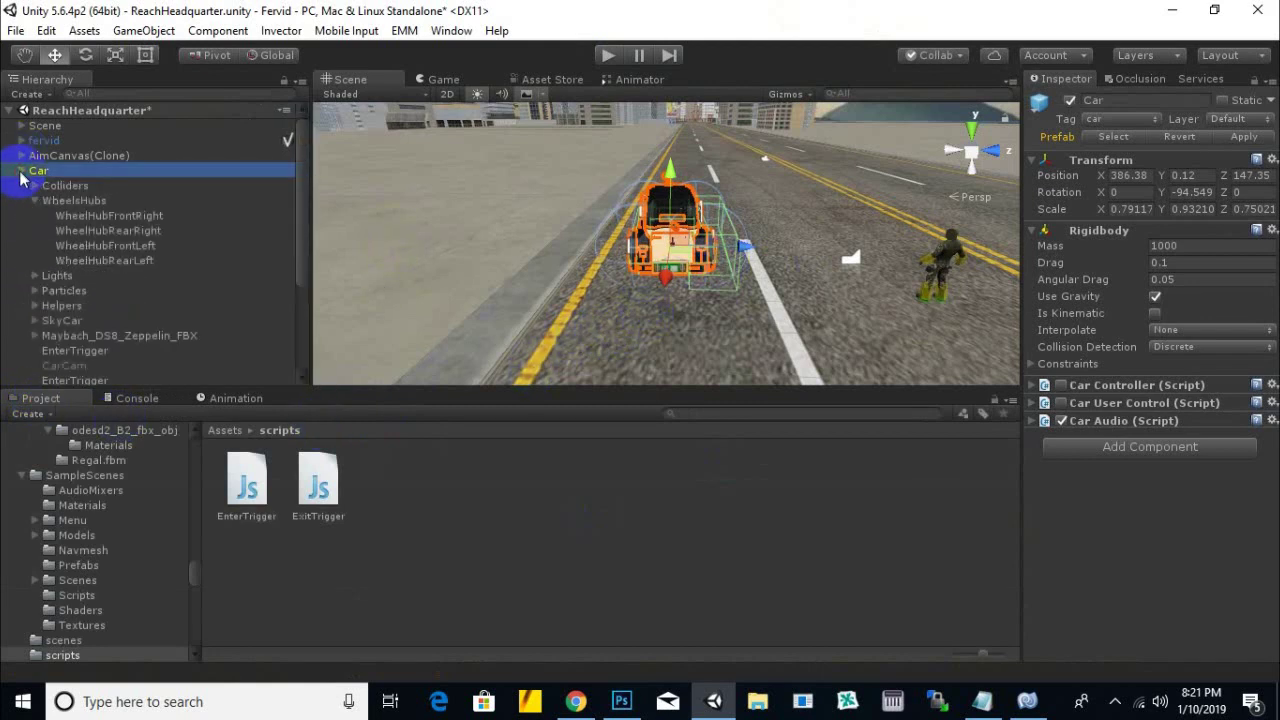
scroll(97, 307, down, 3)
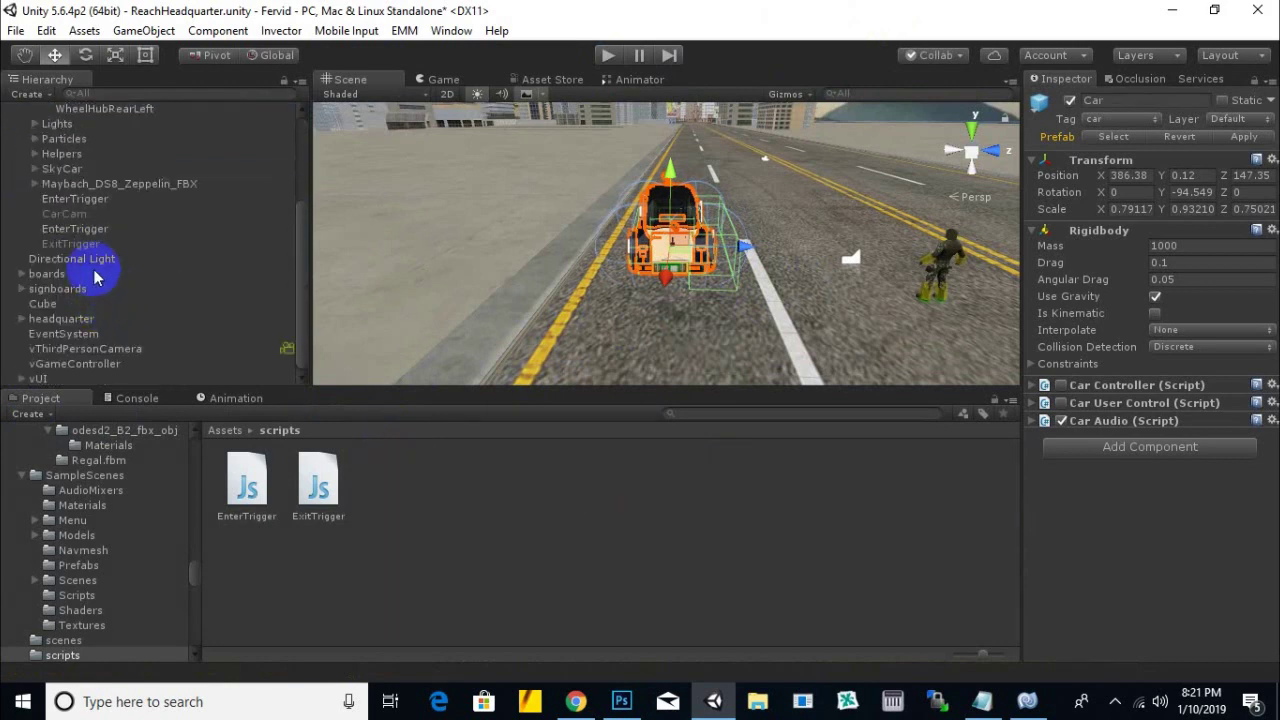
click(74, 229)
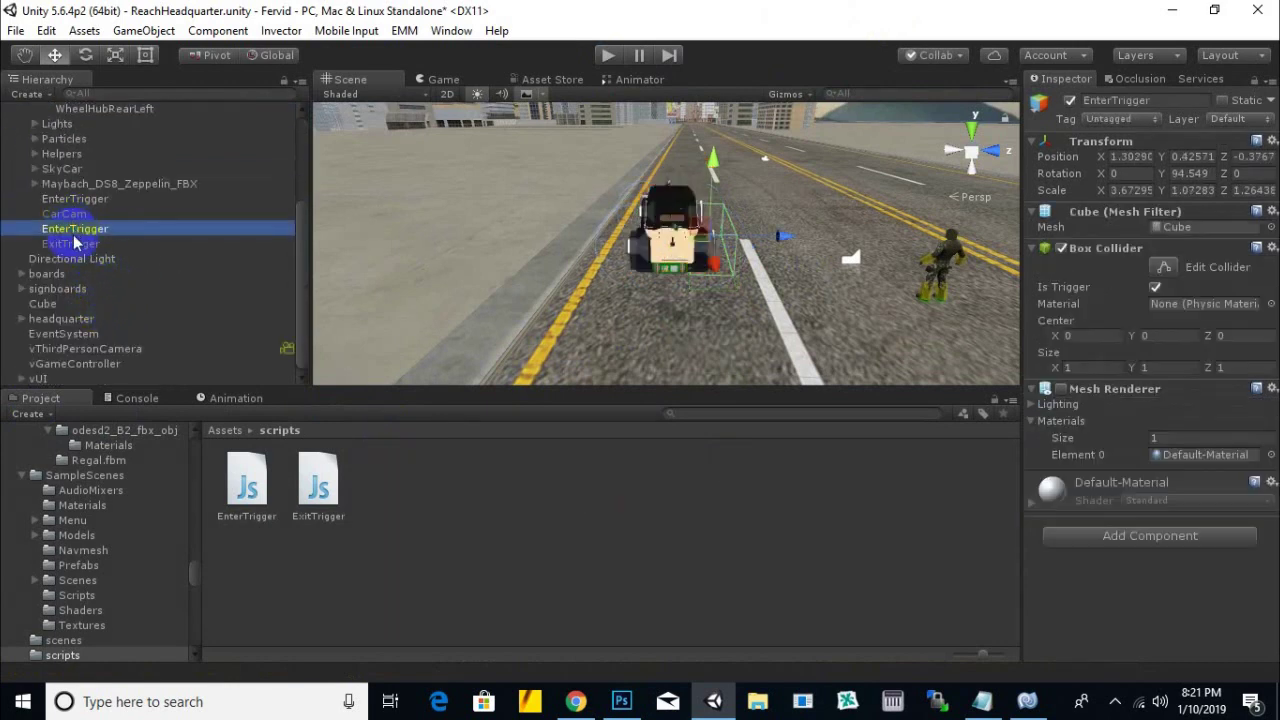
drag(244, 482, 1208, 593)
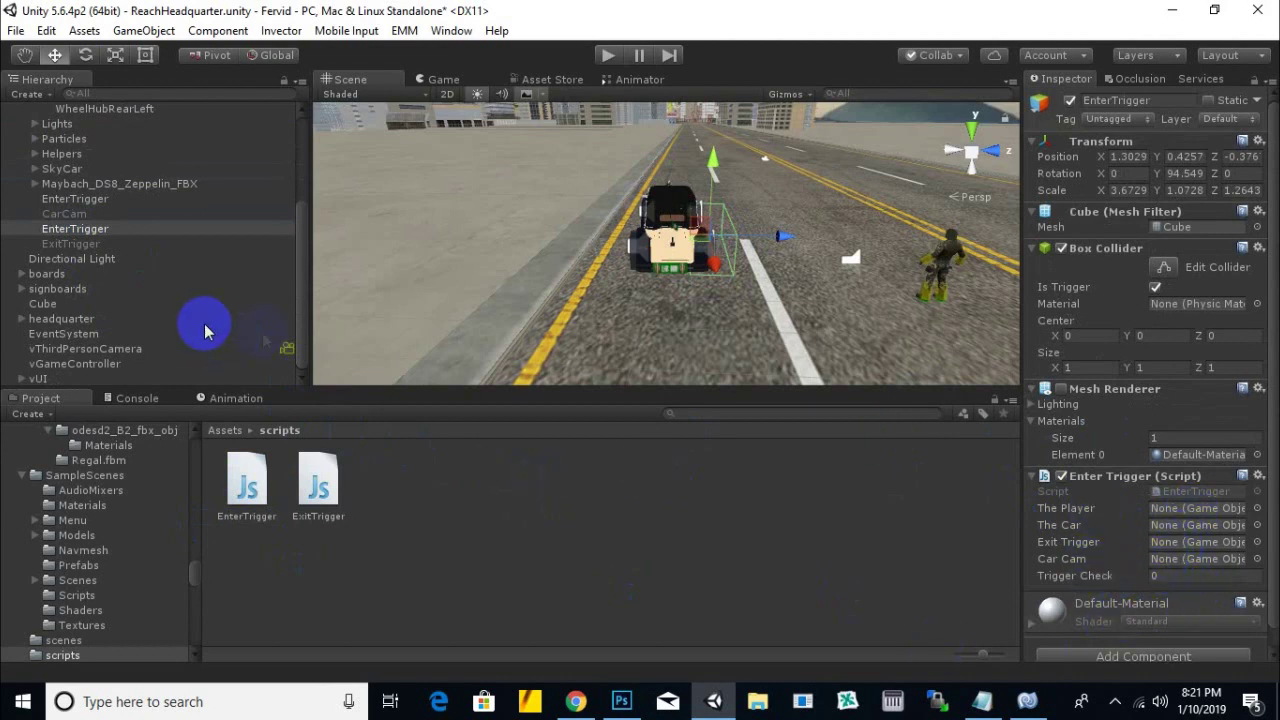
Assign fervid, Car, ExitTrigger and CarCam to the Player, Car, Exit Trigger and Car Cam fields
scroll(245, 298, up, 5)
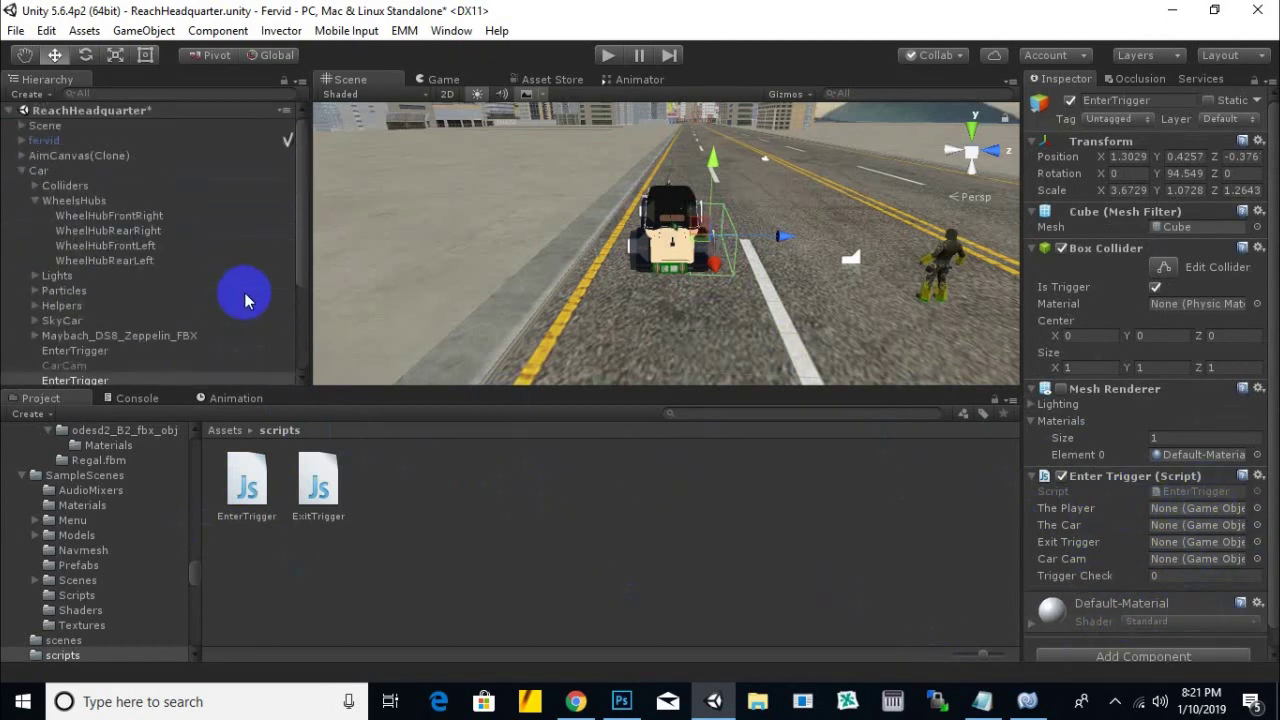
drag(44, 140, 1190, 510)
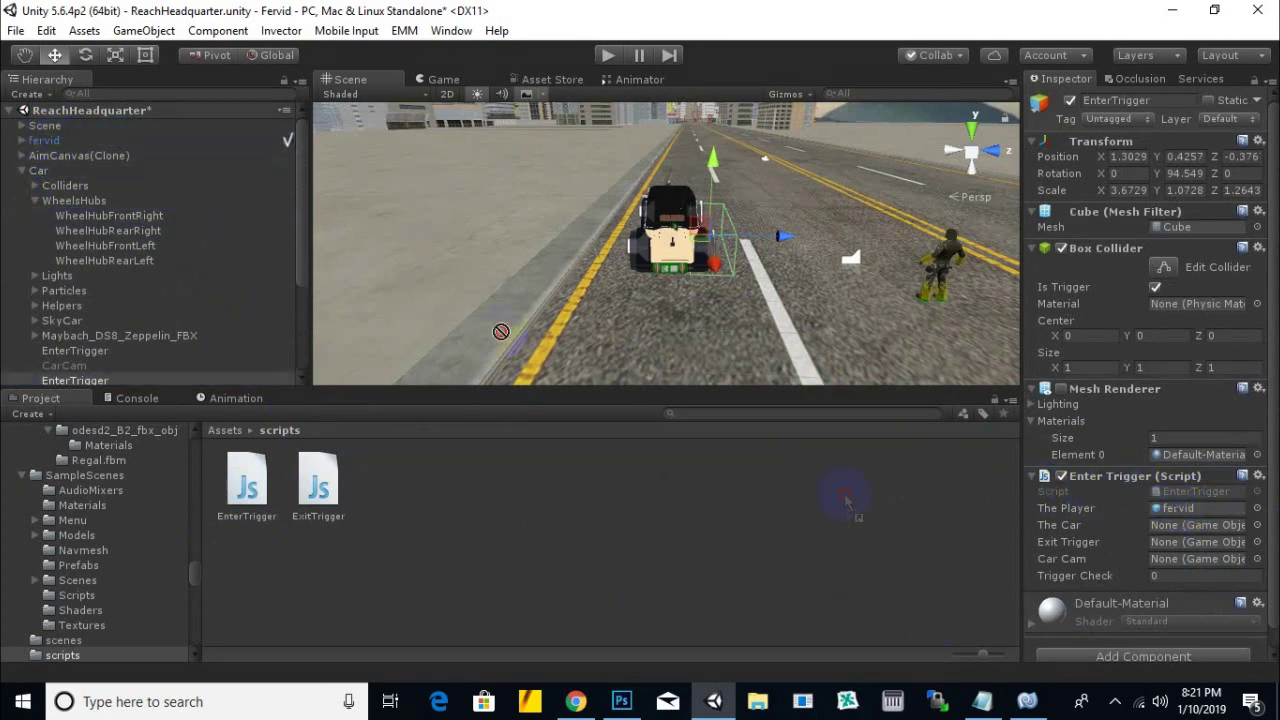
drag(845, 500, 1165, 524)
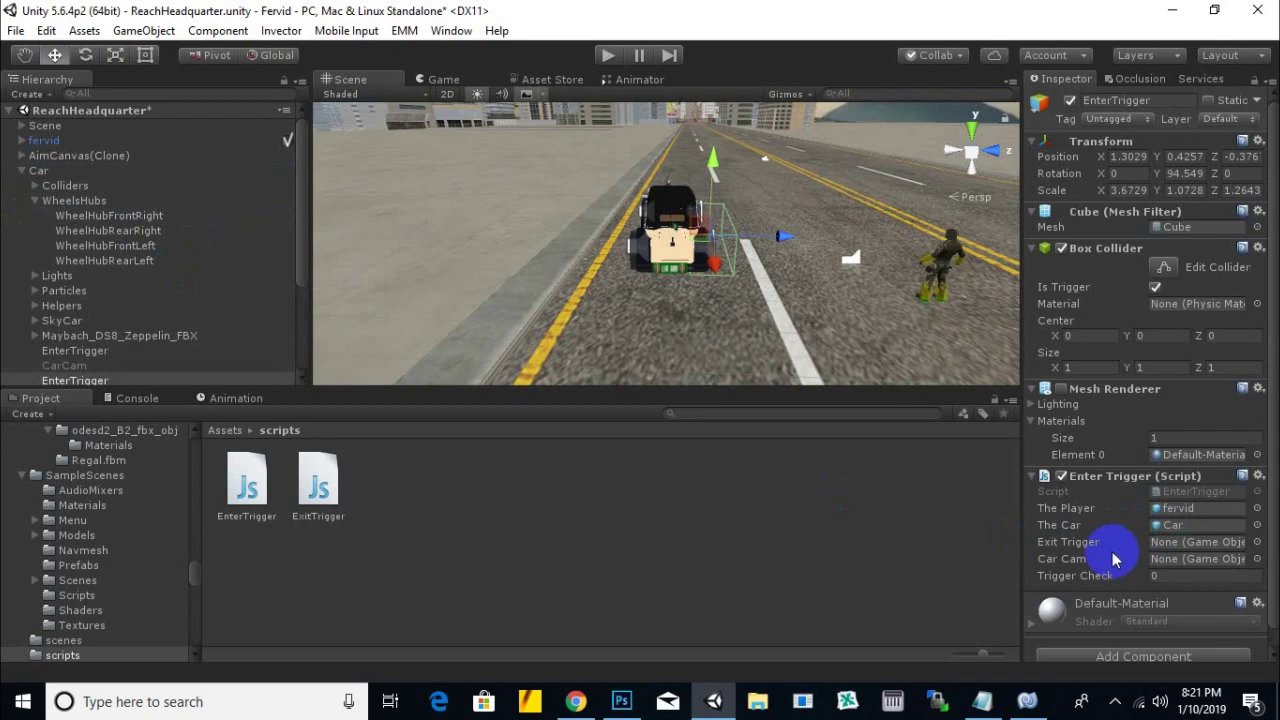
scroll(157, 347, down, 3)
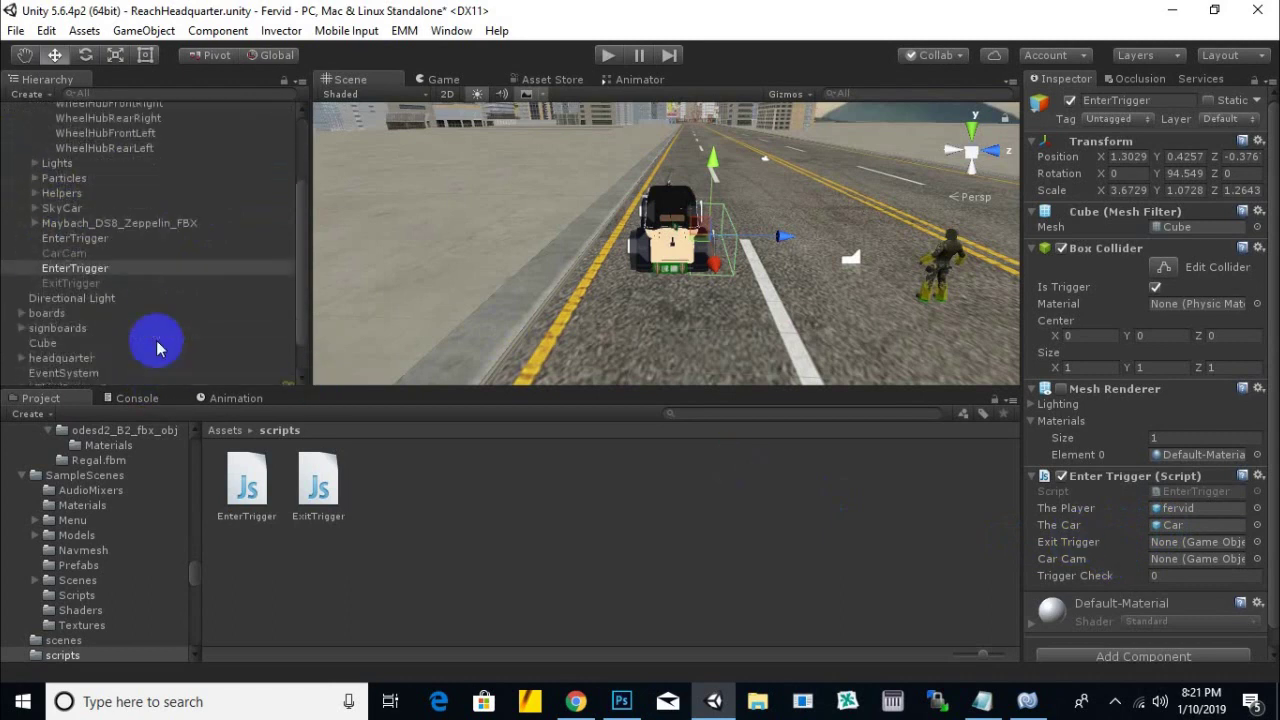
mouse_move(64, 253)
mouse_down()
mouse_move(1175, 515)
mouse_move(1195, 542)
mouse_up()
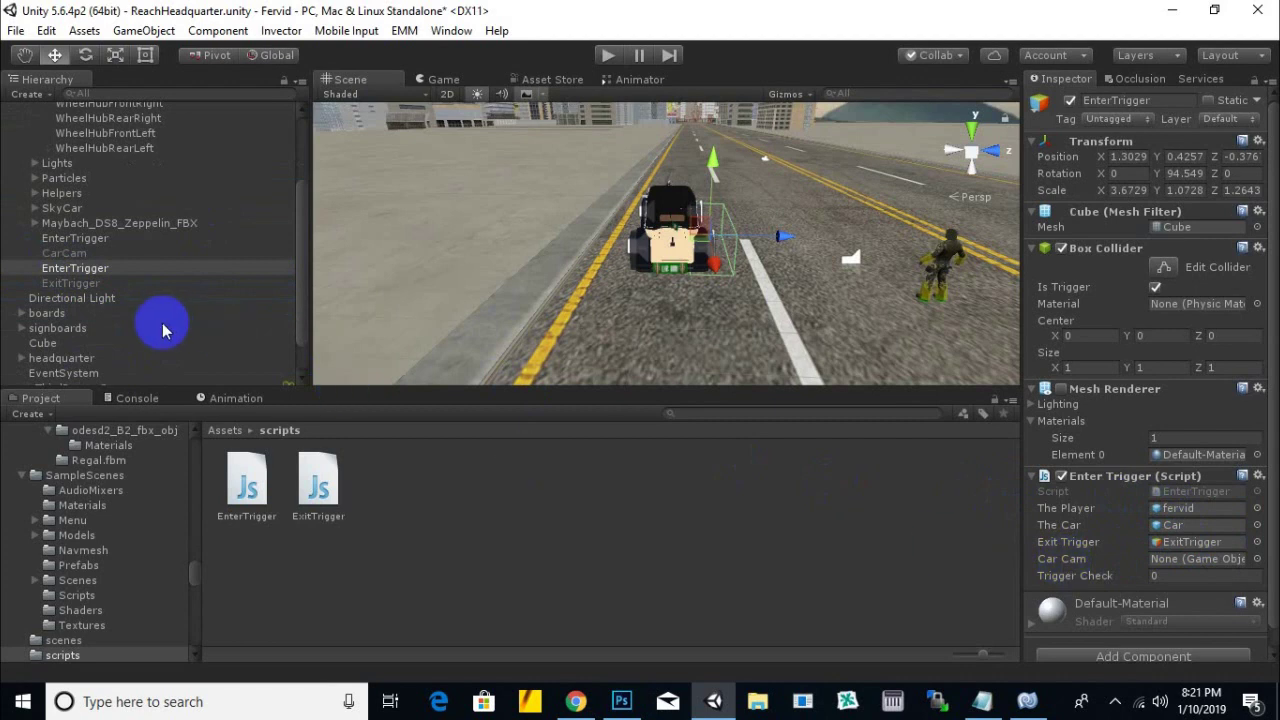
mouse_move(64, 253)
mouse_down()
mouse_move(1008, 560)
mouse_move(1160, 559)
mouse_up()
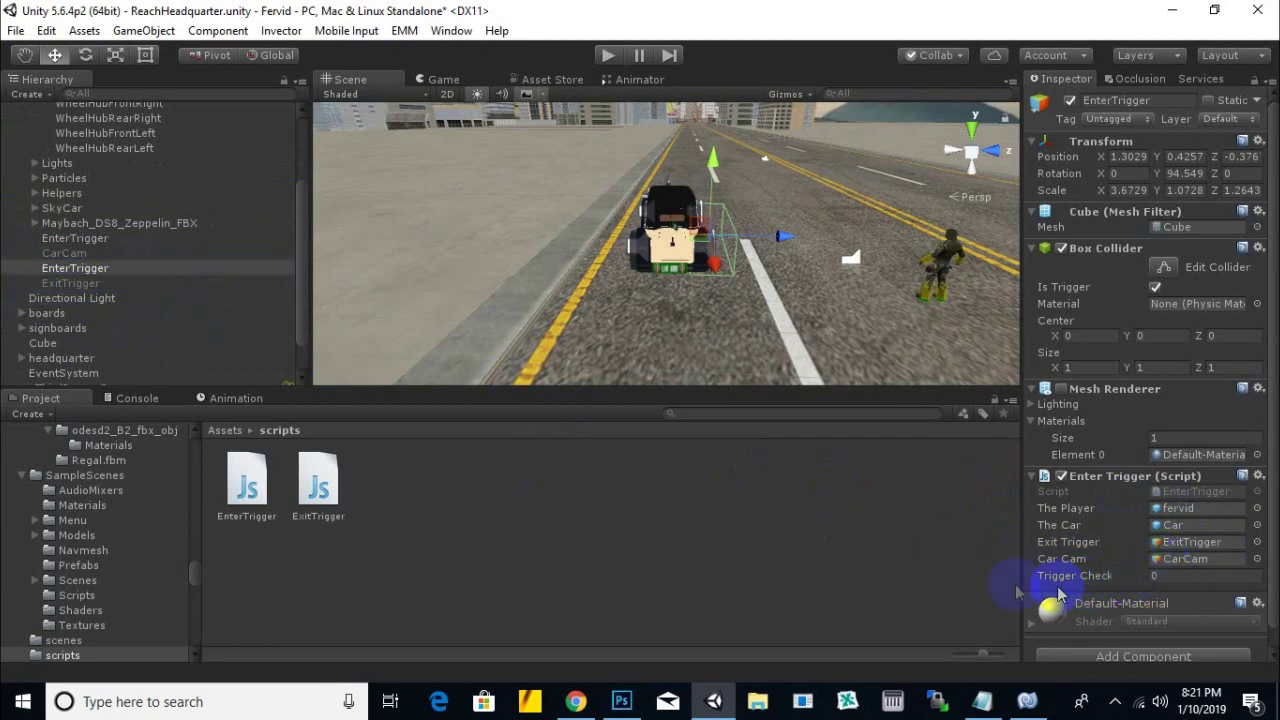
click(70, 284)
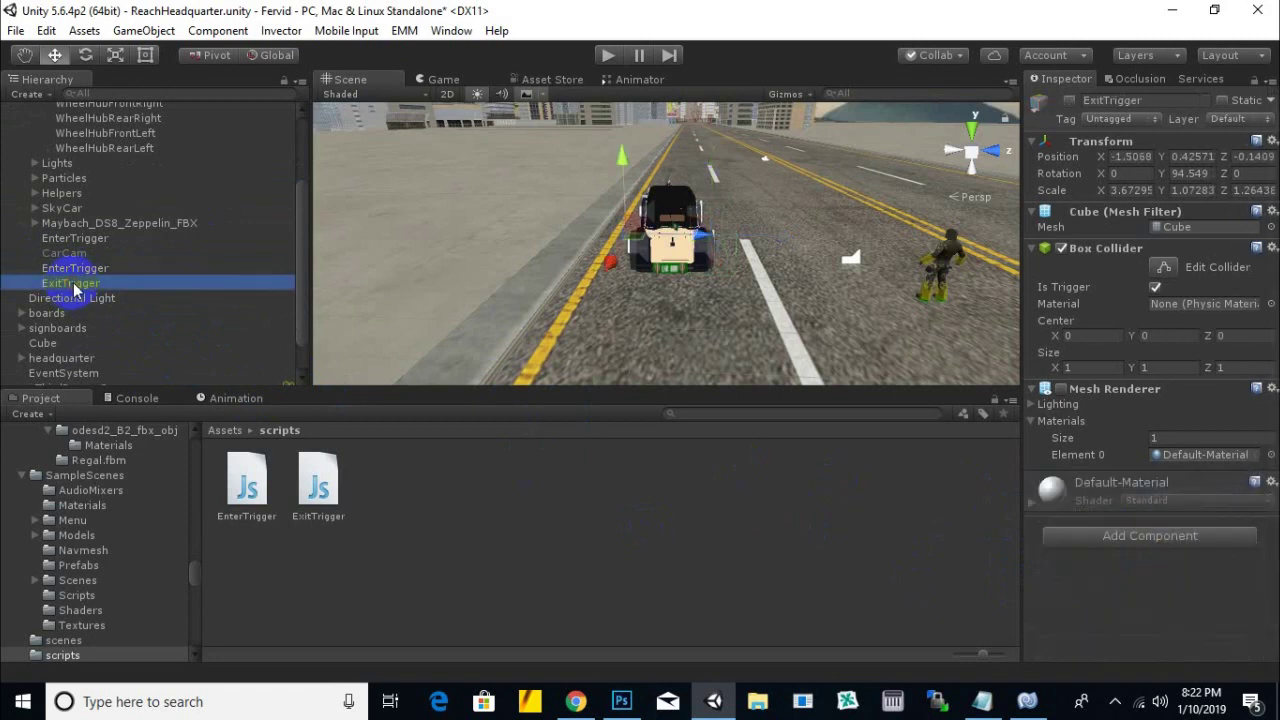
Attach ExitTrigger.js and link fervid, Car, ExitTrigger, CarCam and ExitTrigger (Exit Place) into its fields
drag(318, 482, 1195, 580)
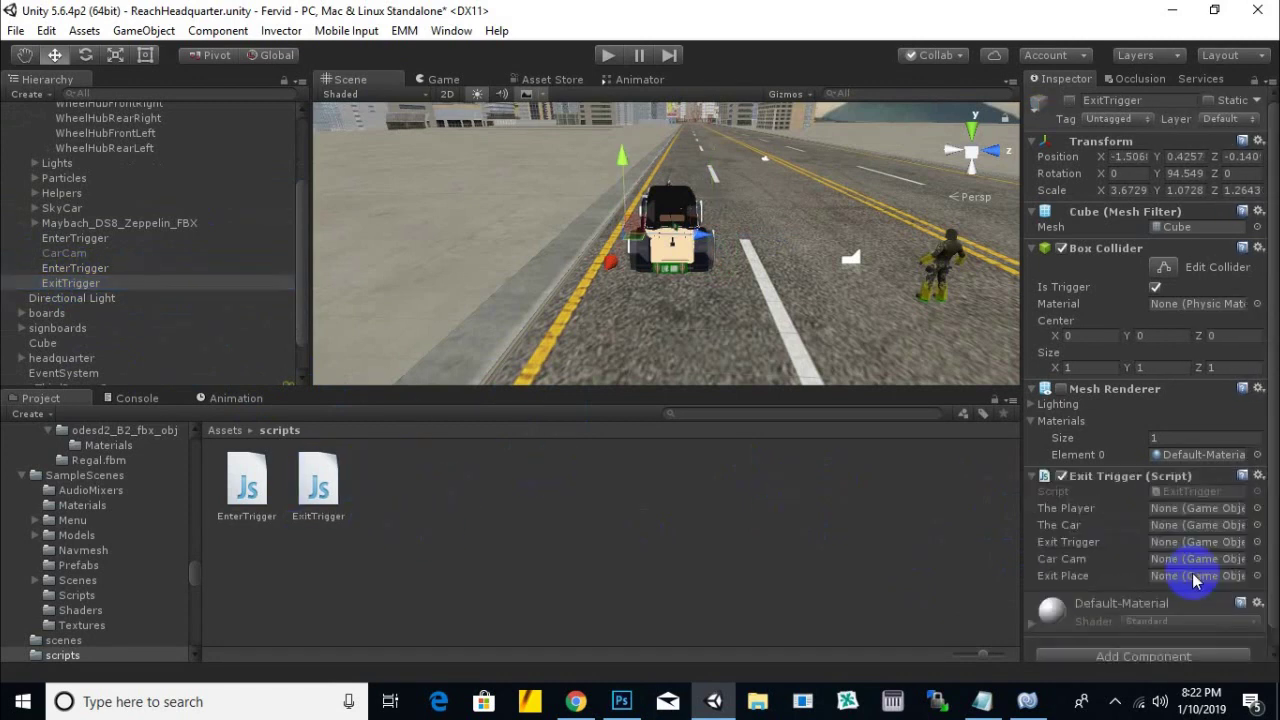
scroll(107, 222, up, 3)
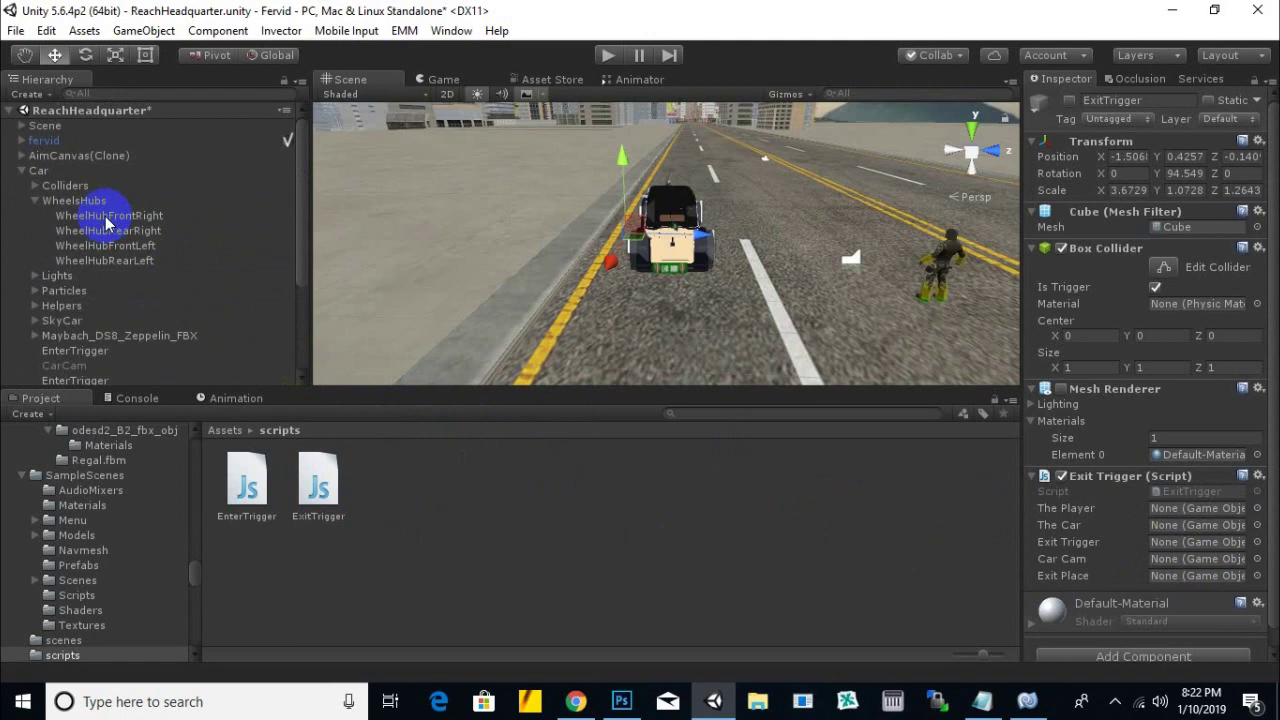
drag(55, 152, 1190, 508)
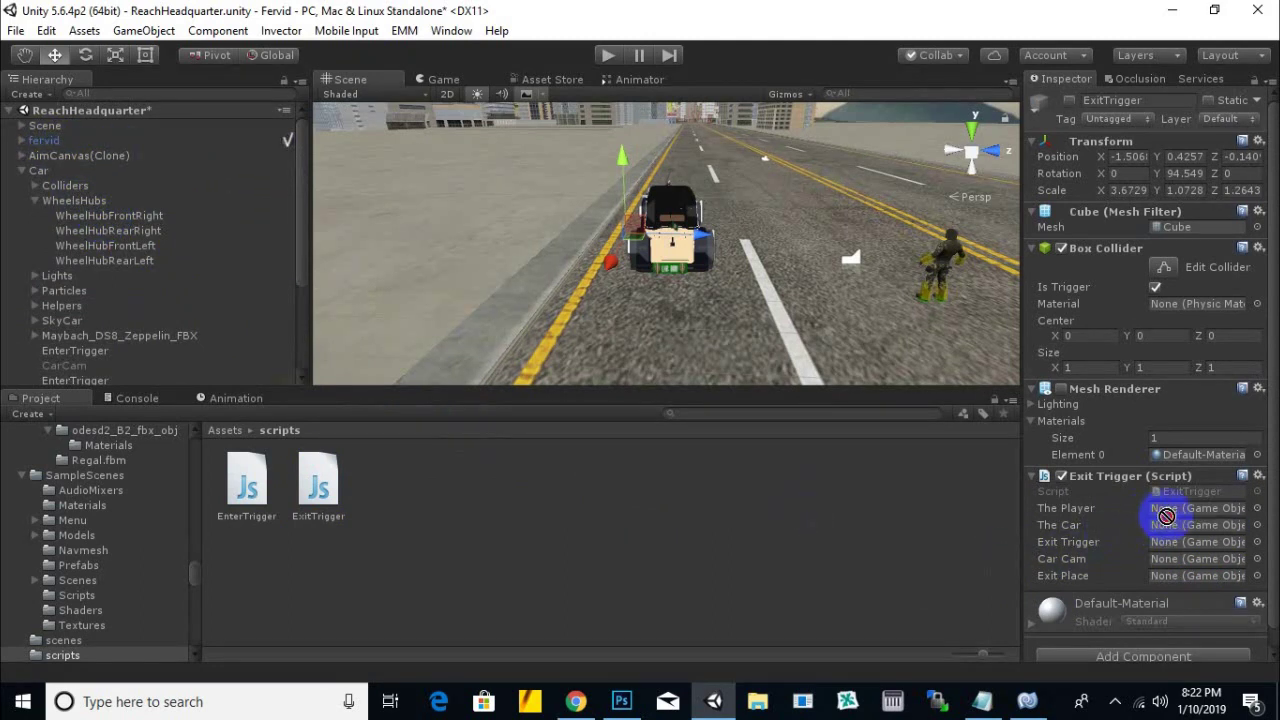
drag(38, 171, 1167, 533)
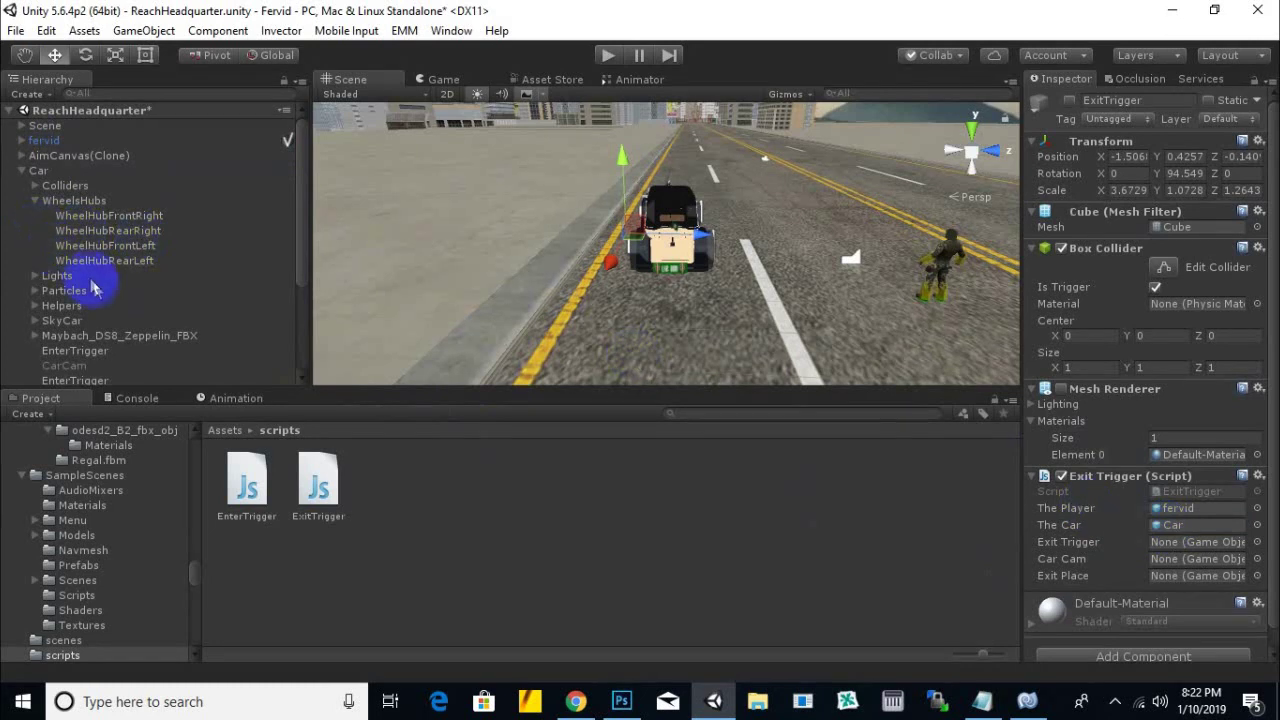
scroll(90, 290, down, 2)
drag(82, 345, 1190, 541)
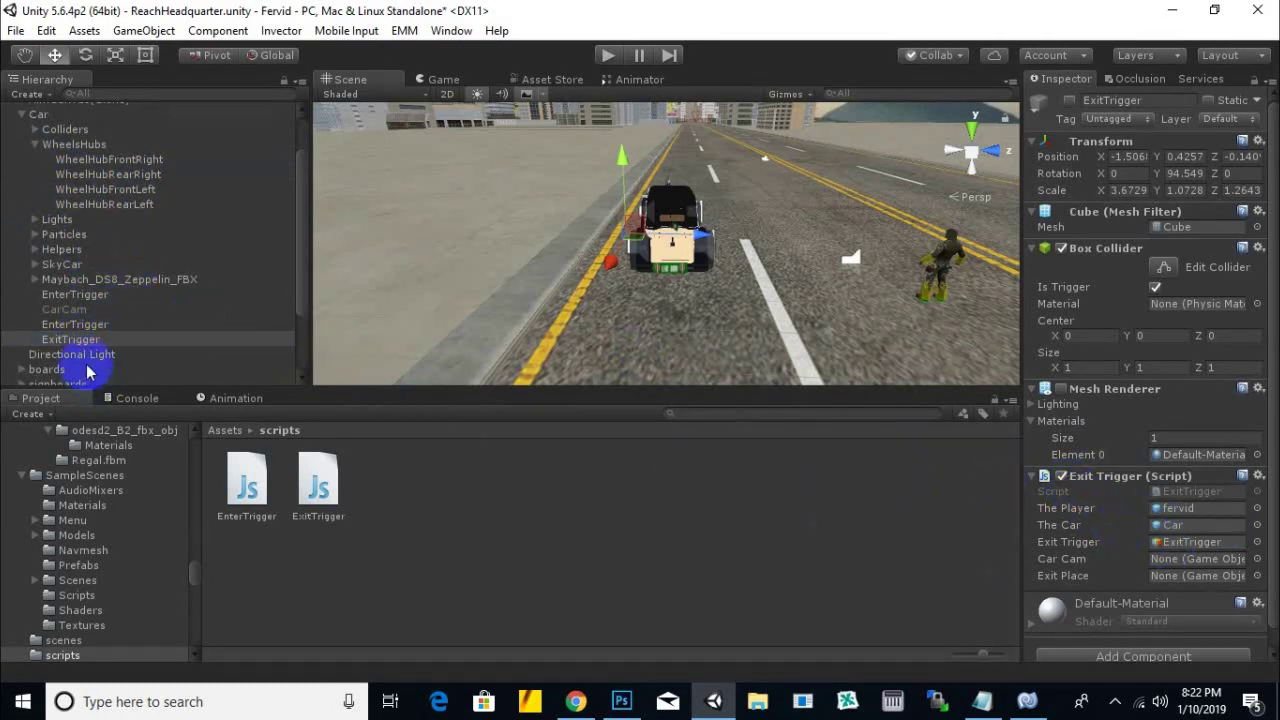
mouse_move(80, 310)
mouse_down()
mouse_move(1195, 535)
mouse_move(1200, 559)
mouse_up()
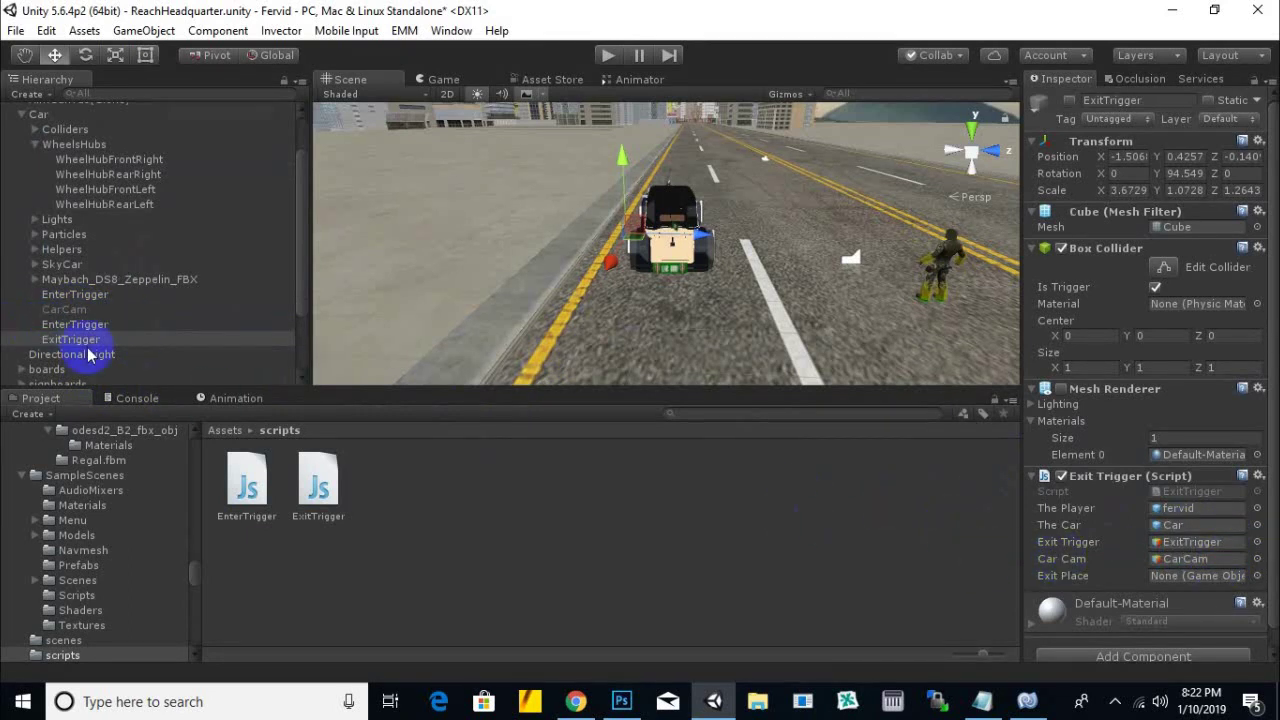
drag(83, 343, 1200, 578)
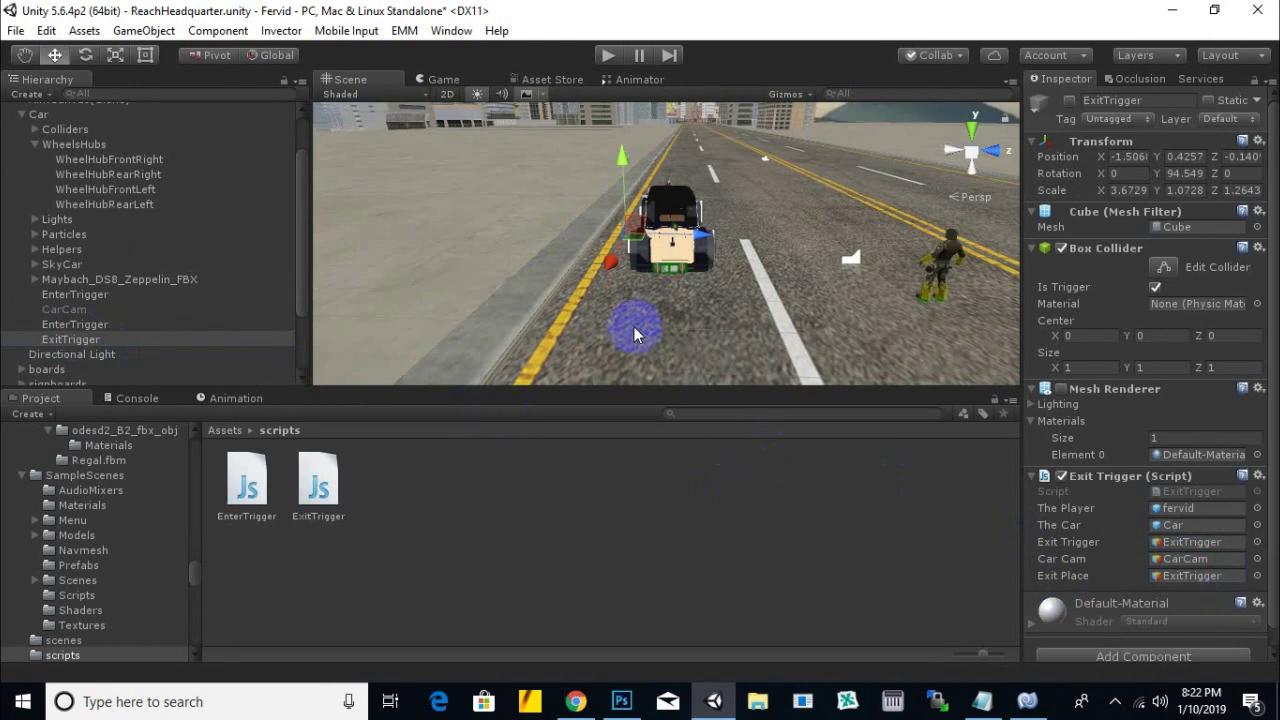
click(608, 56)
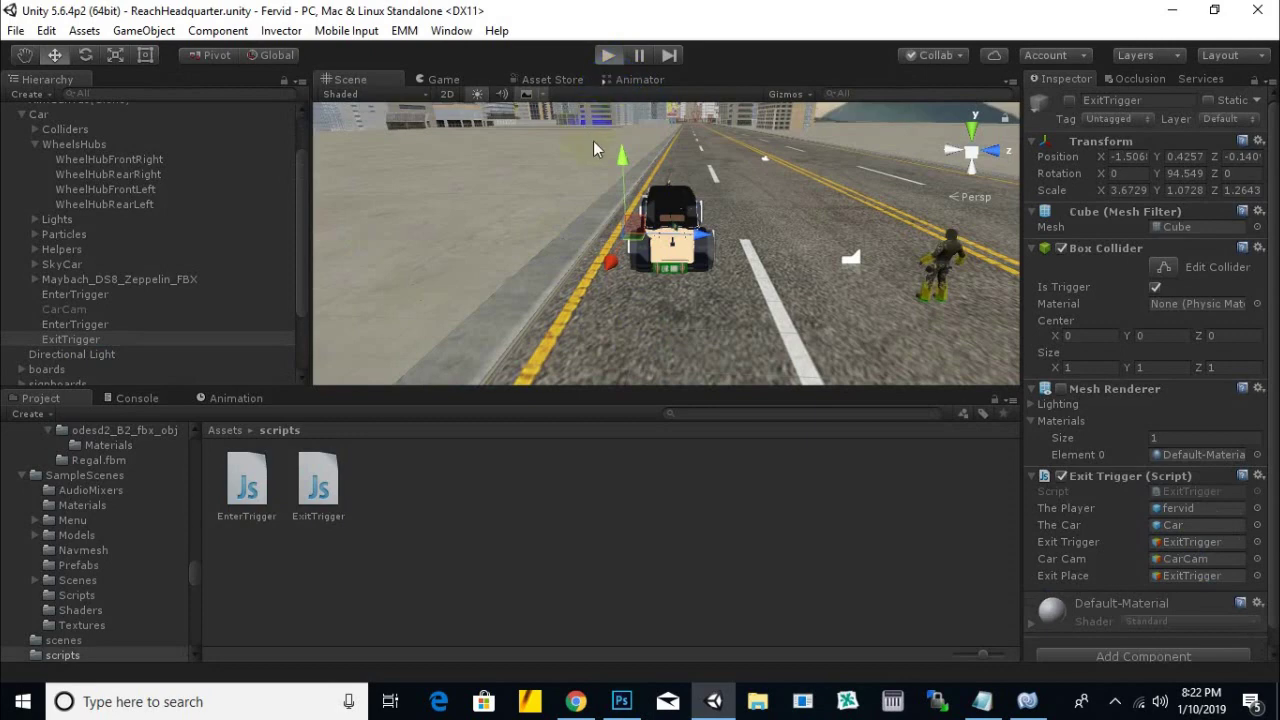
Start Play mode, walk the soldier up to the car and press E to get in
key(ctrl+p)
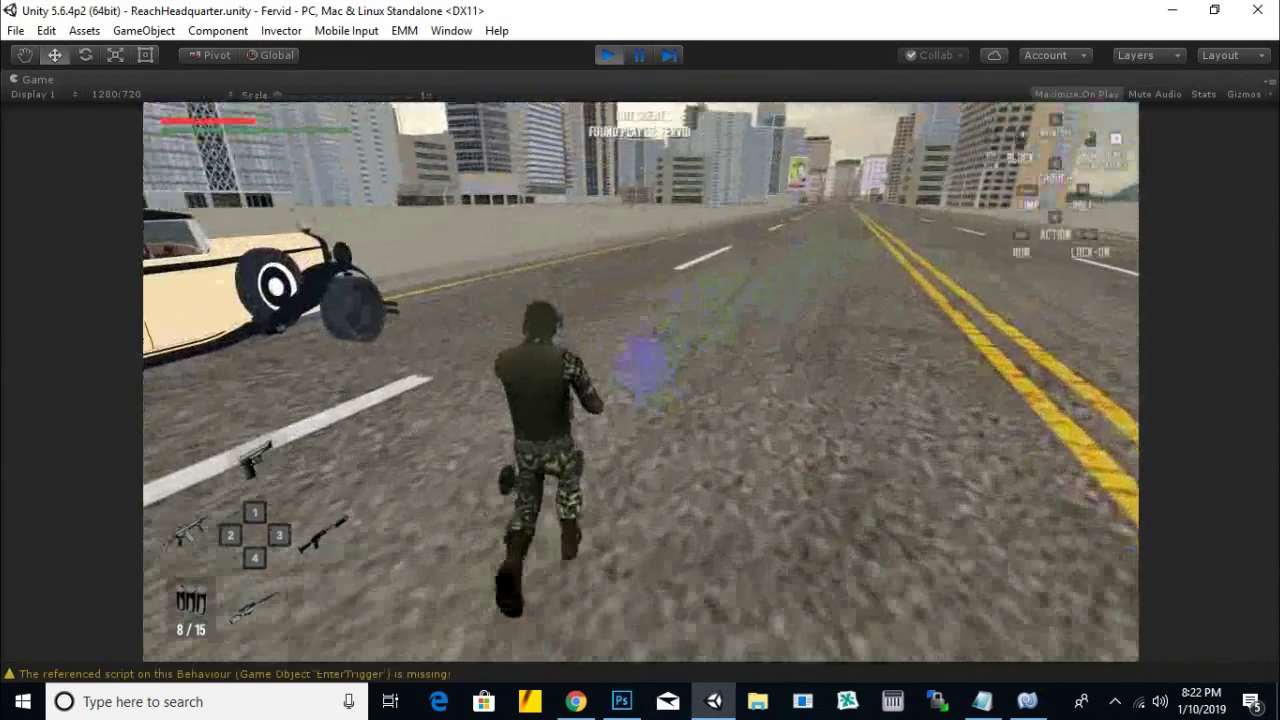
key(w)
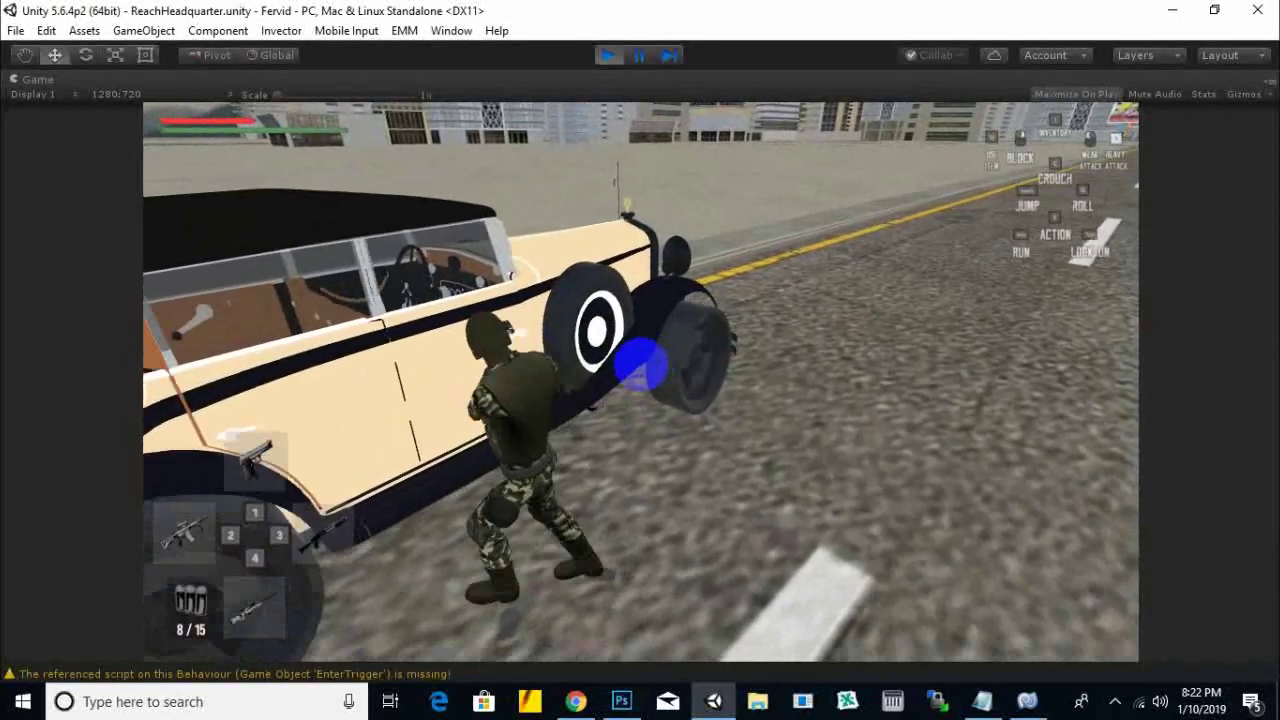
key(e)
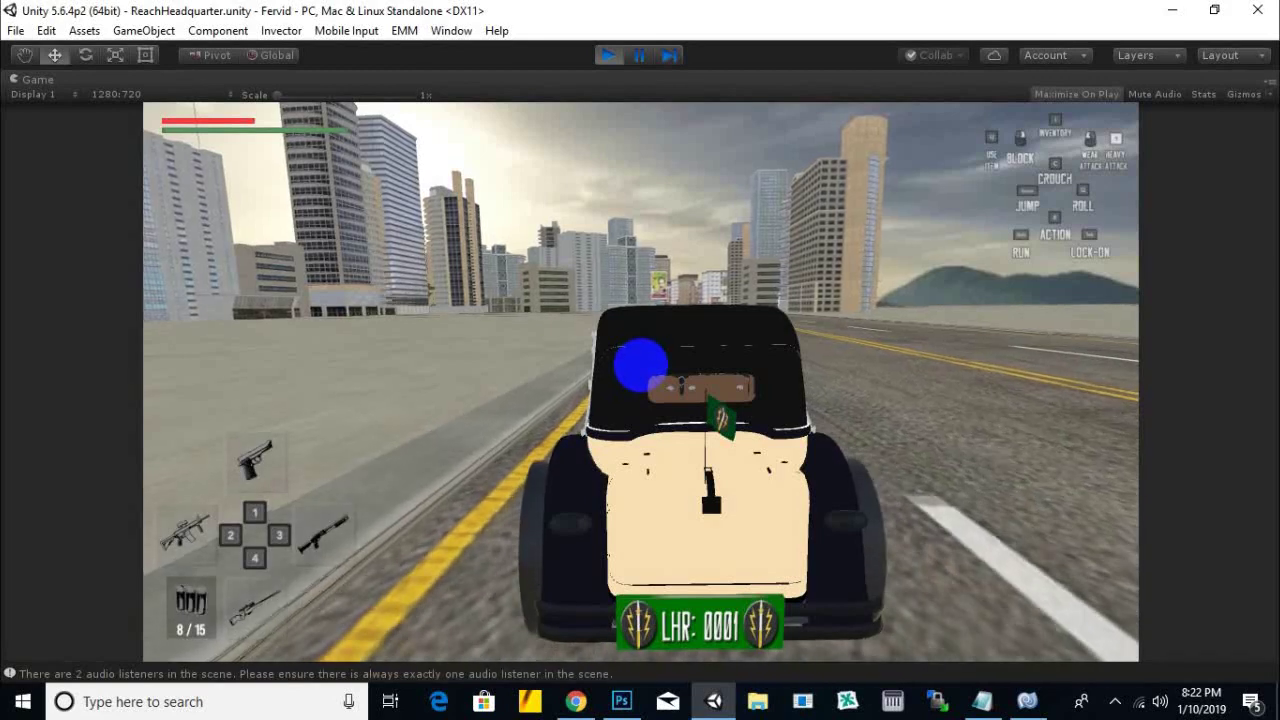
Drive the car down the road, steering with D, A, S and W
key(d)
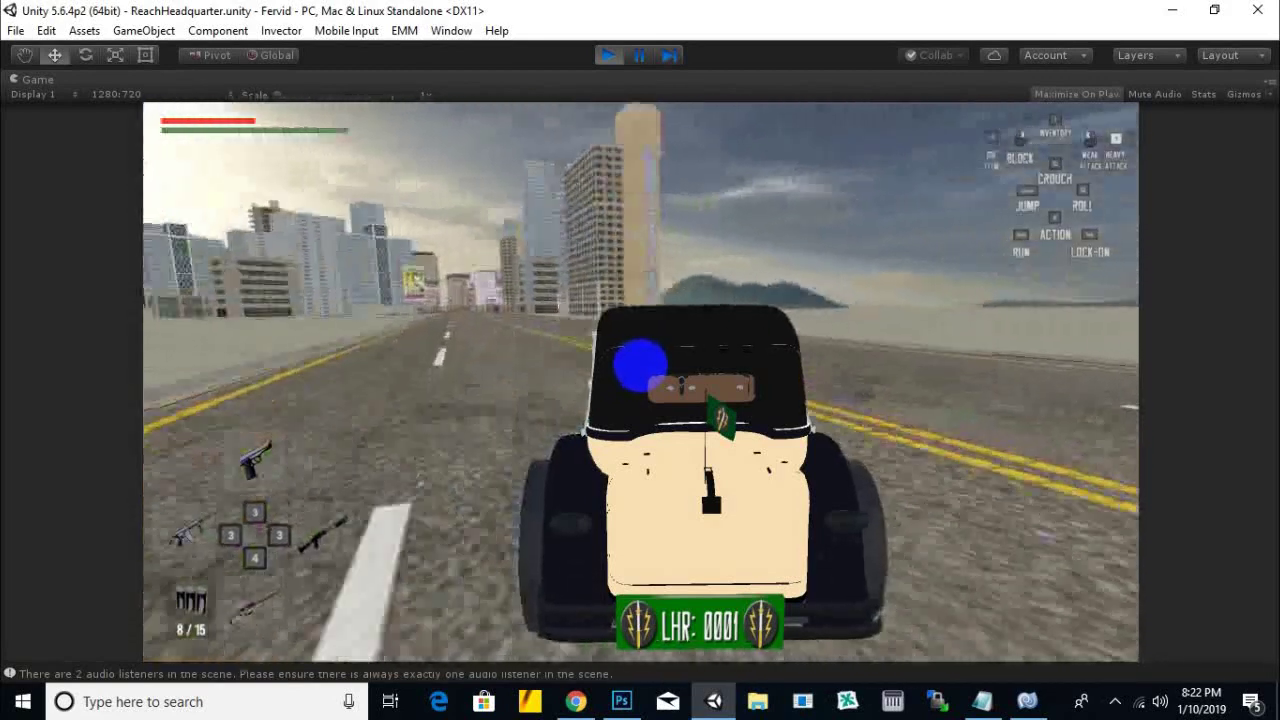
key(a)
key(s)
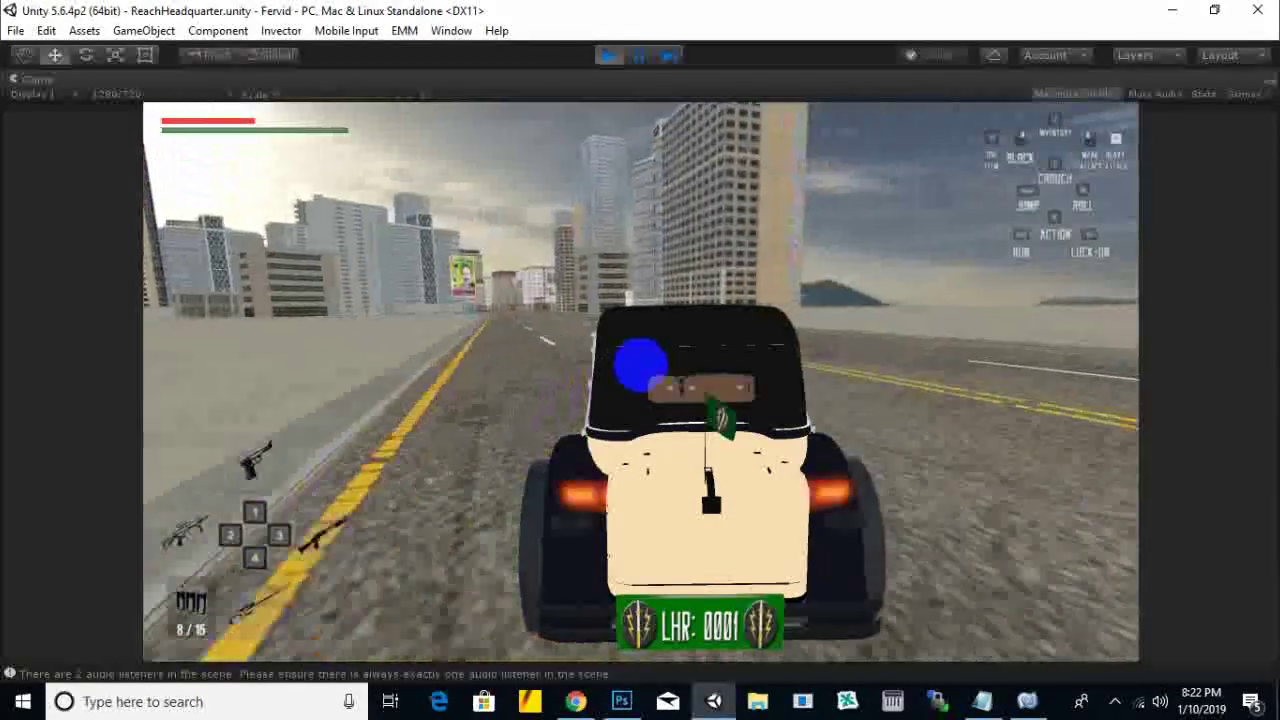
key(w)
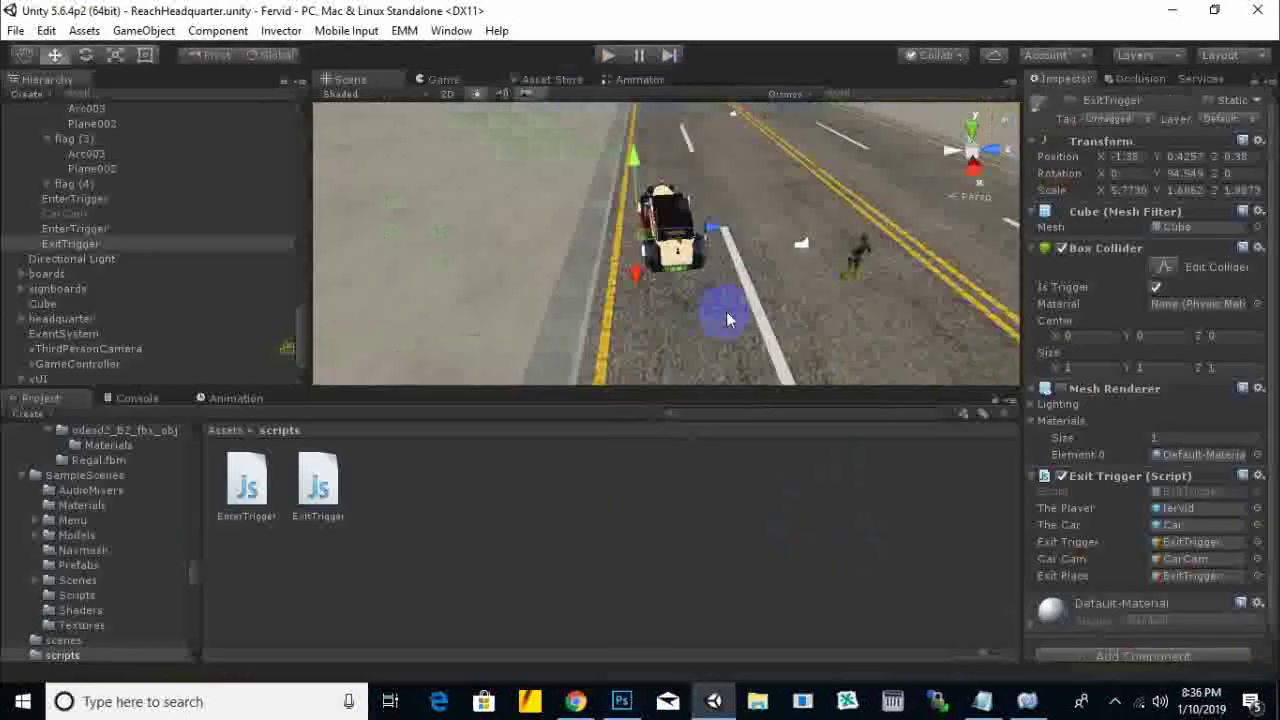
mouse_move(726, 309)
mouse_down()
mouse_move(612, 304)
mouse_move(533, 277)
mouse_move(784, 285)
mouse_up()
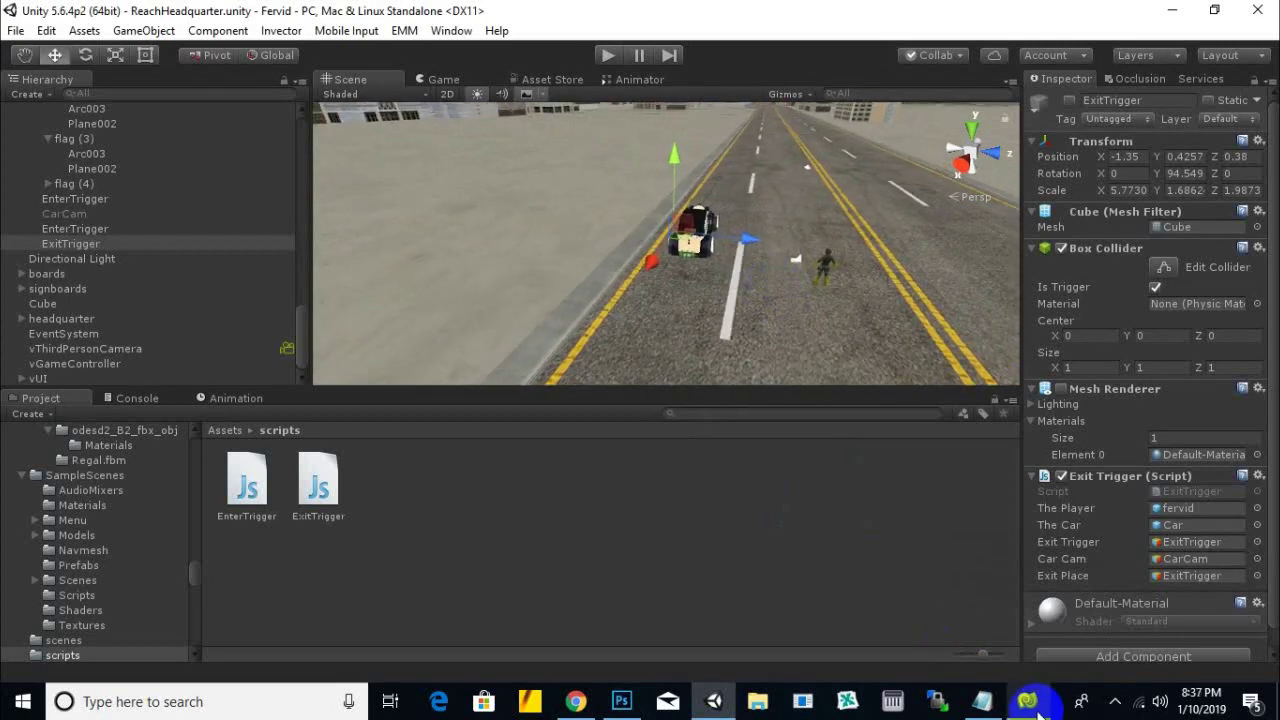
click(1036, 708)
click(912, 375)
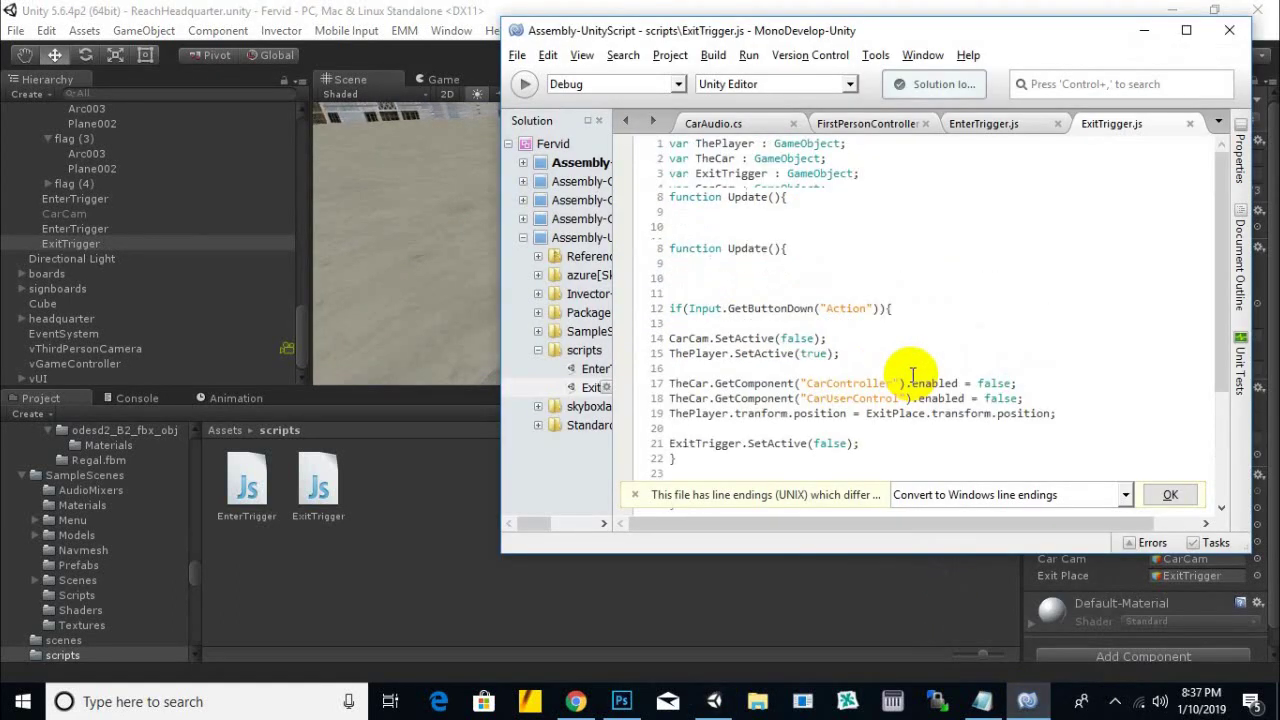
scroll(912, 377, down, 2)
scroll(912, 377, down, 2)
scroll(912, 377, up, 4)
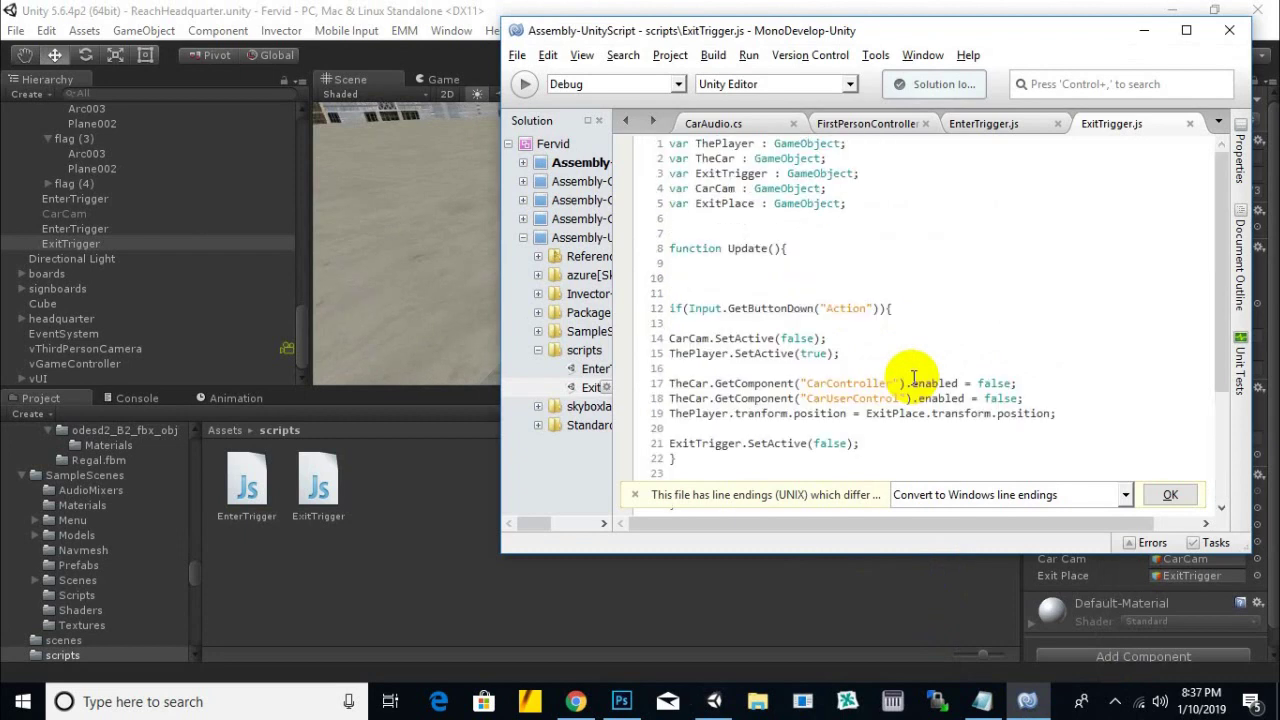
click(1004, 124)
scroll(901, 285, down, 4)
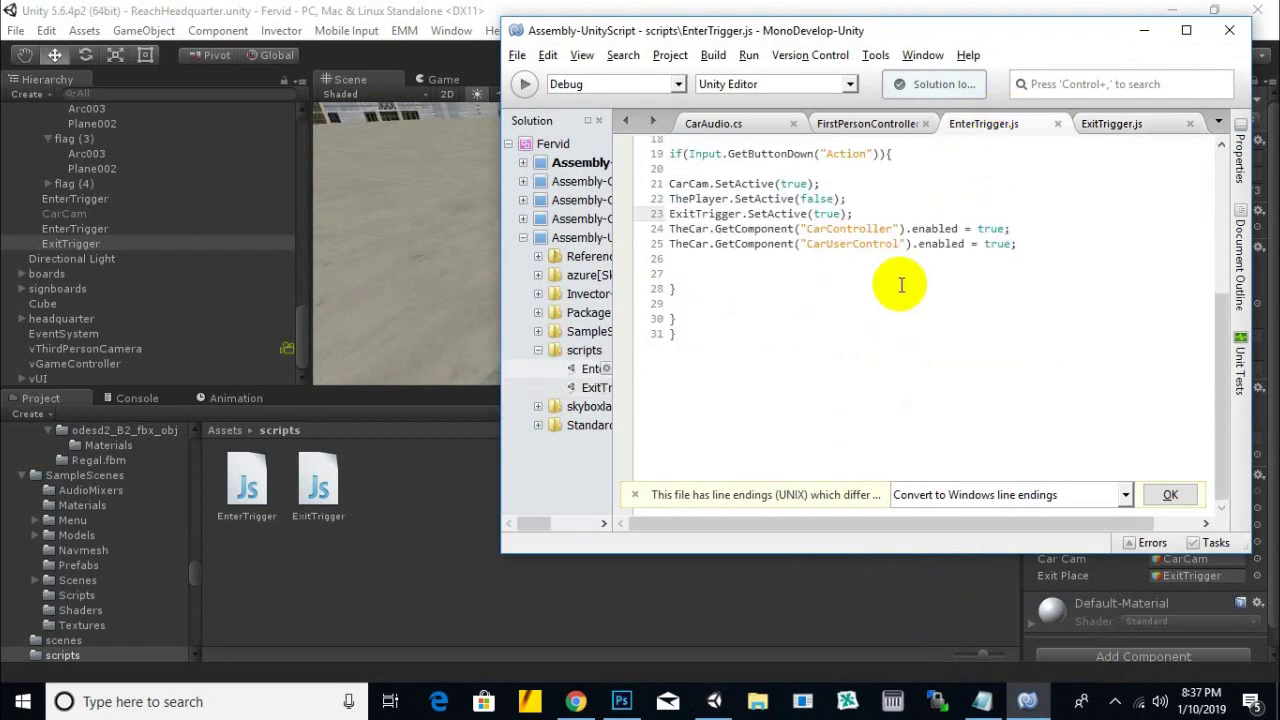
scroll(903, 286, up, 6)
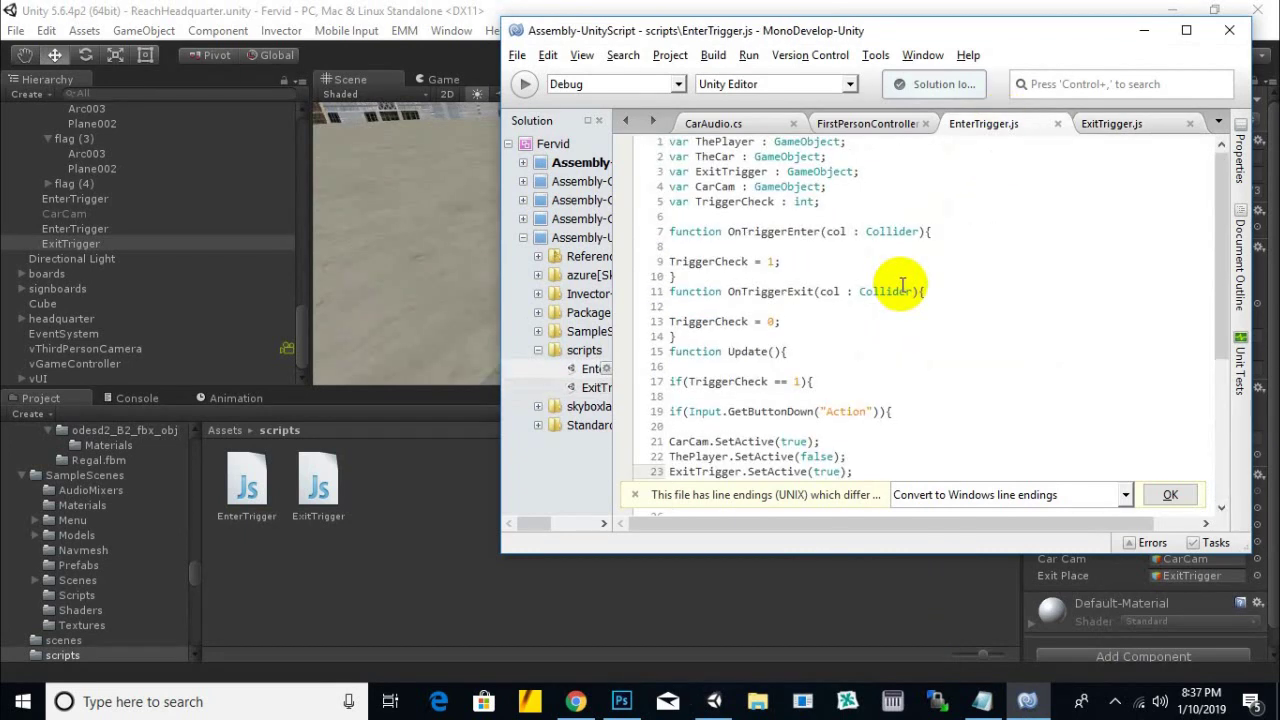
click(1114, 132)
scroll(718, 163, down, 1)
click(675, 15)
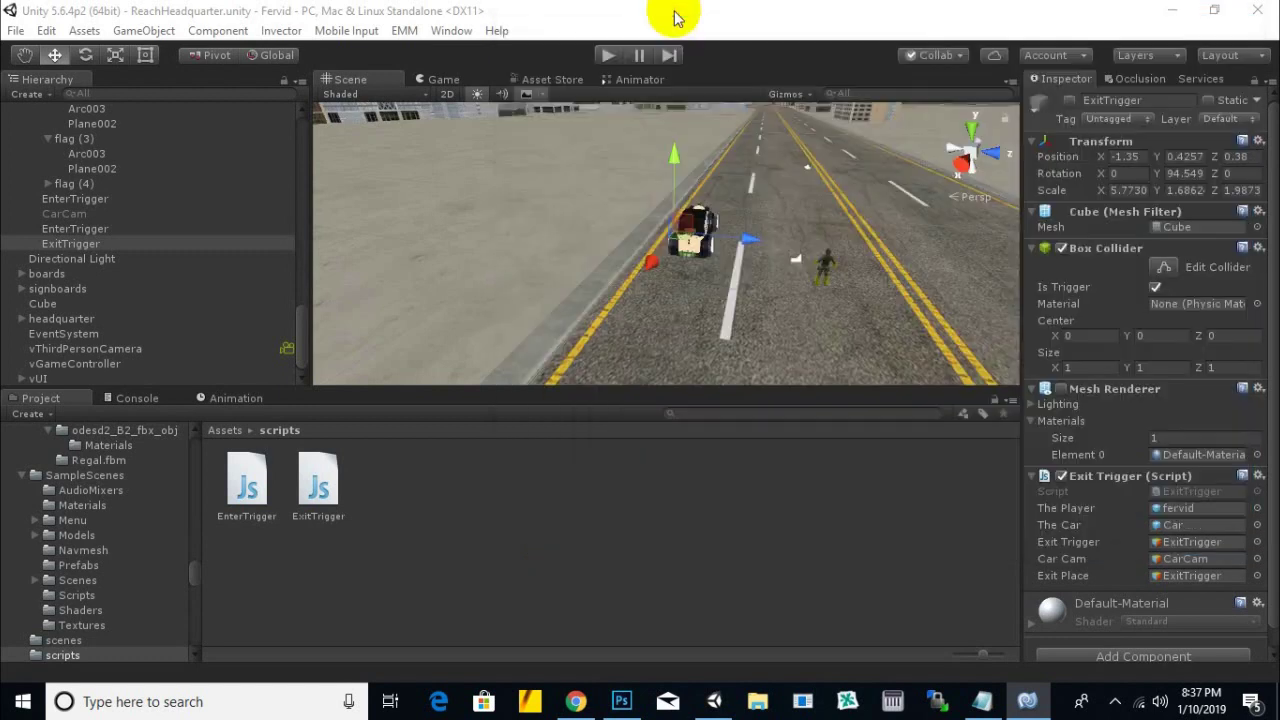
click(612, 57)
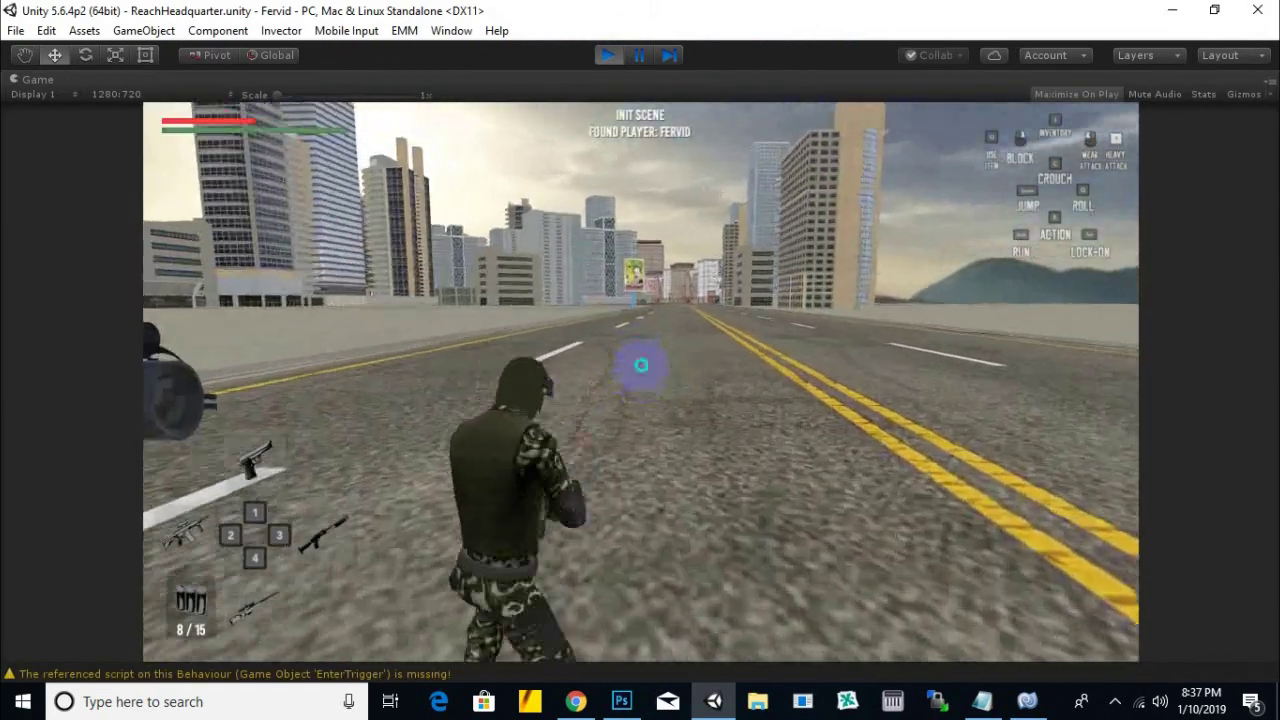
Run the soldier to the car, press E to enter, then E again to get out
click(641, 365)
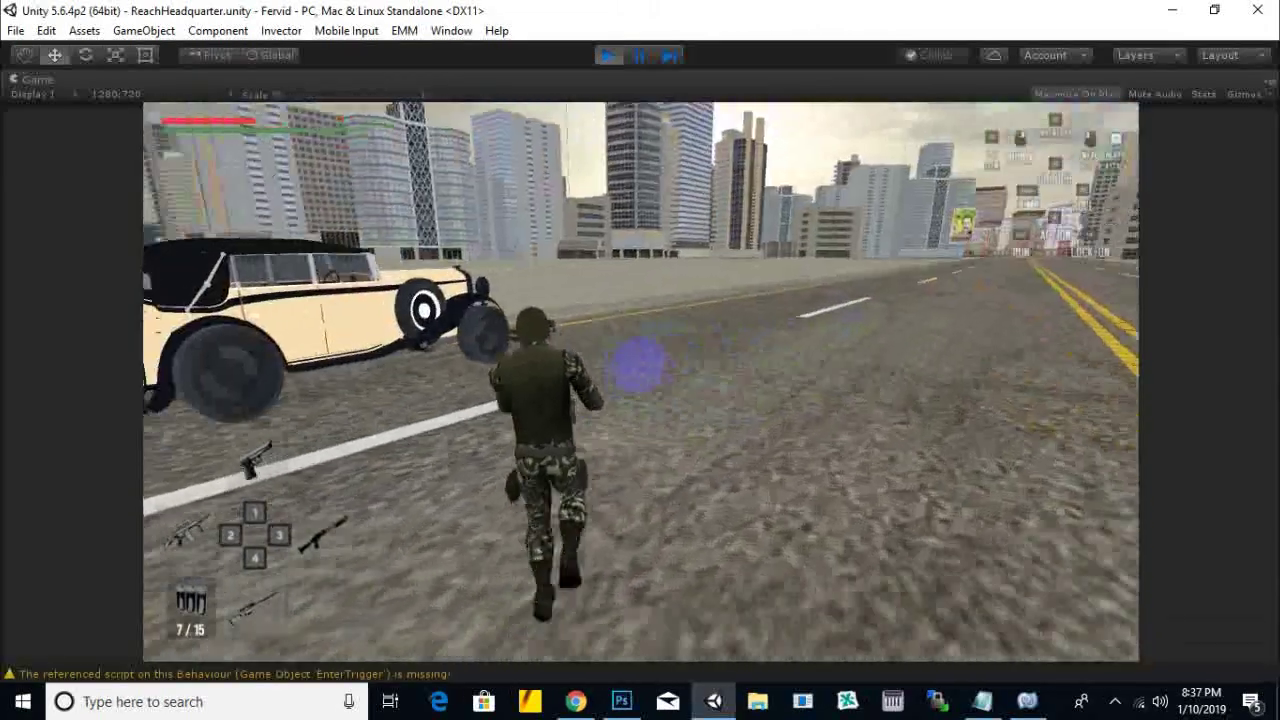
key(w)
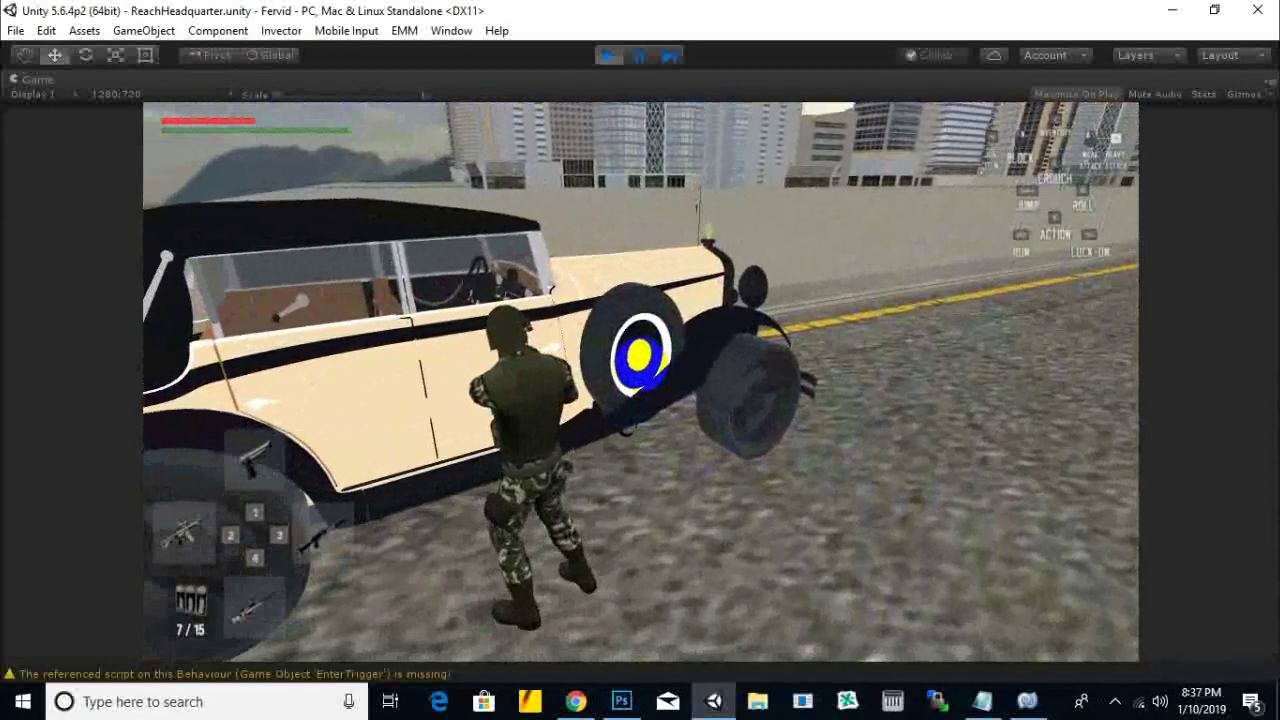
key(e)
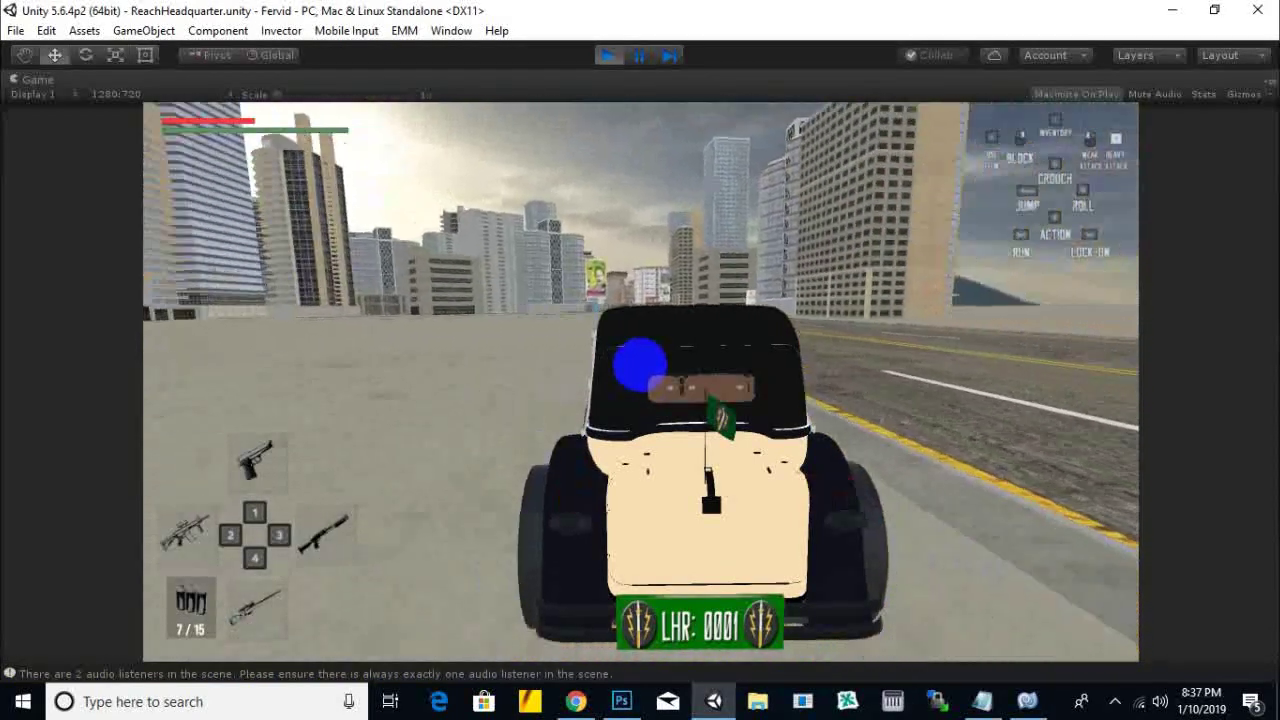
key(e)
Run the soldier across the road on foot, aiming the weapons, then stop Play mode
key(w)
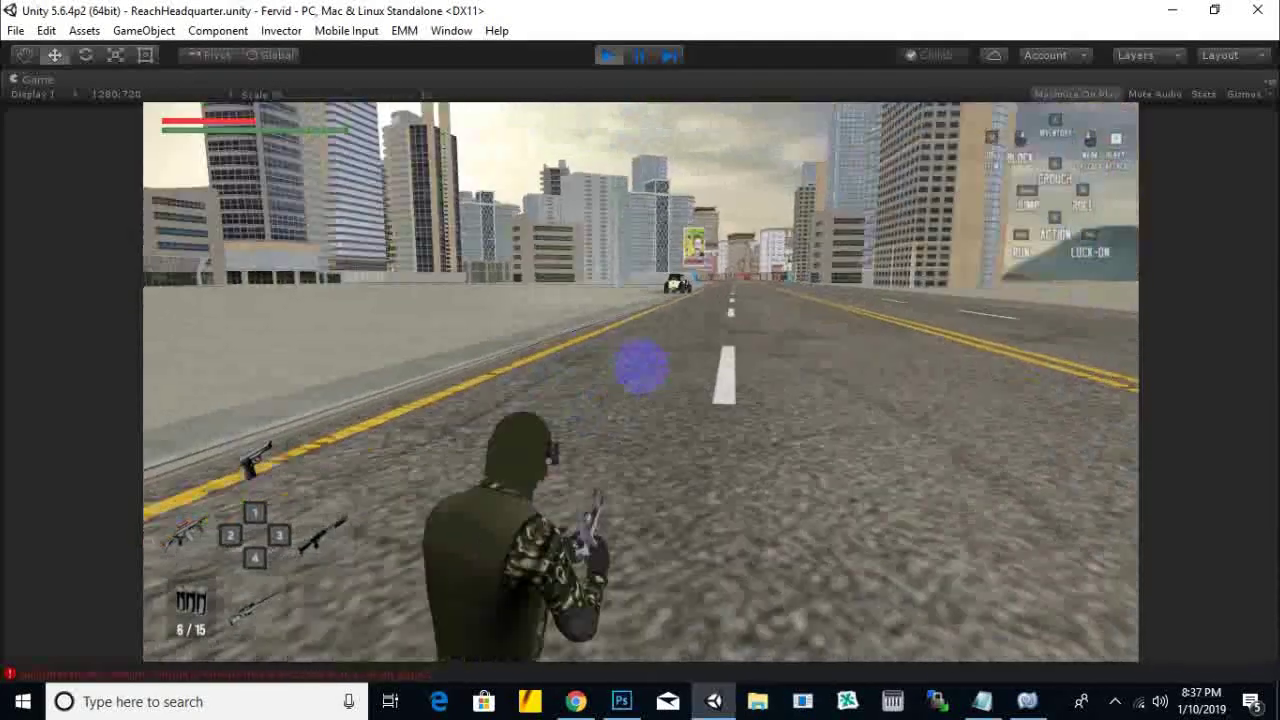
key(w)
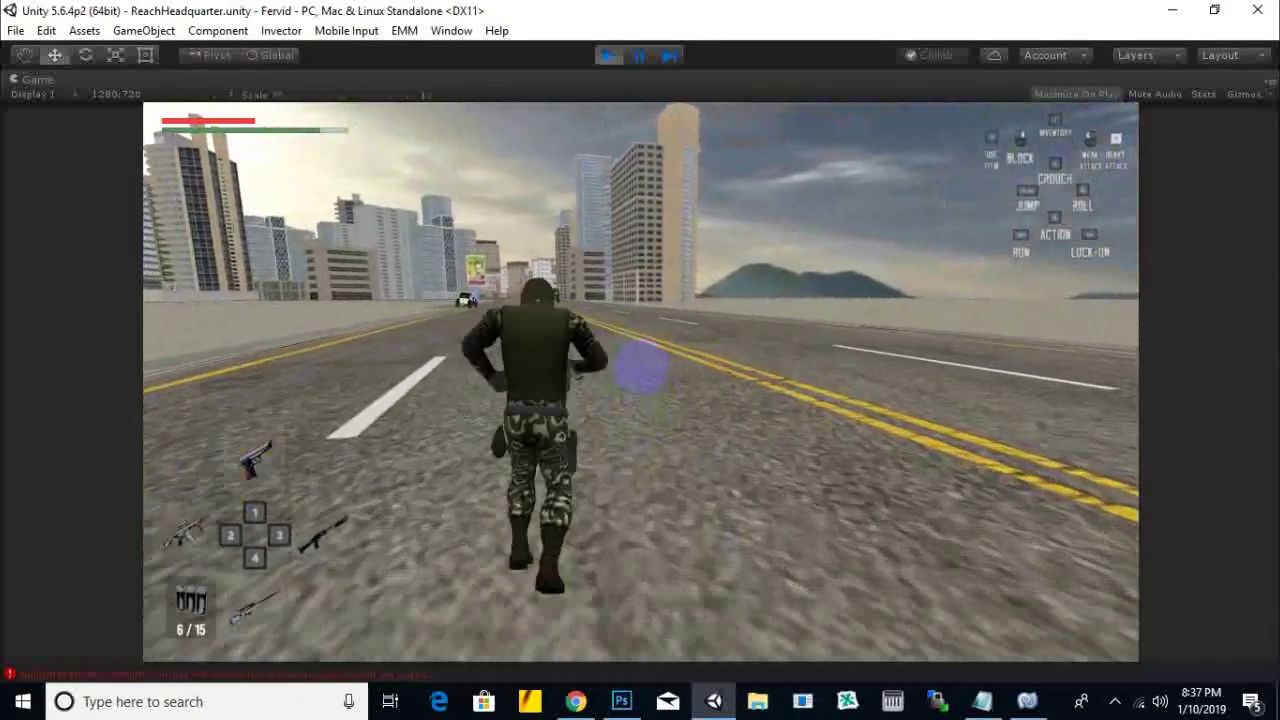
right_click(640, 362)
key(w)
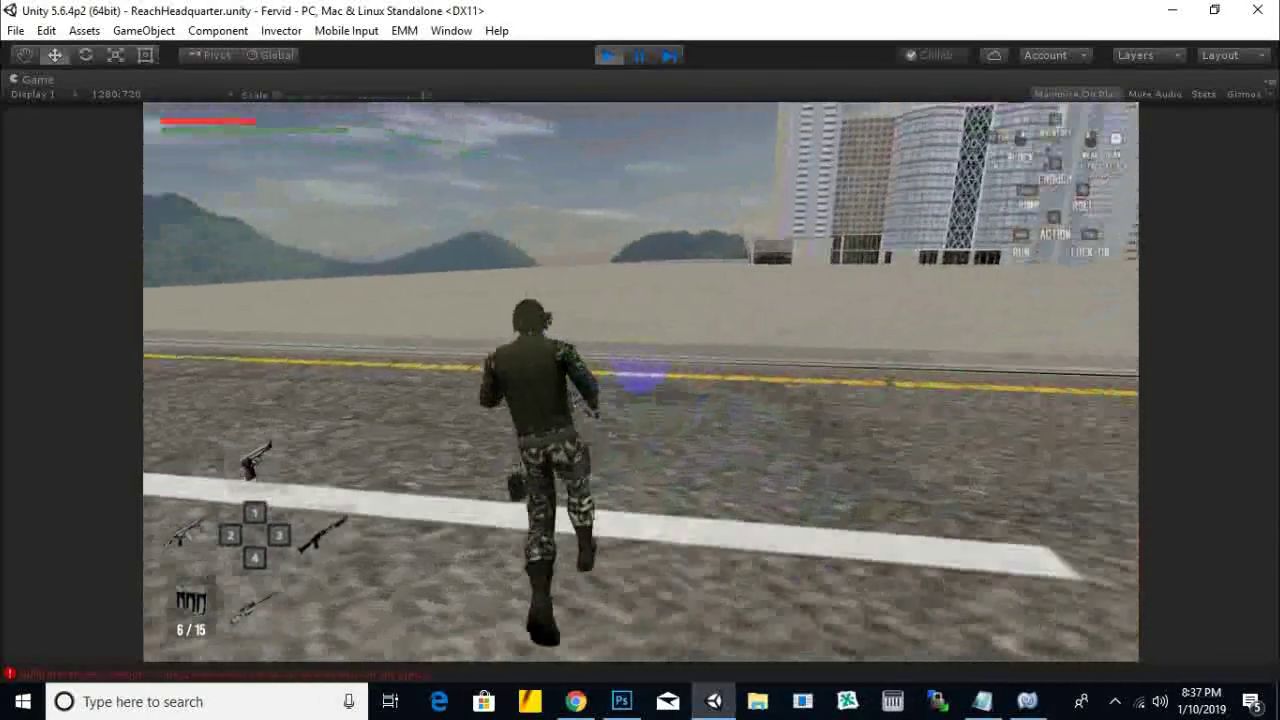
right_click(640, 372)
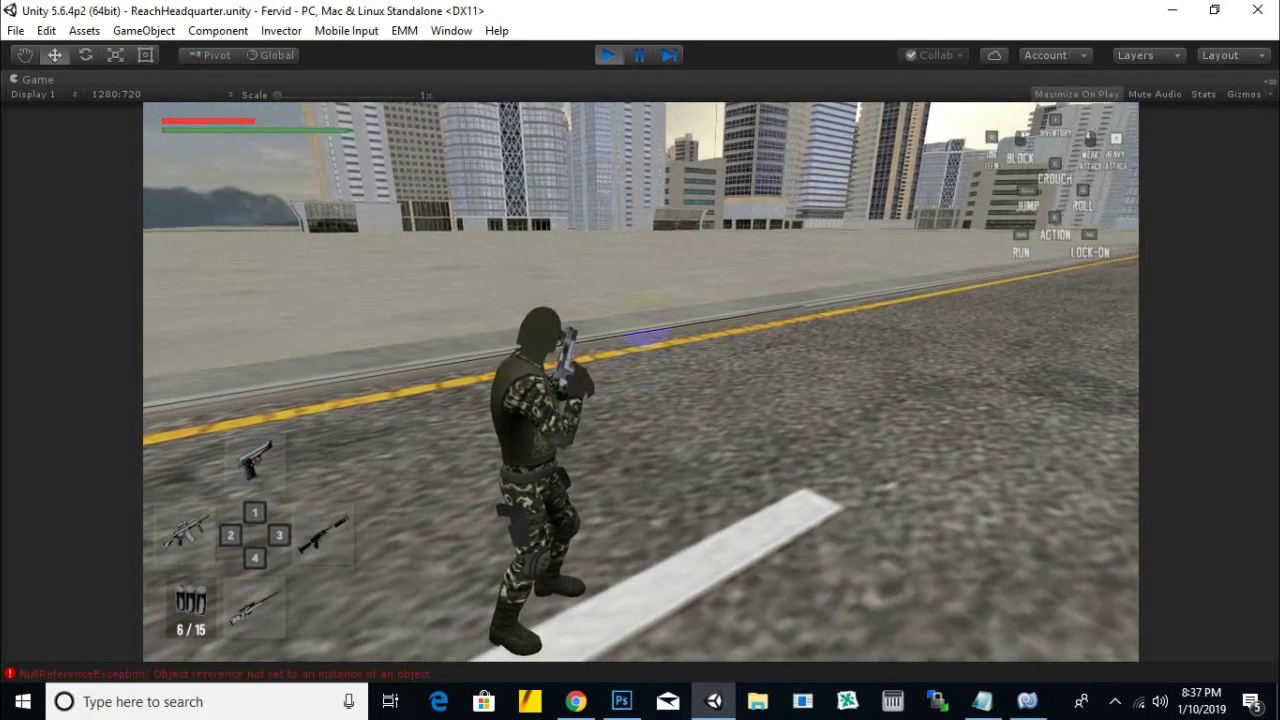
click(607, 56)
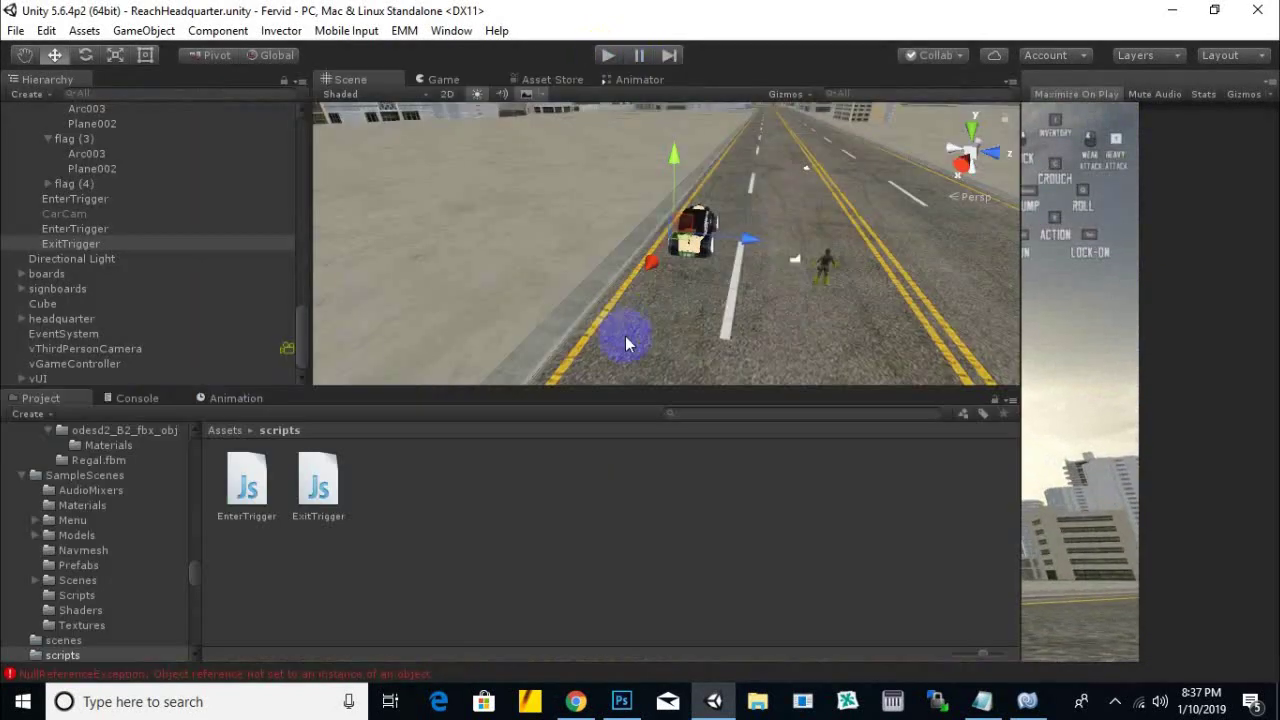